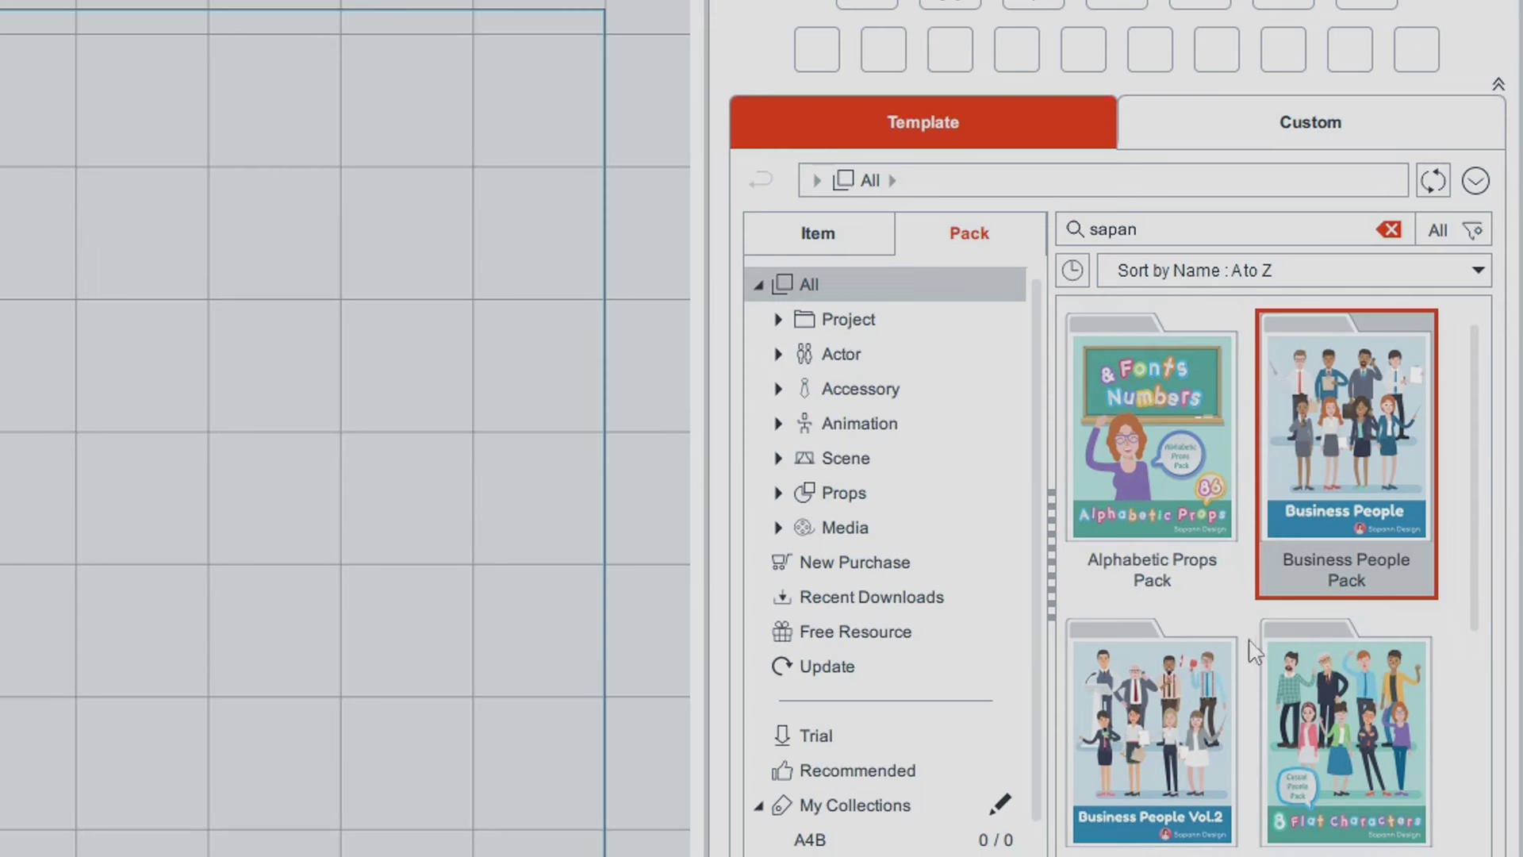
Switch to the Opera browser and look through Sapann Design's Cartoon Animator packs on the Reallusion Content Store page
mouse_move(1480, 500)
left_mouse_down()
mouse_move(1474, 817)
mouse_move(1506, 500)
left_mouse_up()
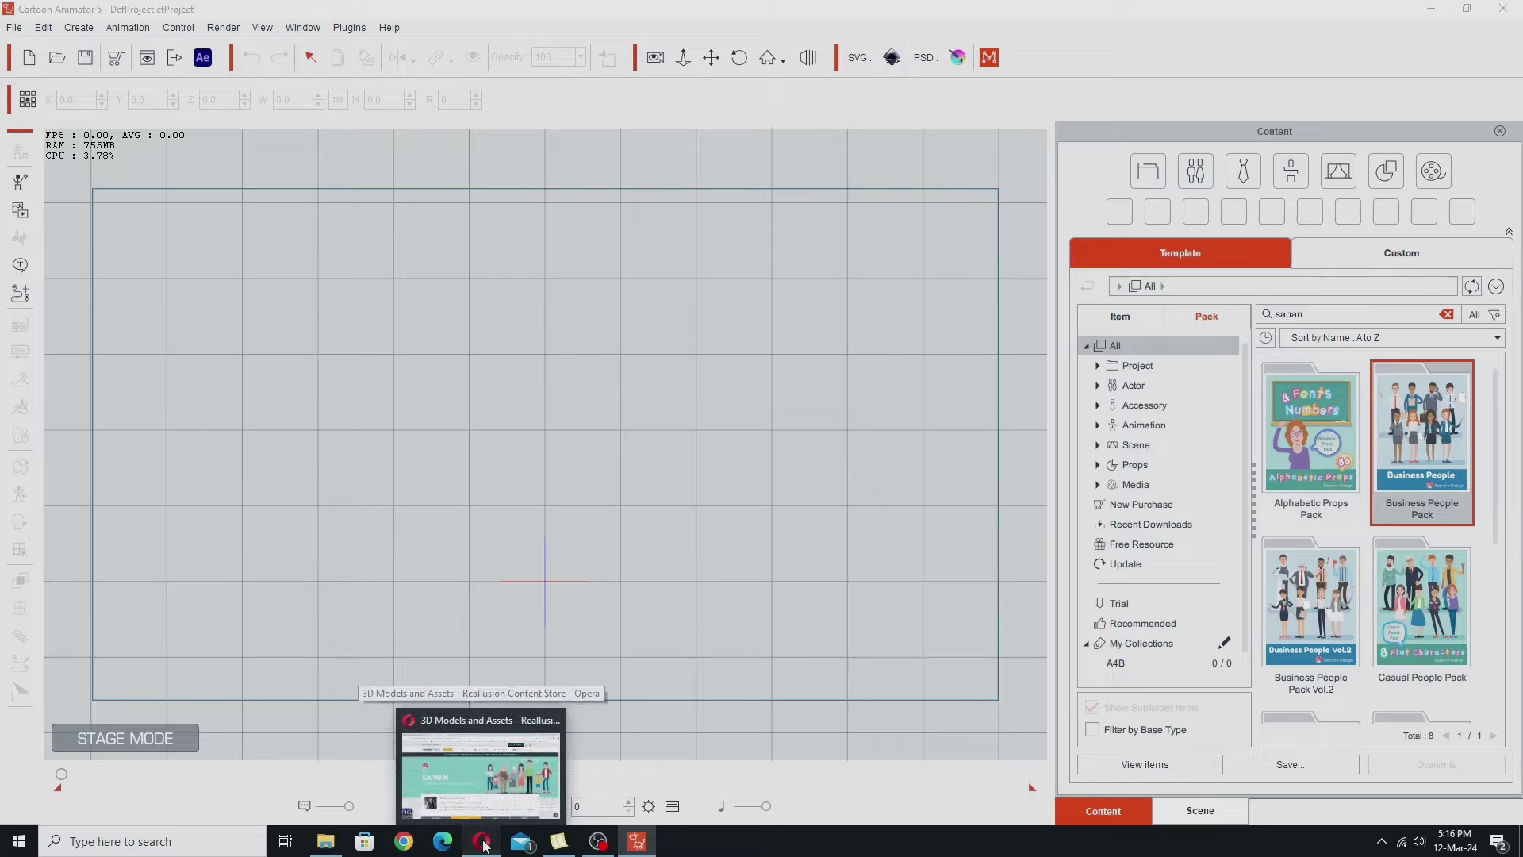
left_click(484, 762)
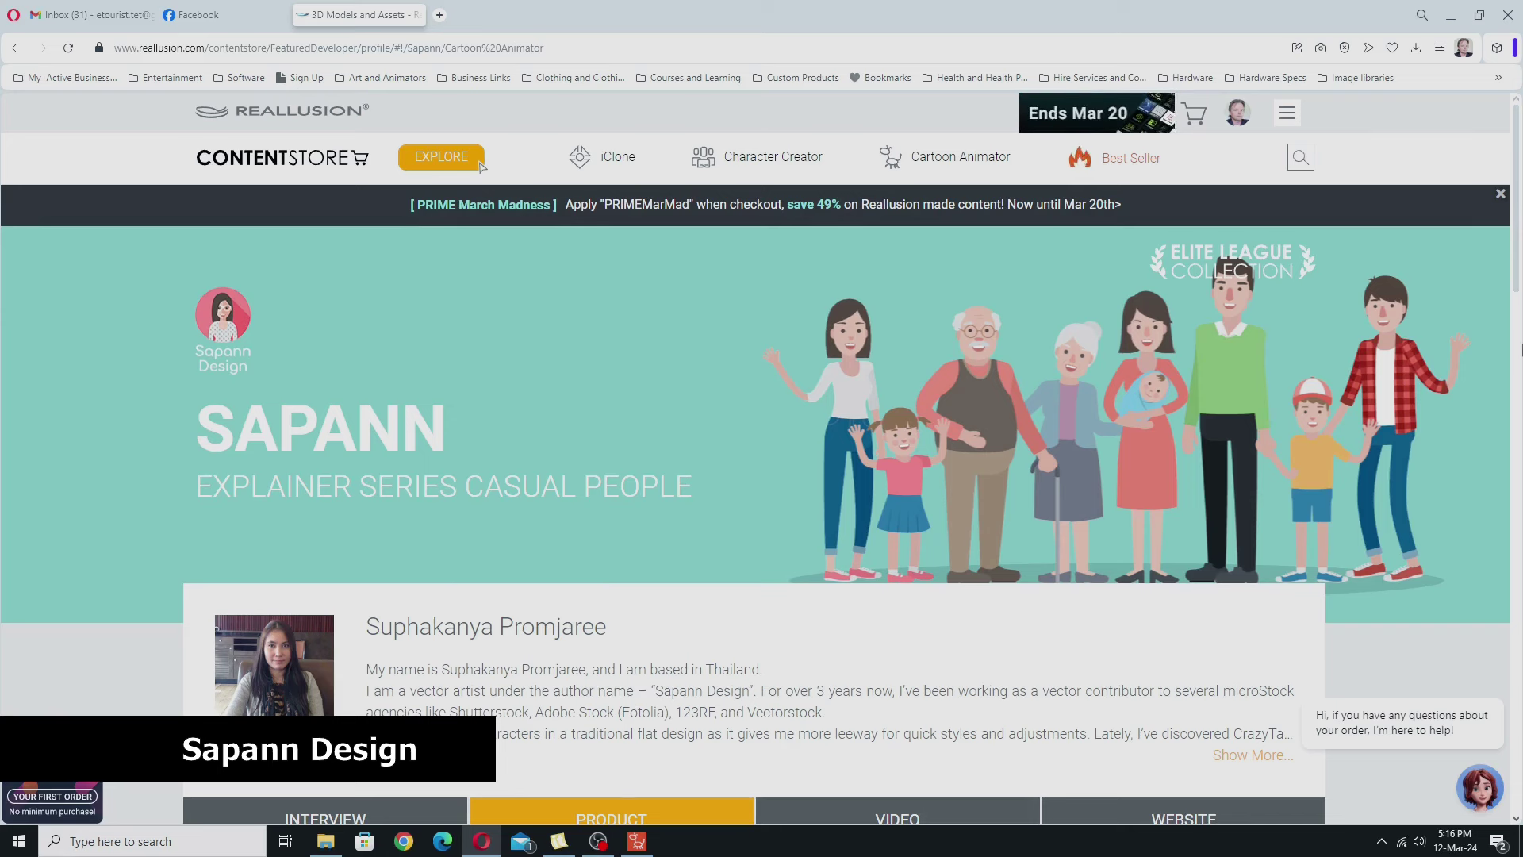
scroll(1519, 270, "down", 8)
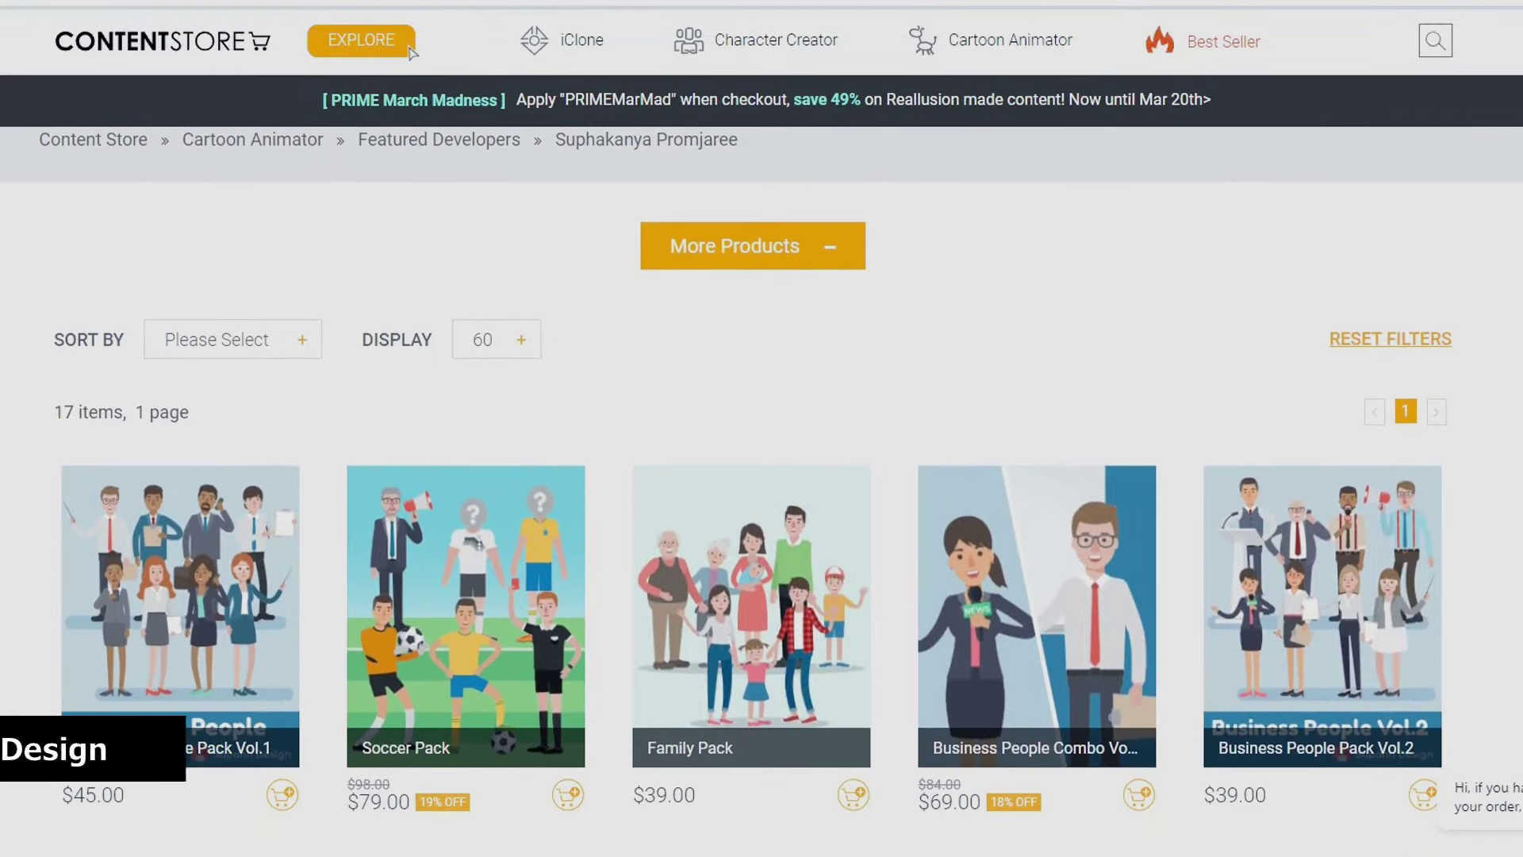
scroll(411, 52, "down", 1)
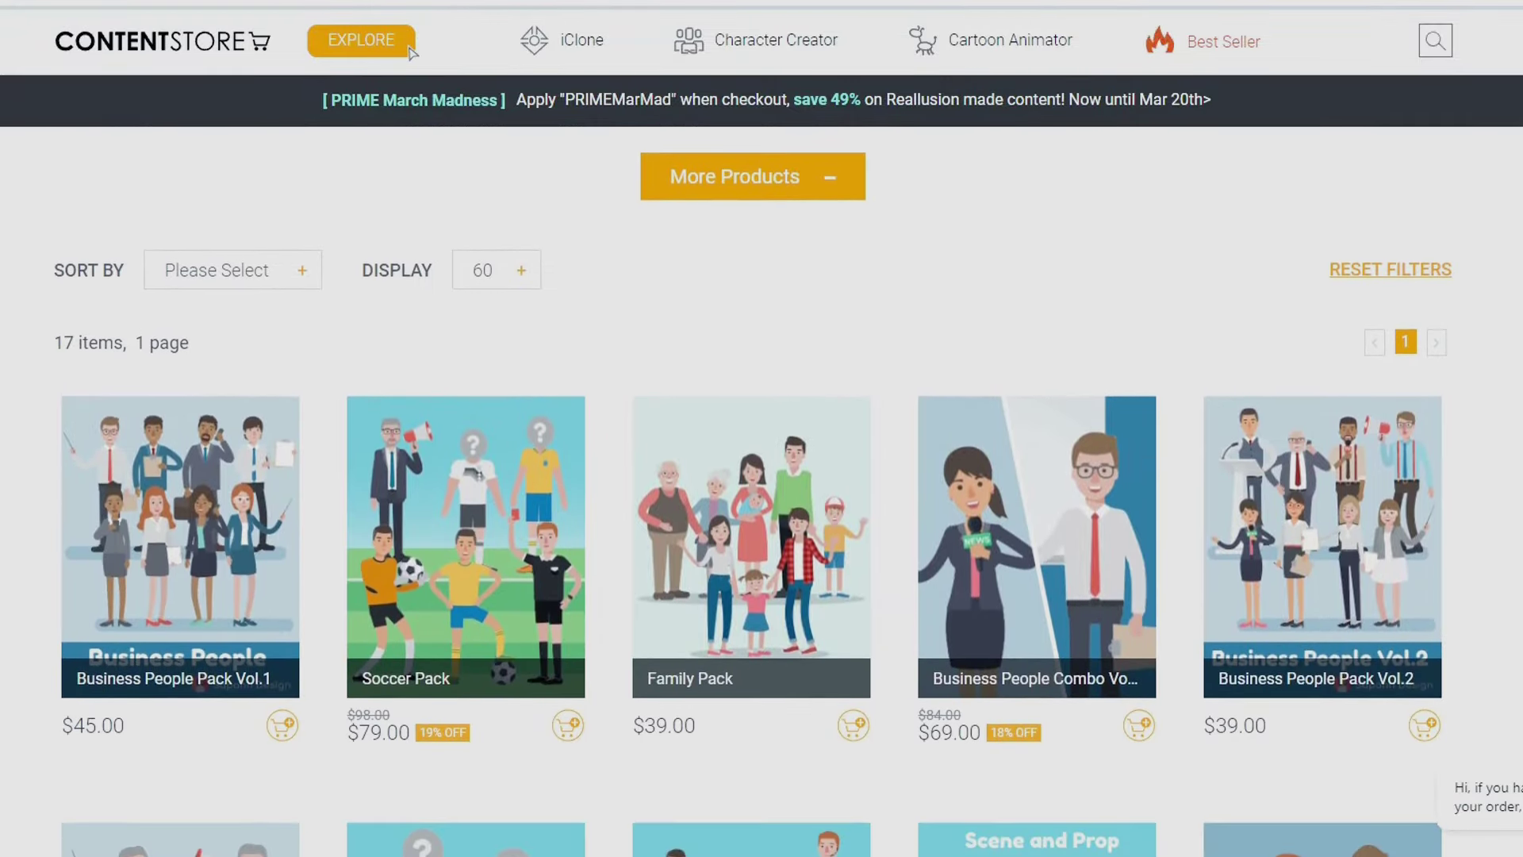
scroll(411, 52, "down", 3)
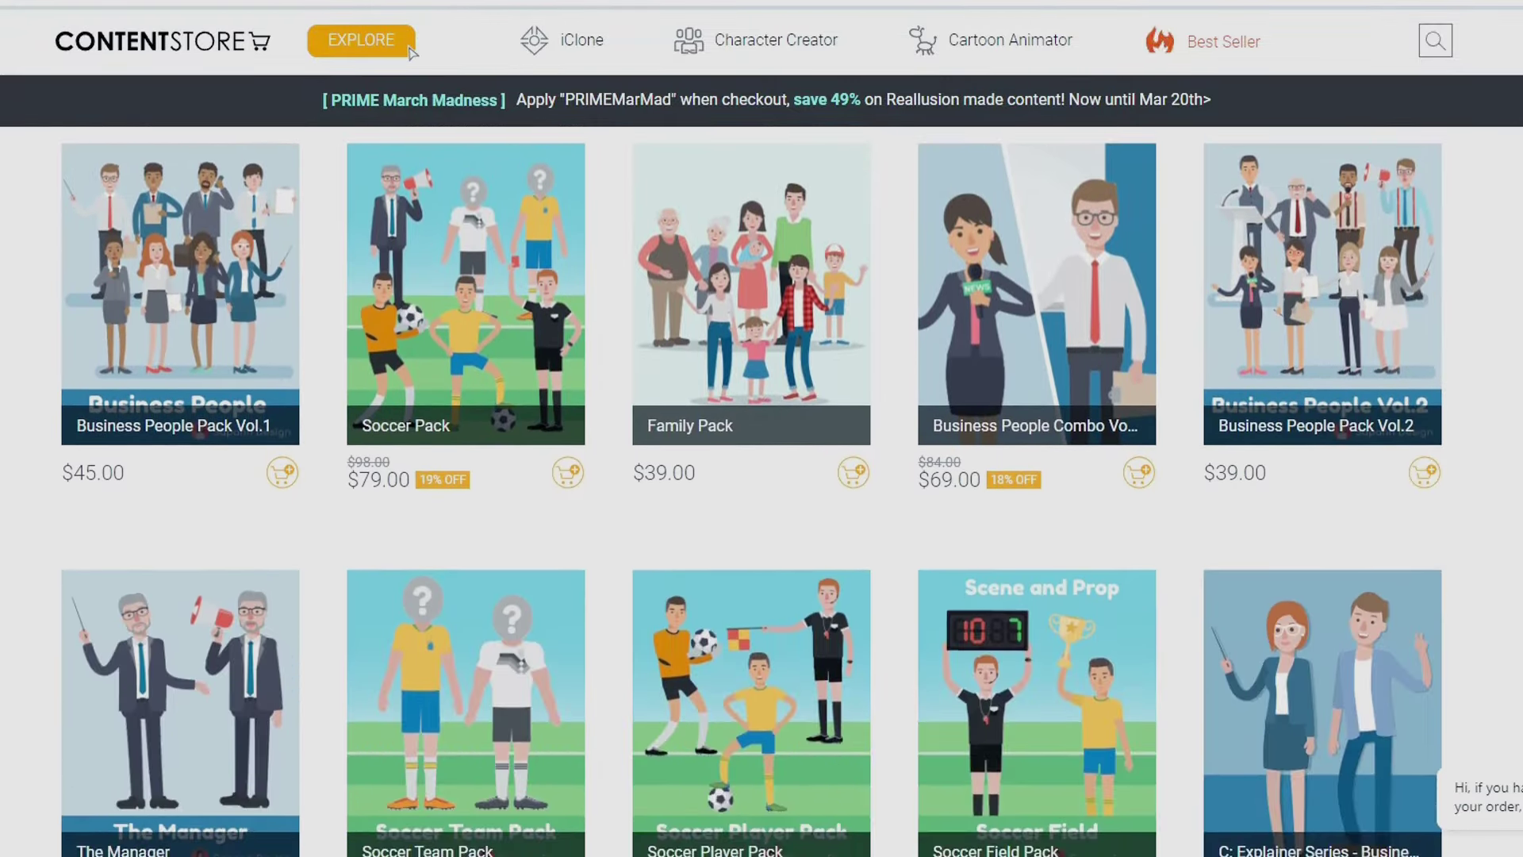
scroll(411, 52, "down", 1)
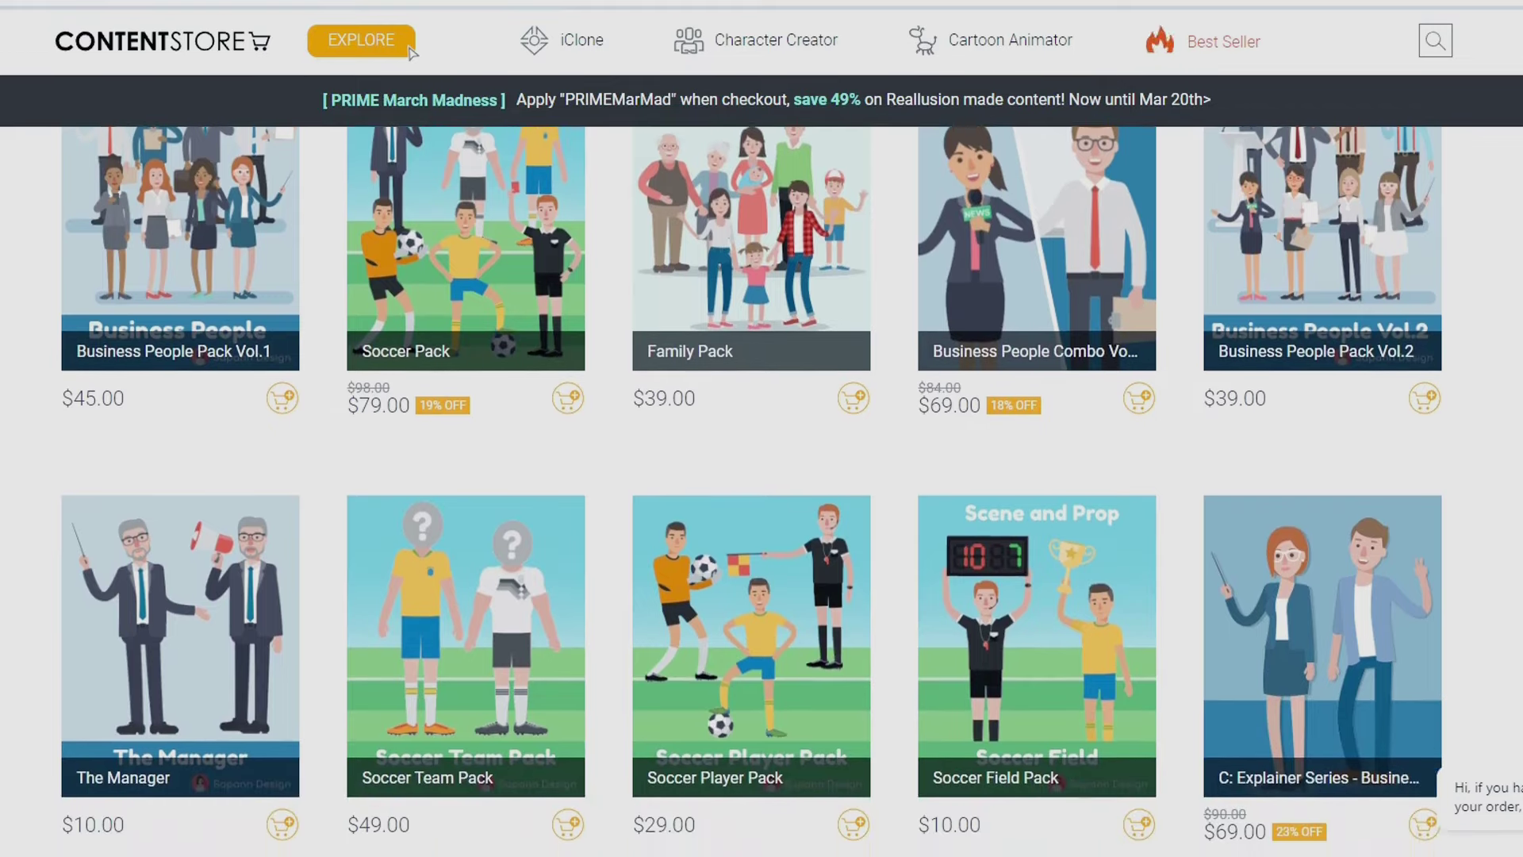
scroll(411, 52, "down", 5)
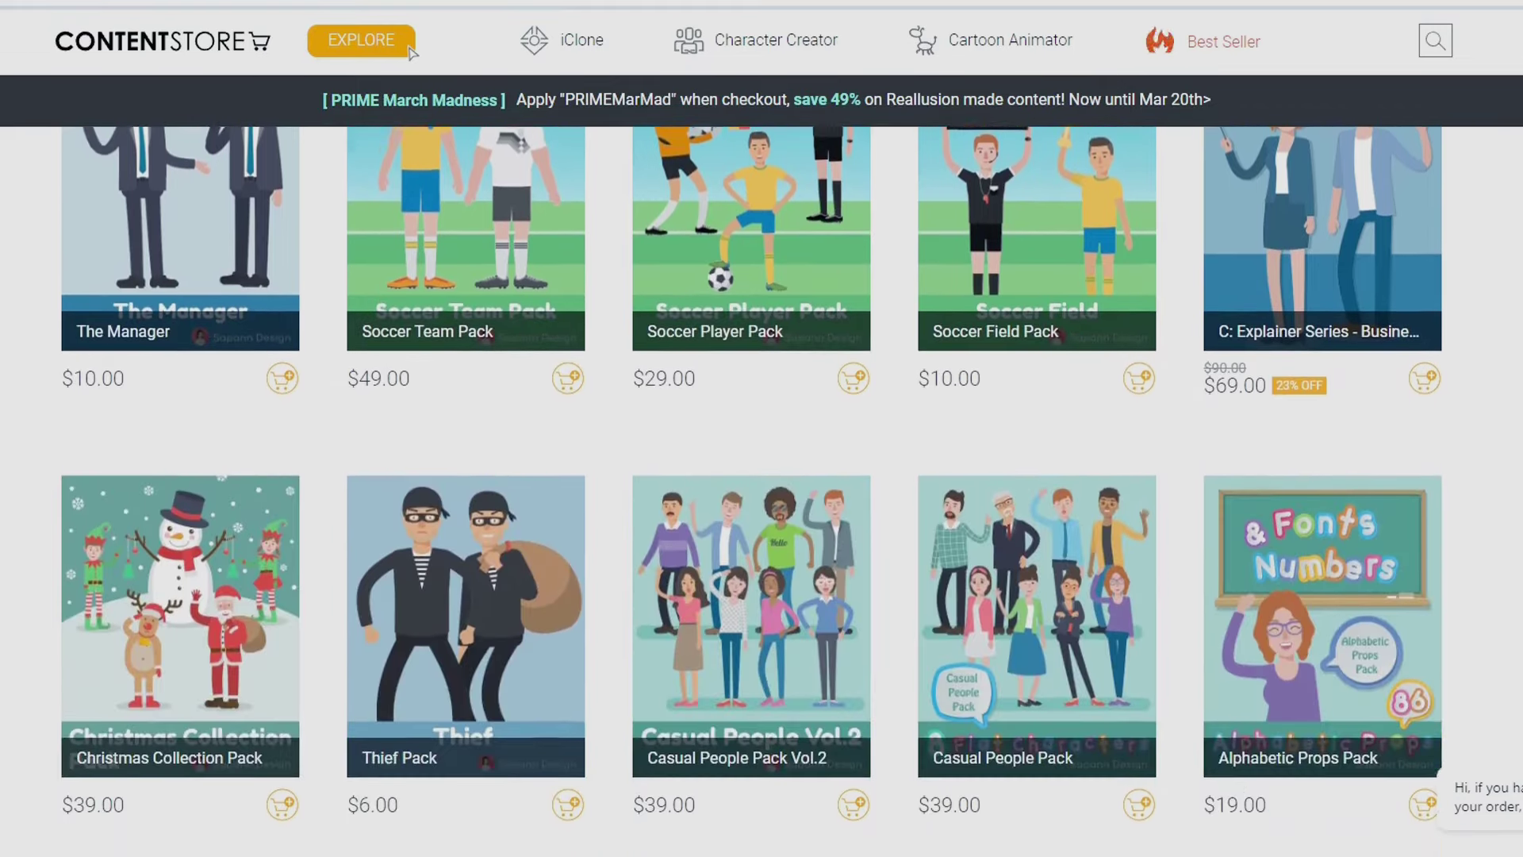
scroll(411, 53, "down", 3)
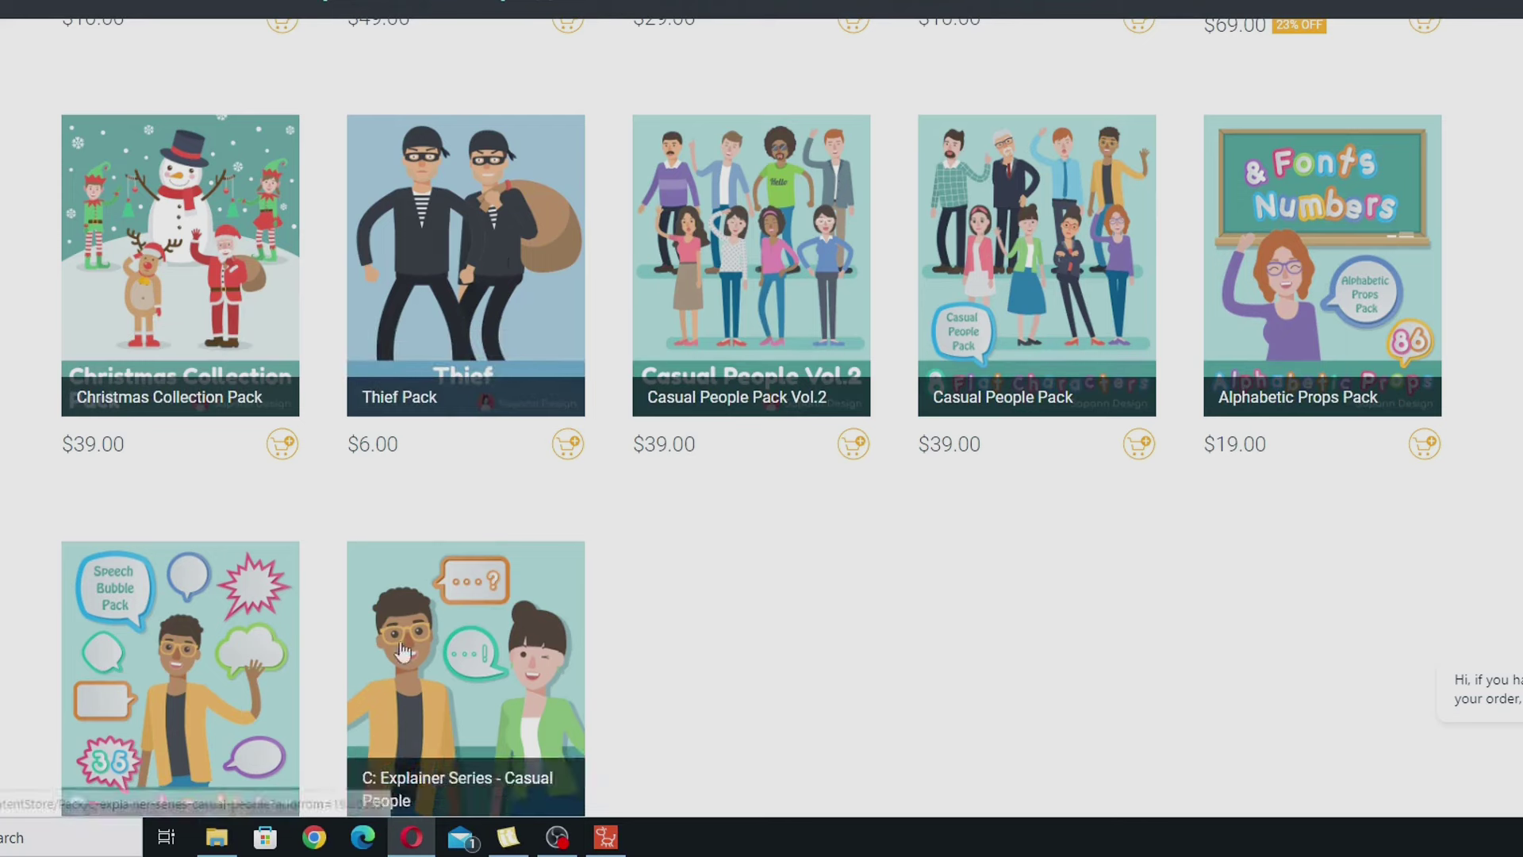
scroll(466, 714, "up", 1)
scroll(761, 428, "up", 4)
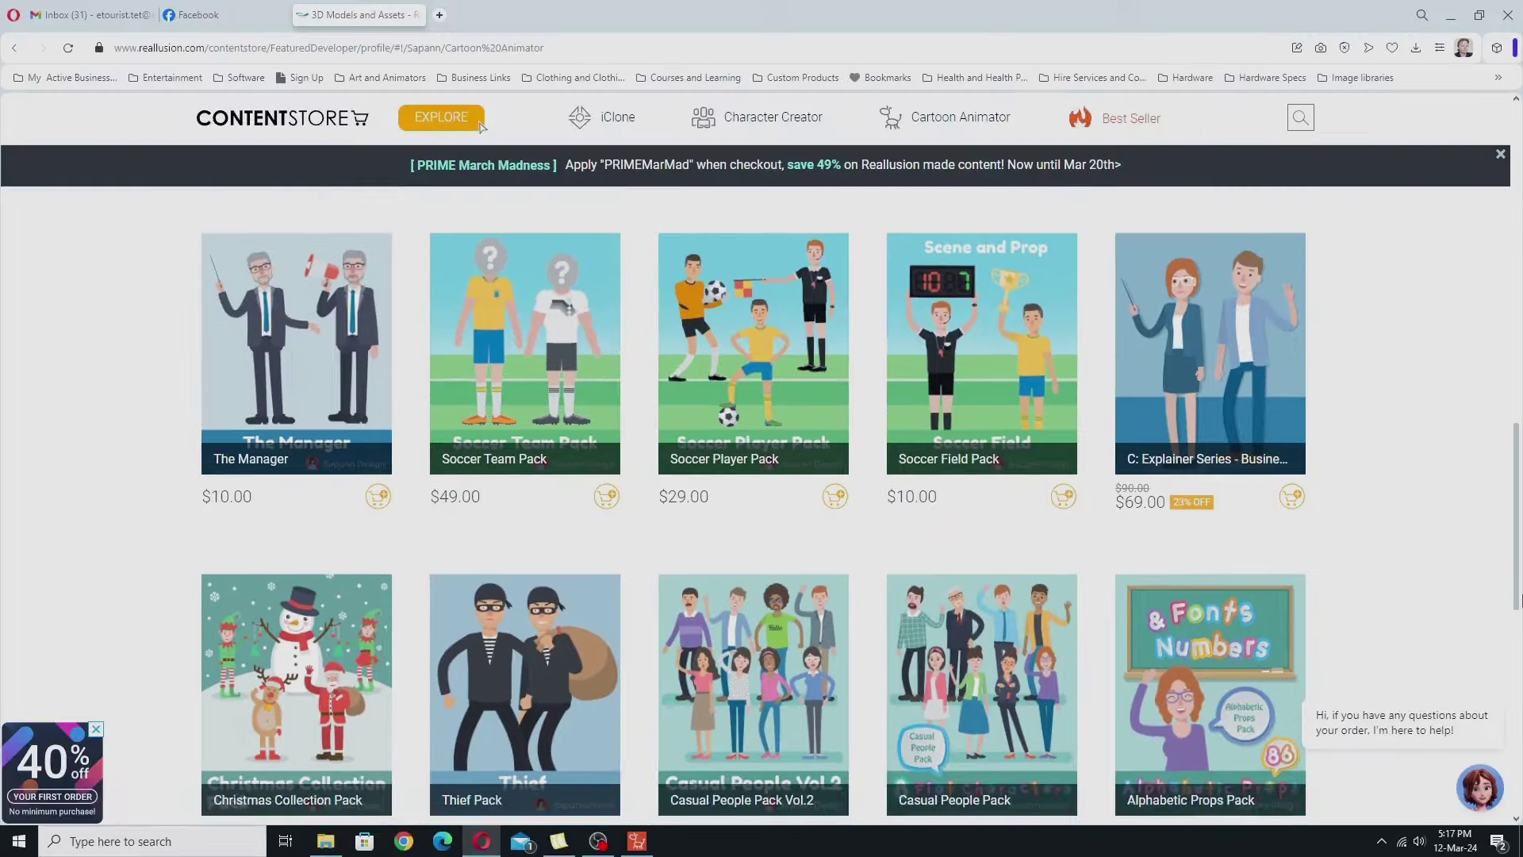
scroll(482, 127, "up", 4)
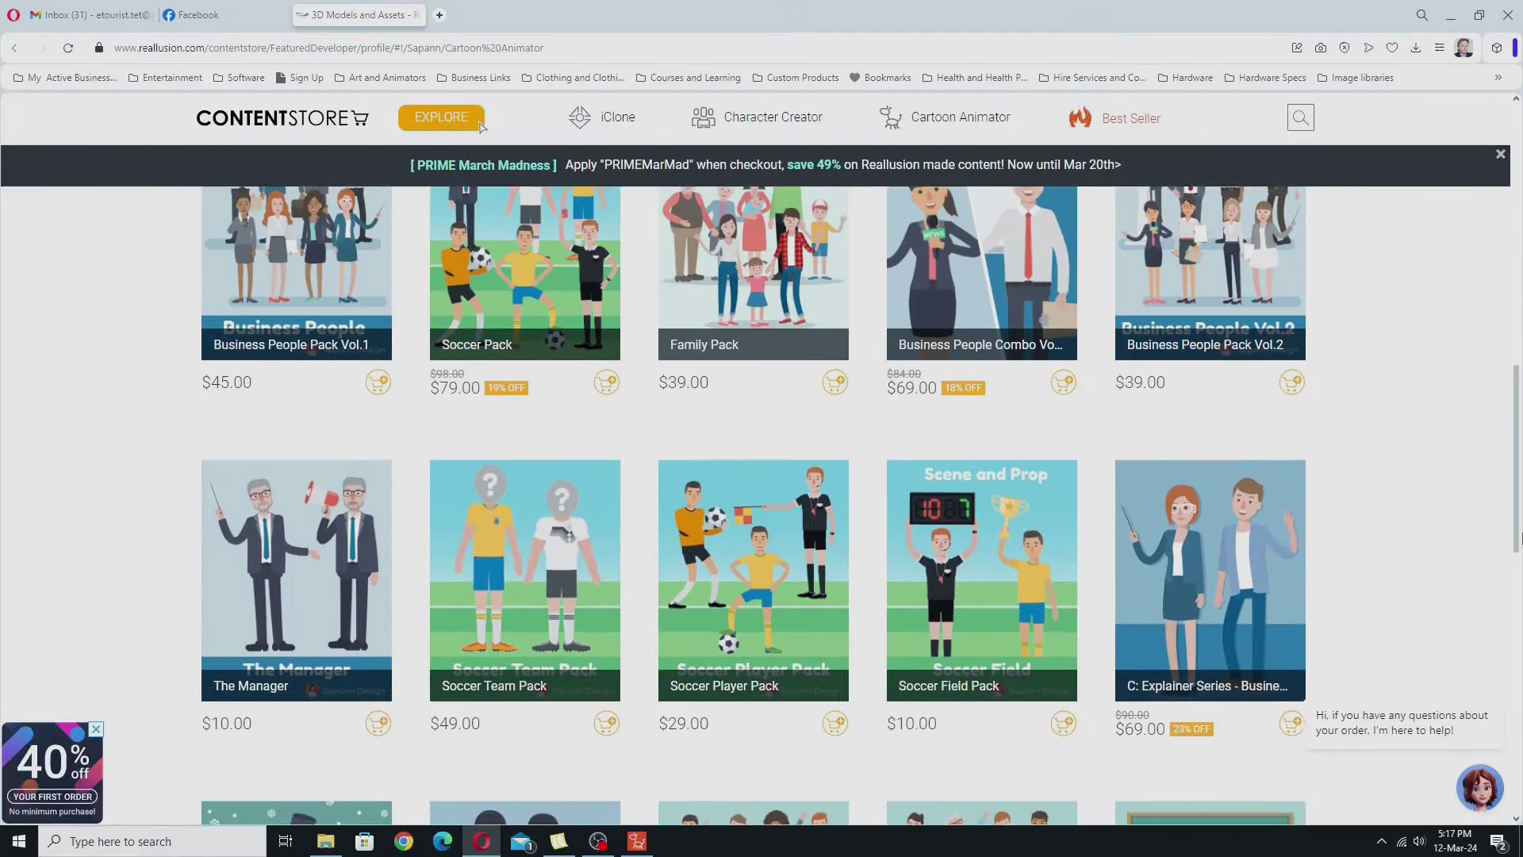
scroll(482, 127, "up", 5)
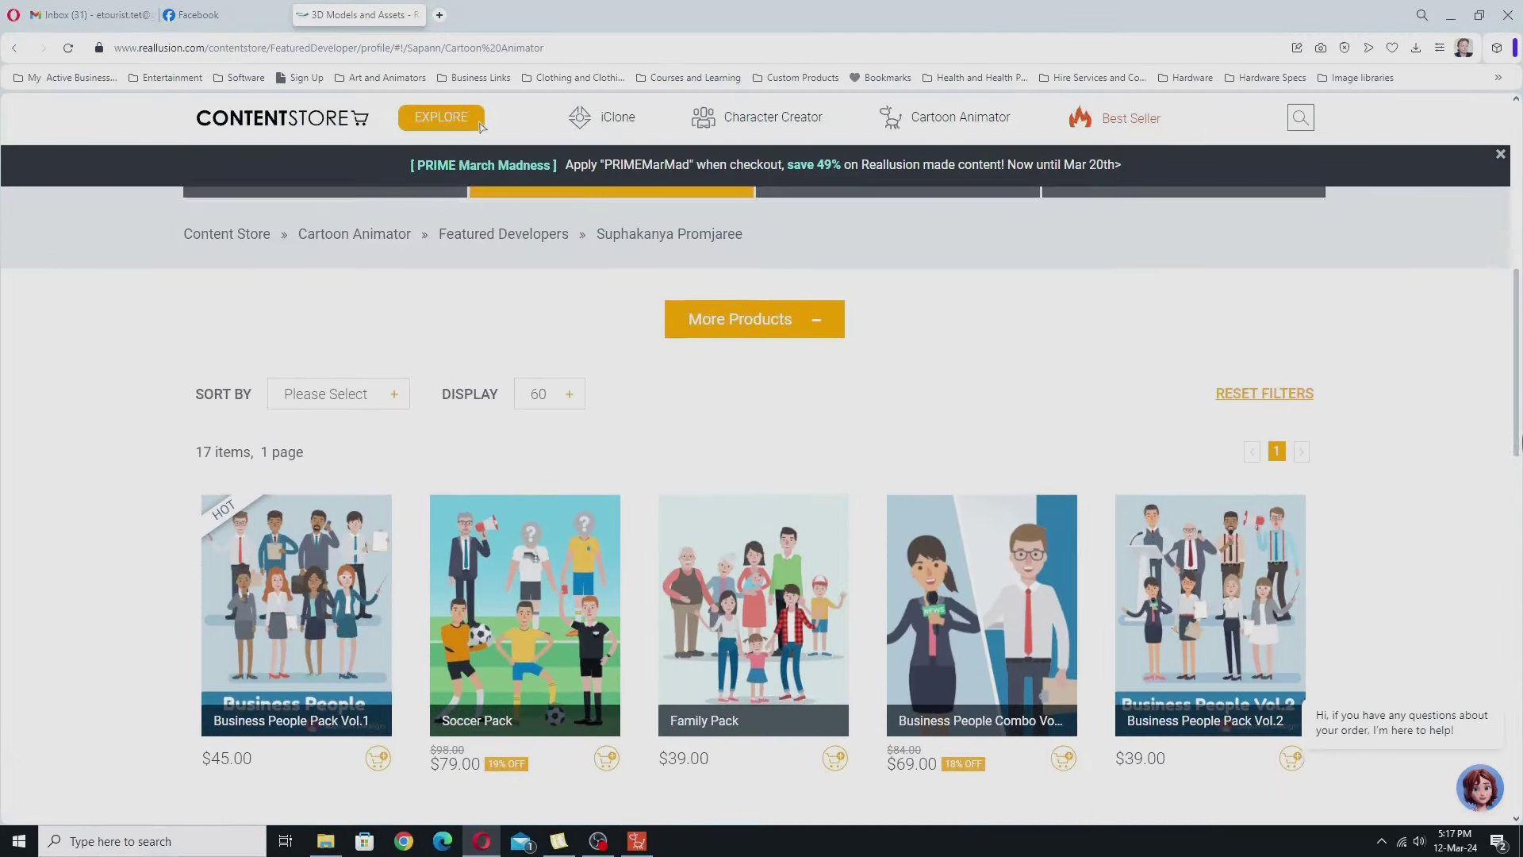
scroll(1518, 419, "up", 7)
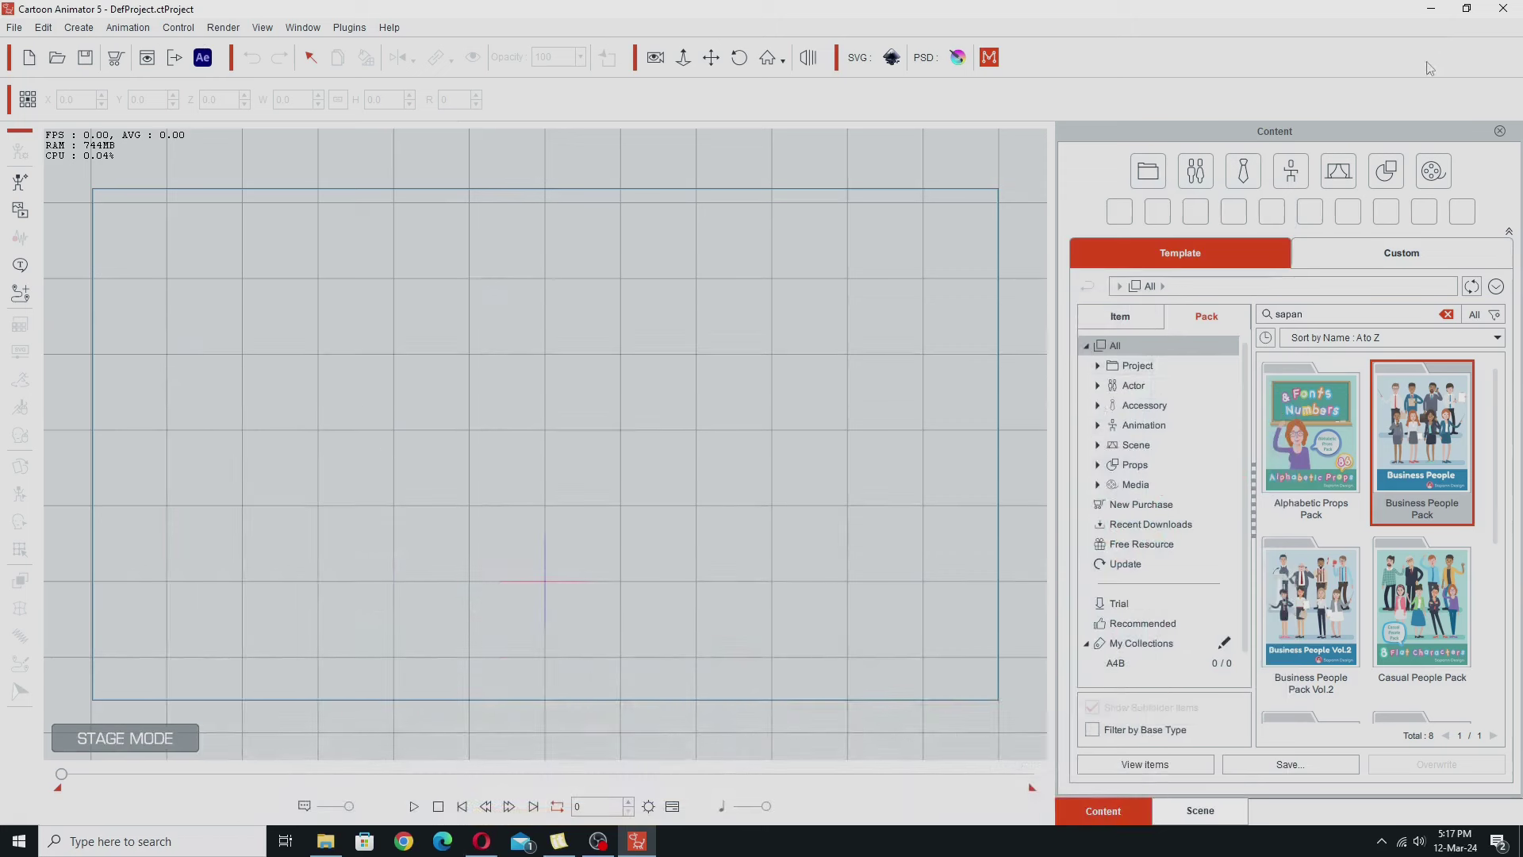
Return to Cartoon Animator and open the Business People Pack in the content library
key("alt+Tab")
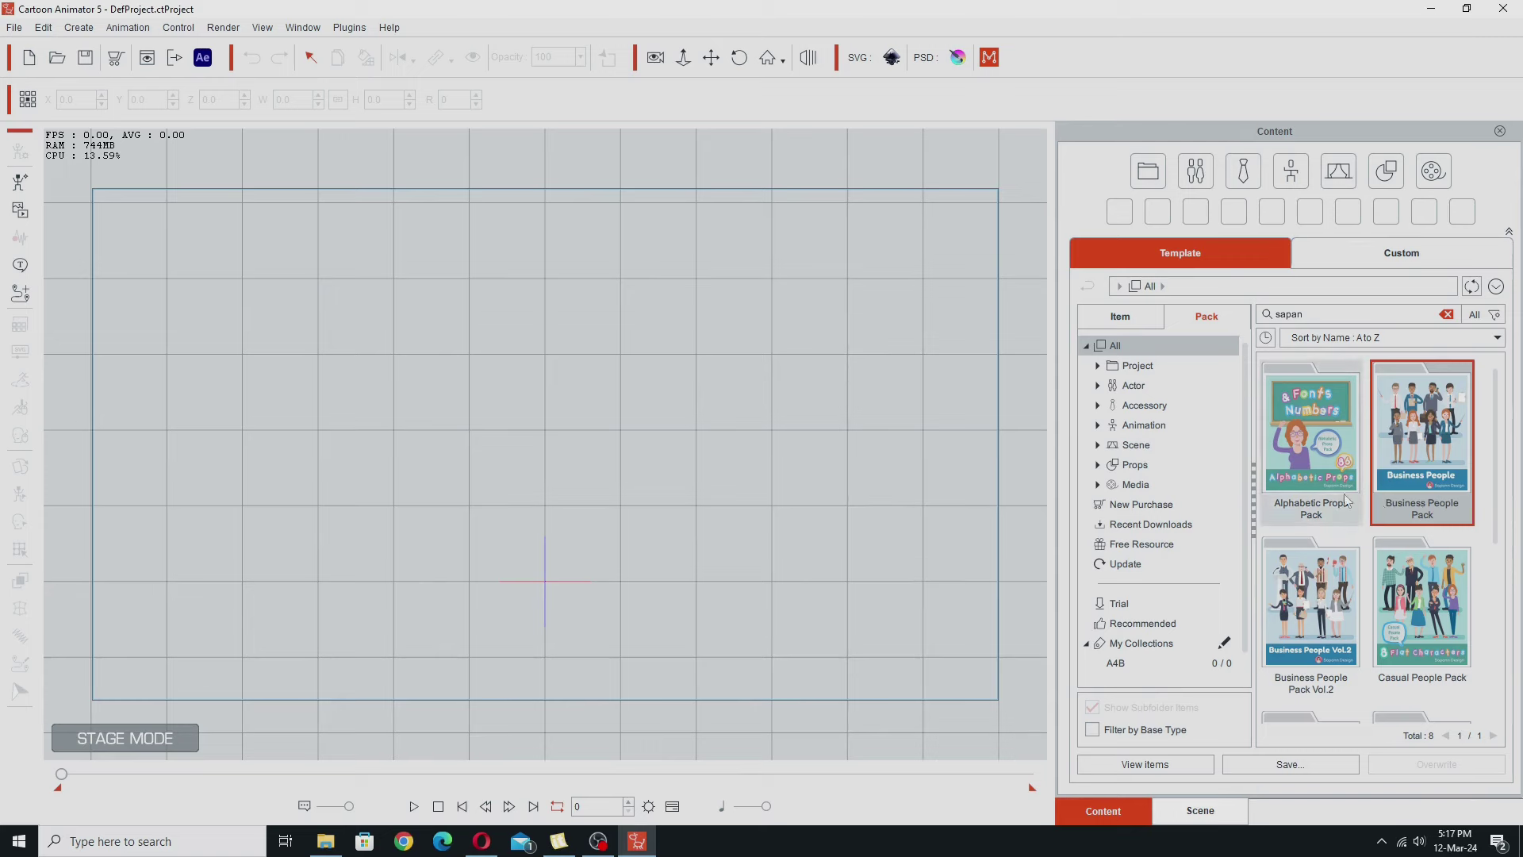
scroll(1499, 440, "down", 2)
scroll(1500, 440, "up", 2)
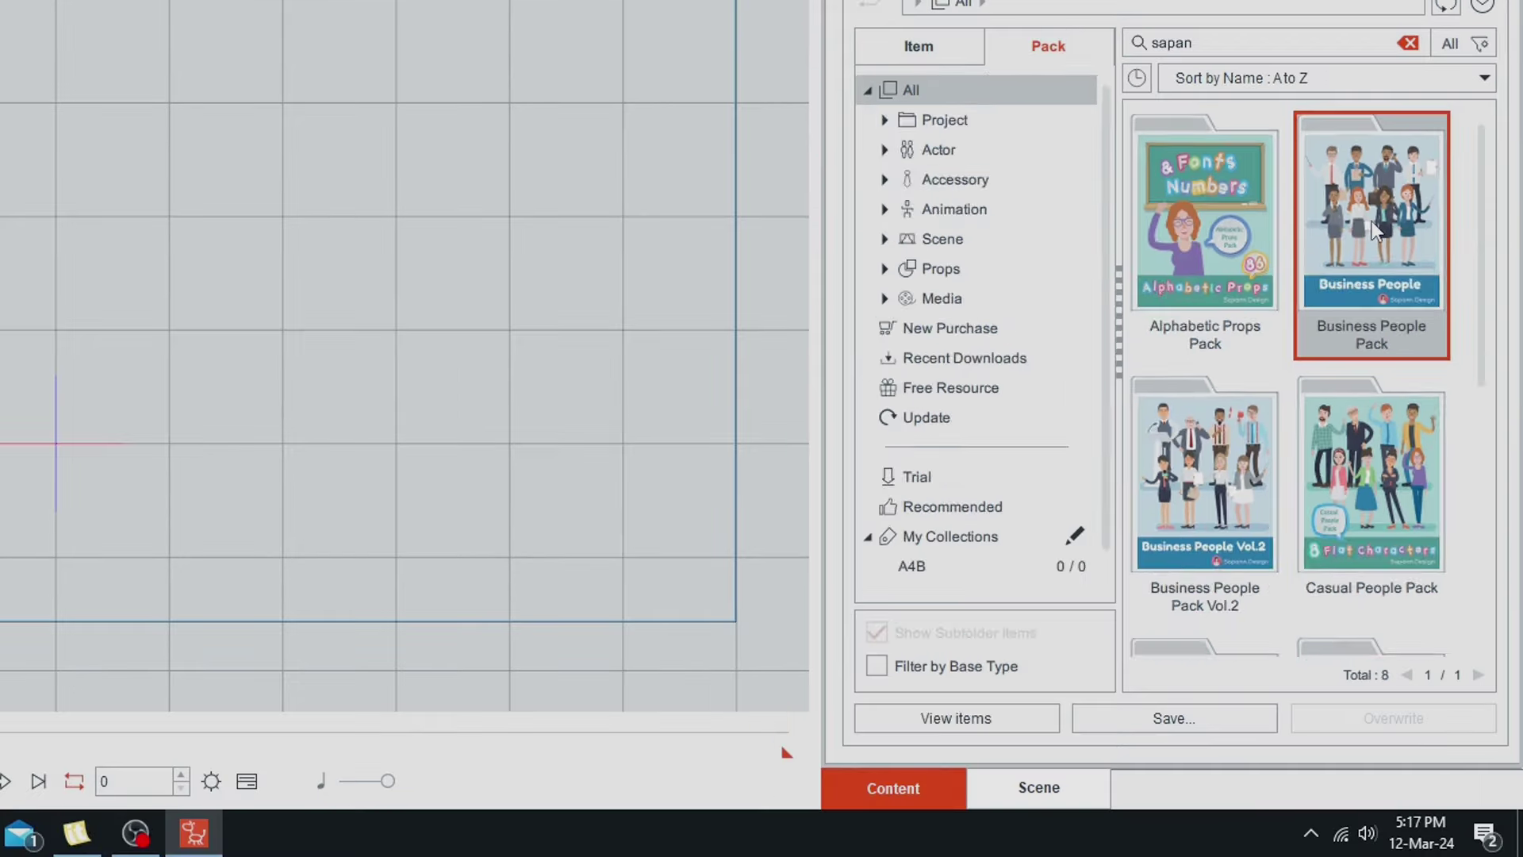
double_click(1351, 448)
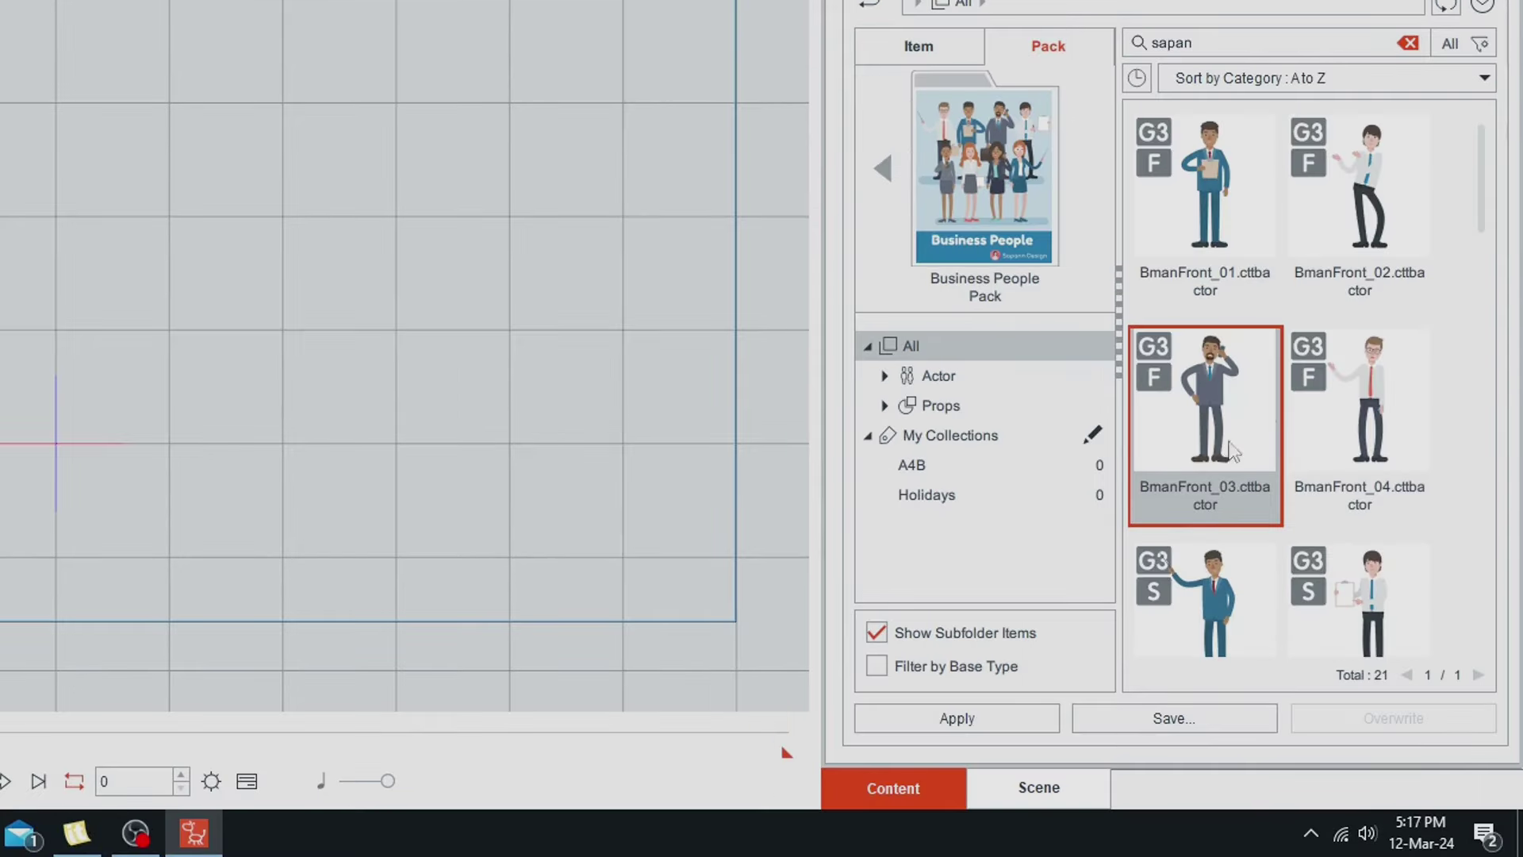
Look through the pack's actors, add BmanFront_01 to the stage and move it to the stage's upper-left area
scroll(1476, 317, "down", 3)
scroll(1480, 301, "down", 2)
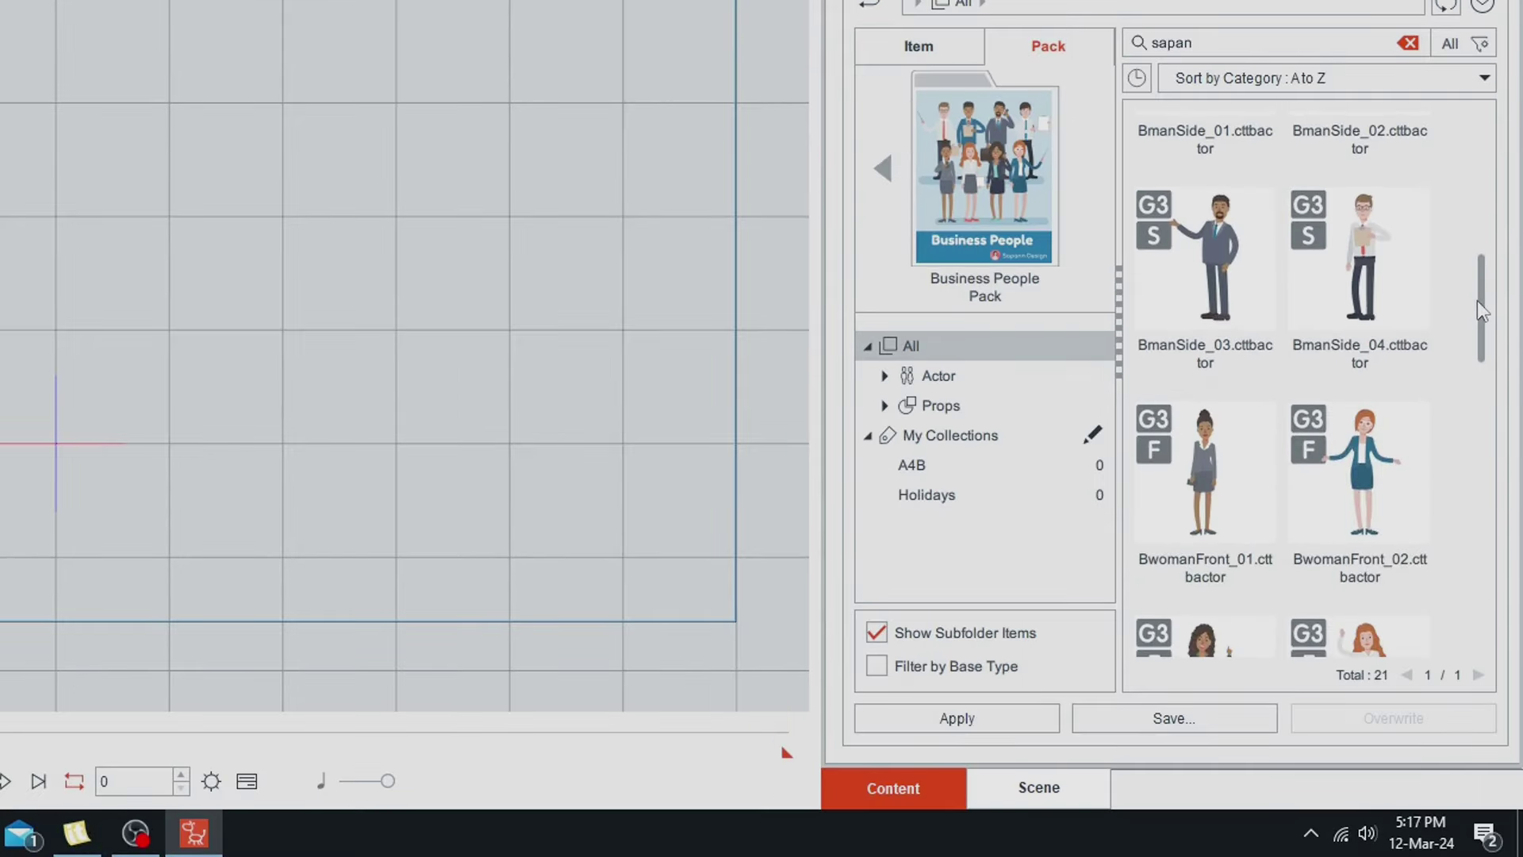
scroll(1477, 301, "down", 2)
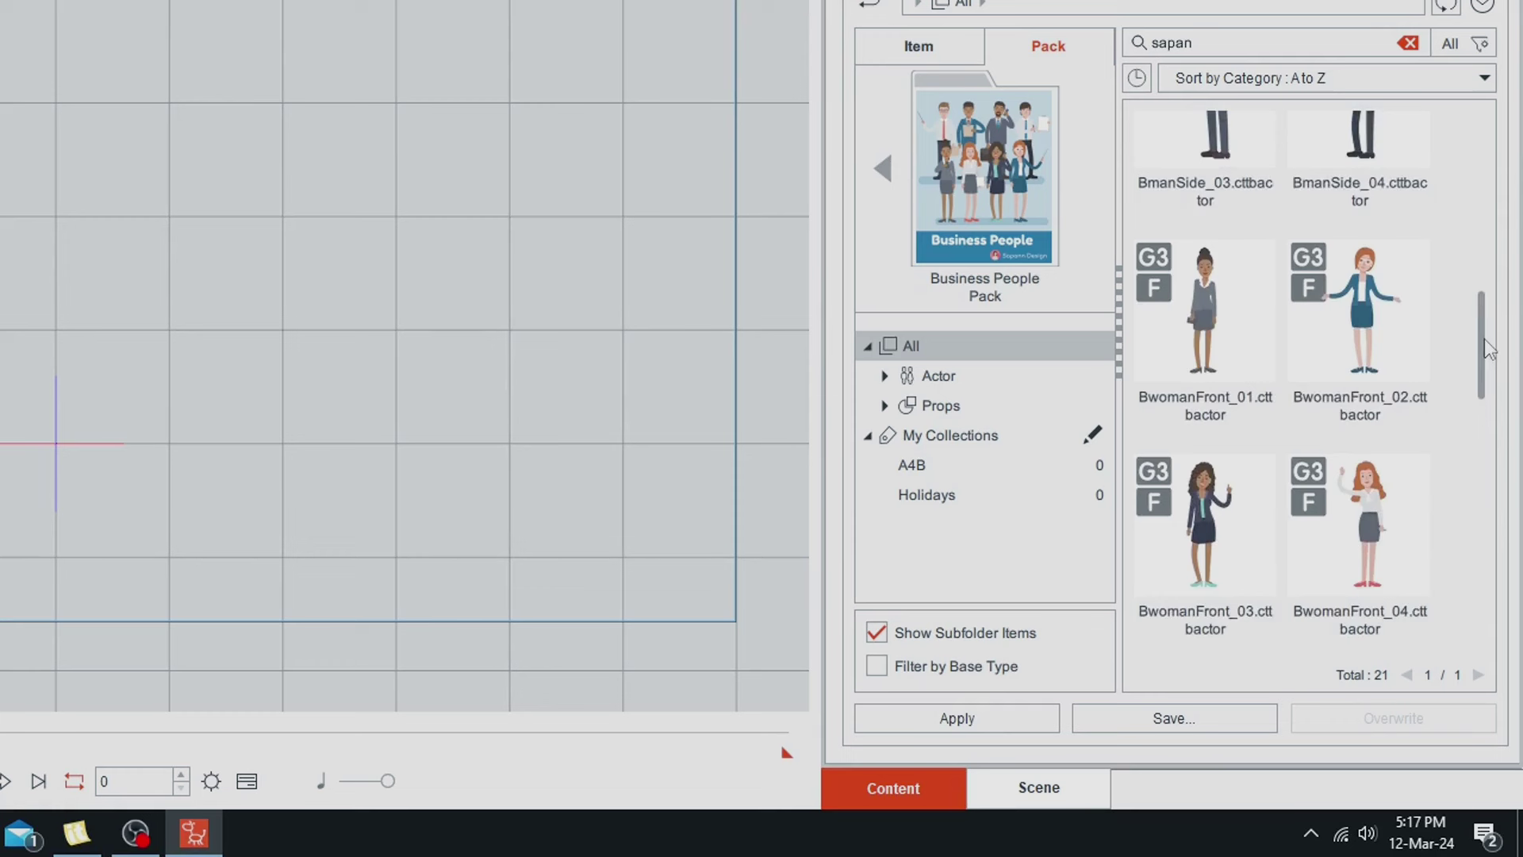
left_click_drag(1482, 335, 1482, 165)
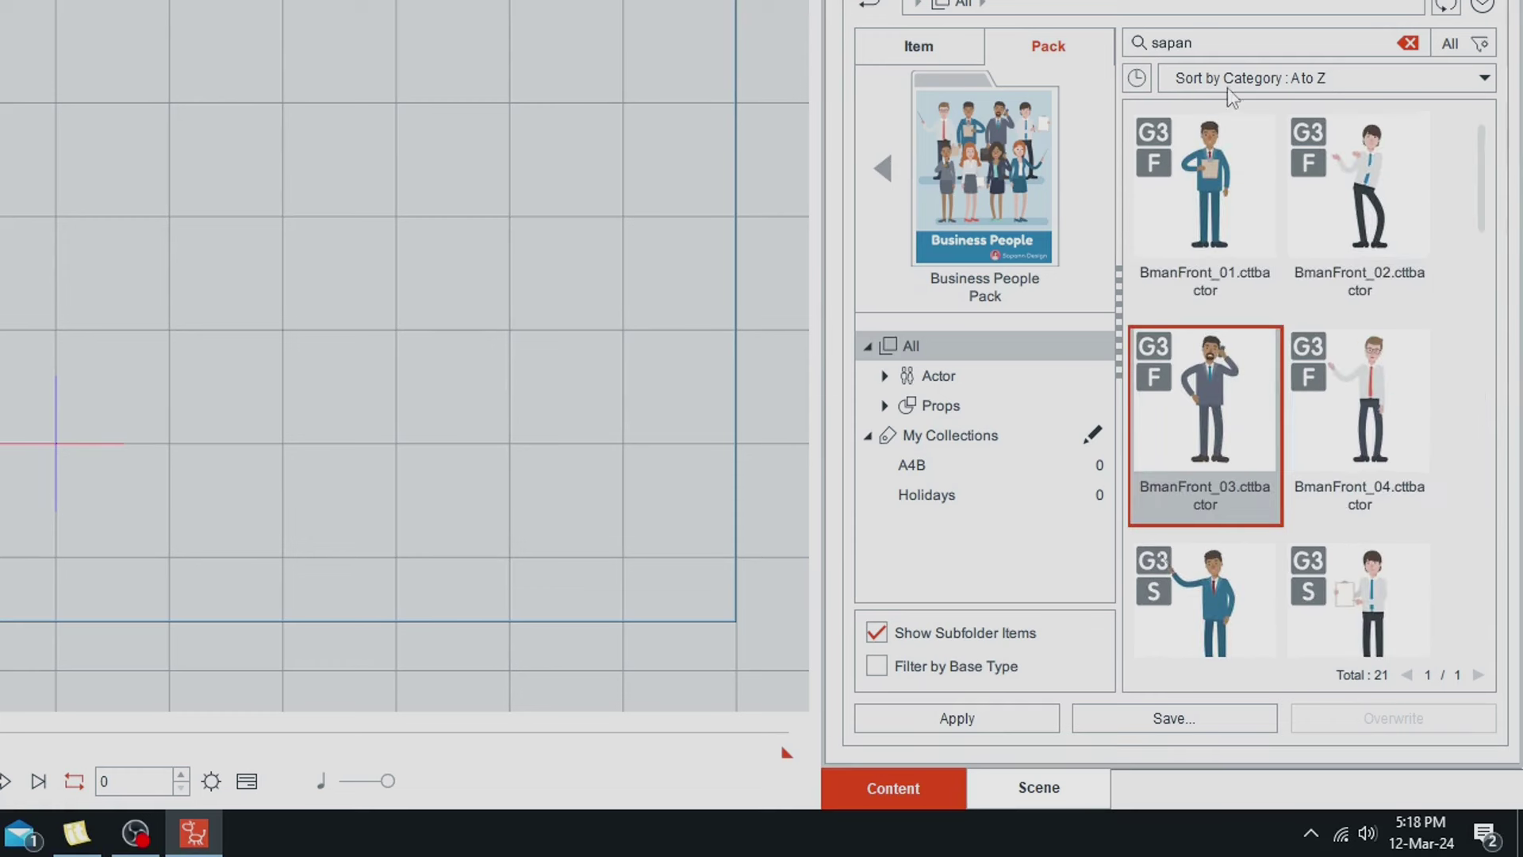
left_click(1212, 174)
double_click(1212, 175)
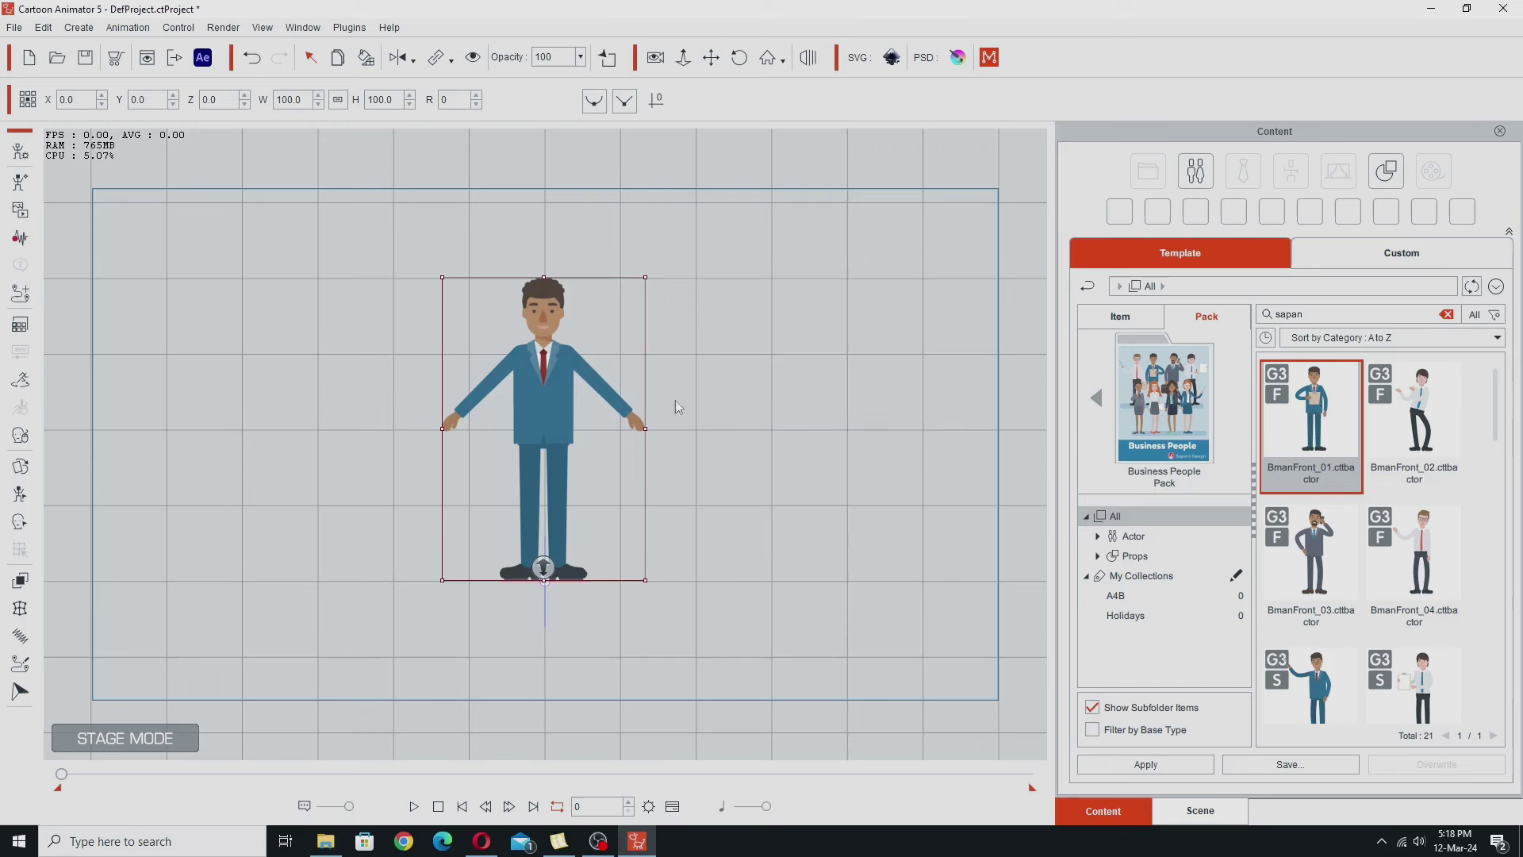
left_click_drag(553, 399, 254, 330)
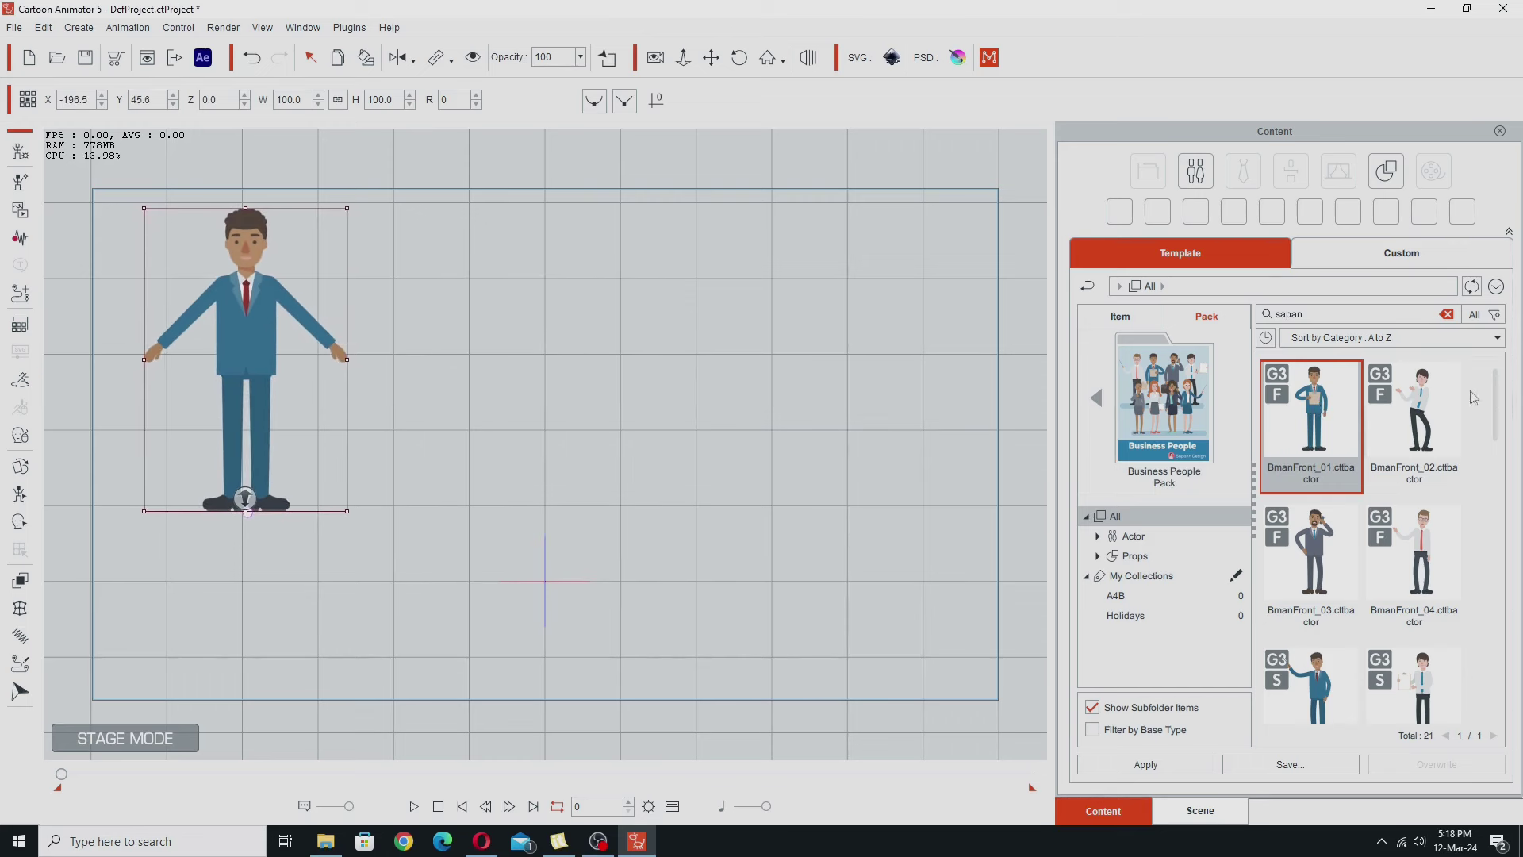
Place the actors BmanFront_03, BmanFront_04 and BmanFront_02 in a row beside BmanFront_01
left_click(1320, 553)
left_click_drag(1313, 555, 476, 357)
left_click_drag(1416, 555, 714, 357)
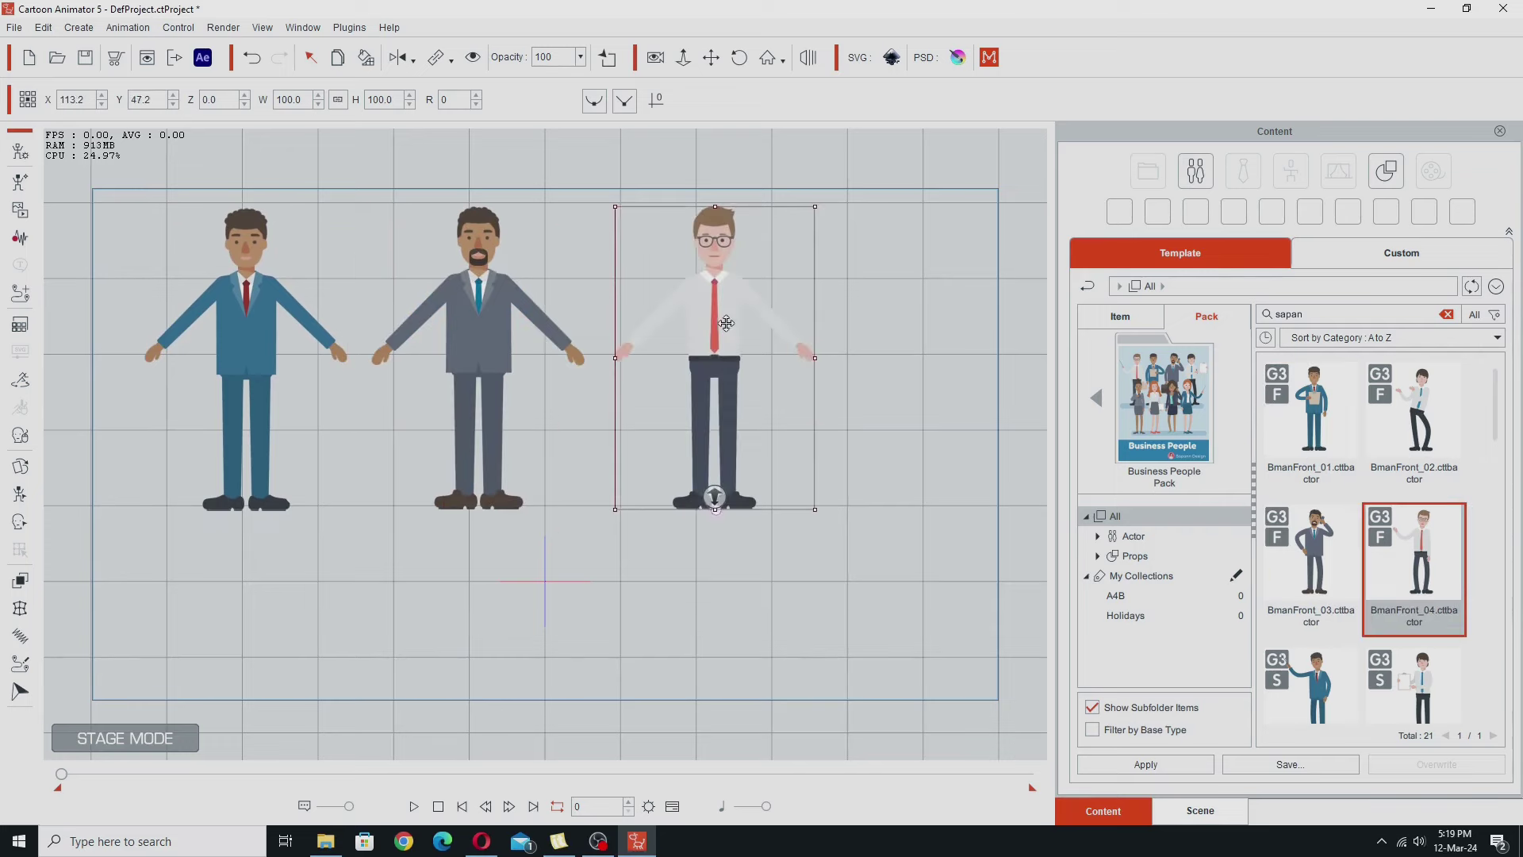
left_click_drag(1416, 413, 918, 357)
Place the actors BwomanFront_01, BwomanFront_02, BwomanFront_03 and BwomanFront_04 in a second row beneath the men
scroll(1380, 555, "down", 5)
left_click_drag(1312, 507, 825, 518)
left_click_drag(1415, 516, 435, 555)
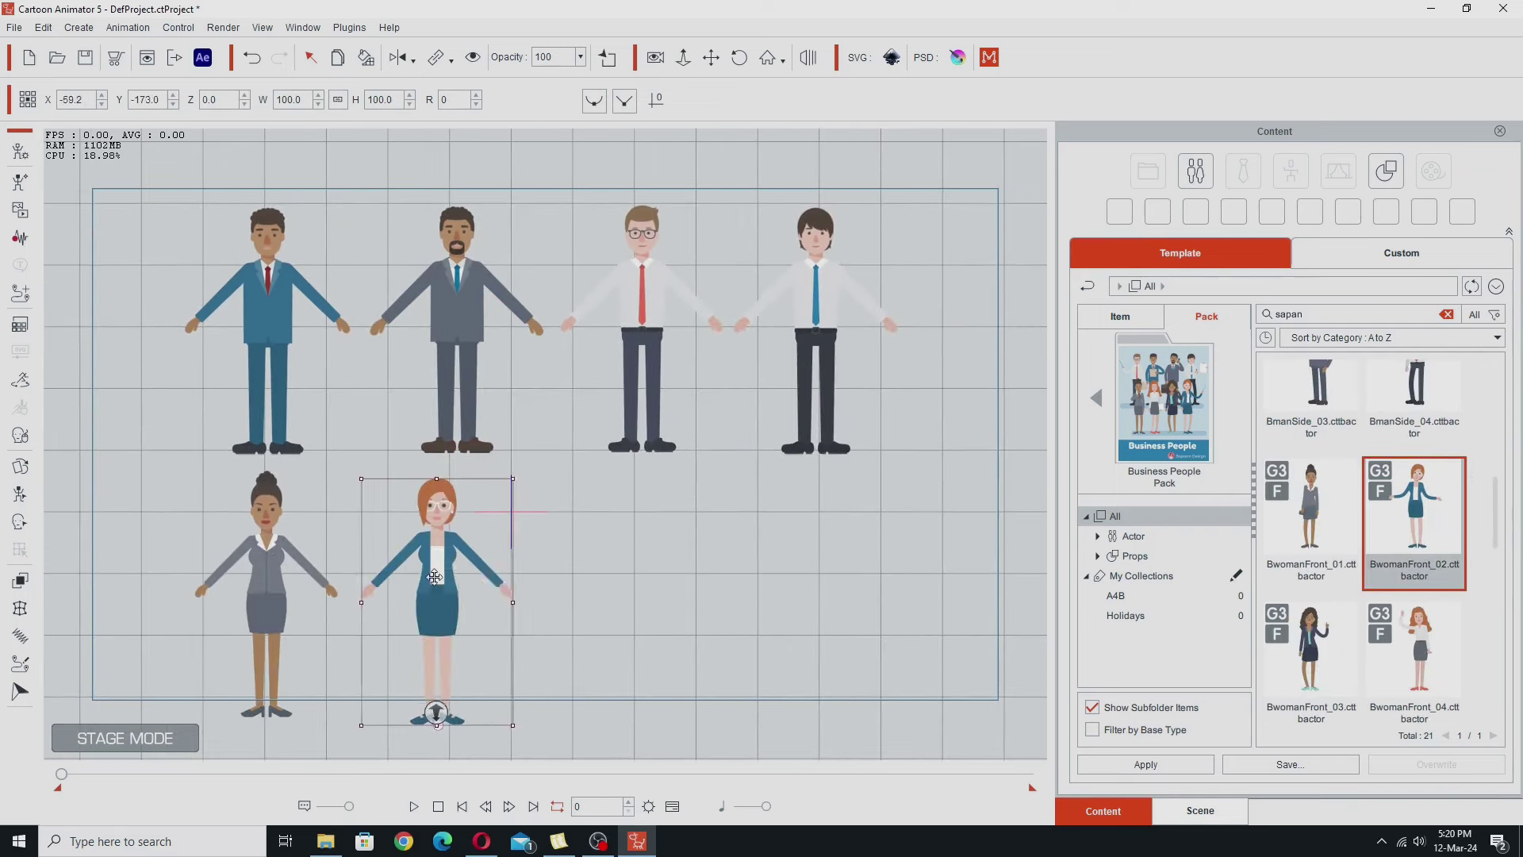
left_click_drag(1311, 634, 639, 579)
left_click_drag(1415, 634, 817, 587)
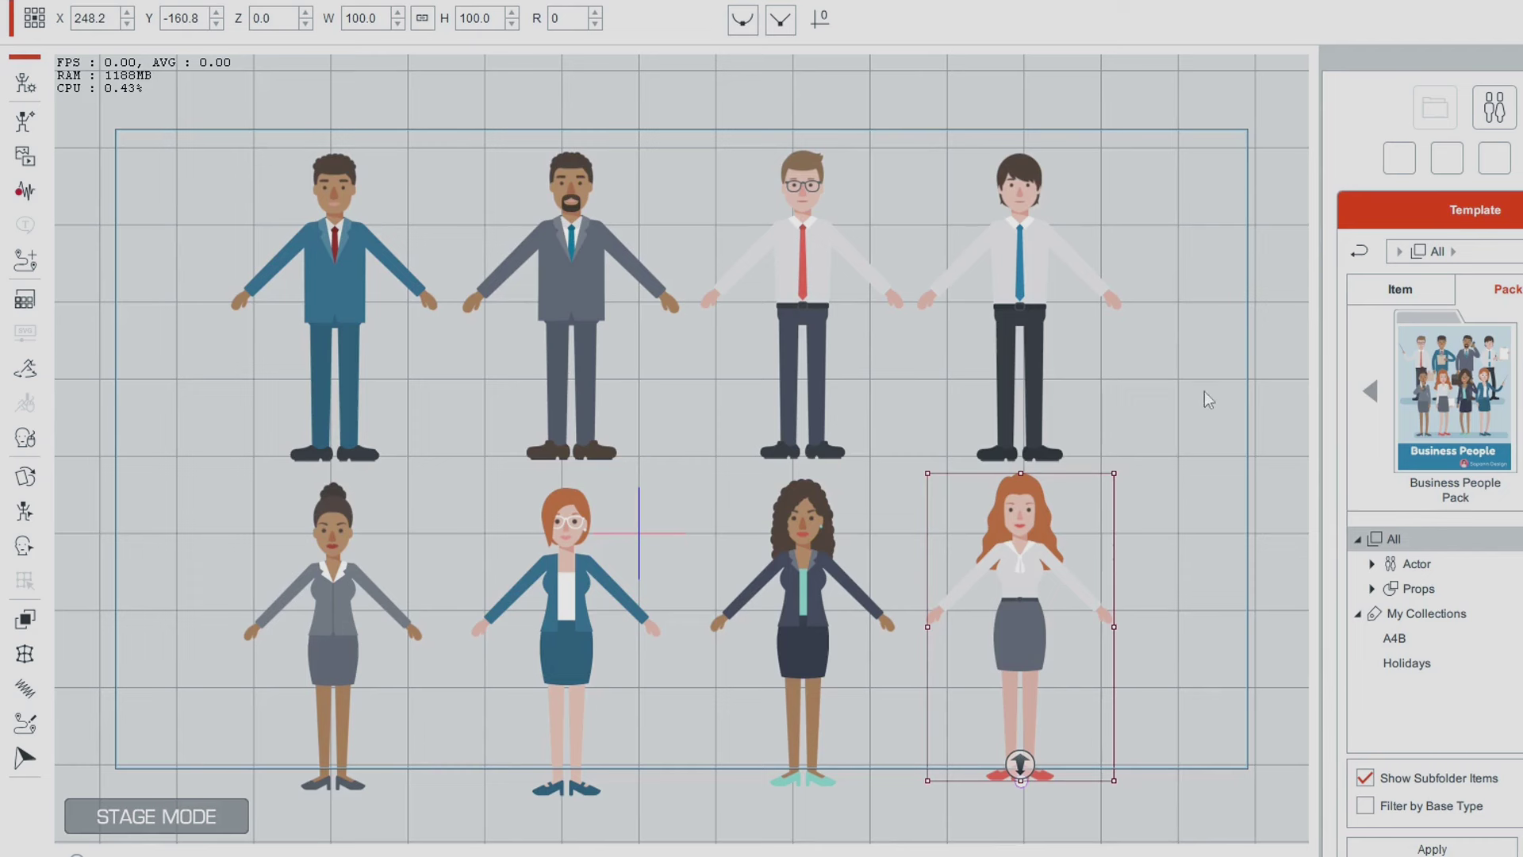
Add the BmanSide_01 actor and position it beside the matching blue-suited front-view actor for comparison
left_click(1165, 455)
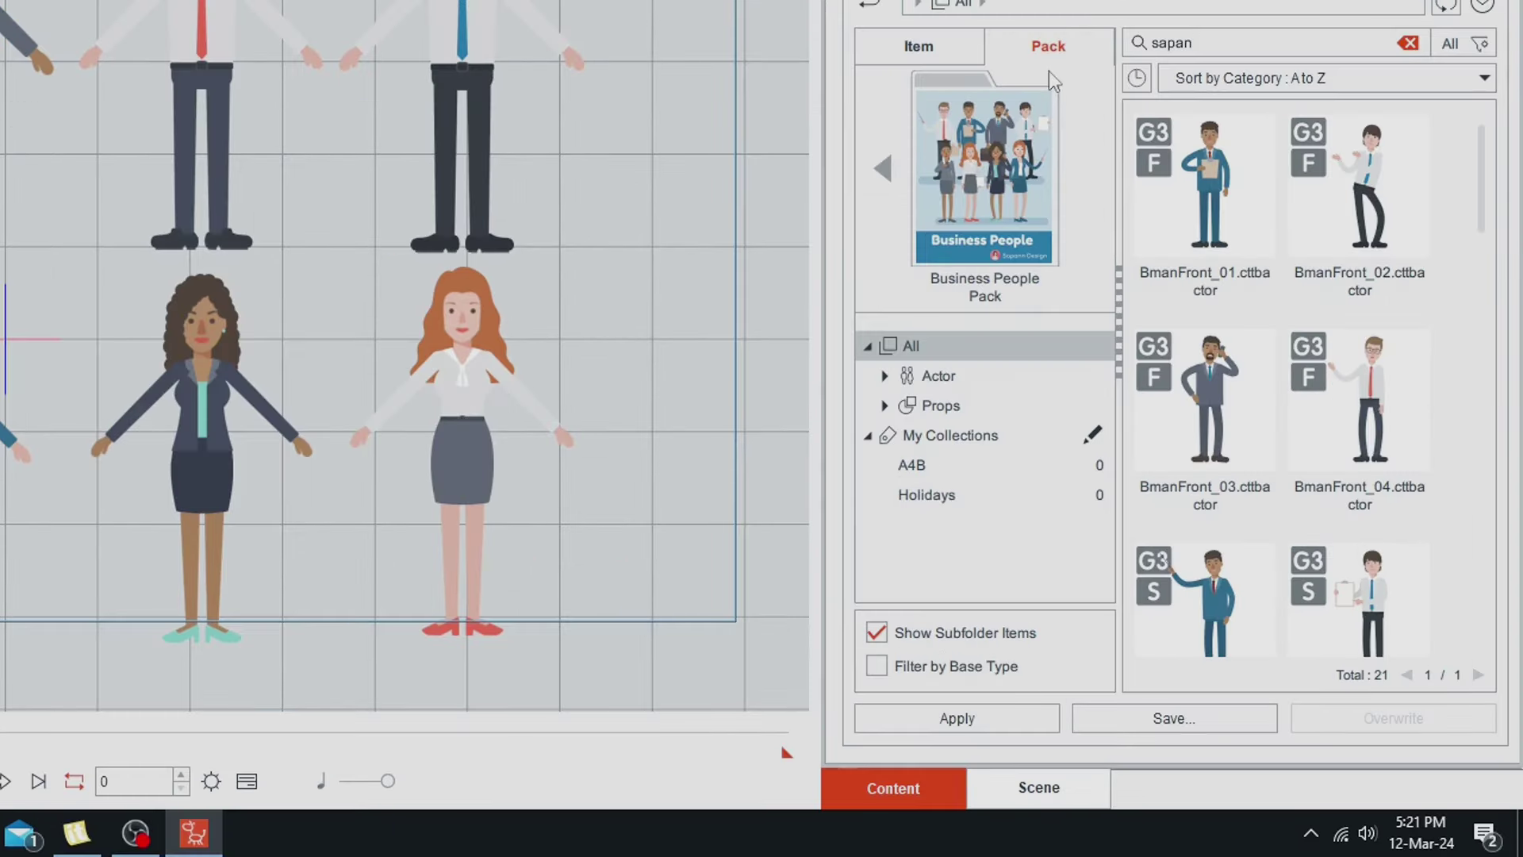
double_click(1207, 598)
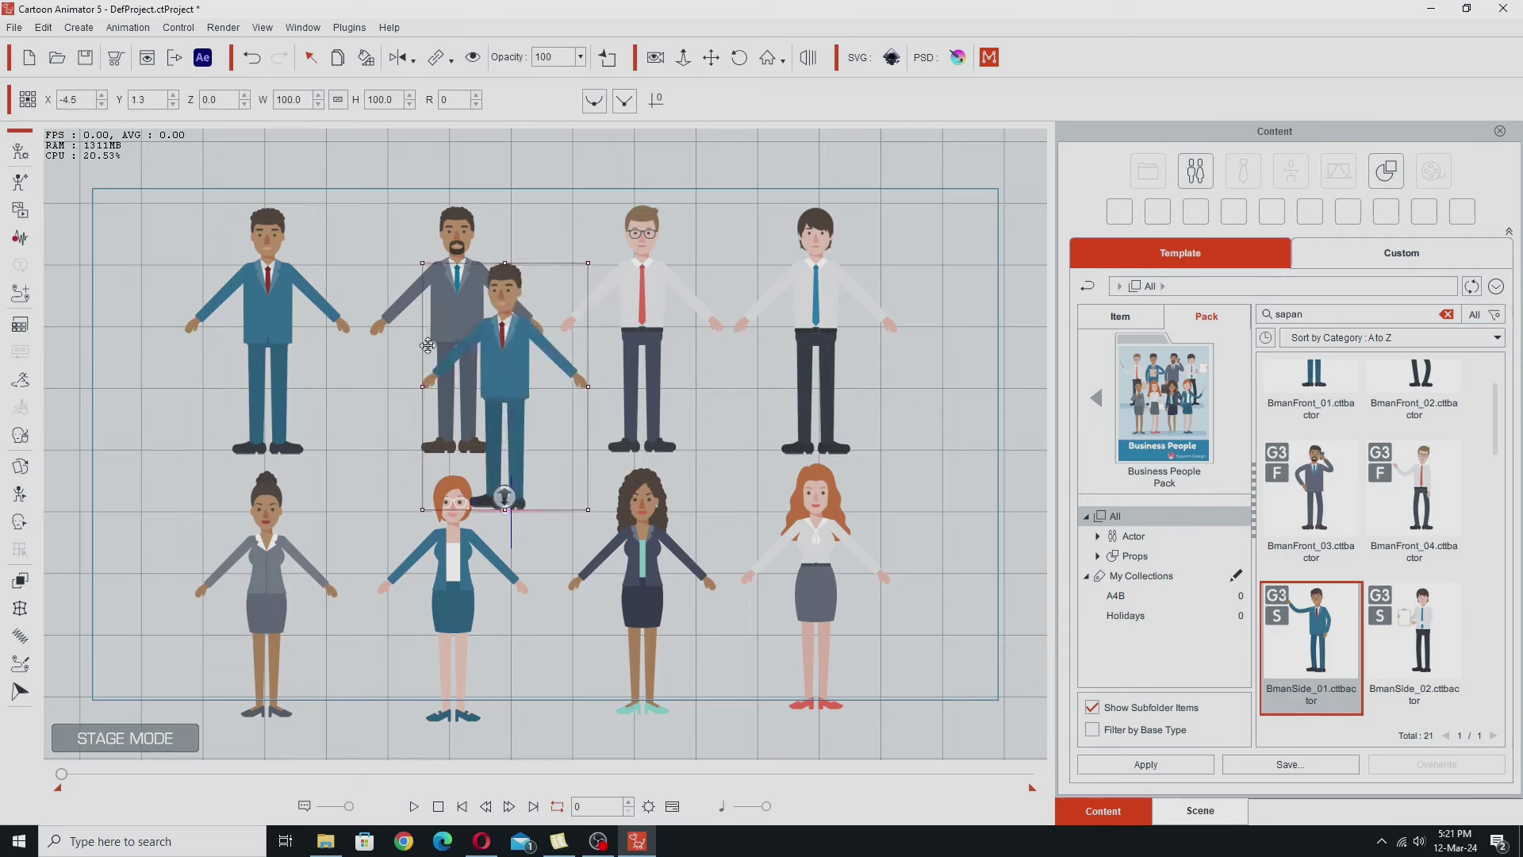
left_click_drag(428, 345, 153, 317)
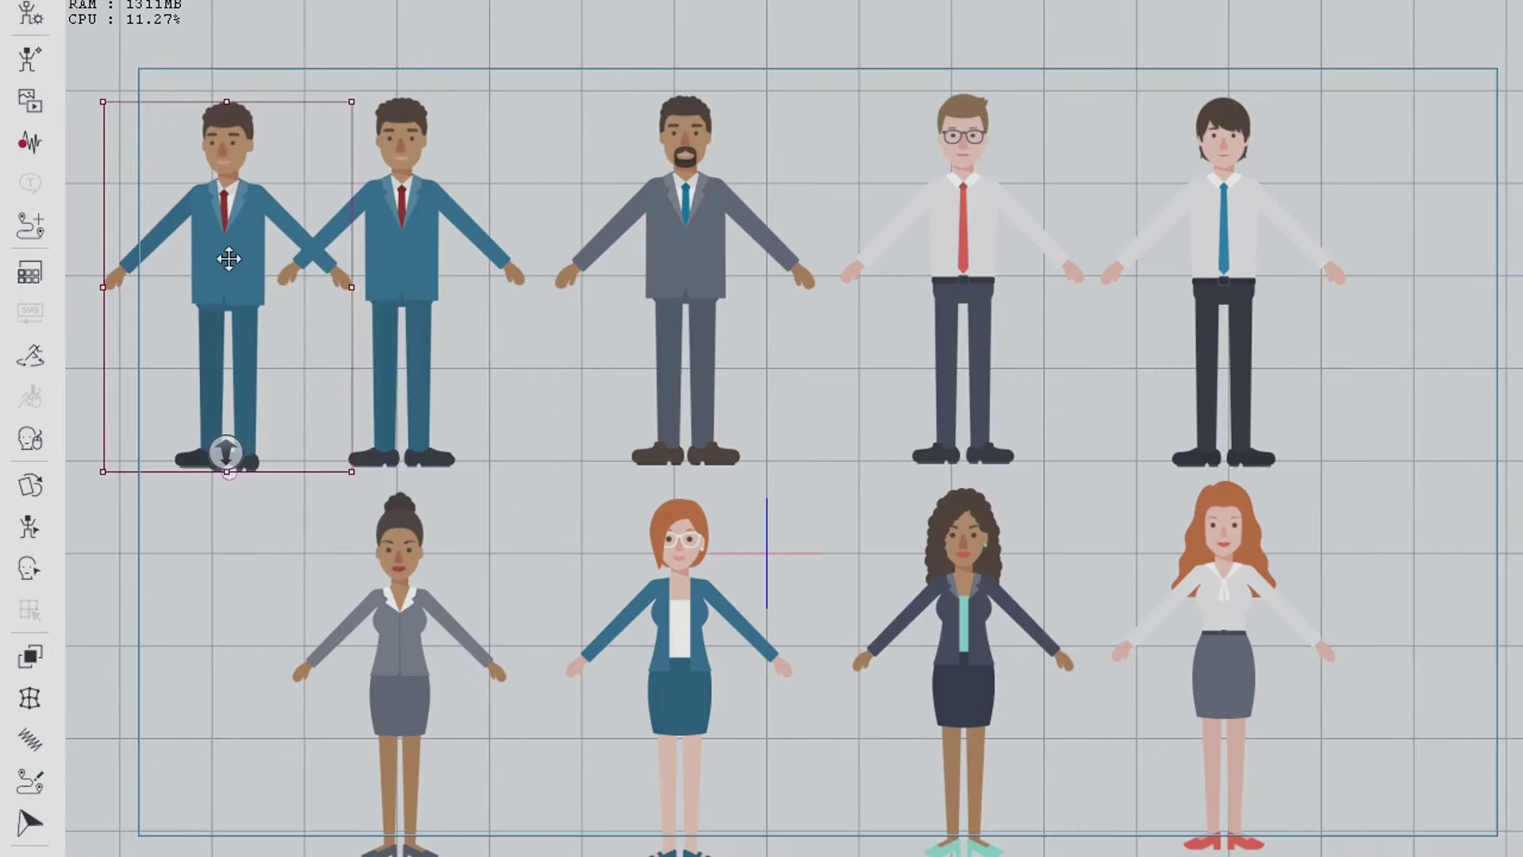
left_click(306, 336)
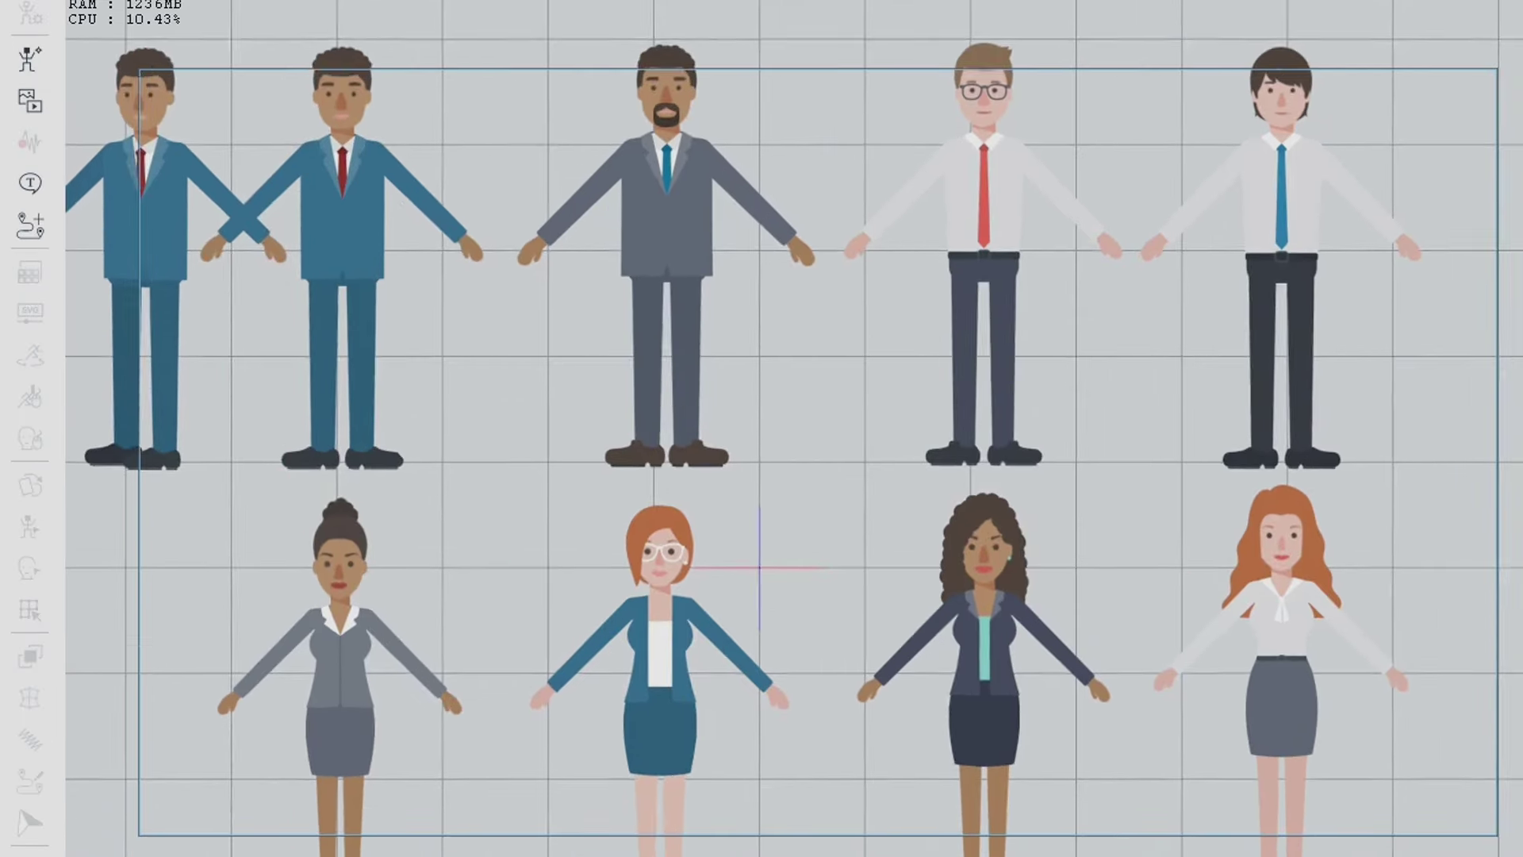
Select the blue-suited side-view actor and open the Face Key Editor to examine the head rotation of the two matching actors
scroll(818, 451, "up", 2)
scroll(1348, 609, "up", 3)
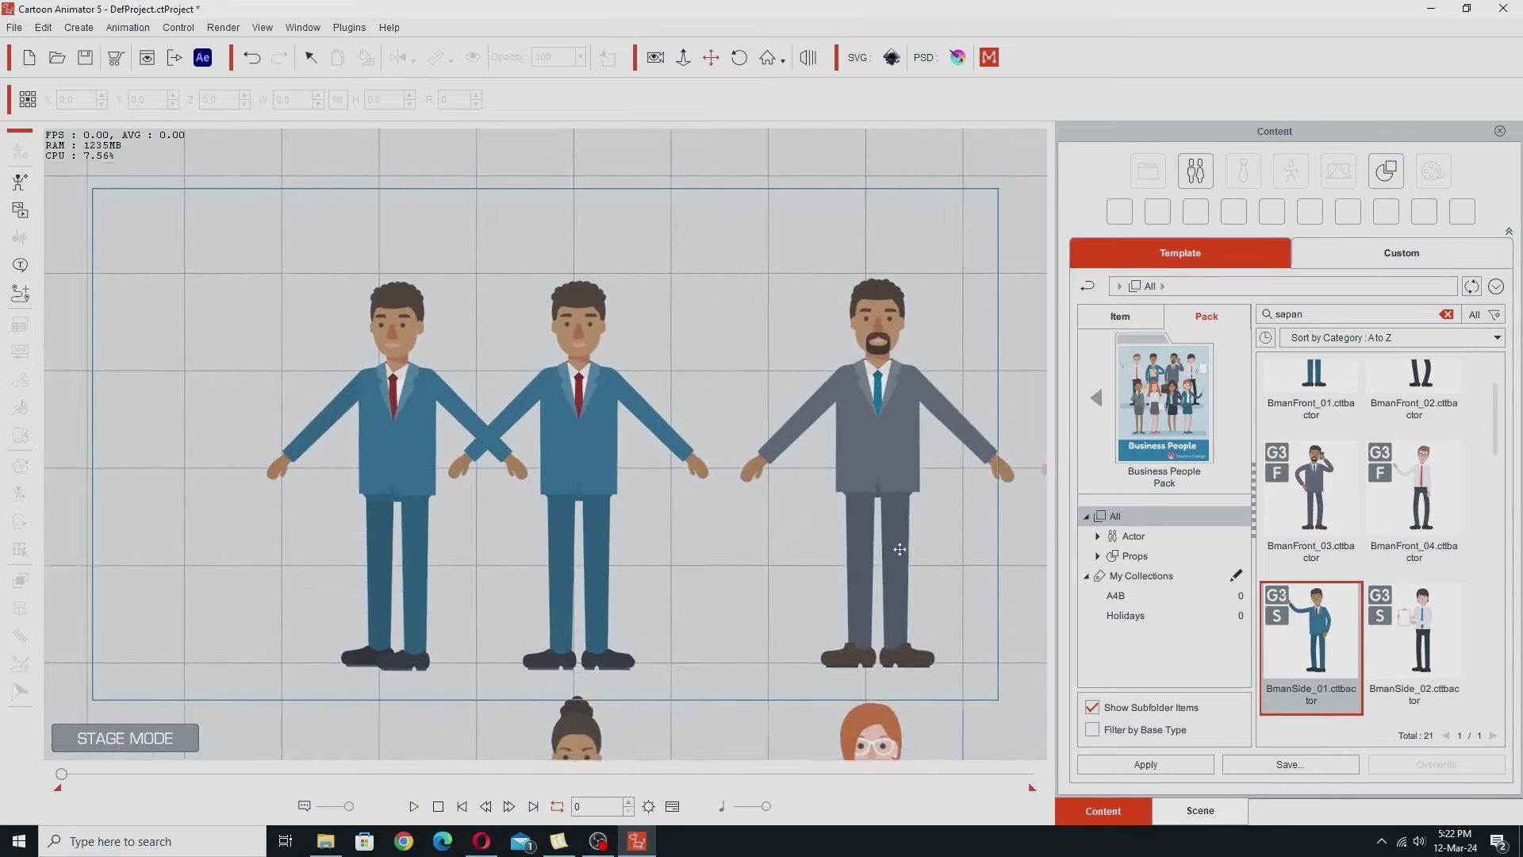
left_click_drag(899, 549, 948, 549)
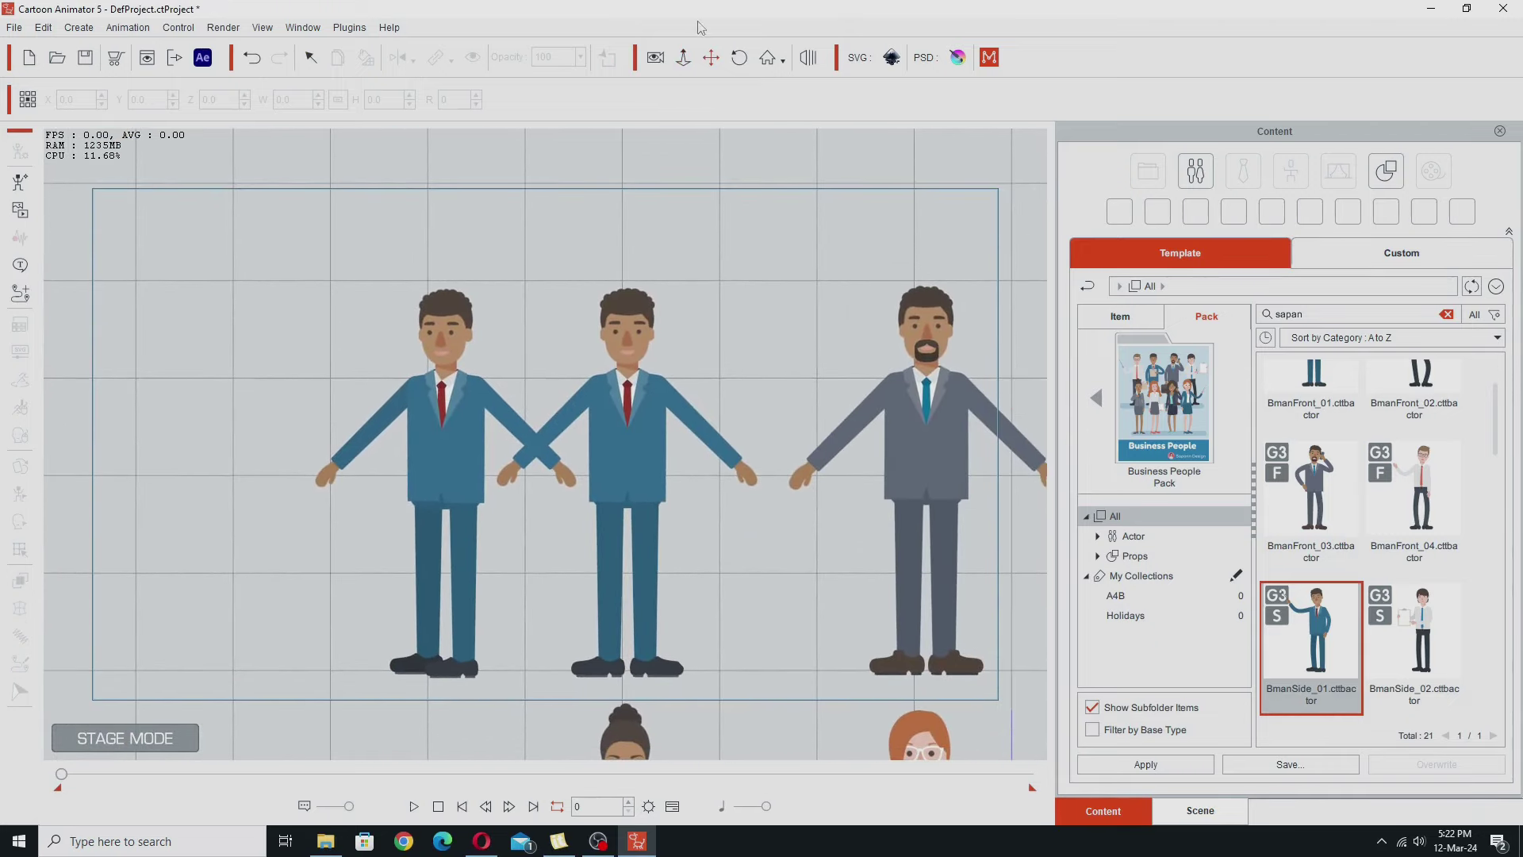
left_click(683, 57)
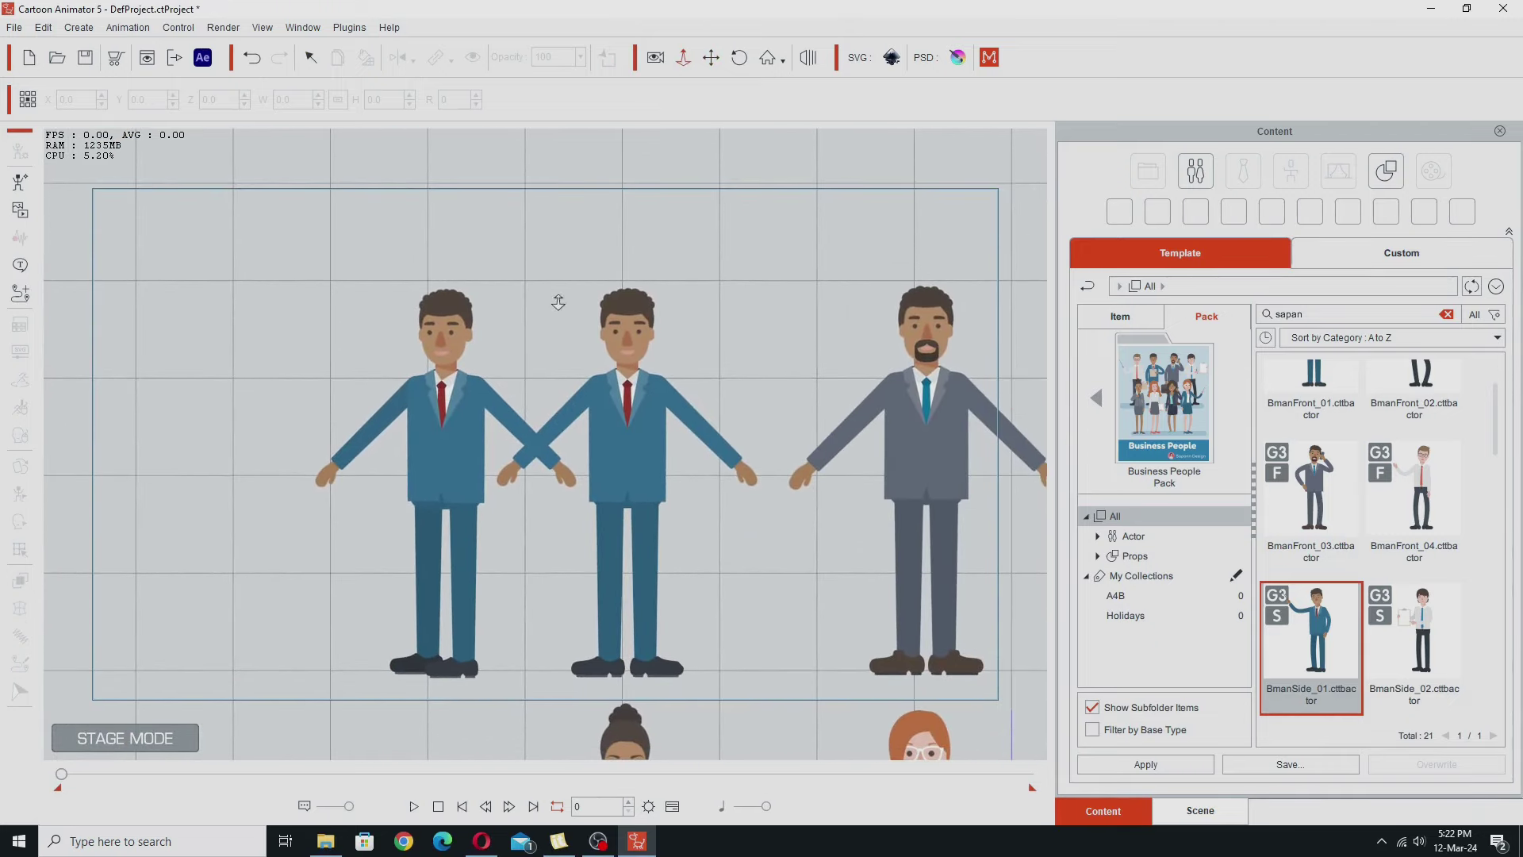
left_click_drag(559, 302, 554, 150)
left_click(388, 418)
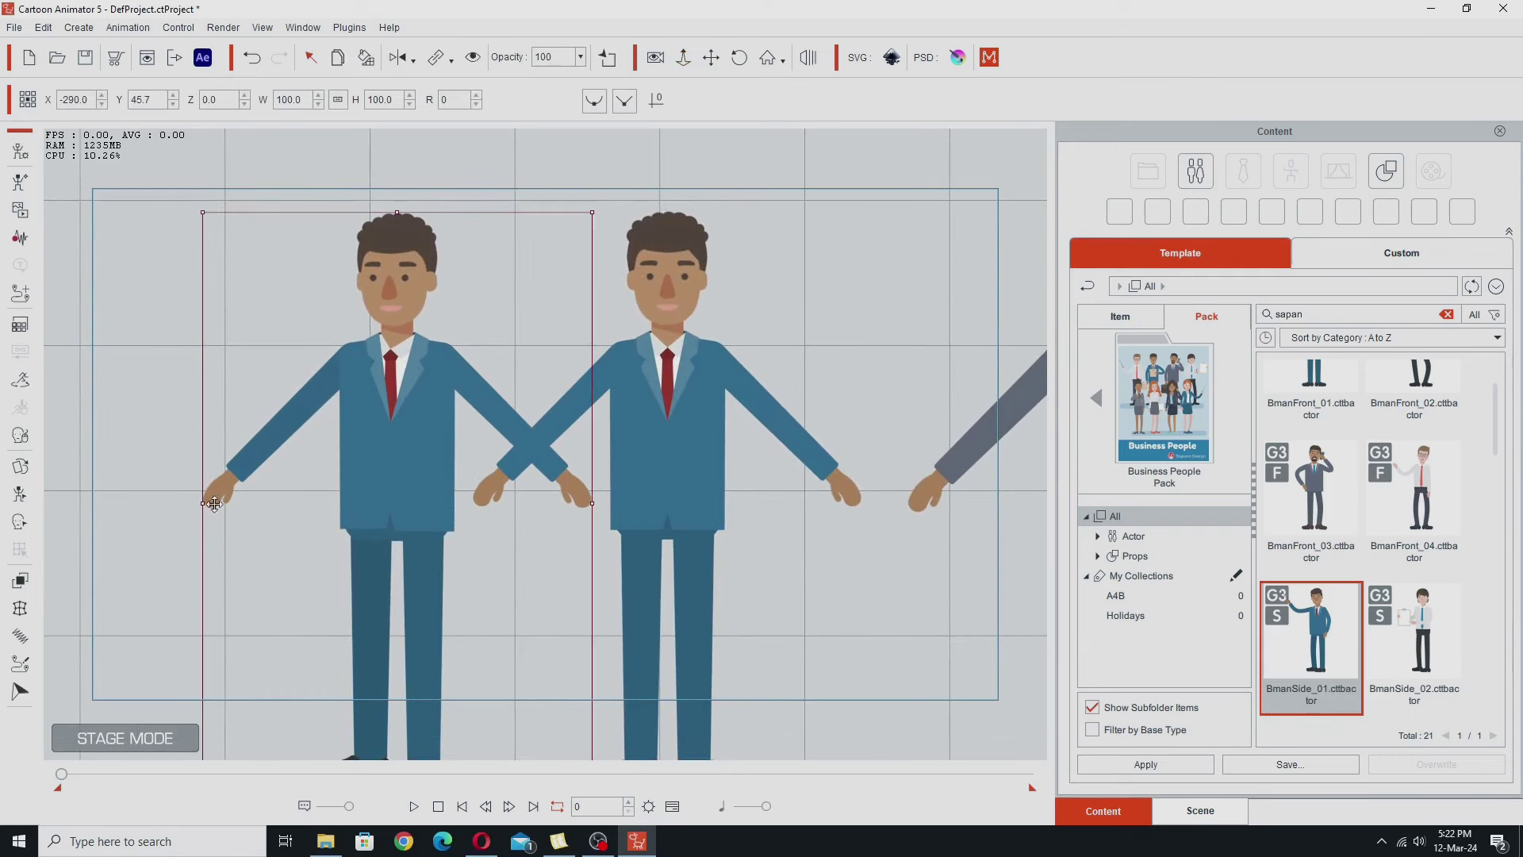
left_click(34, 596)
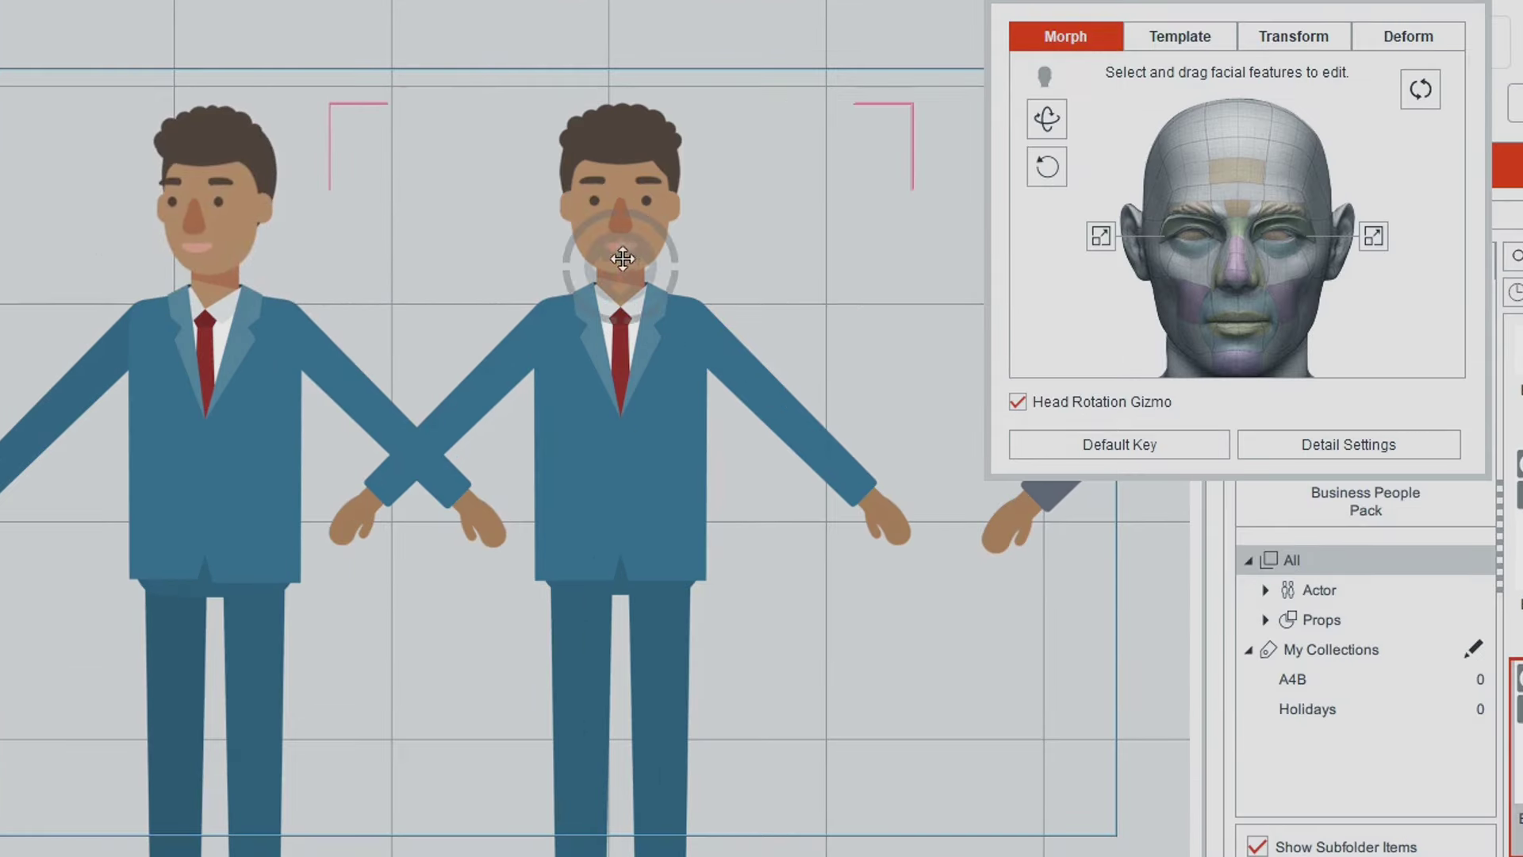
Try turning the front-view actor's head with the head rotation gizmo, select the side-view actor for comparison and close the Face Key Editor
left_click_drag(542, 258, 371, 248)
mouse_move(610, 248)
left_mouse_down()
mouse_move(1071, 252)
mouse_move(326, 235)
mouse_move(786, 238)
mouse_move(555, 230)
mouse_move(631, 227)
left_mouse_up()
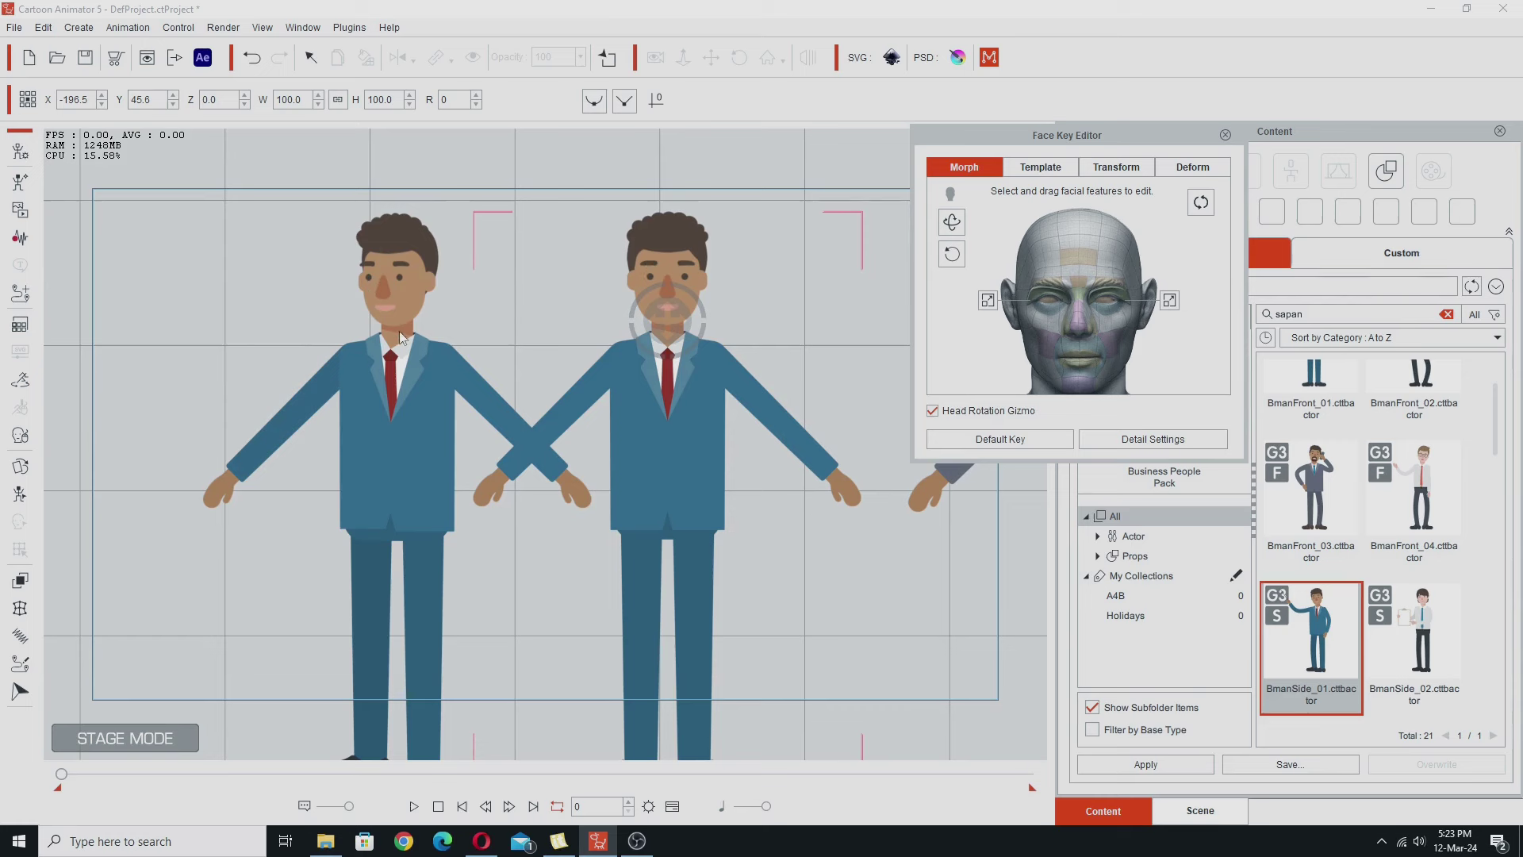
left_click(384, 409)
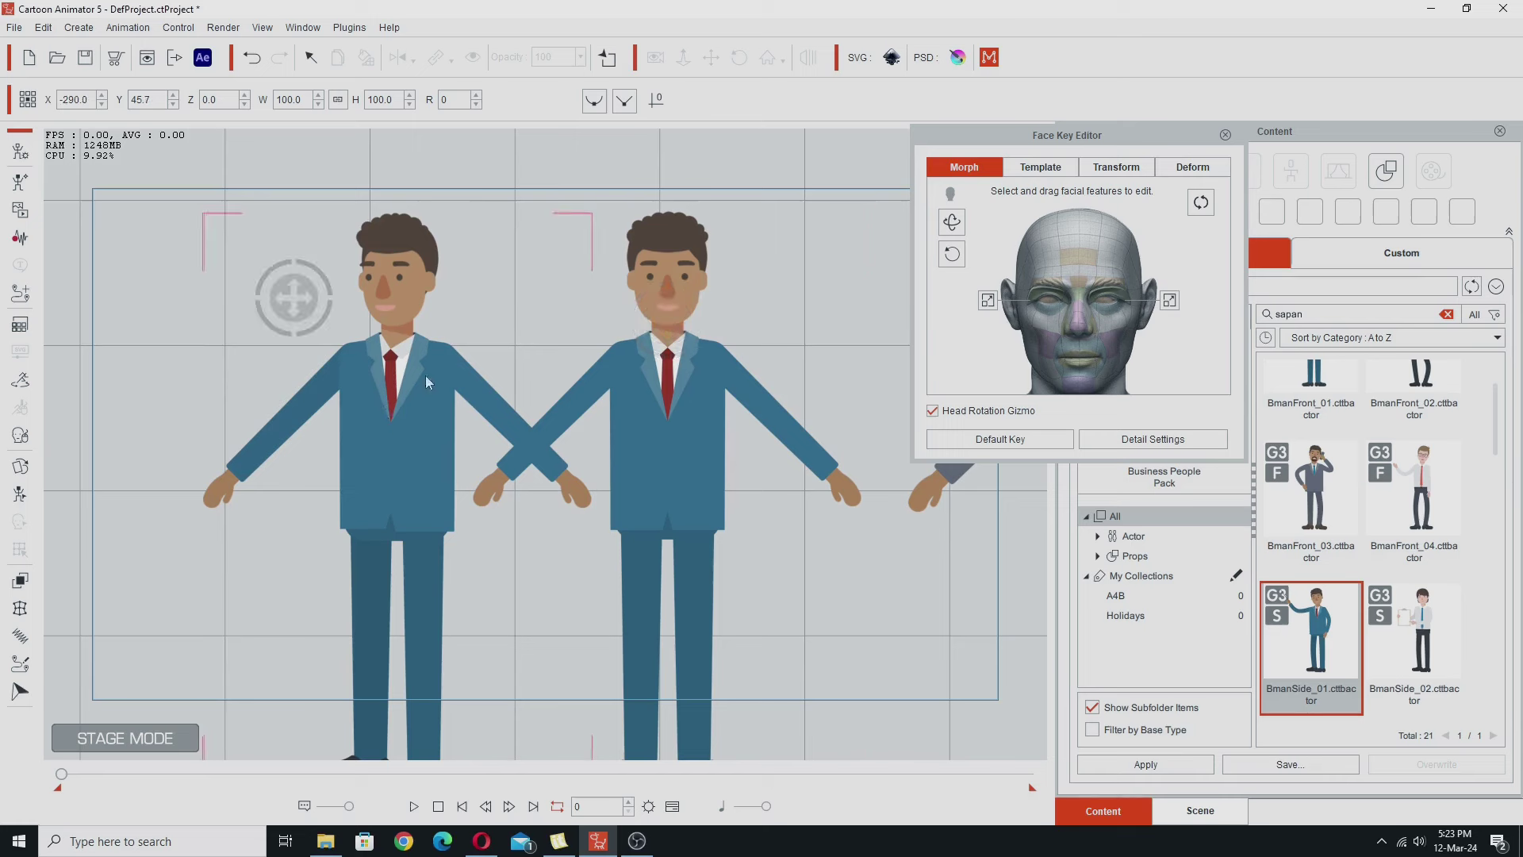
left_click(1225, 135)
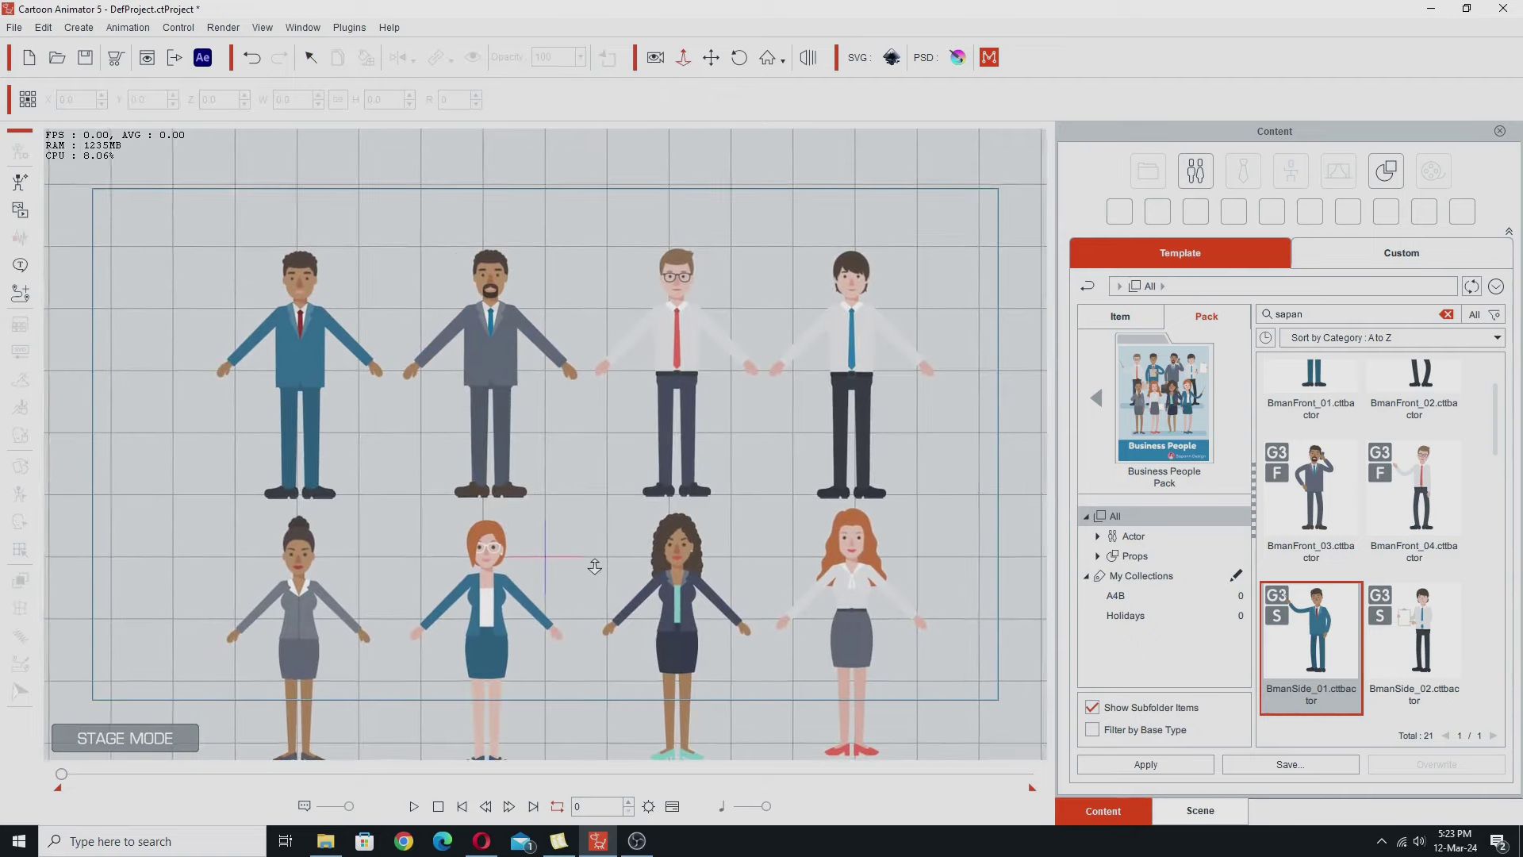
Open the blue-suited front-view man in Composer mode and show the custom content library
left_click(711, 58)
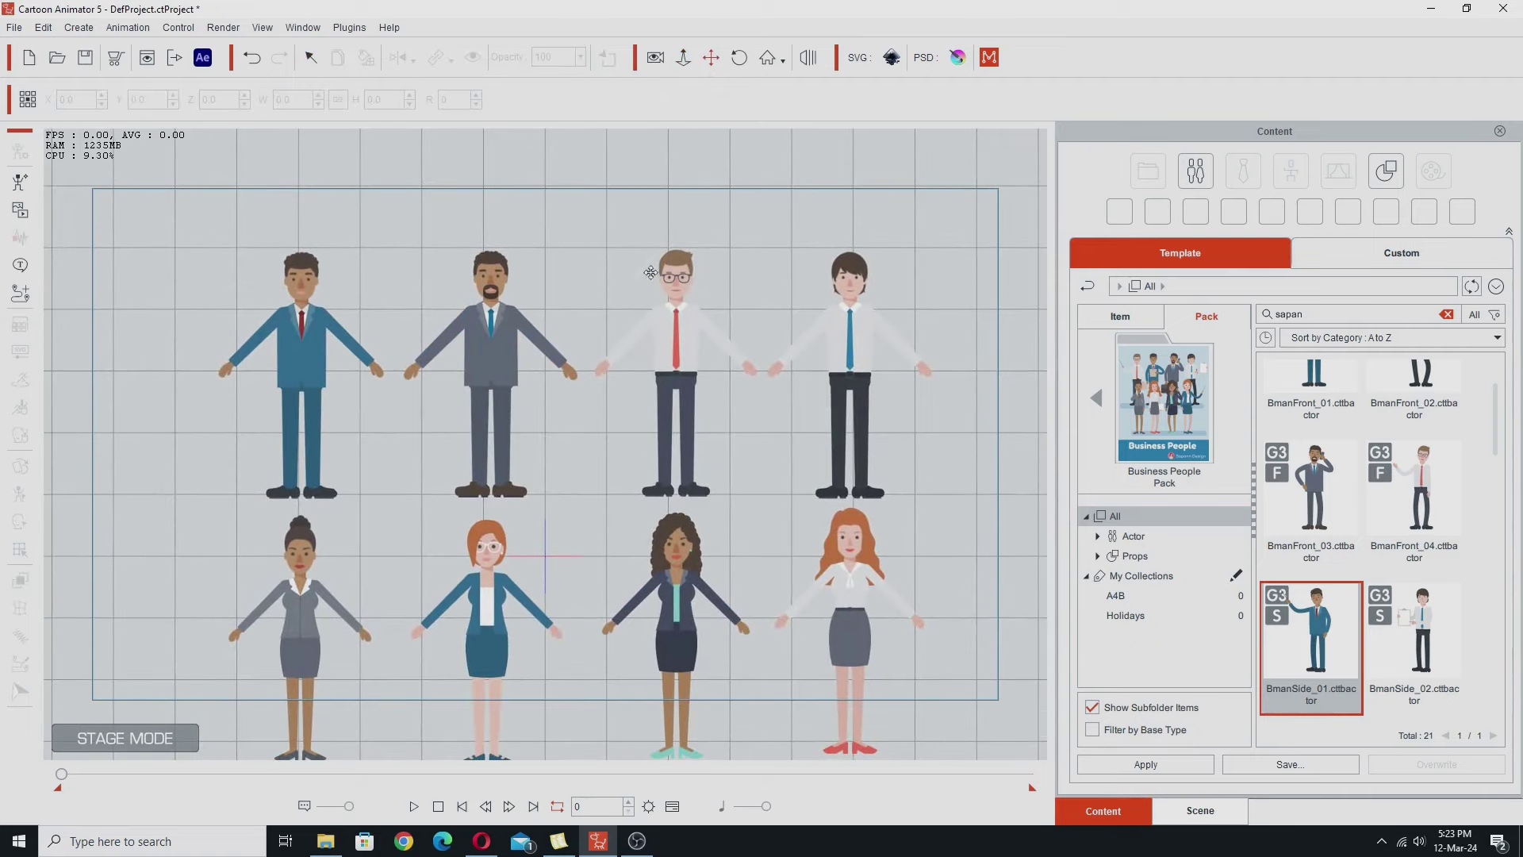
left_click_drag(558, 475, 533, 406)
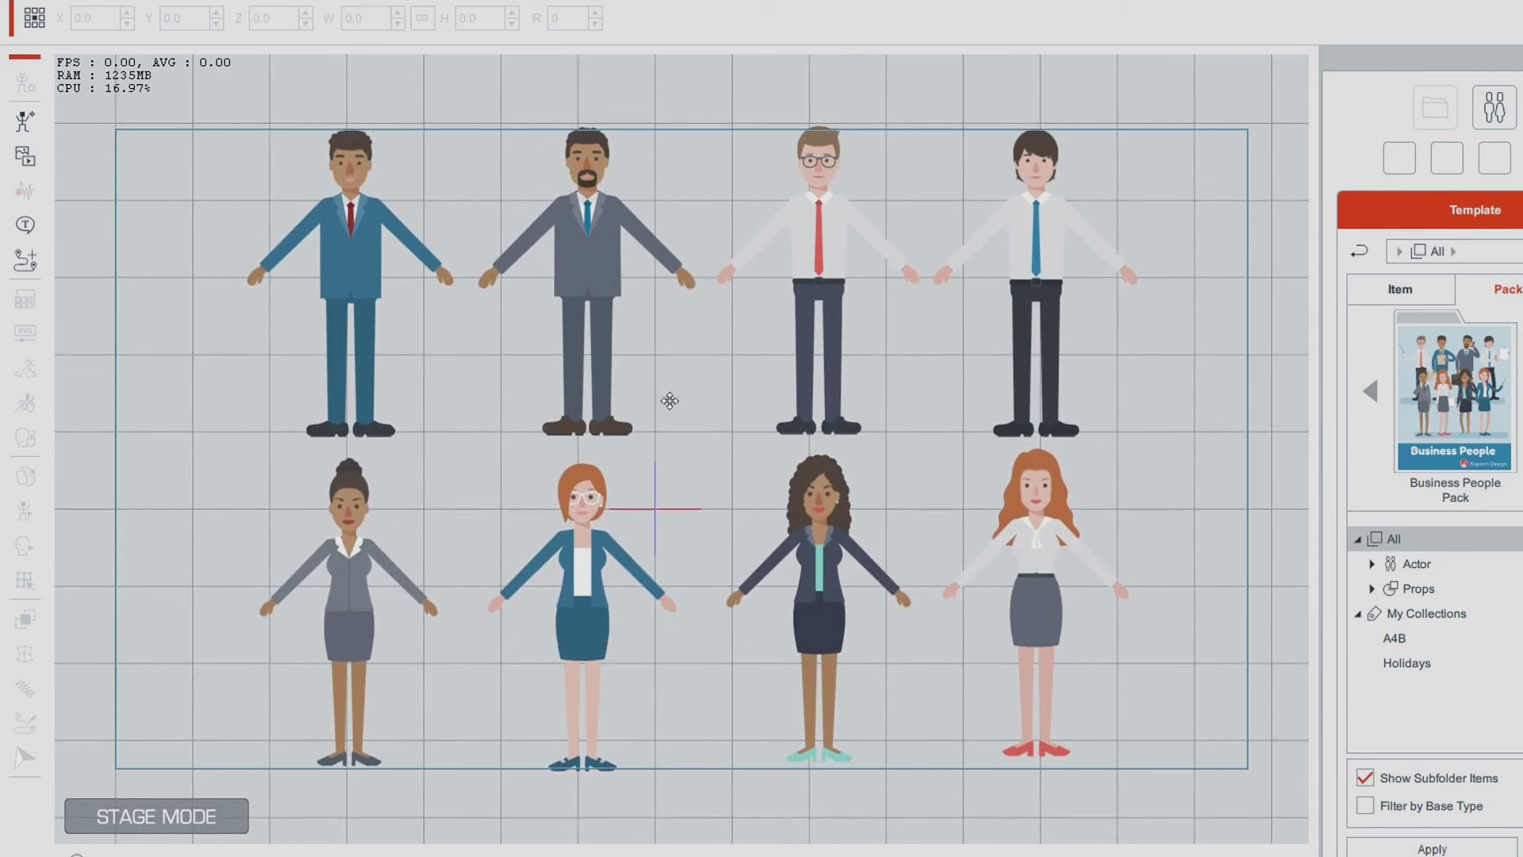
left_click_drag(670, 401, 659, 407)
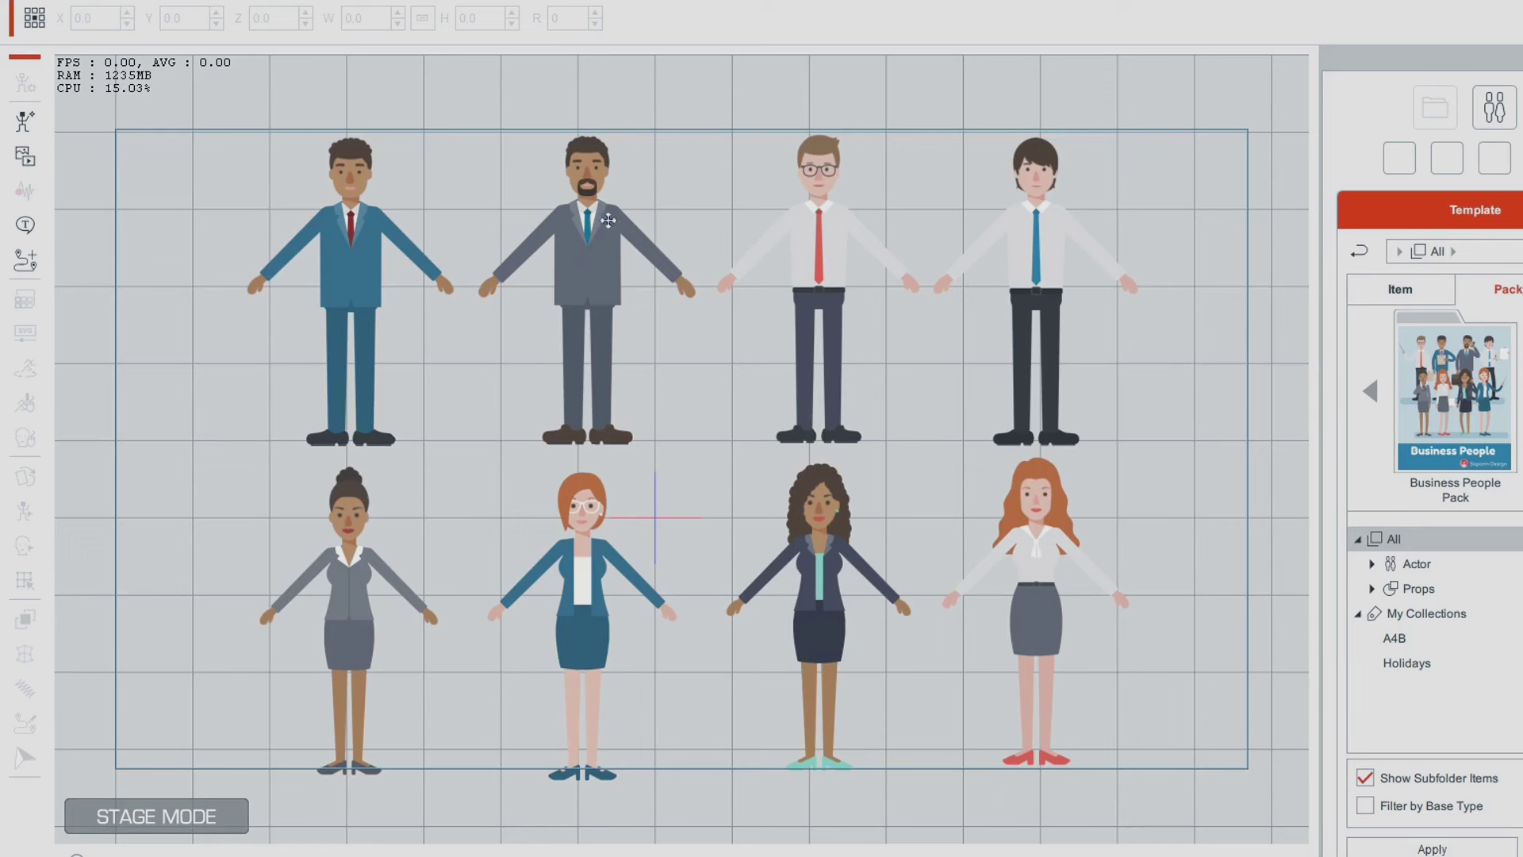
left_click(349, 266)
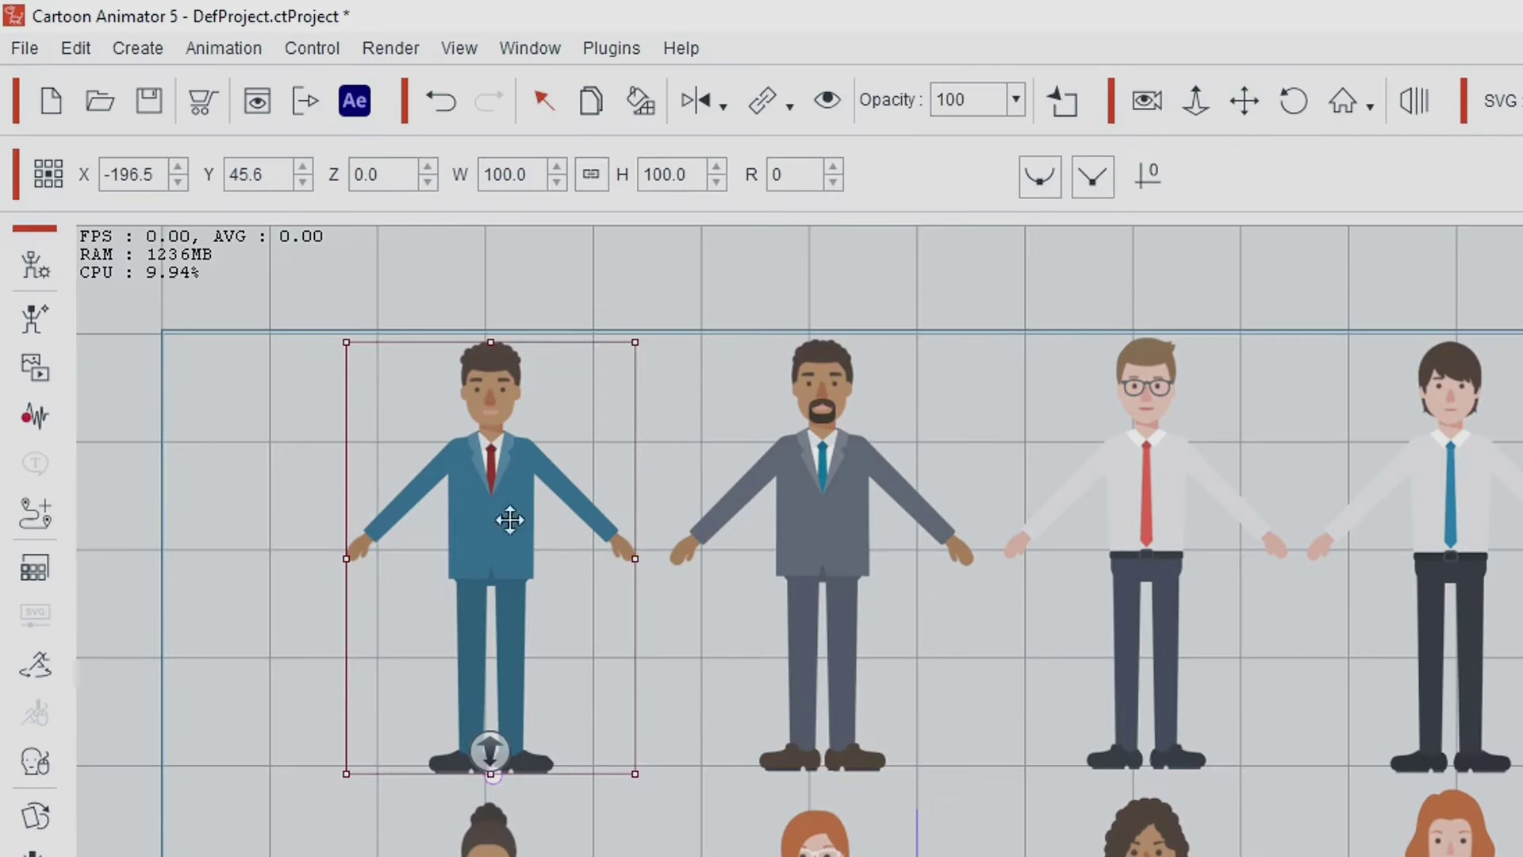
left_click(34, 264)
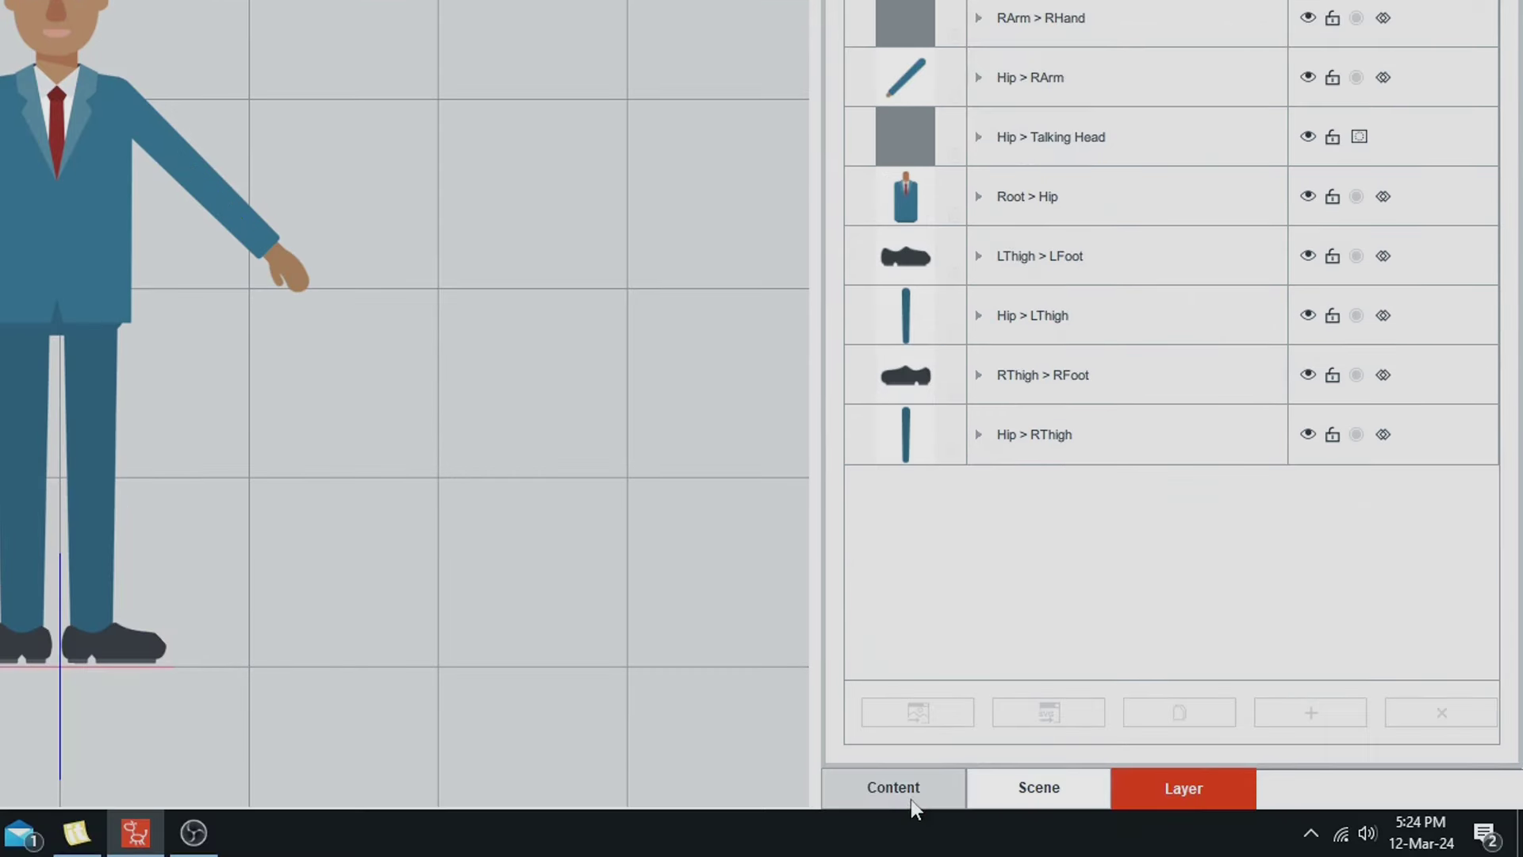
left_click(906, 797)
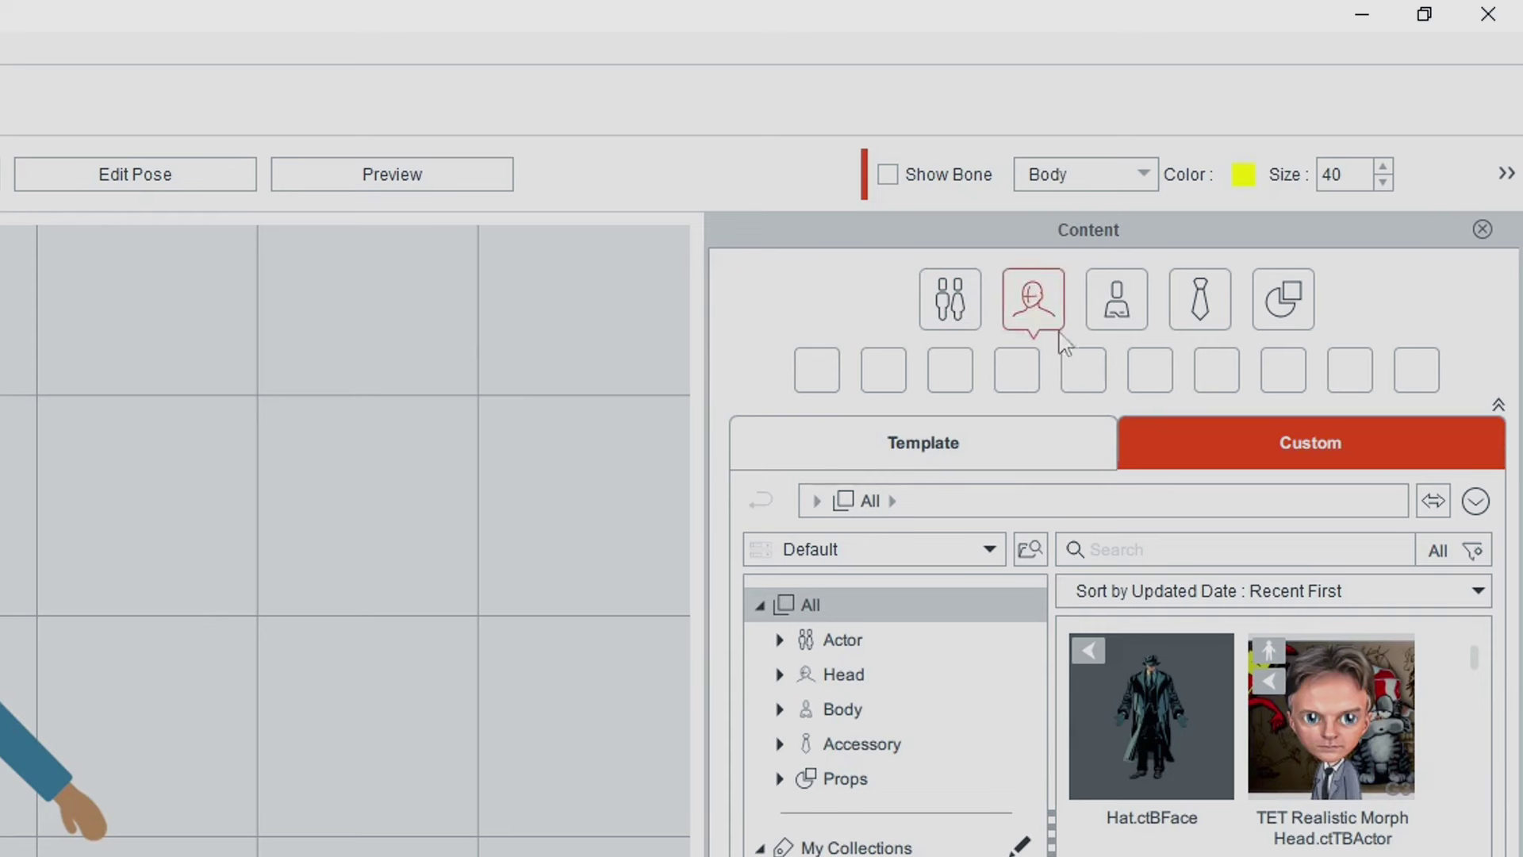
Examine the Head, Body, Accessory and Props categories of the custom library to see which character parts can be saved
left_click(1034, 305)
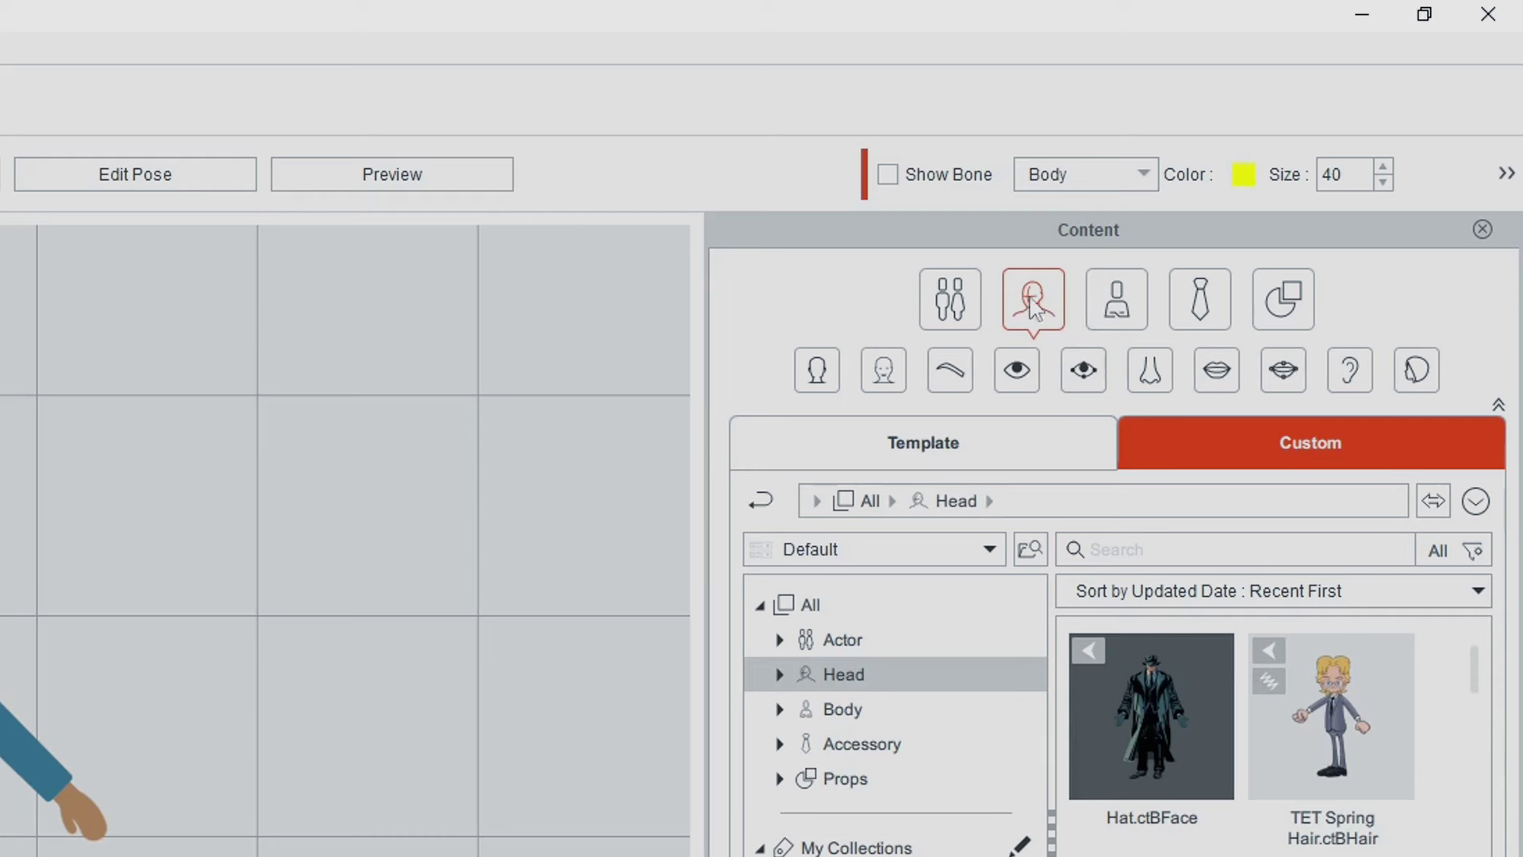
left_click(1007, 386)
left_click(1114, 308)
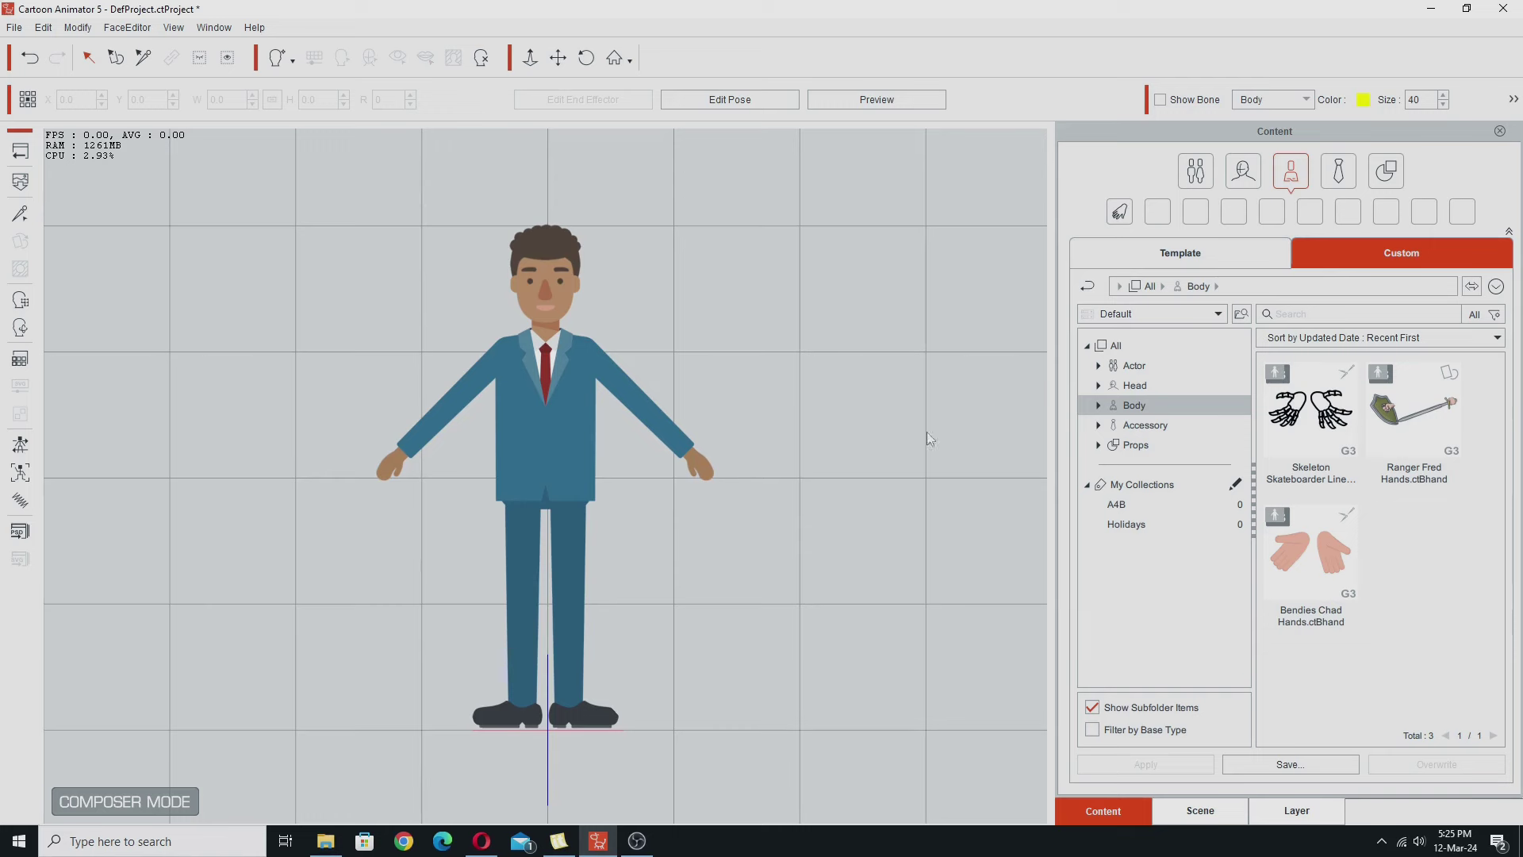
left_click(1338, 171)
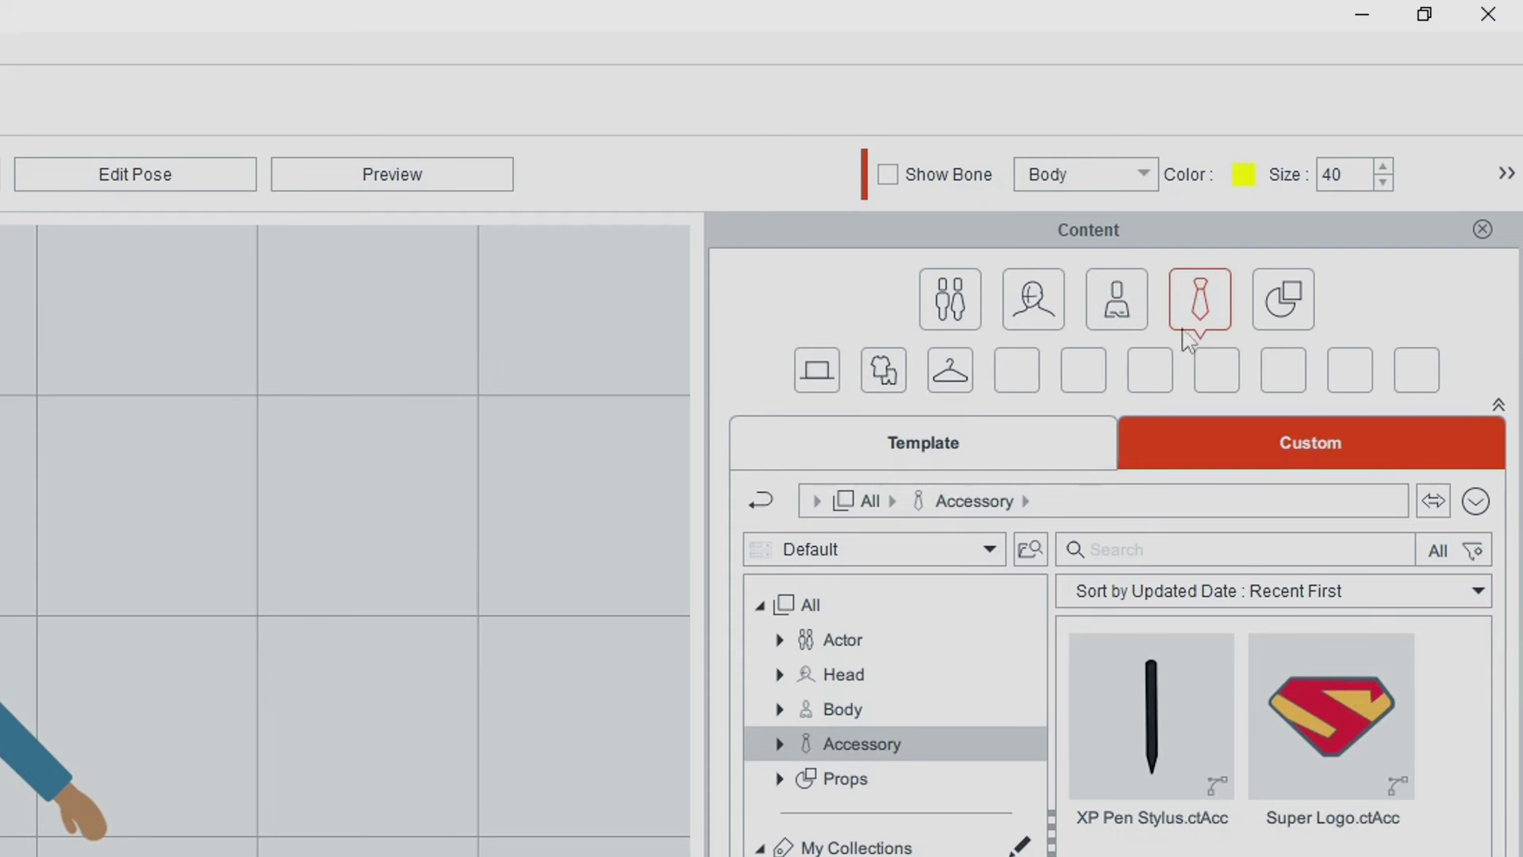
left_click(1270, 310)
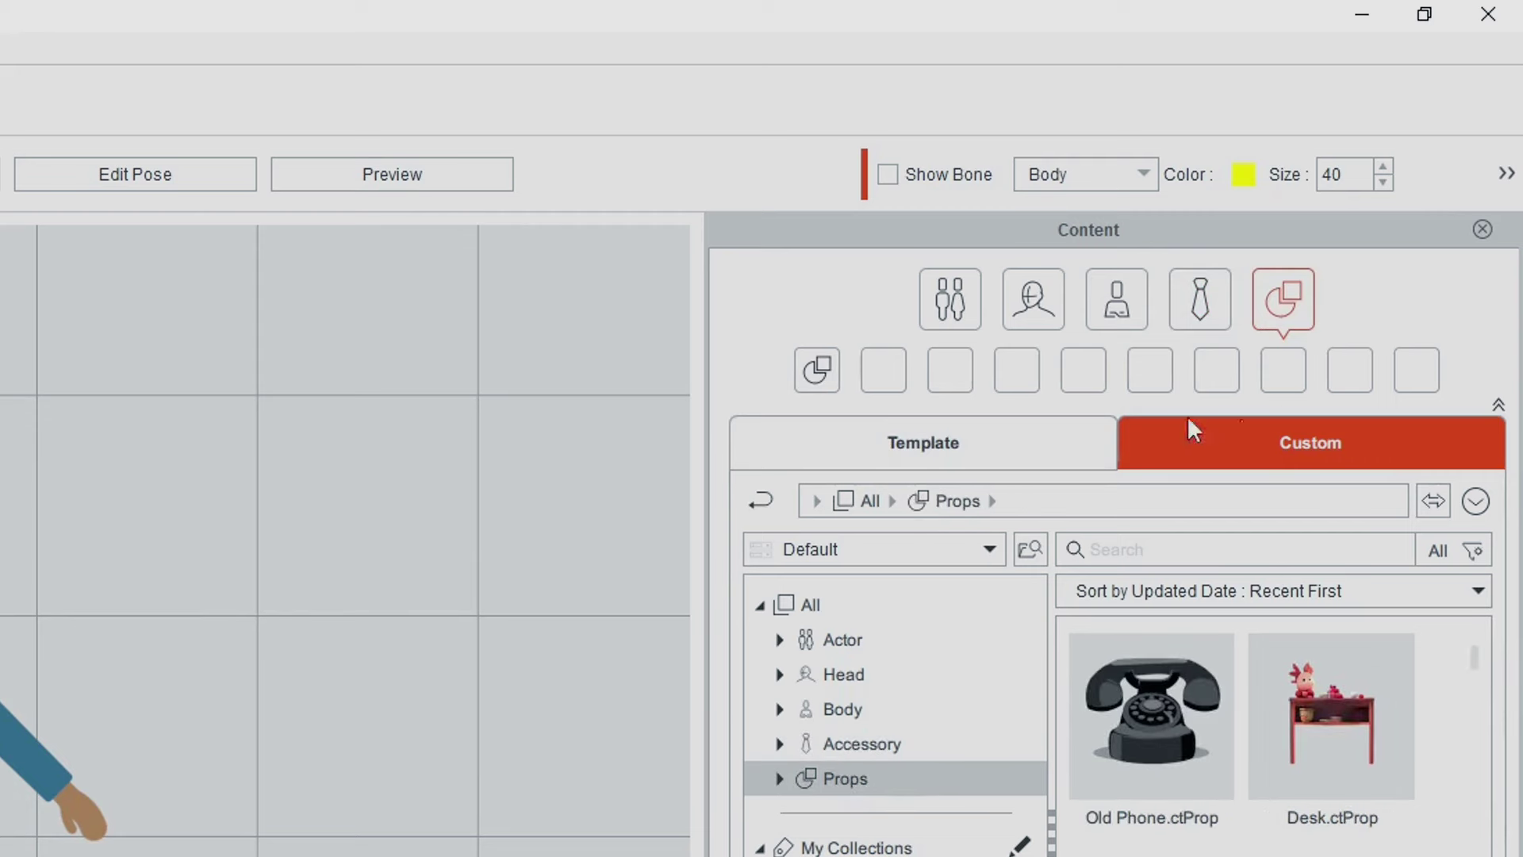
left_click(1032, 309)
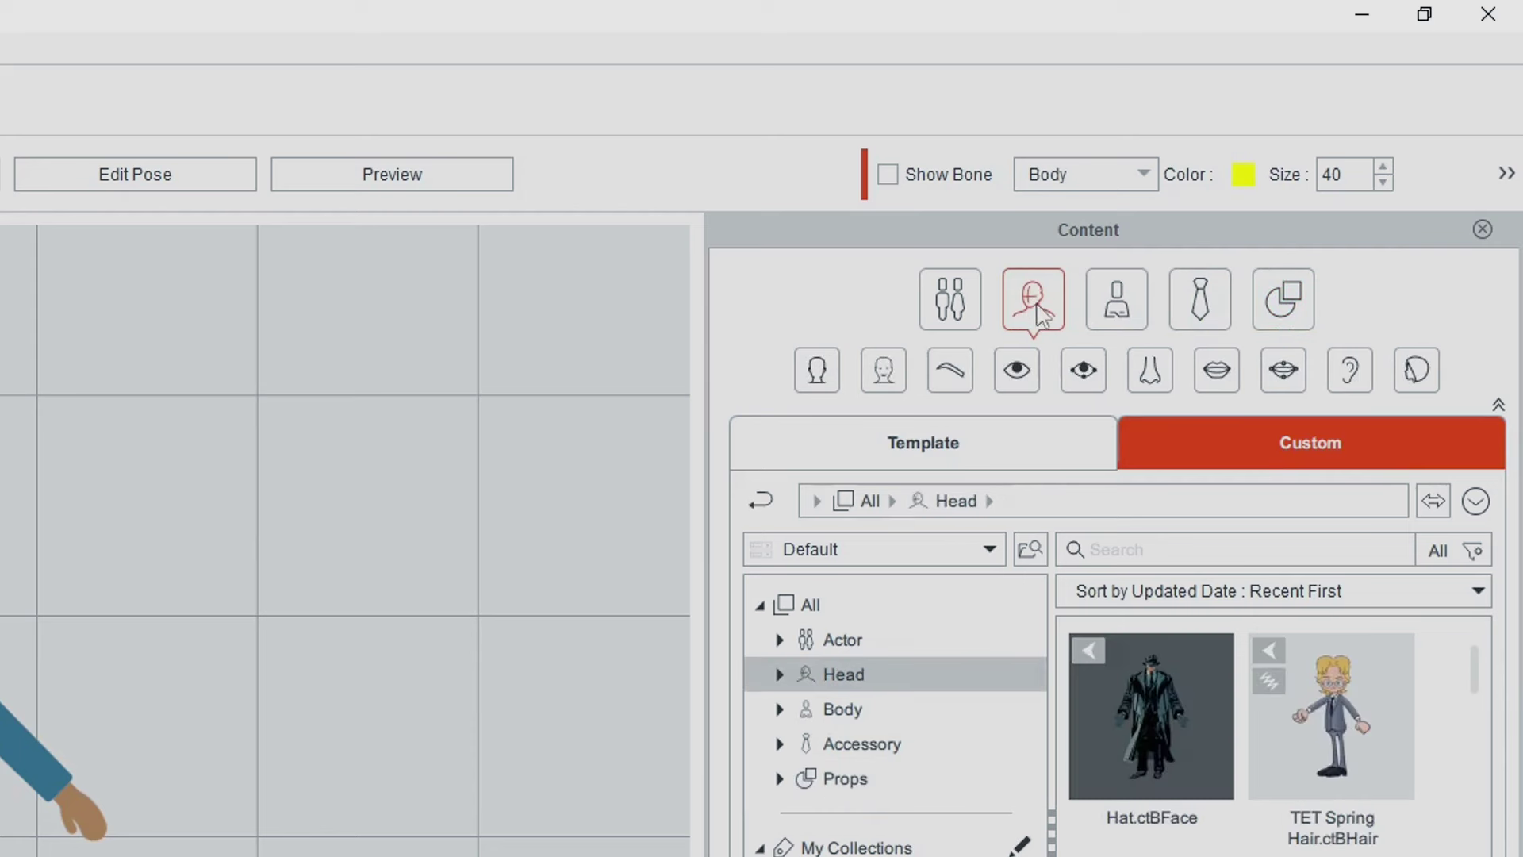
left_click(1114, 326)
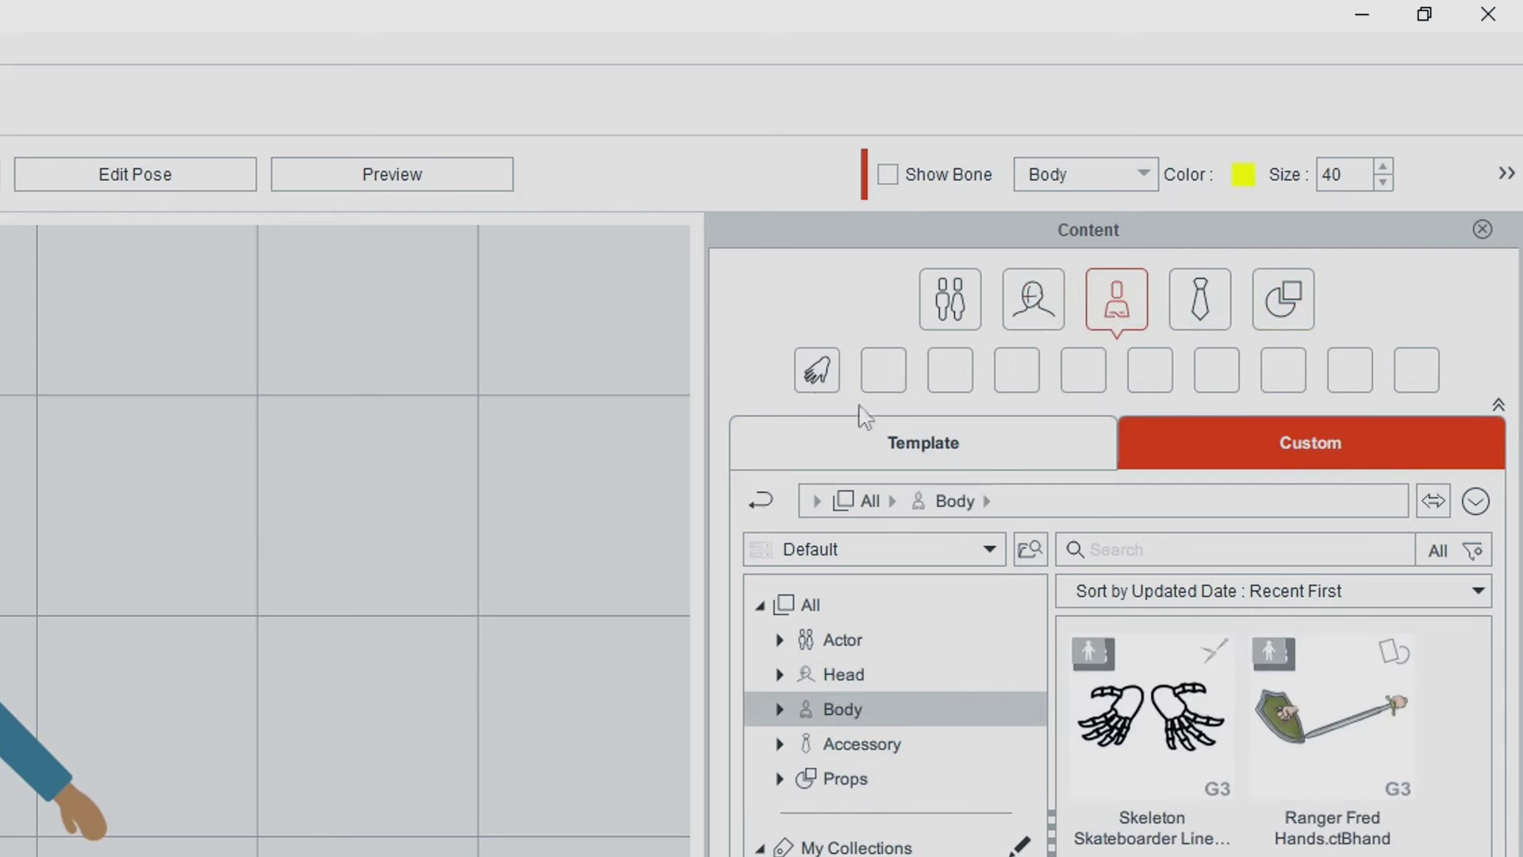
Create a subfolder named Sapann under the Head category's Head folder in the custom library
left_click(1033, 300)
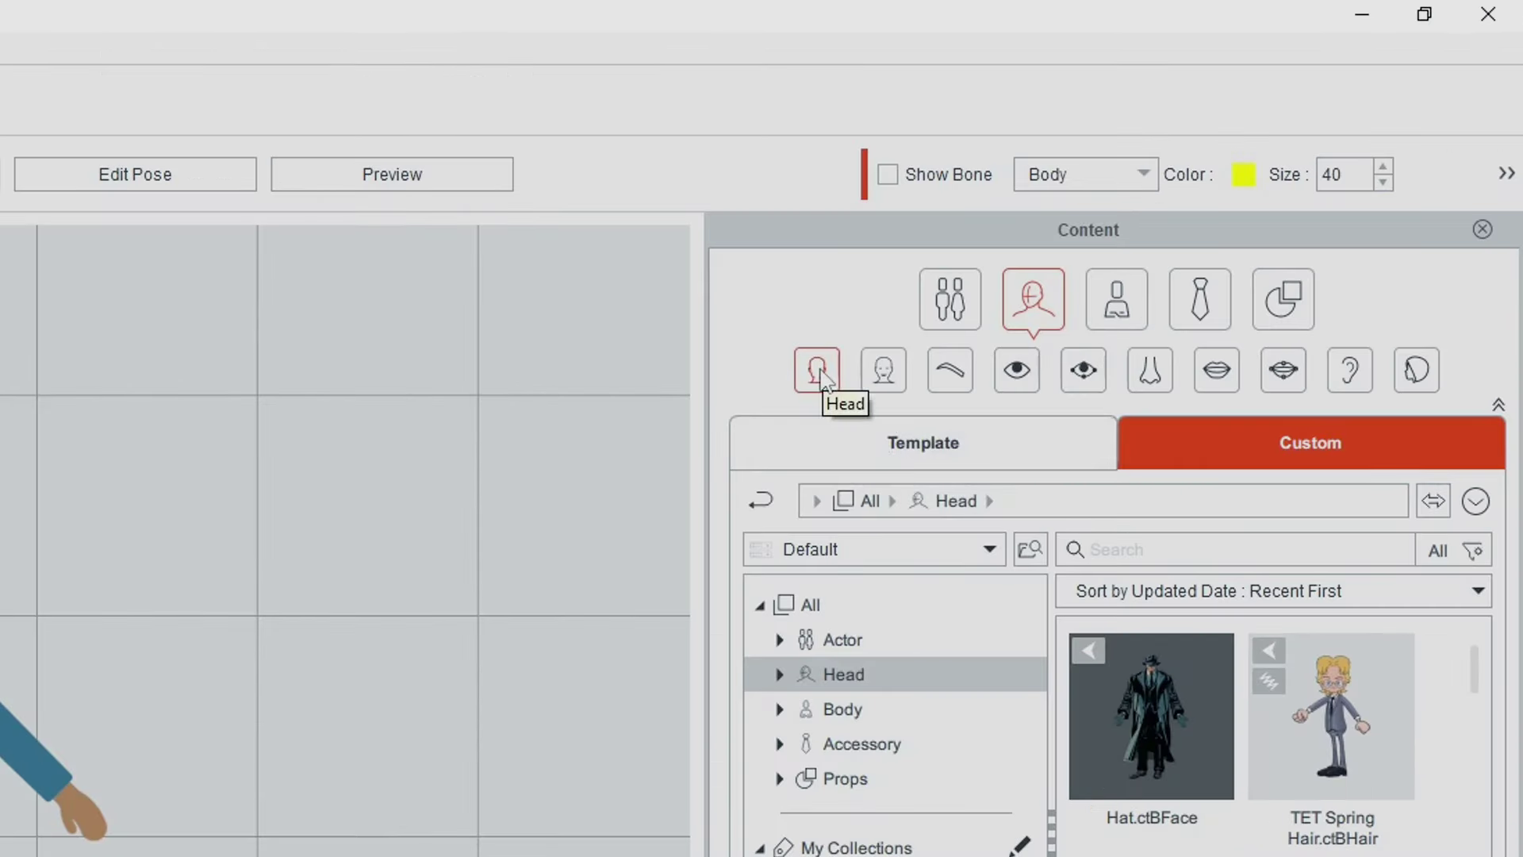
left_click(820, 376)
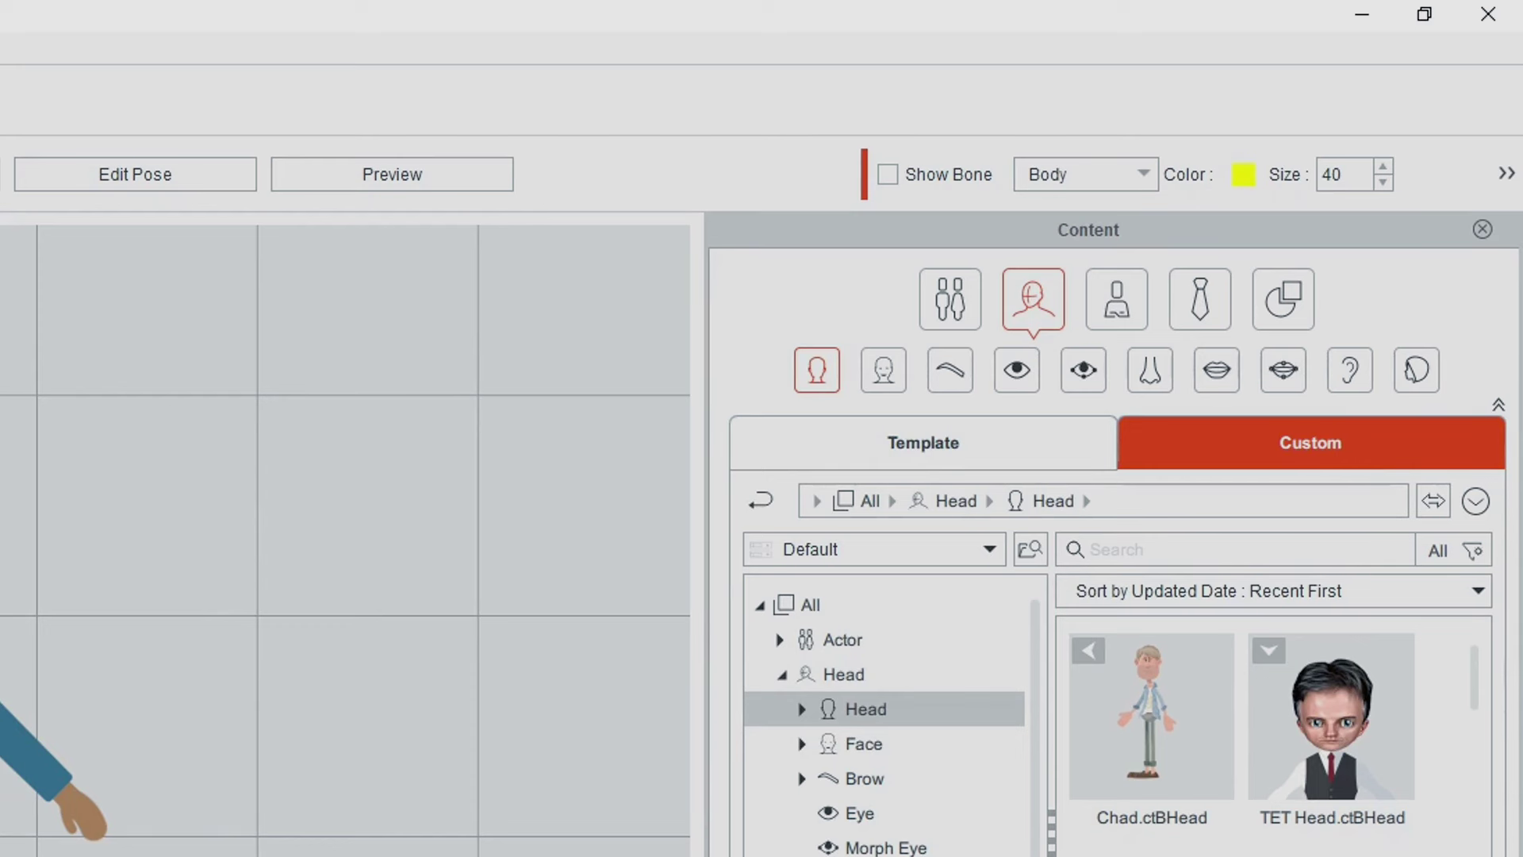
right_click(1217, 692)
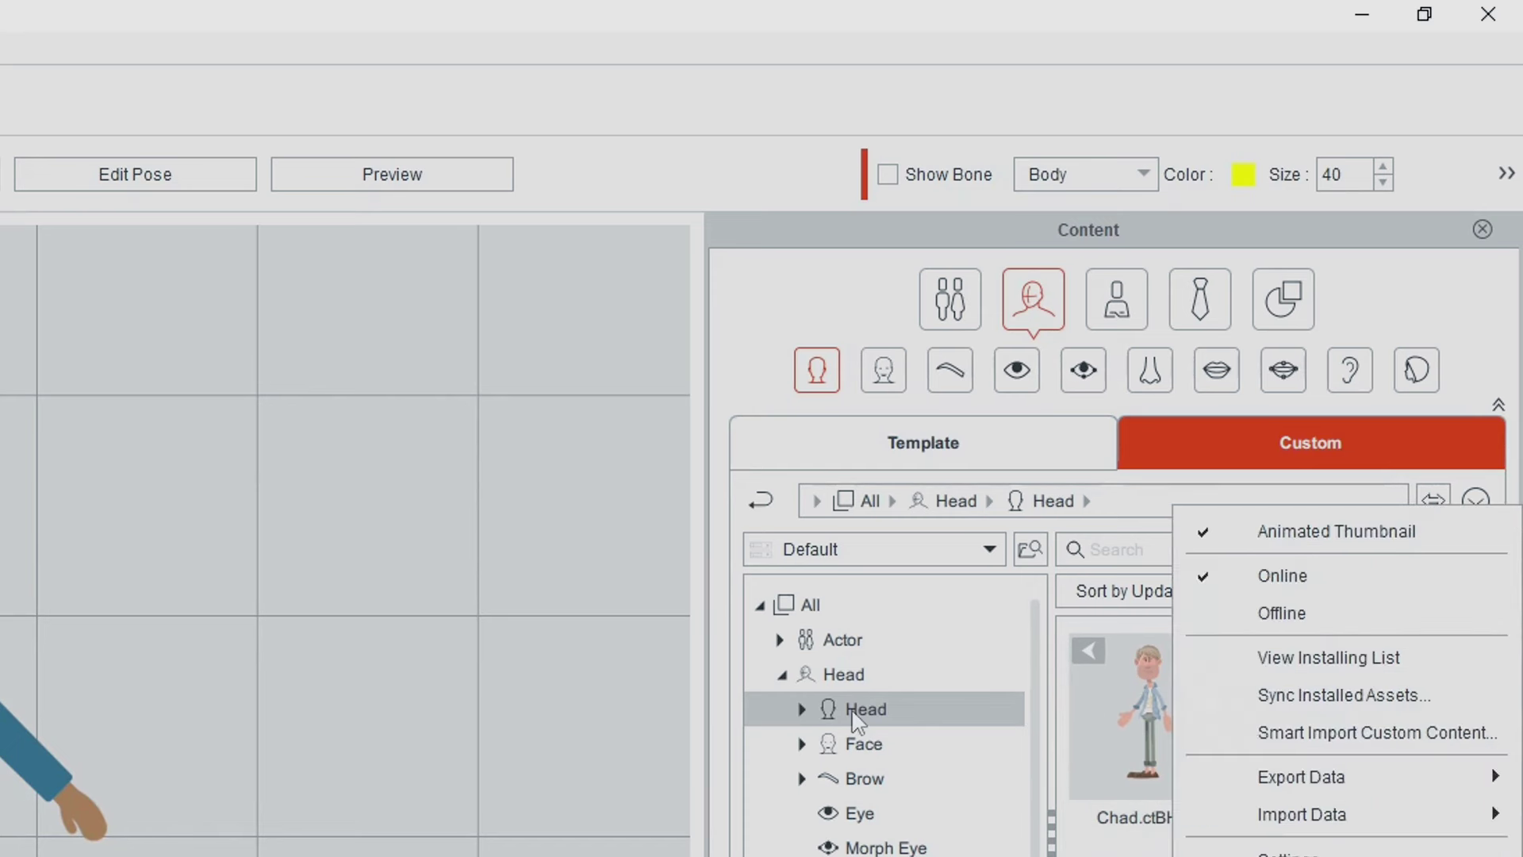
key("Escape")
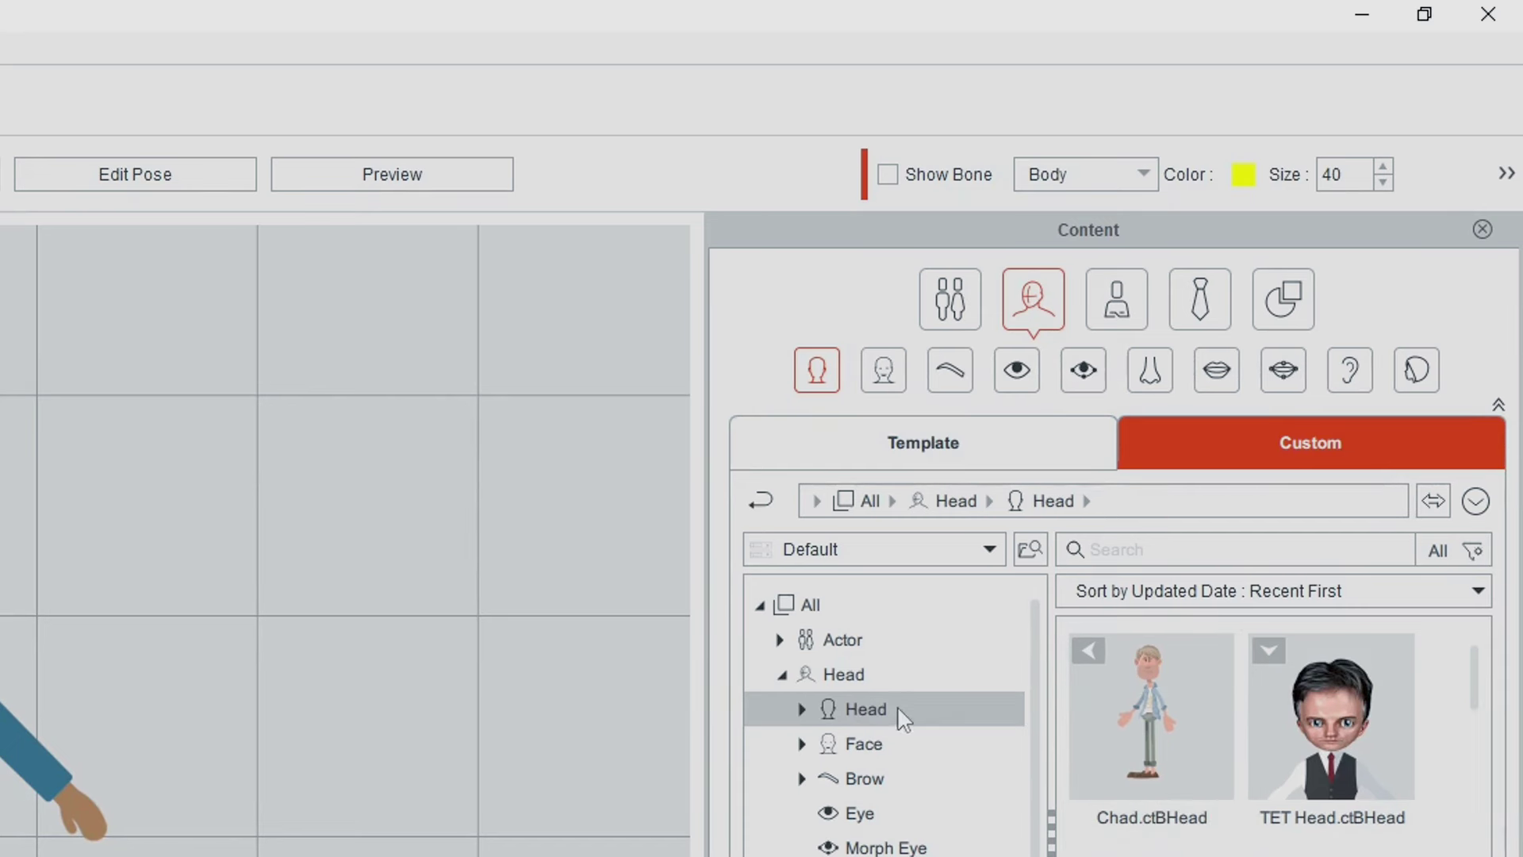
right_click(835, 711)
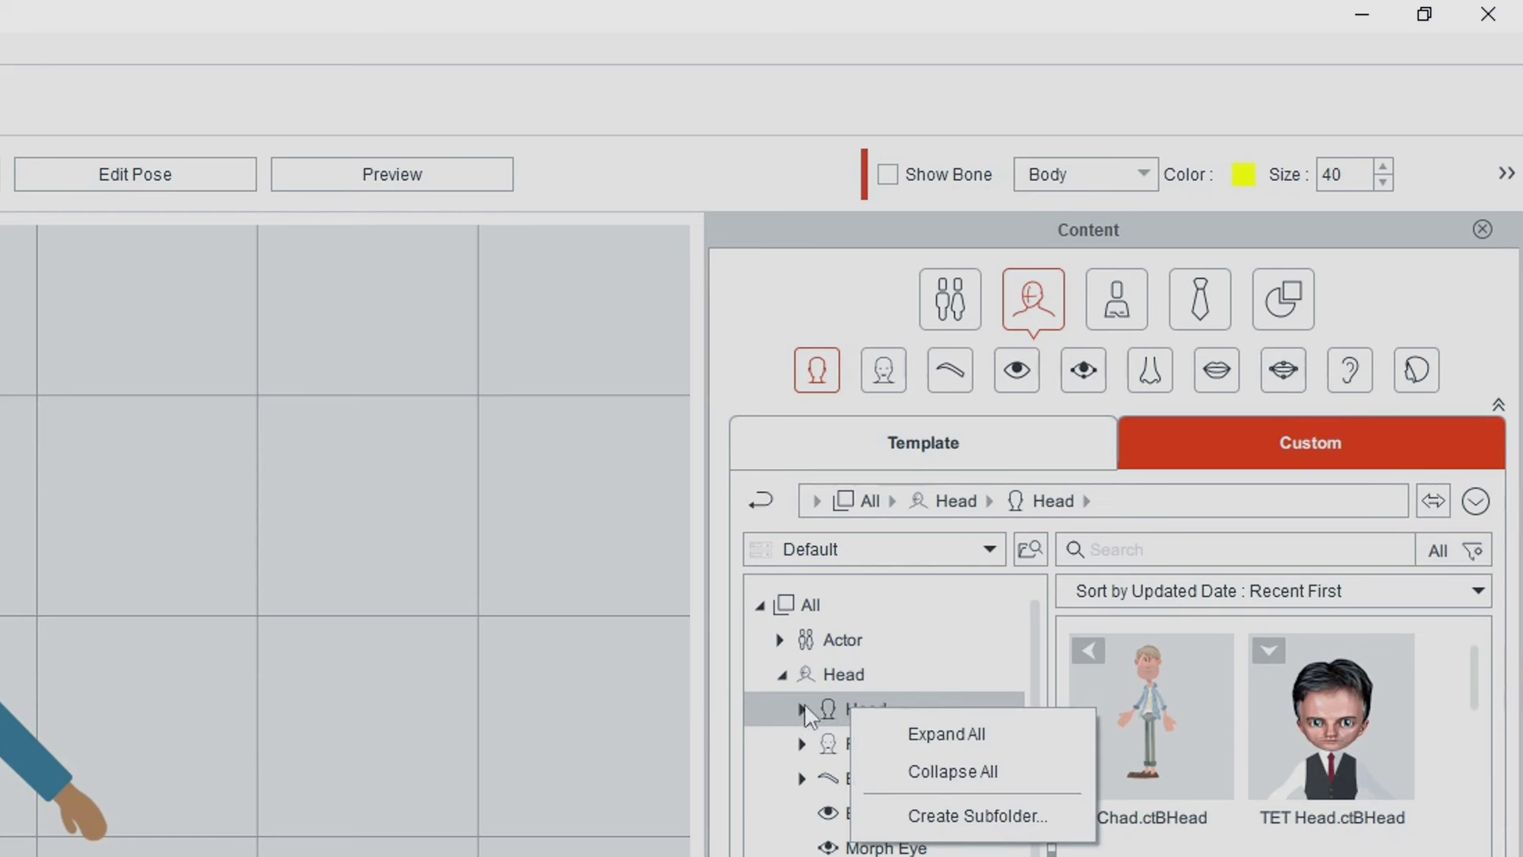
left_click(948, 819)
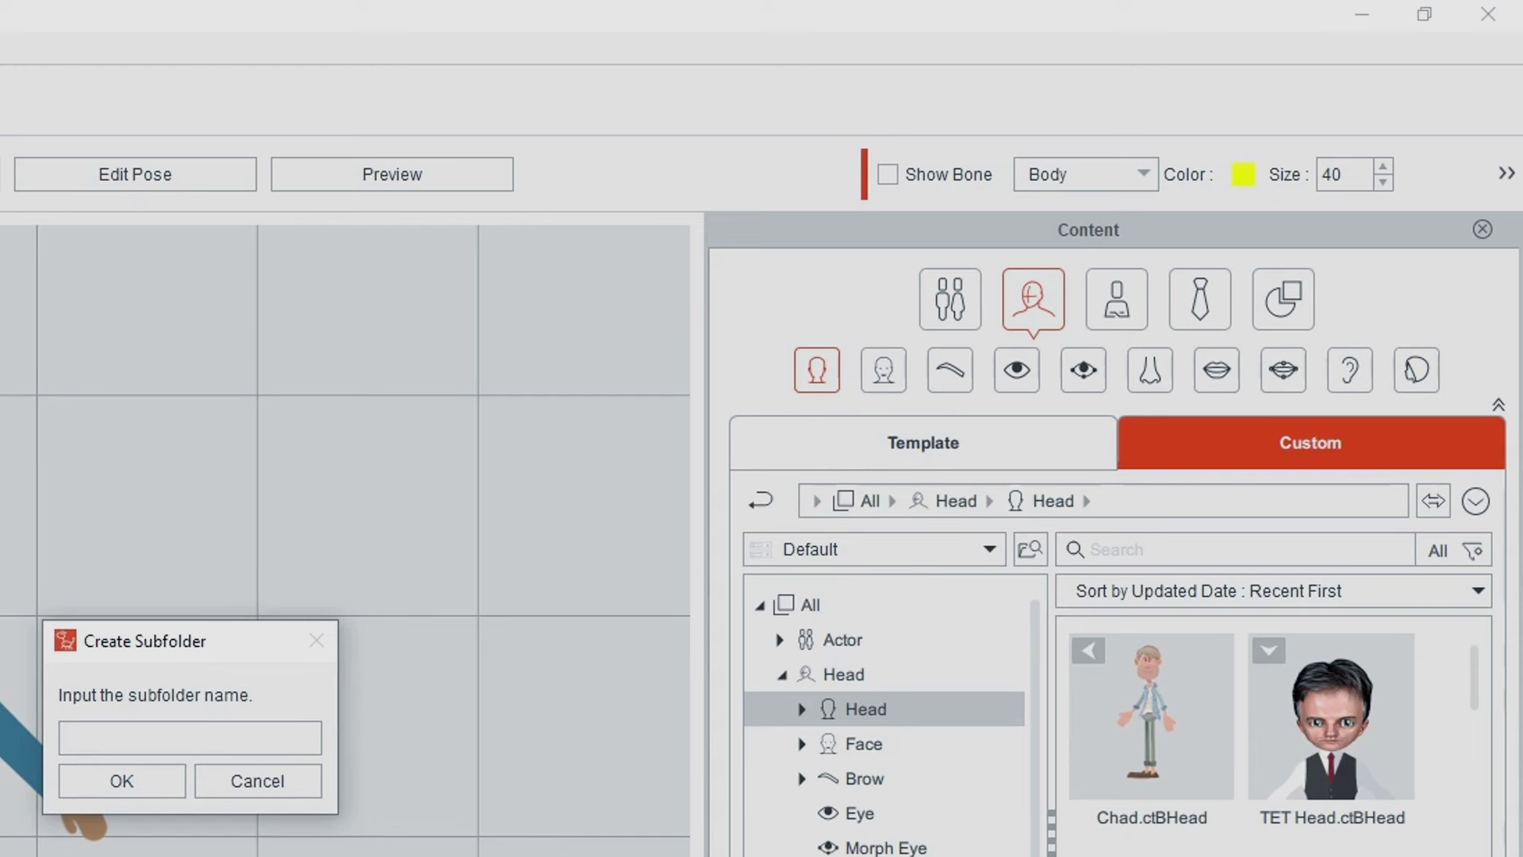
type("Sapann")
left_click(143, 787)
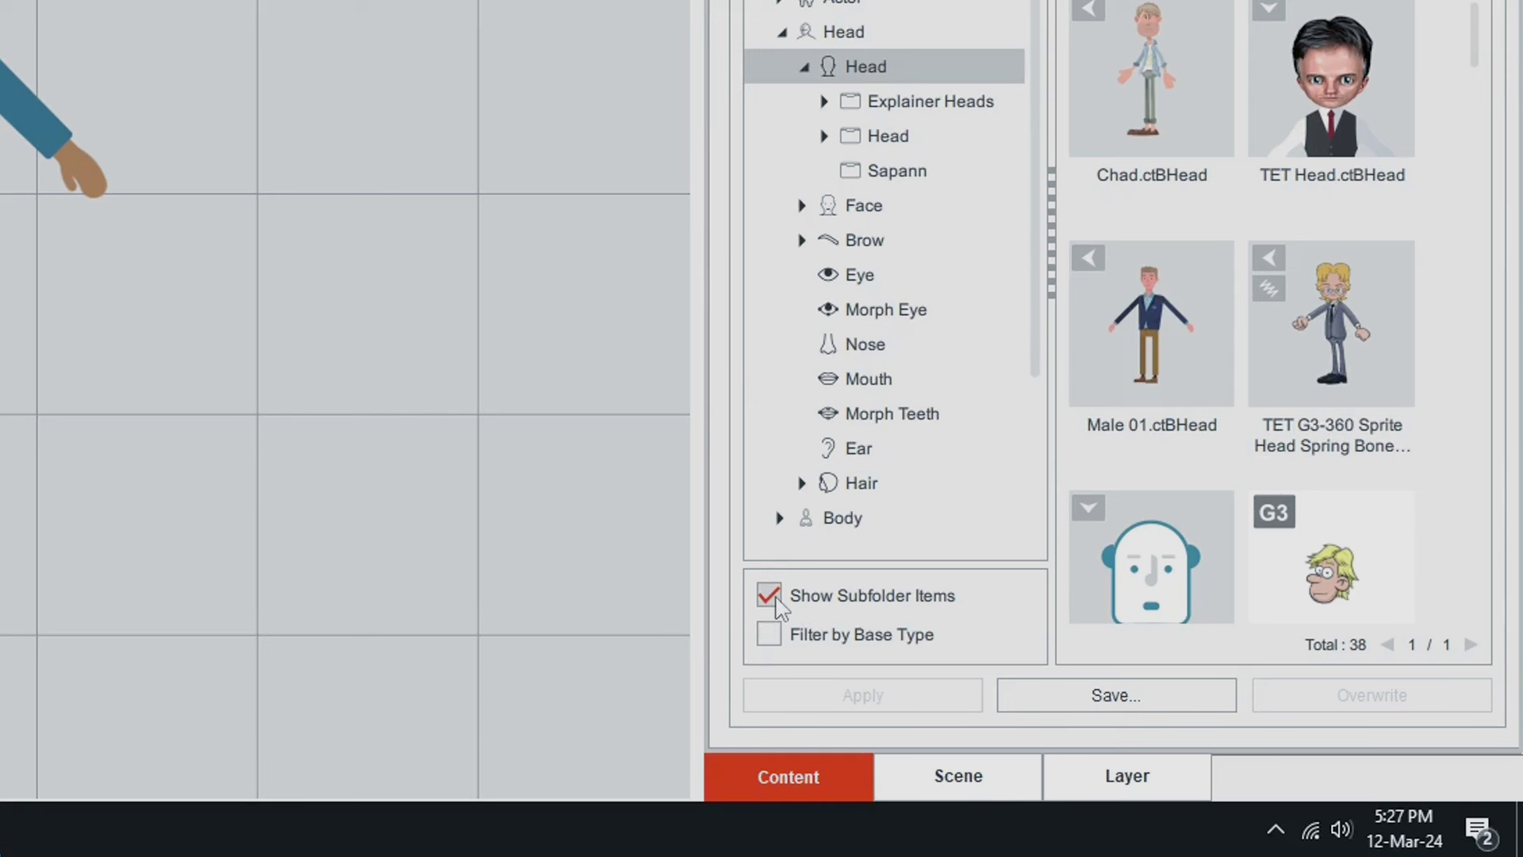
Turn off the display of subfolder items and save the character's head as Sapann Head 01 in the new Sapann folder
left_click(770, 596)
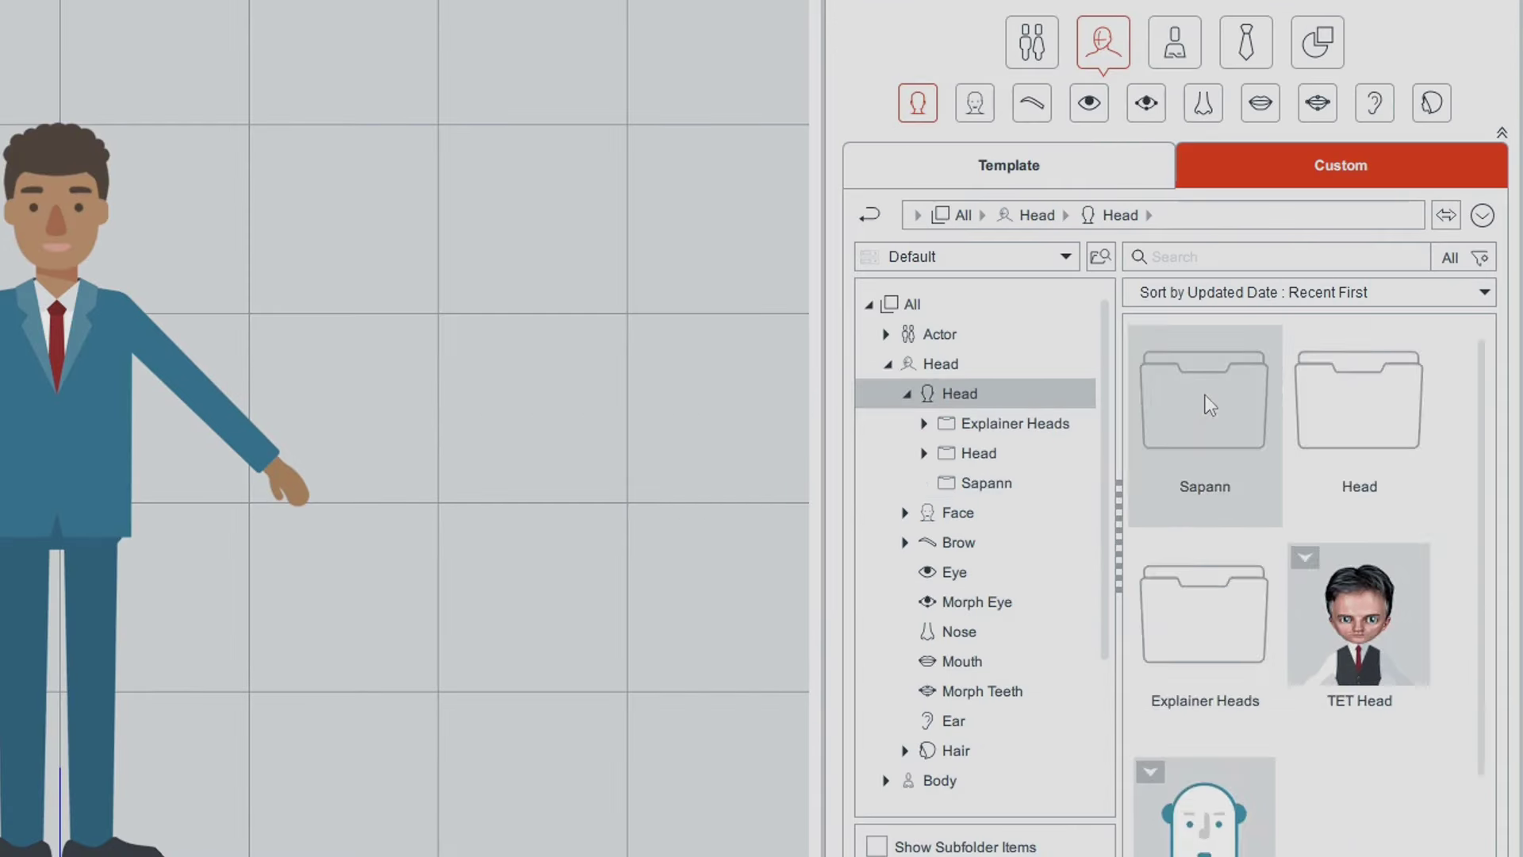
double_click(1154, 70)
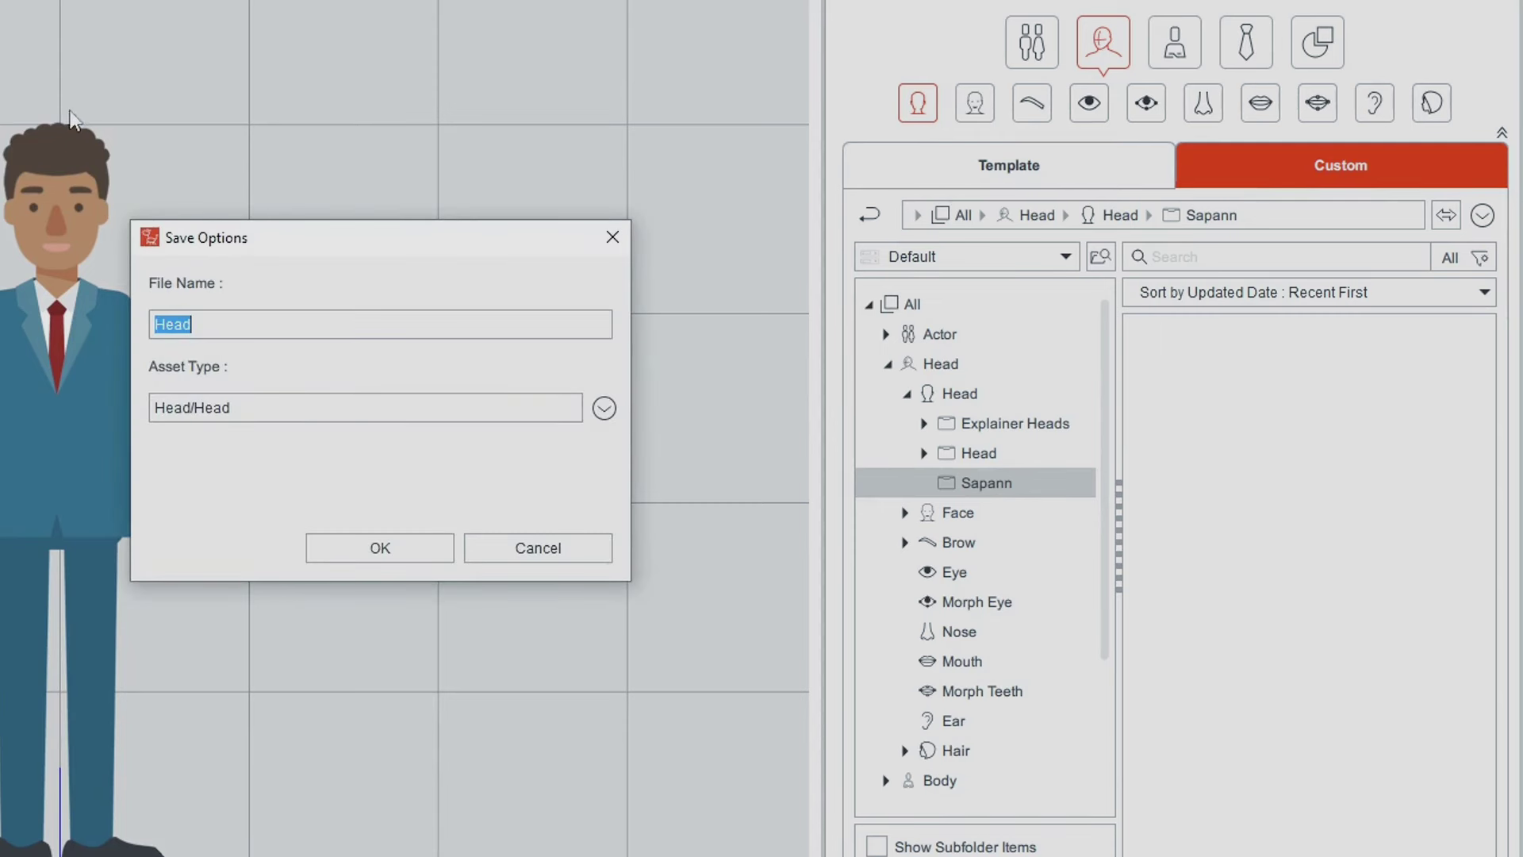
type("Sapann Head 01")
left_click(397, 547)
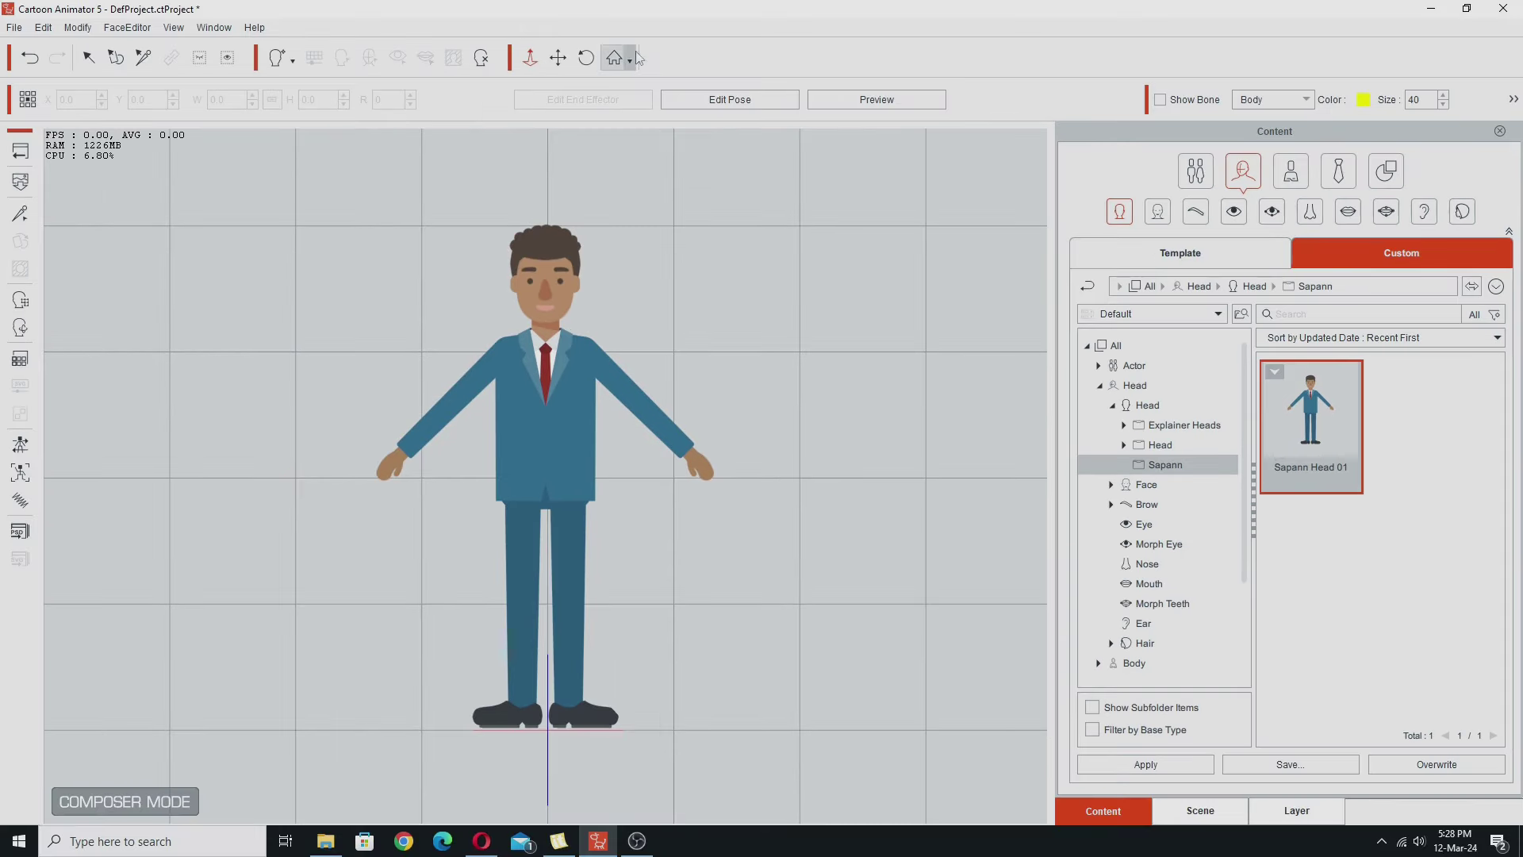
Capture a close-up of the character's head as the new thumbnail of Sapann Head 01
scroll(334, 313, "up", 3)
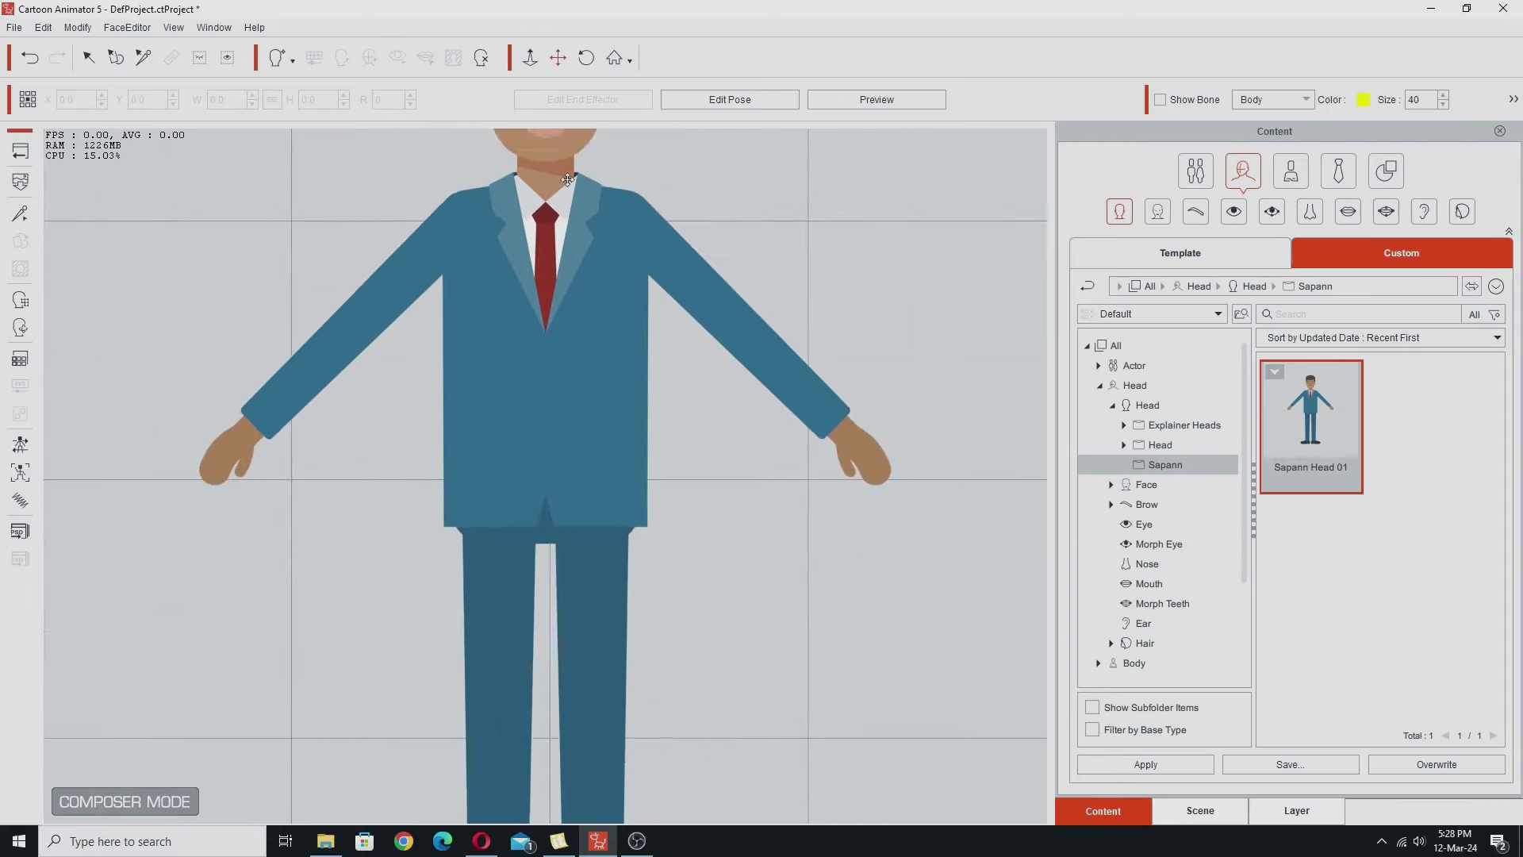
scroll(564, 435, "up", 3)
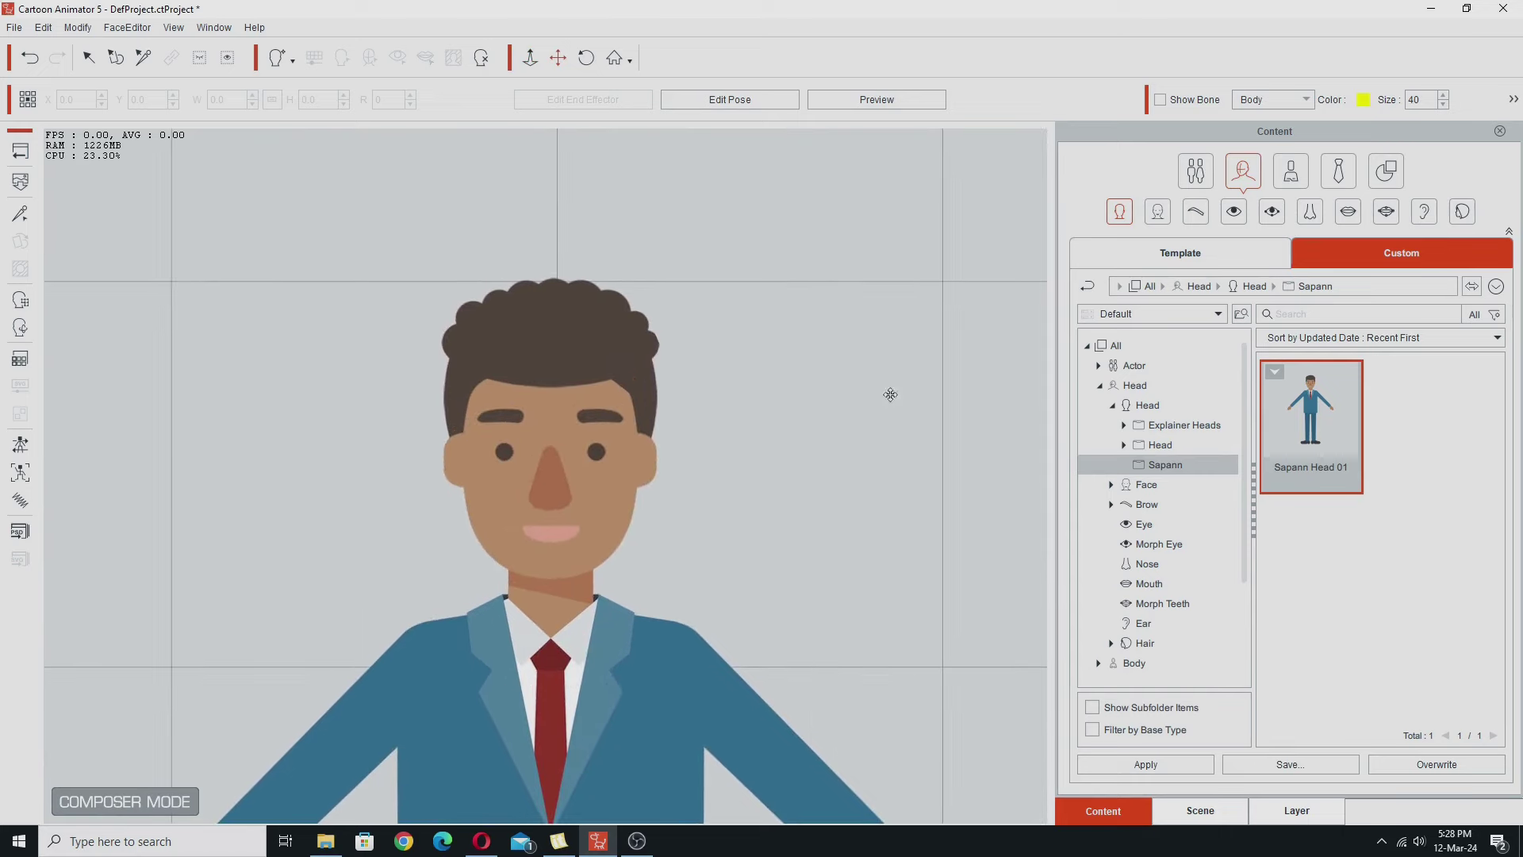
right_click(1310, 449)
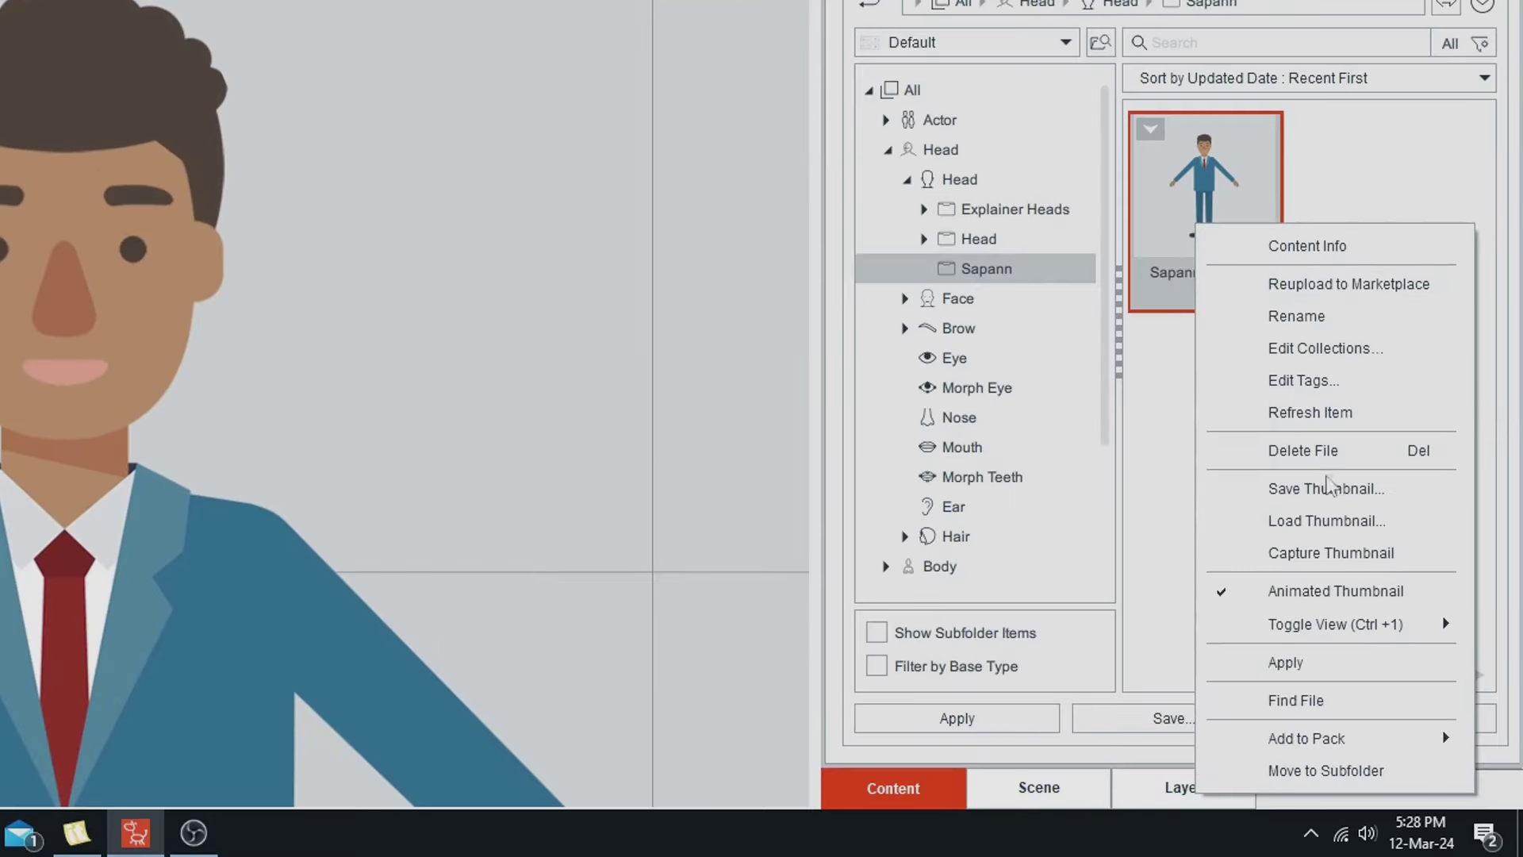
left_click(1332, 553)
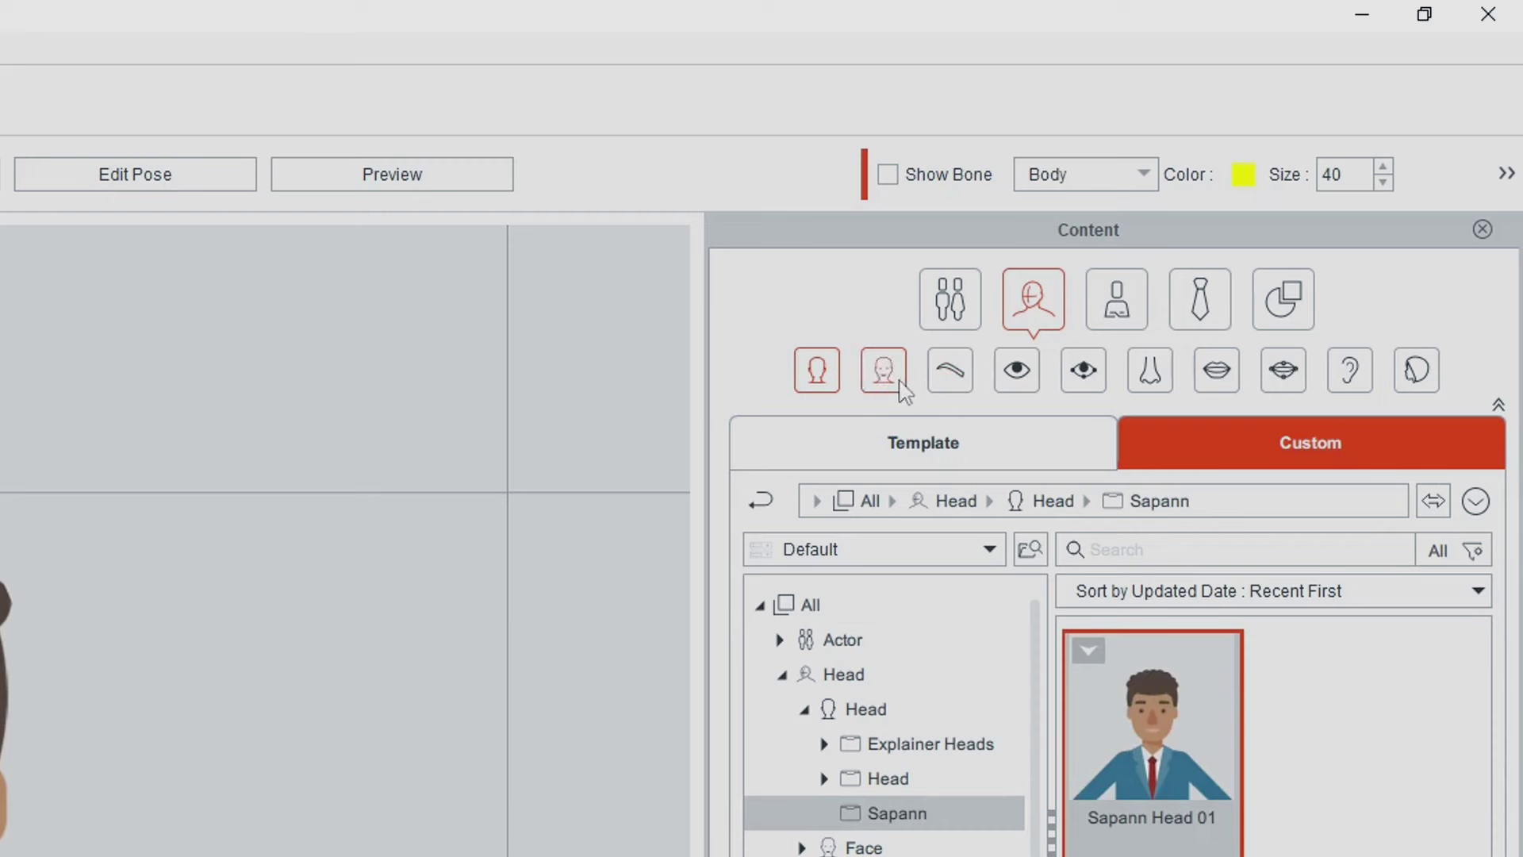
Create a subfolder named Sapann under the Face folder of the custom library
left_click(881, 379)
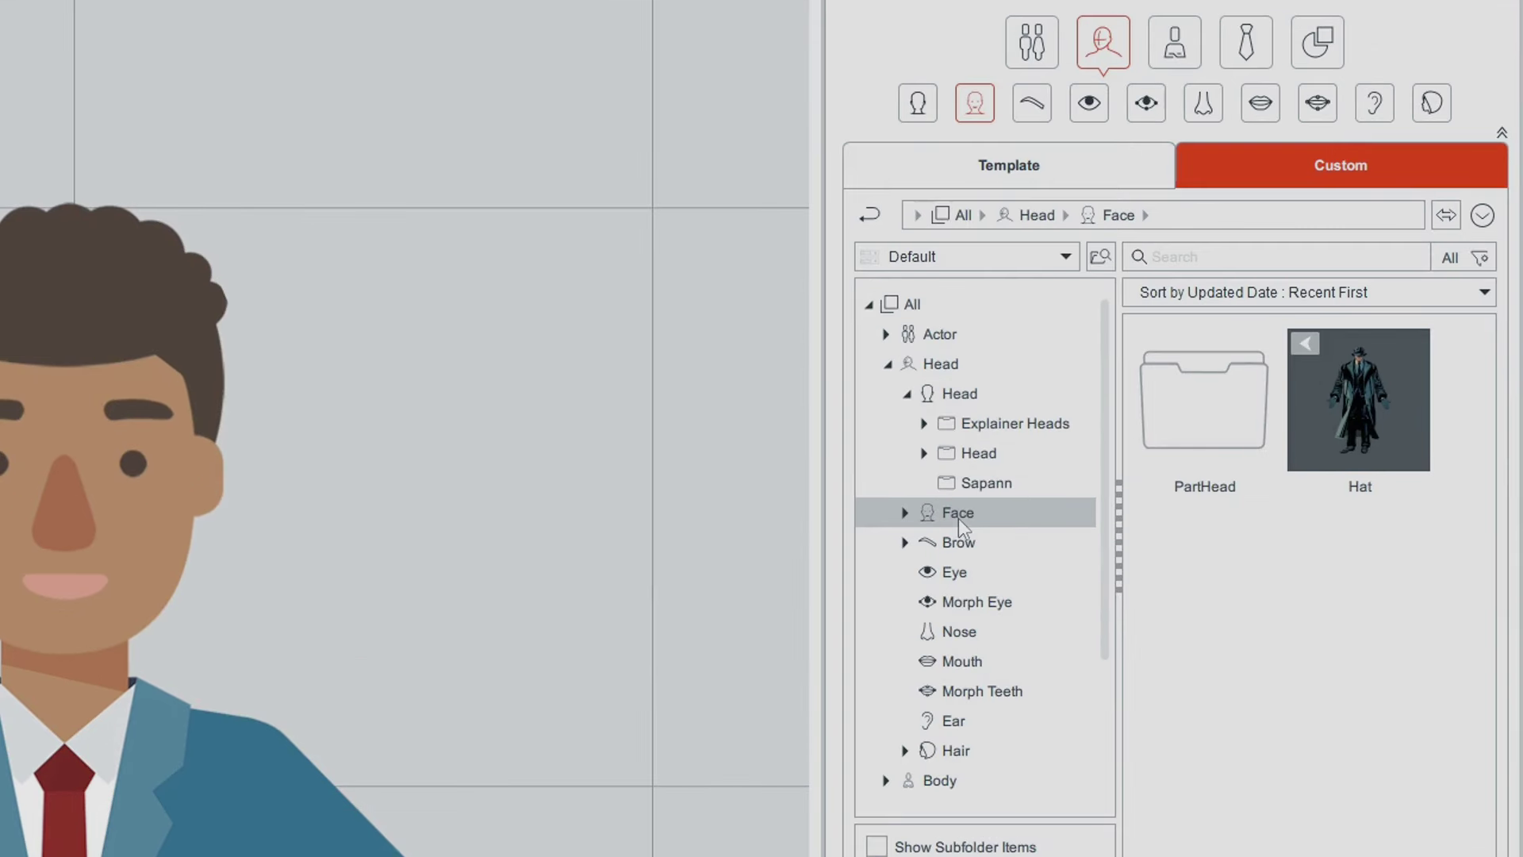
right_click(958, 518)
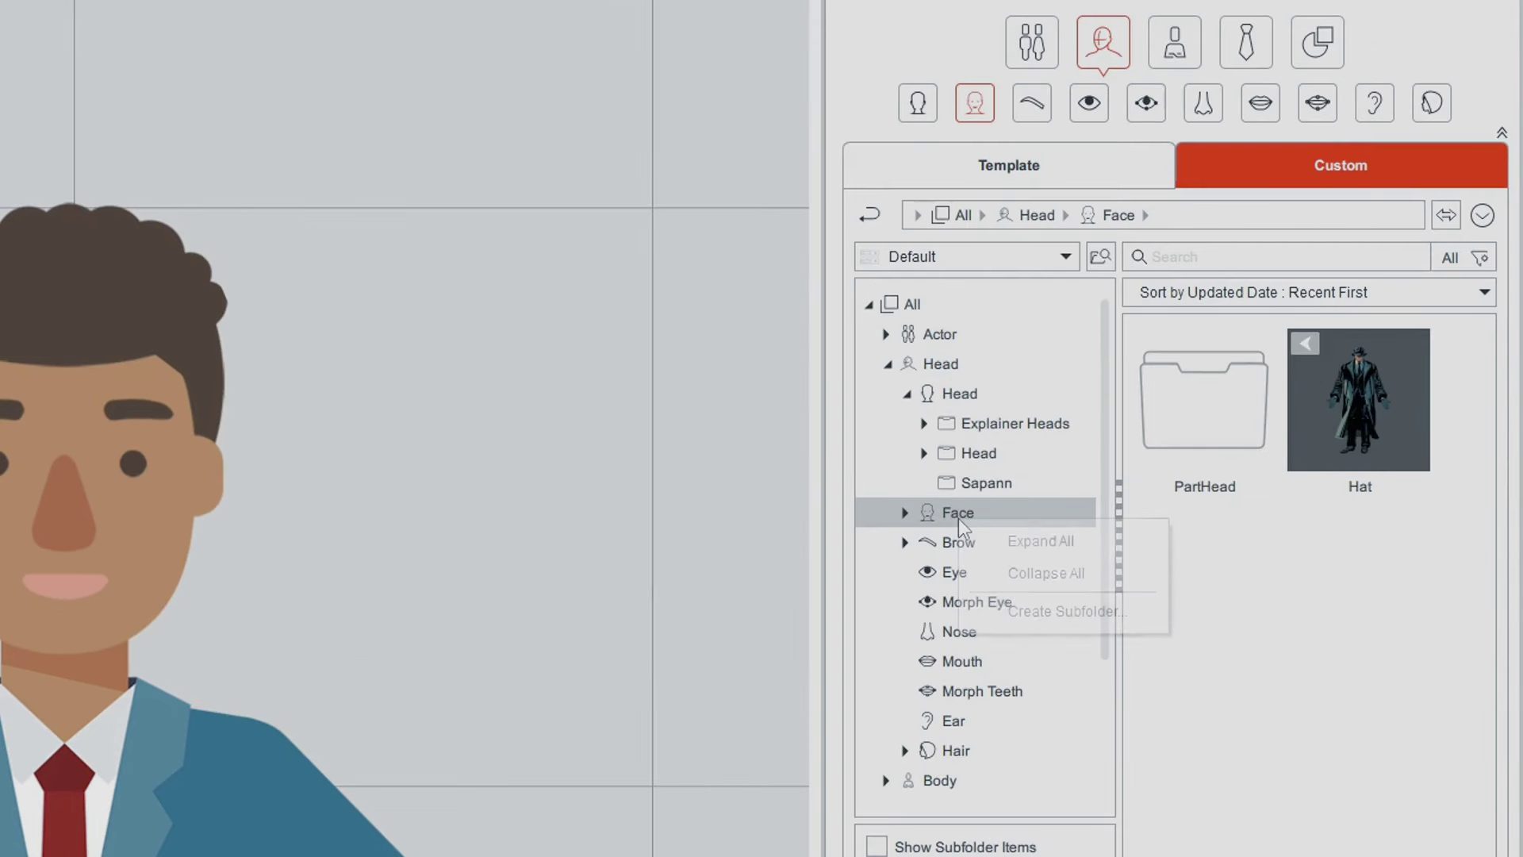
left_click(1013, 612)
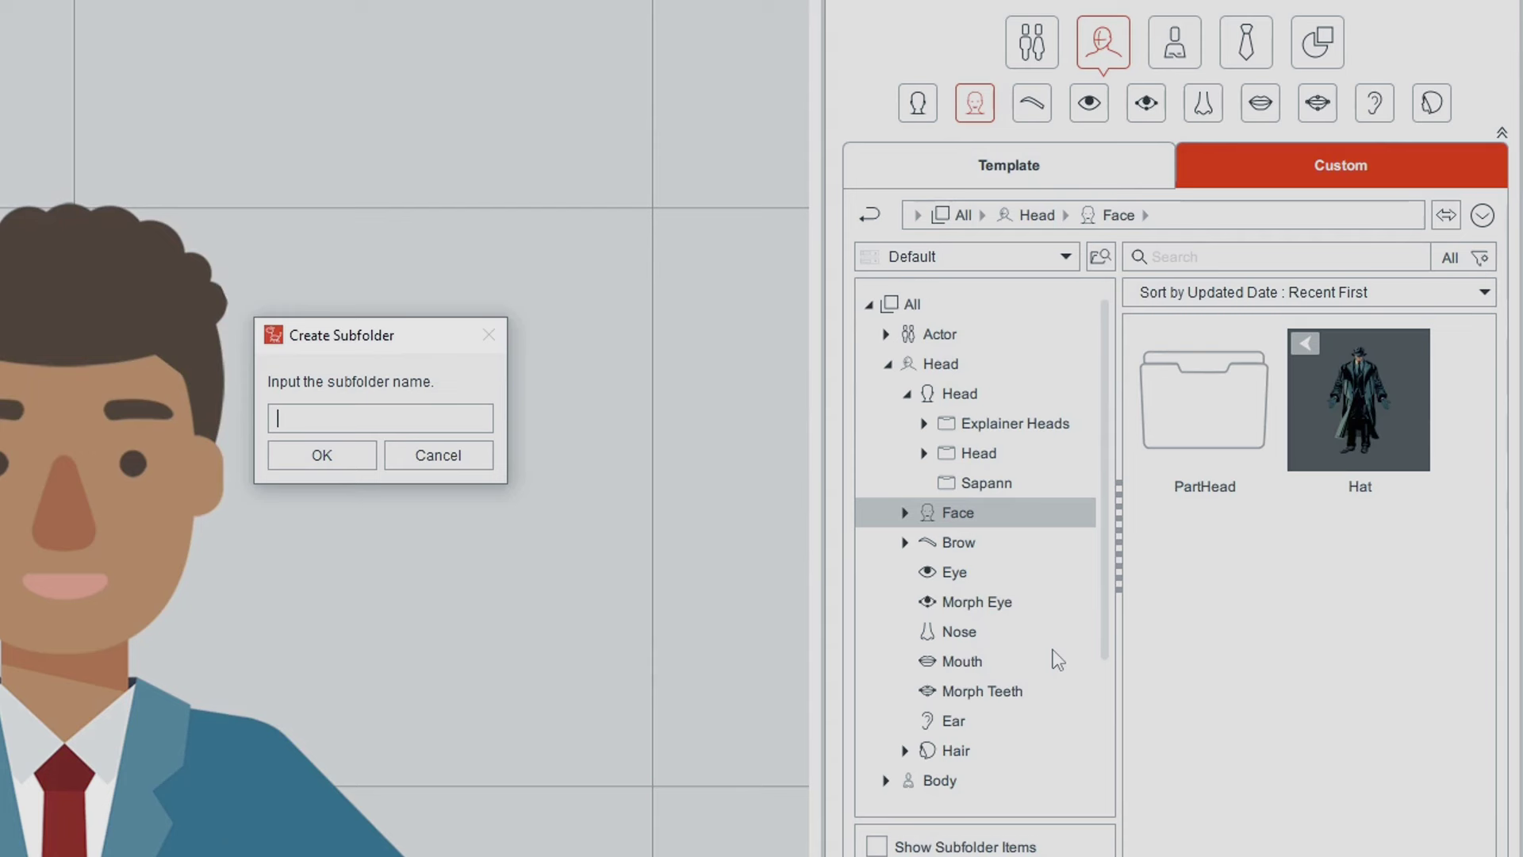
type("Sapann")
key("BackSpace")
key("BackSpace")
key("BackSpace")
type("an")
key("Return")
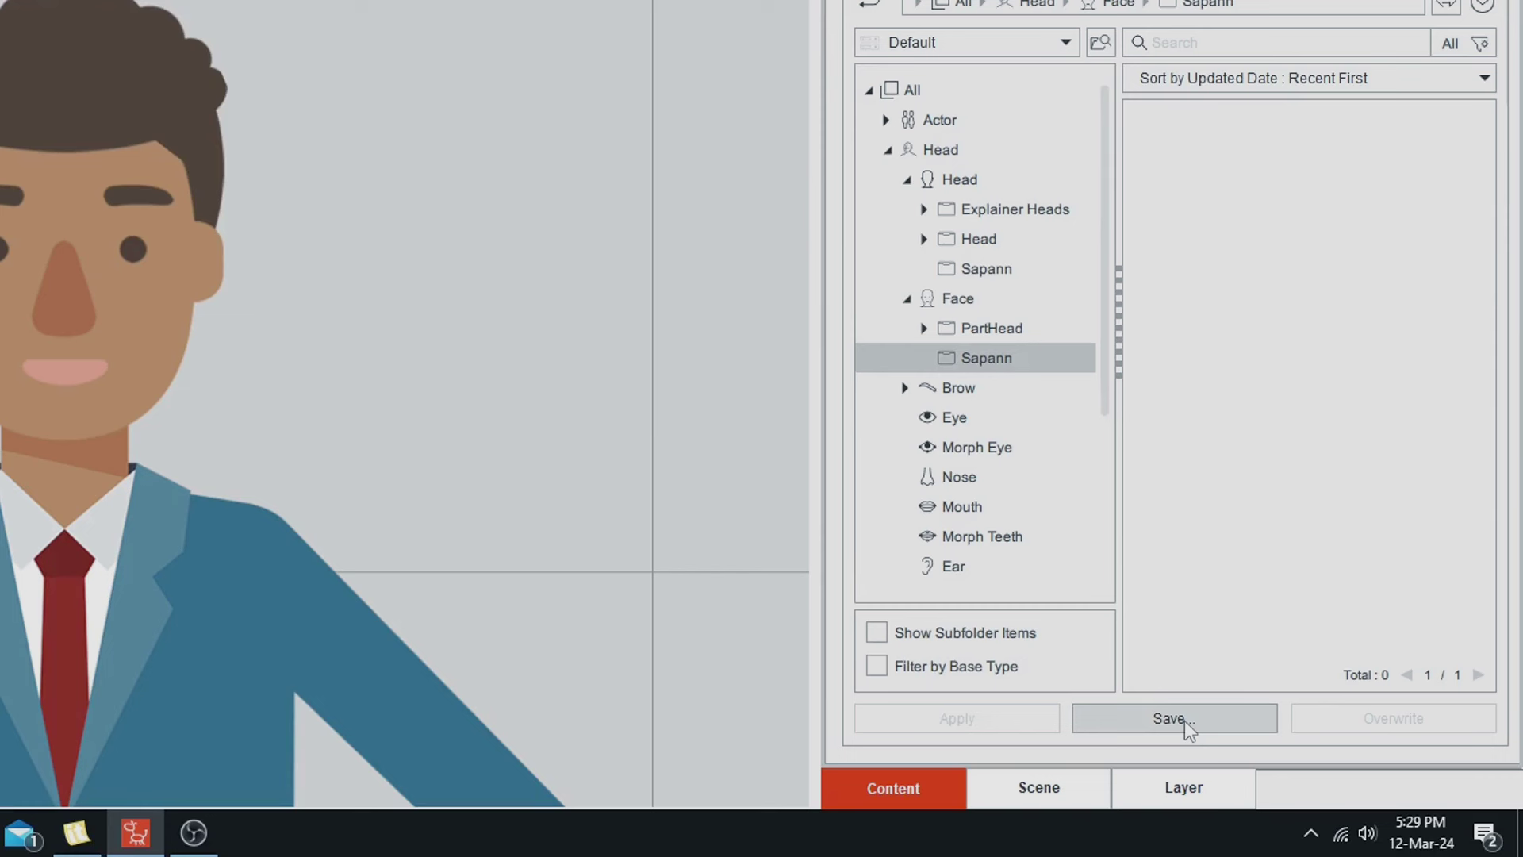
Save the character's face as Sapann Face 01 in the Face category's Sapann folder and capture its thumbnail
left_click(1184, 720)
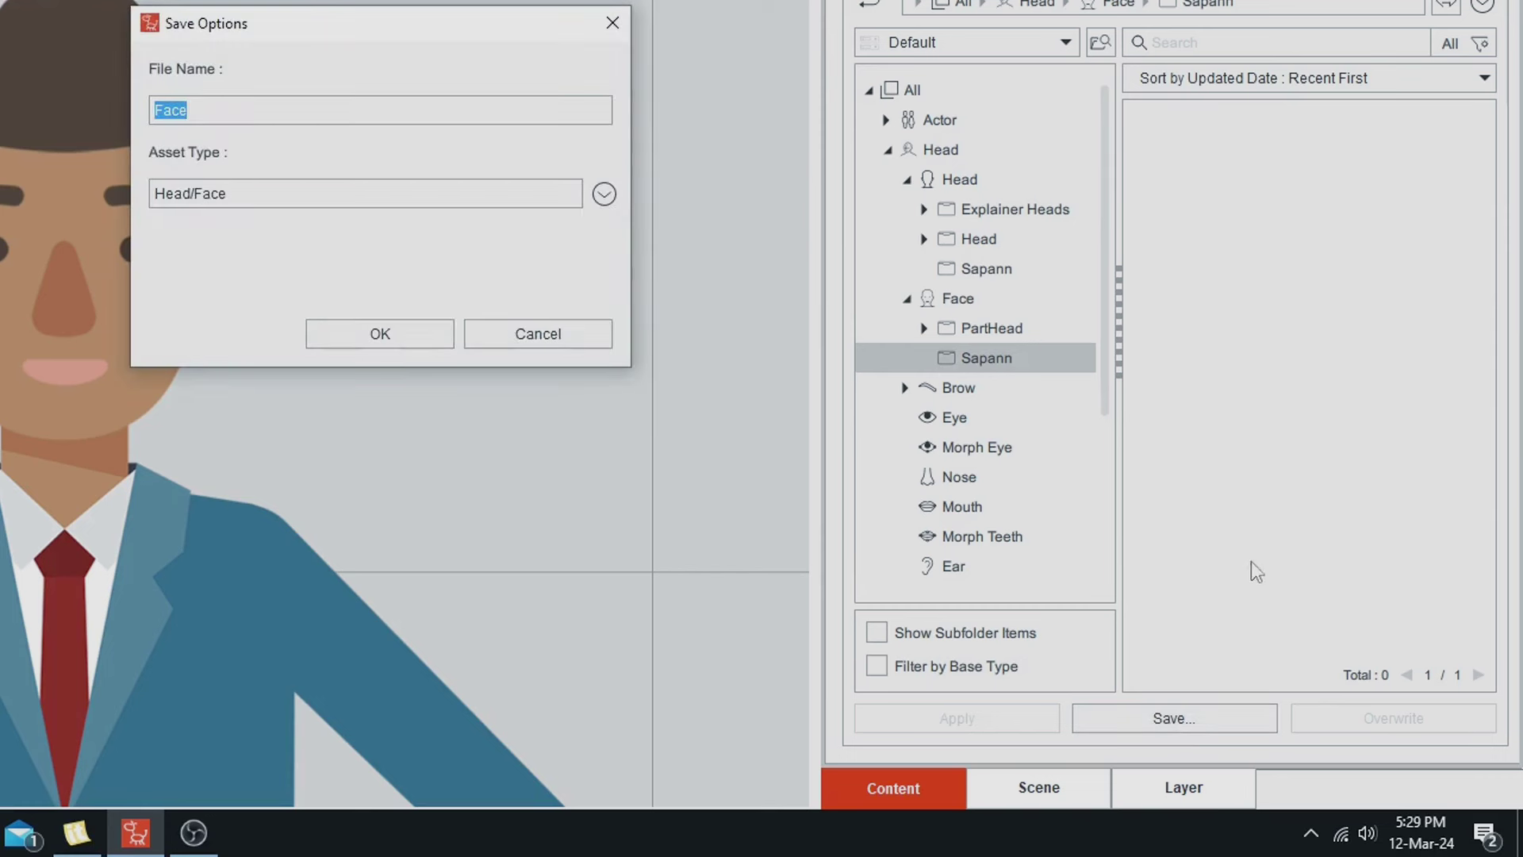
key("End")
type("01")
key("Return")
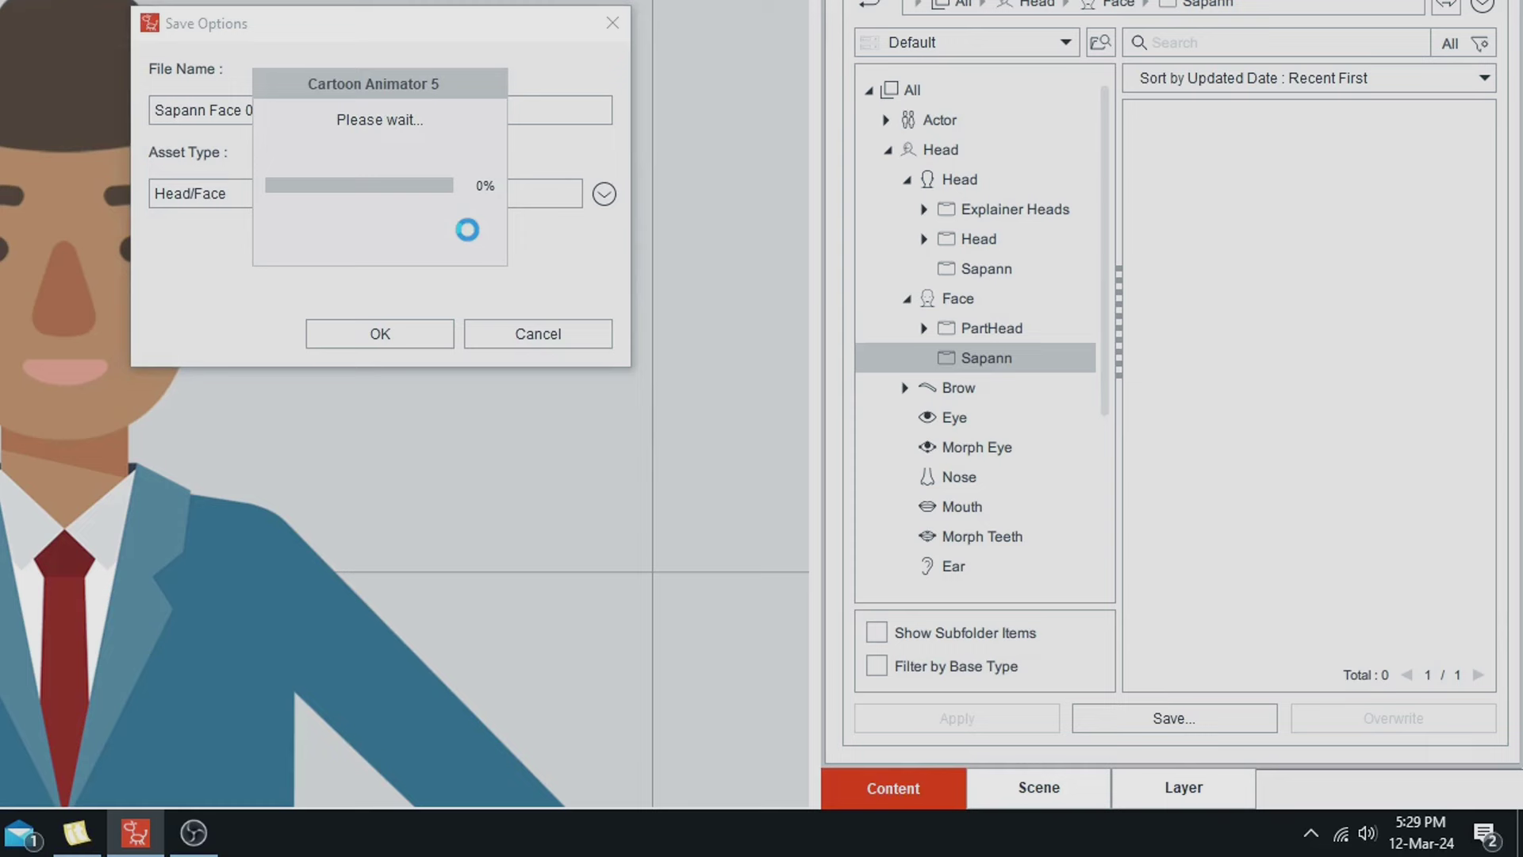
right_click(1152, 218)
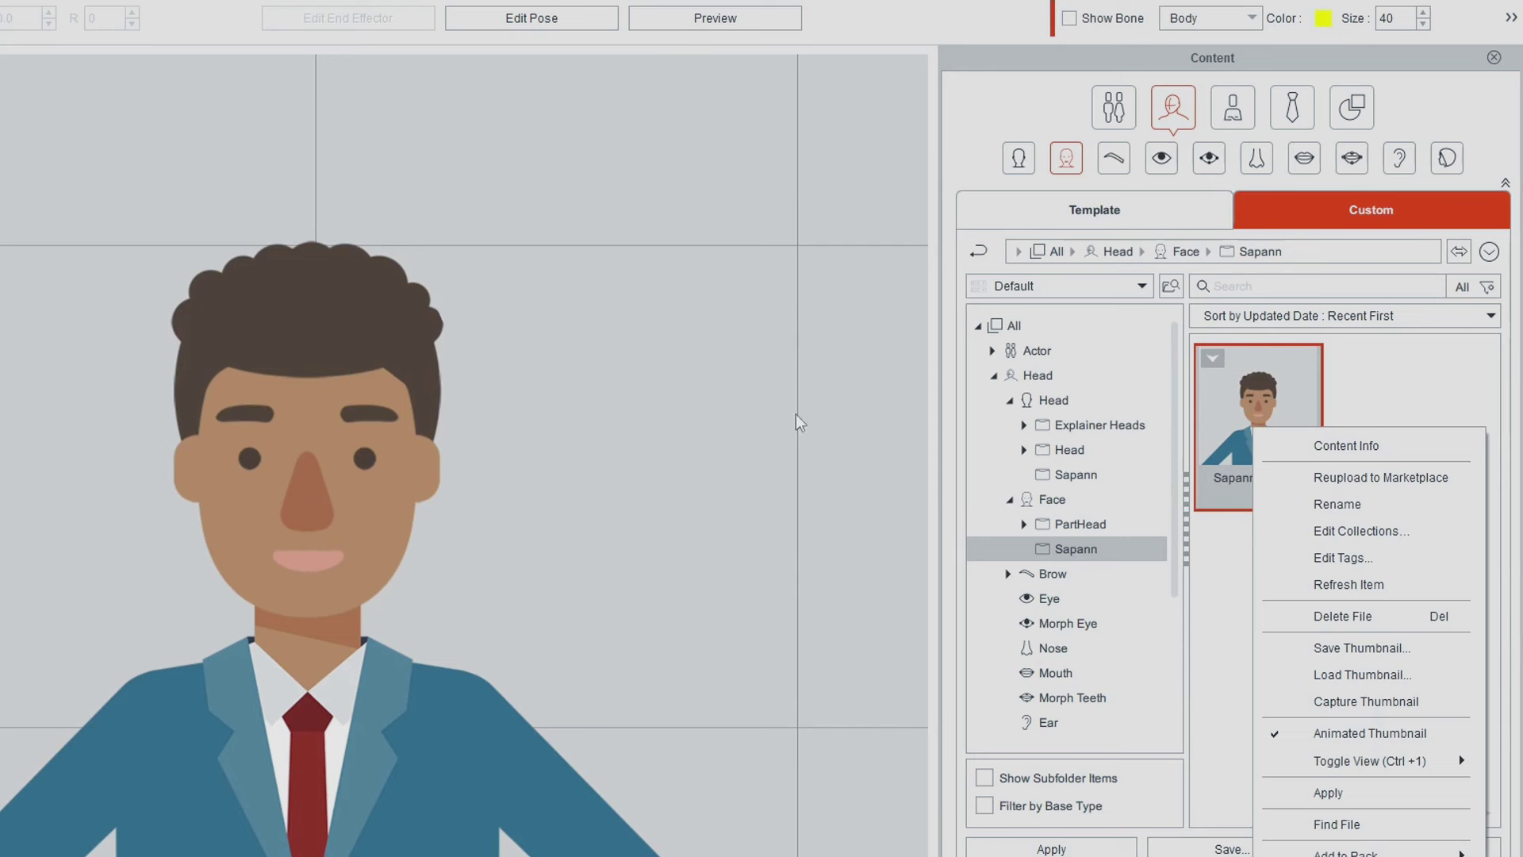
left_click(1240, 540)
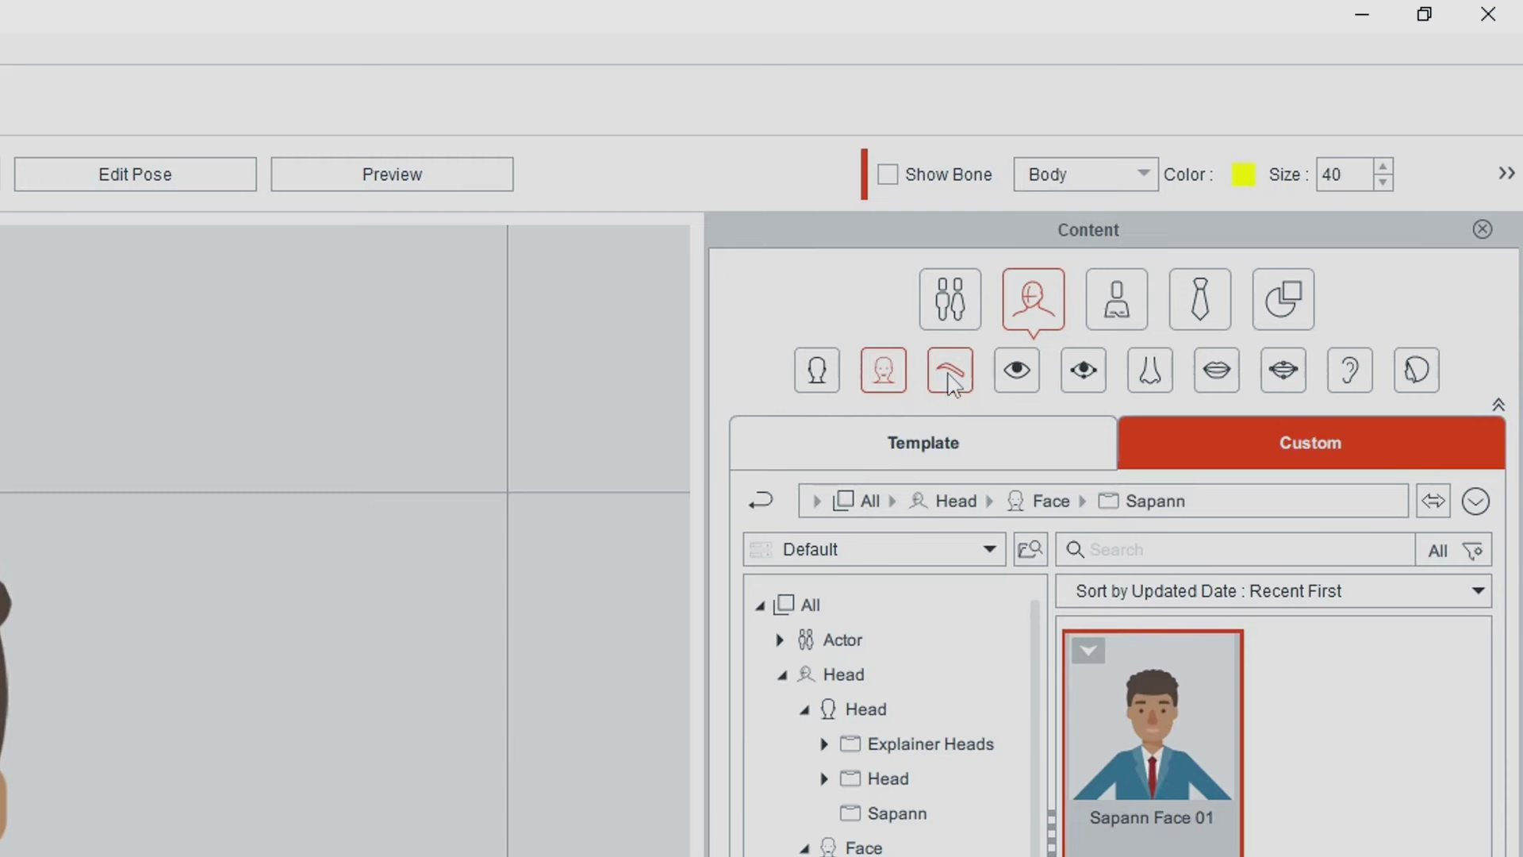
Create a subfolder named Sapann under the Brow folder of the custom library
left_click(1114, 157)
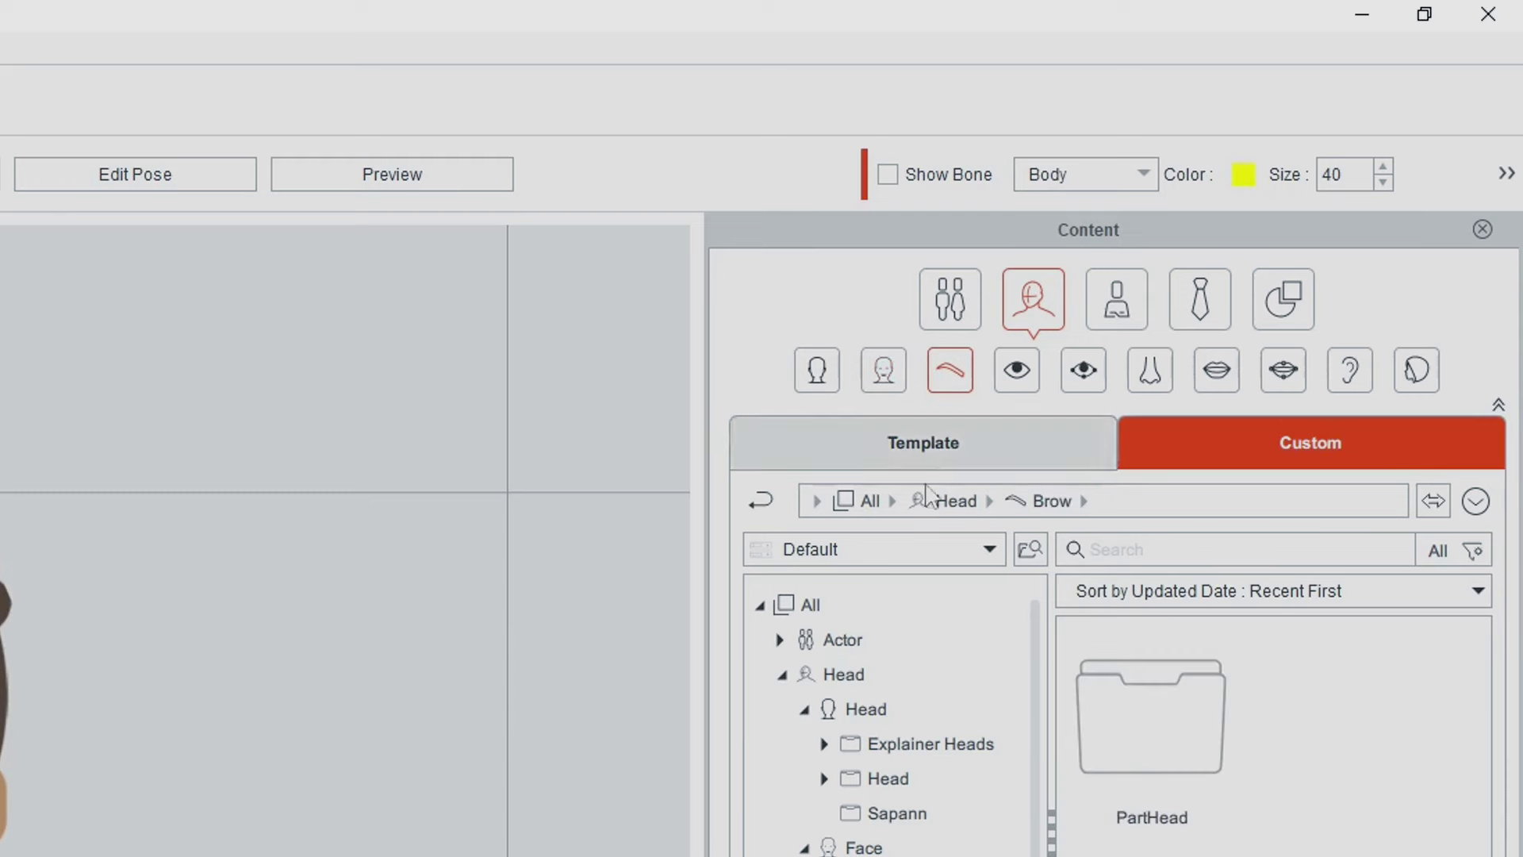
right_click(977, 389)
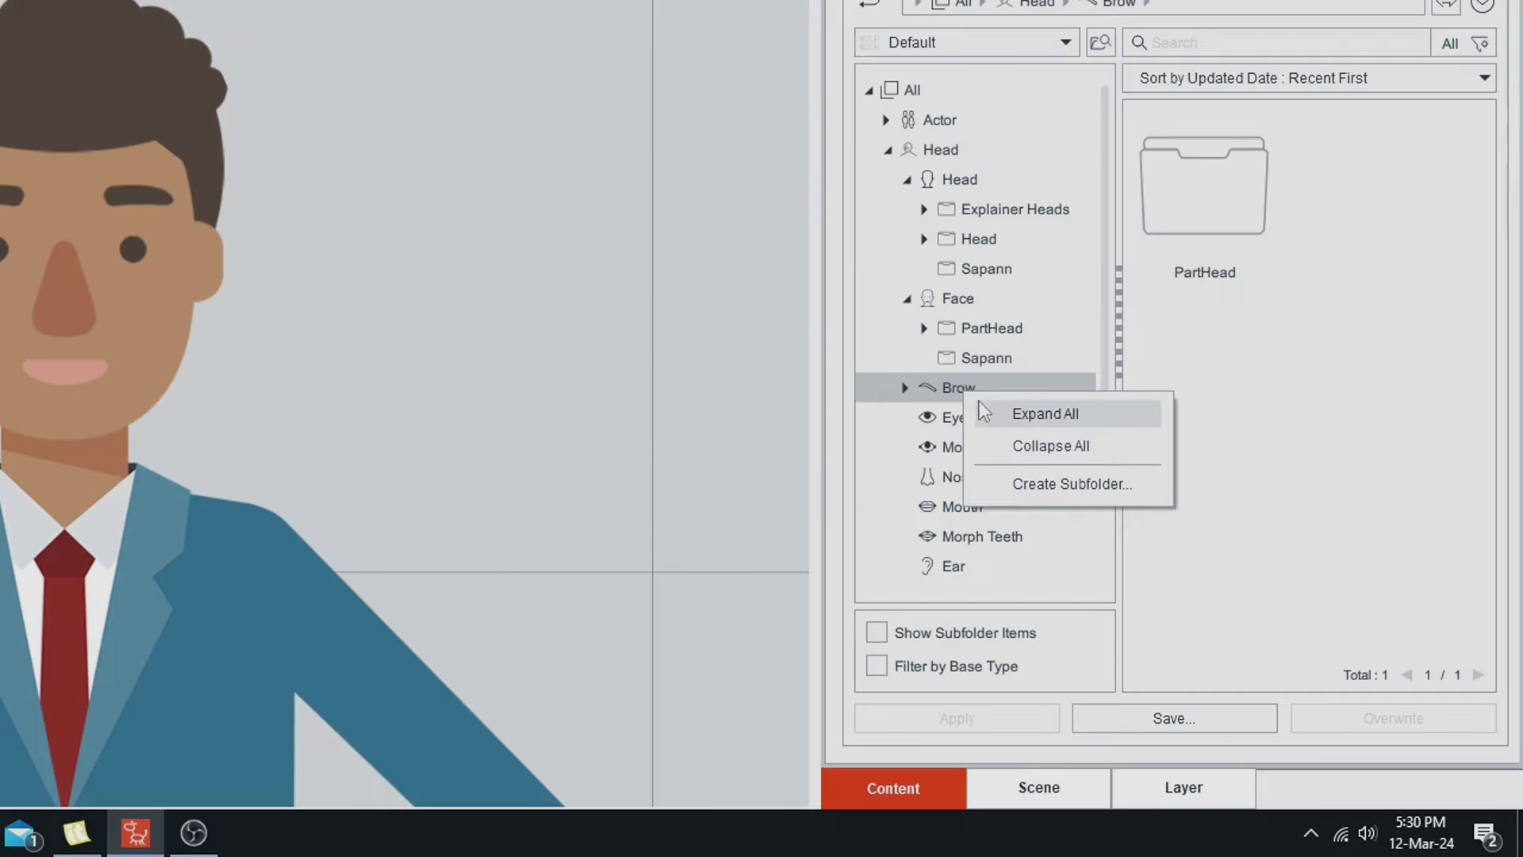
left_click(1036, 482)
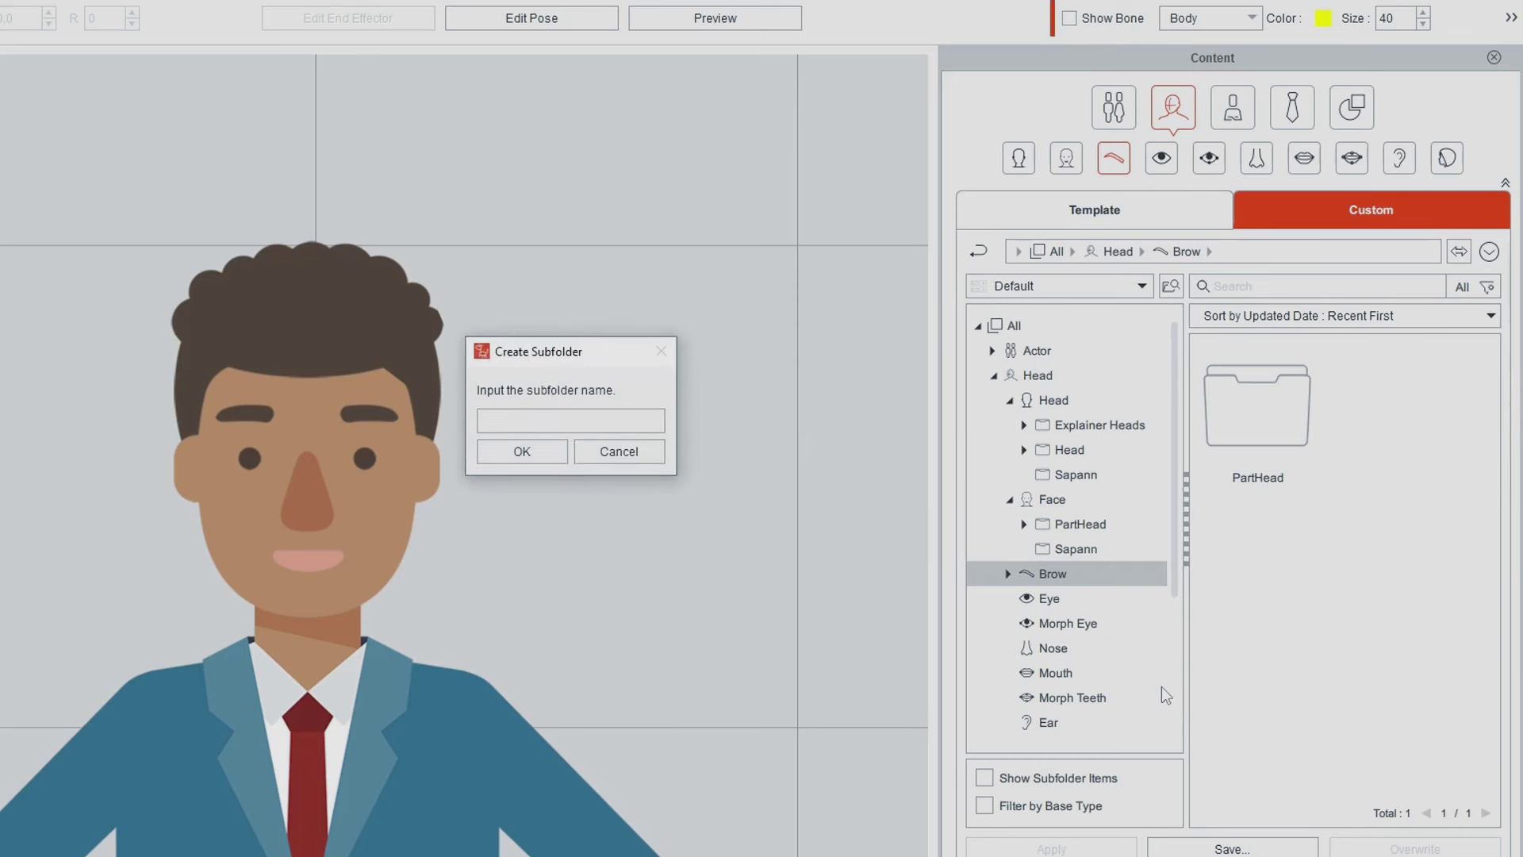
type("Sapann")
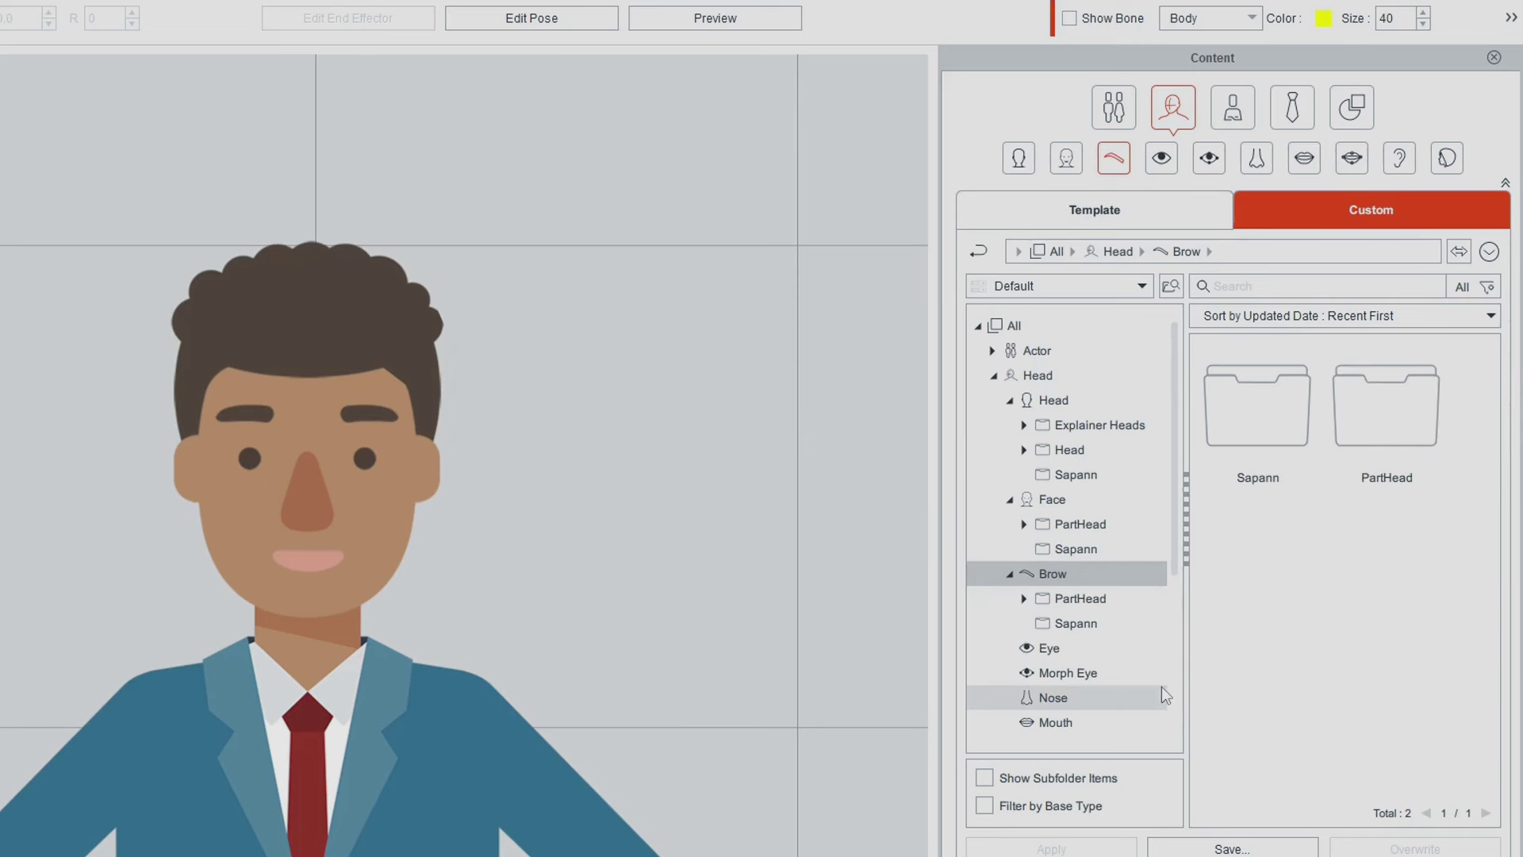
Save the character's brows as Sapann Brow 01 in the Brow category's Sapann folder
left_click(1076, 623)
left_click(1246, 850)
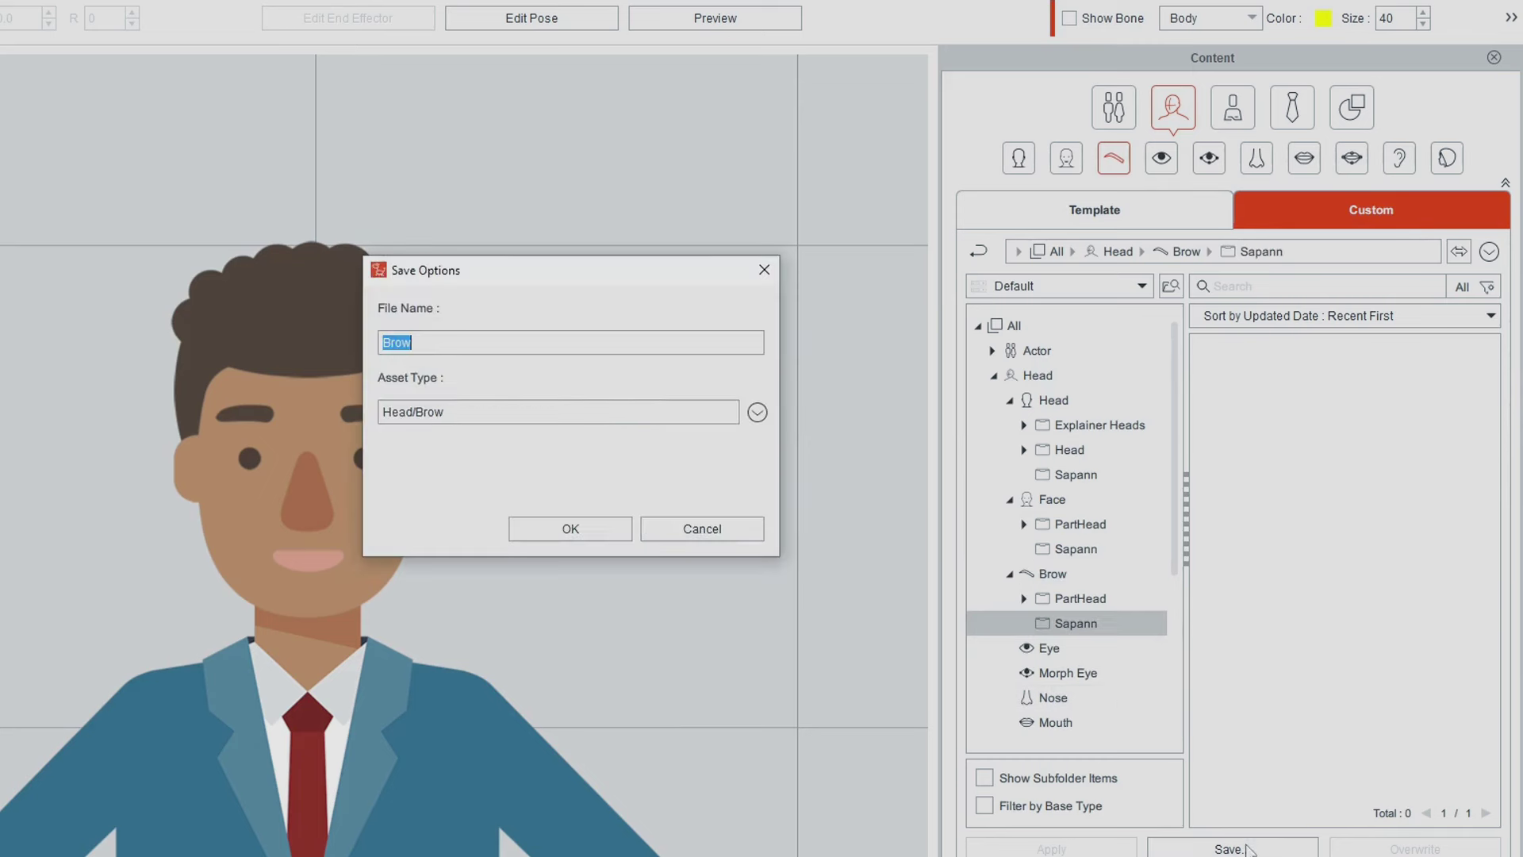
key("Home")
type("Sapann")
key("End")
type("01")
left_click(530, 524)
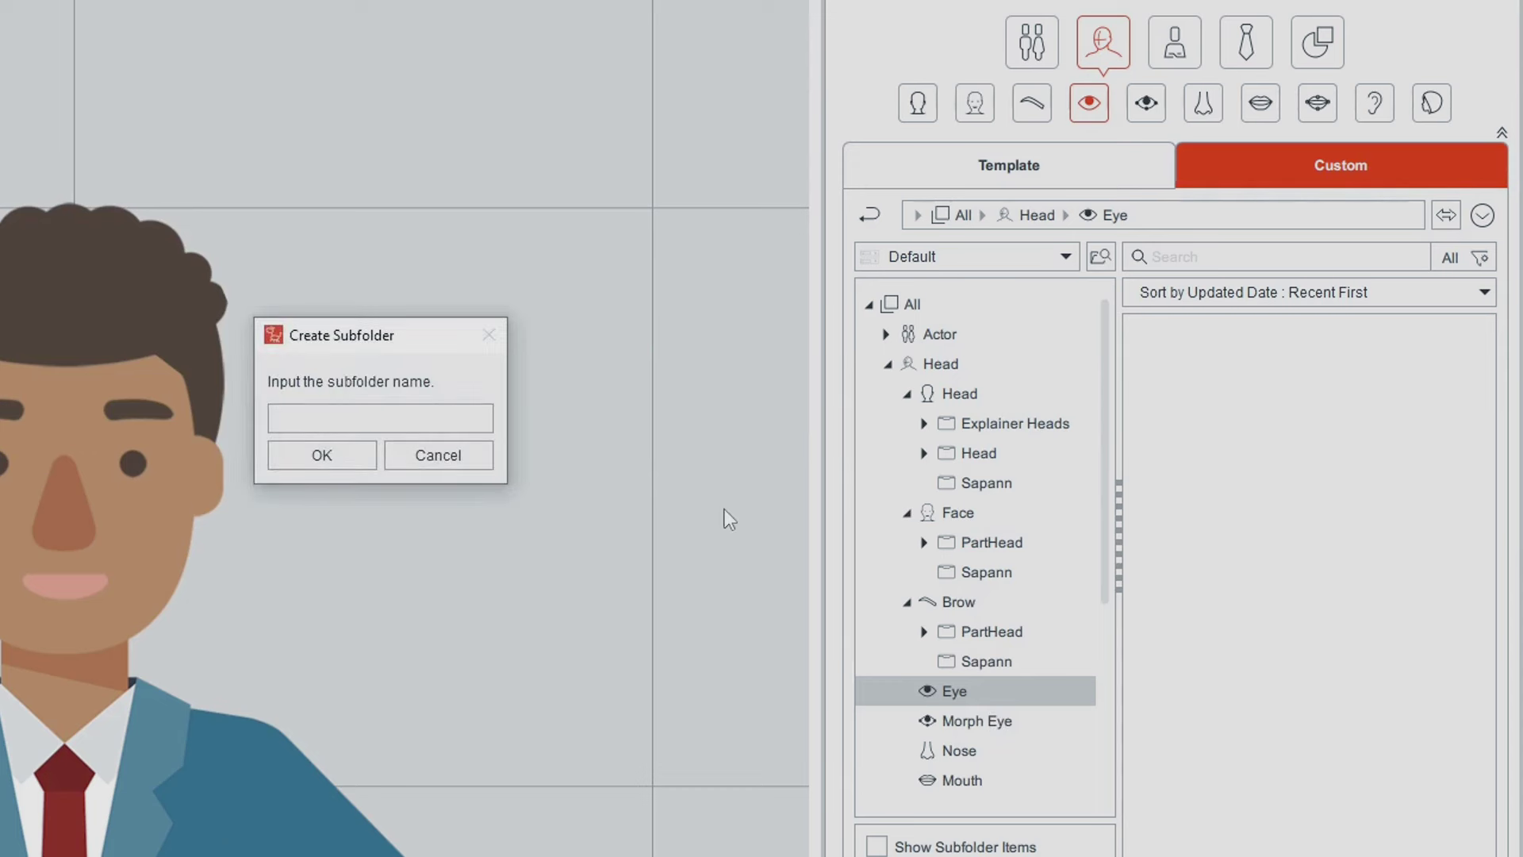
Create a subfolder named Sapann under the Eye folder of the custom library and open it
type("Sapann")
key("Return")
double_click(1188, 403)
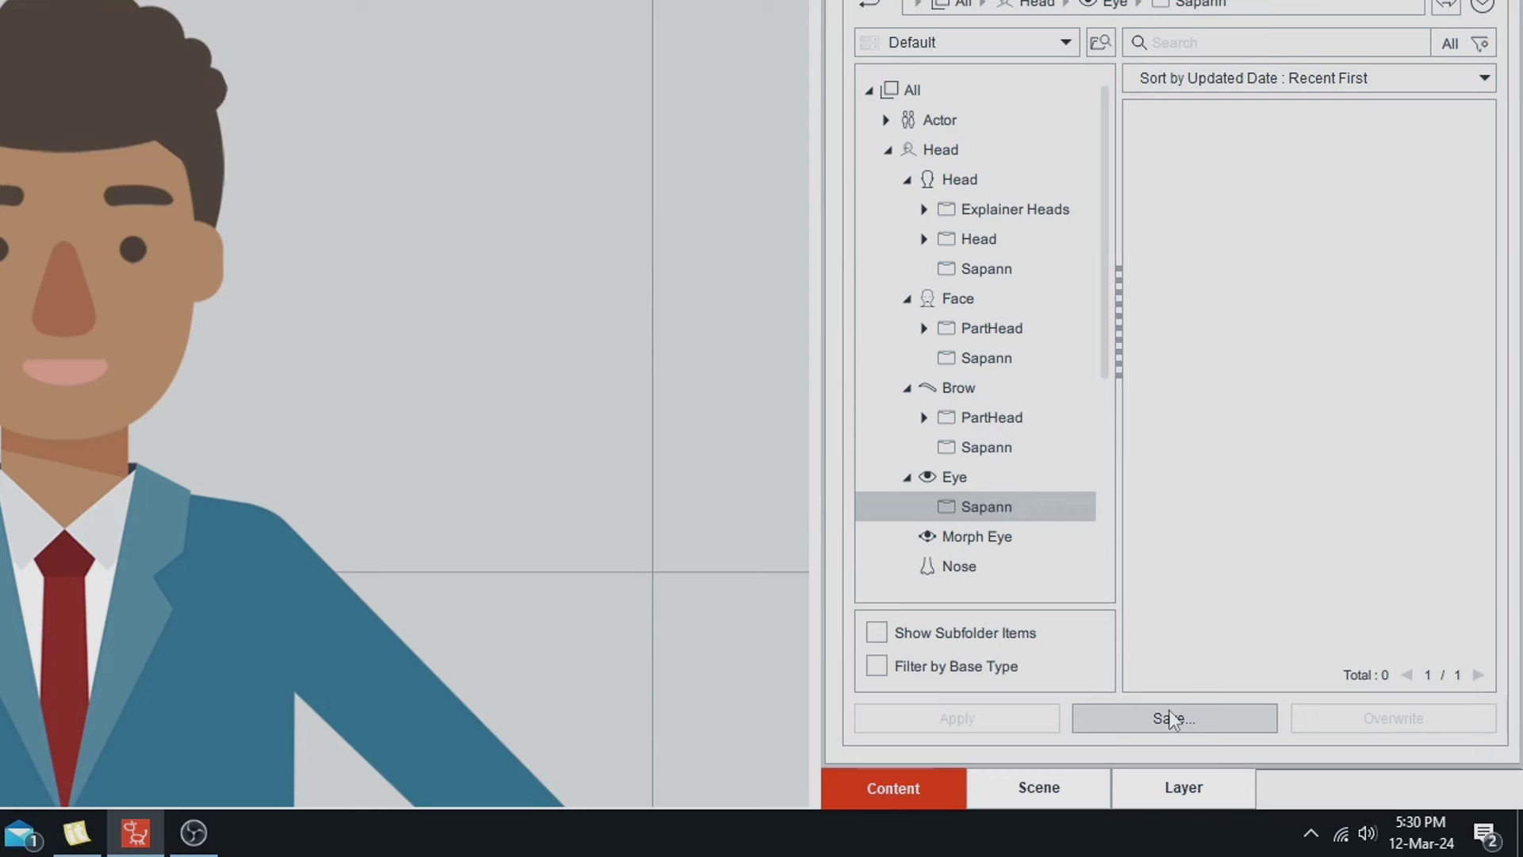
Save the character's eyes as Sapann Eye 01 in the Eye category's Sapann folder
left_click(1171, 718)
key("Home")
type("Sapann")
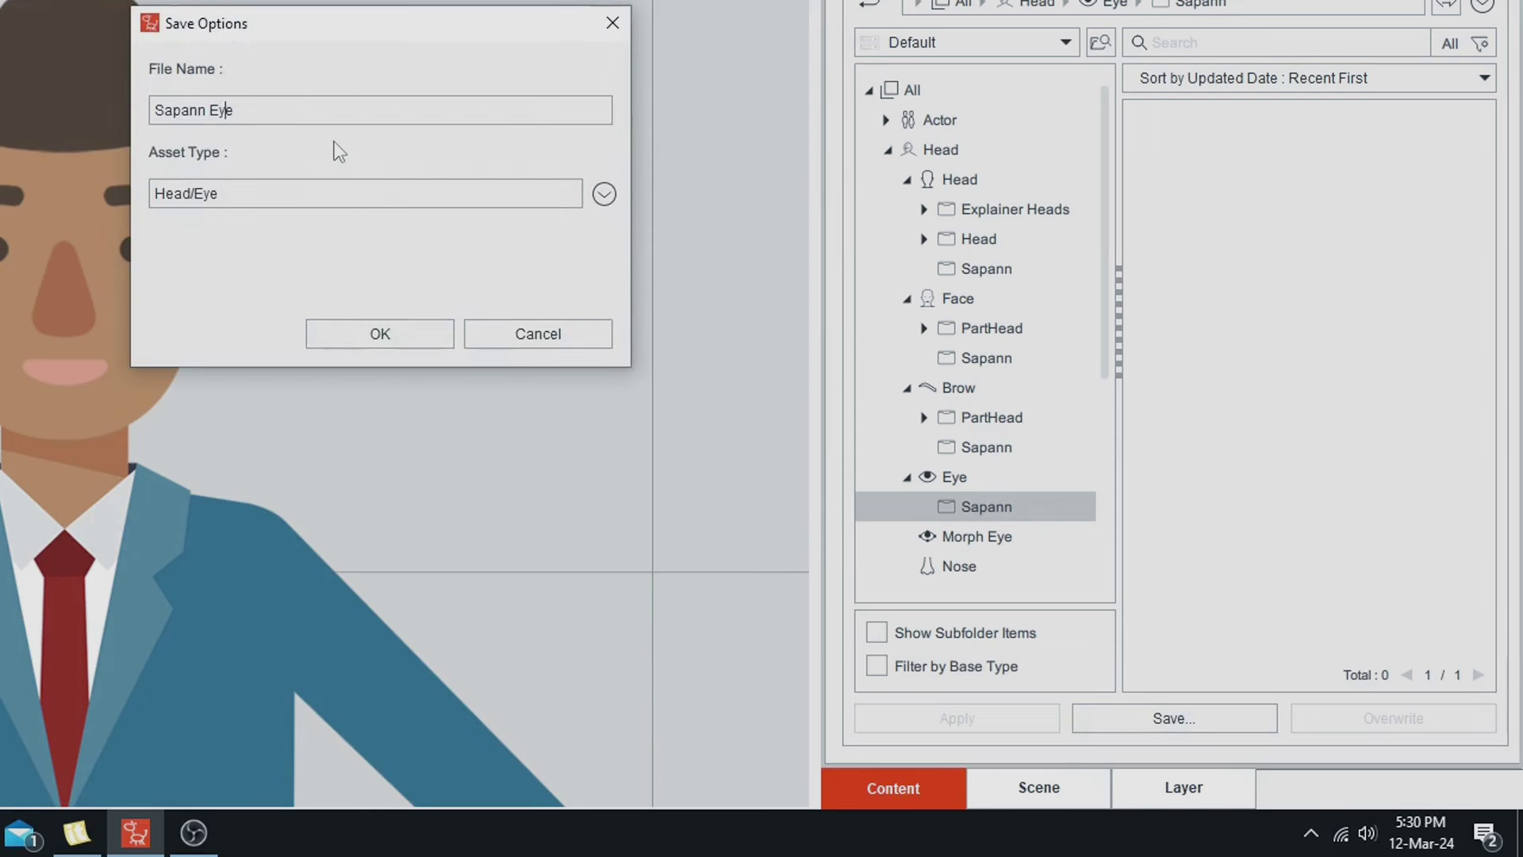
key("Return")
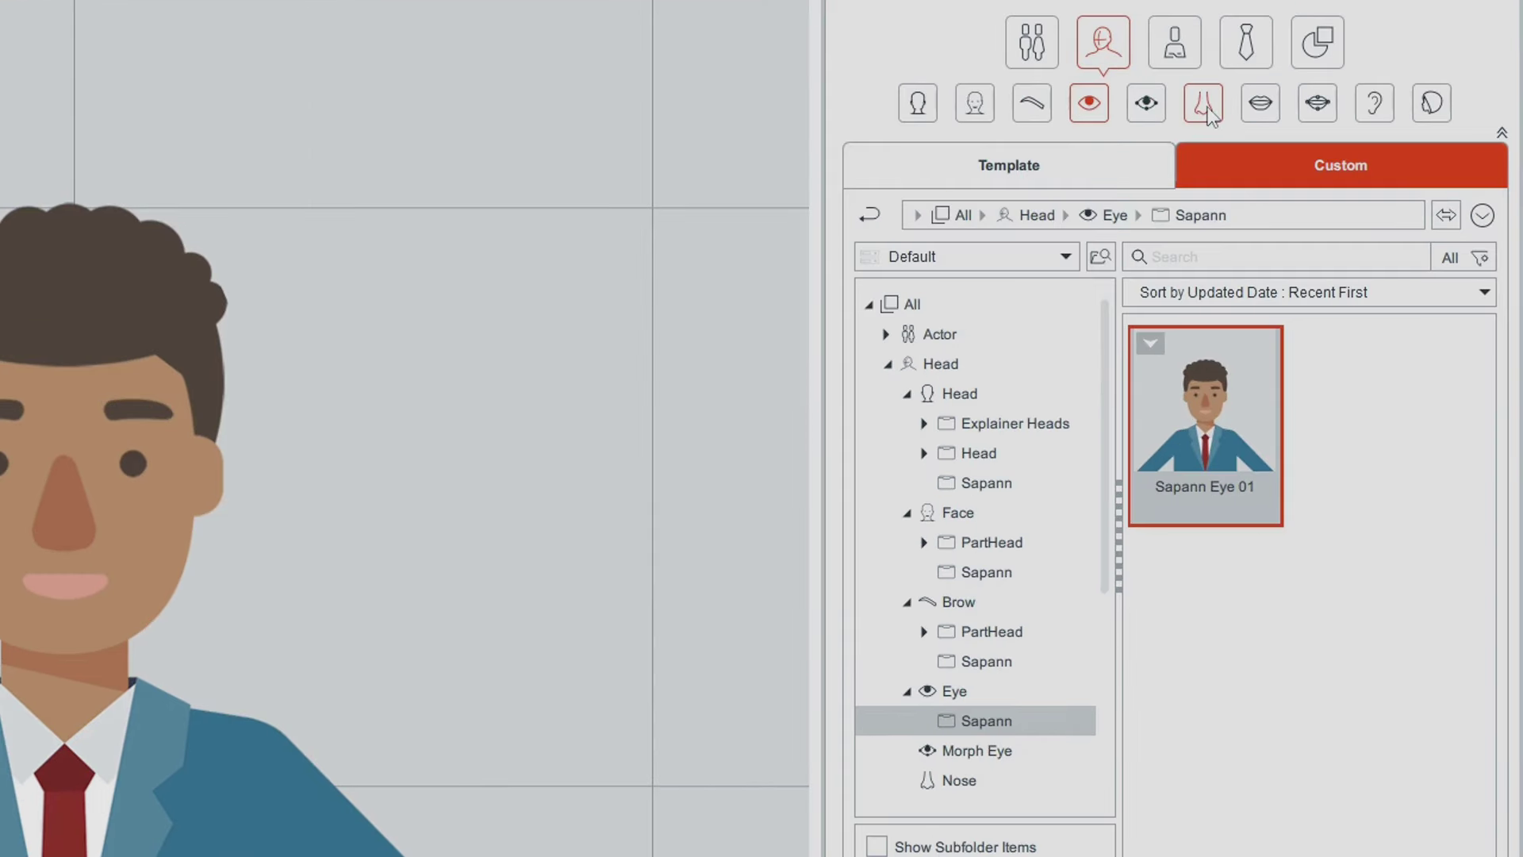
Create a subfolder named Sapann under the Nose folder of the custom library
left_click(1269, 275)
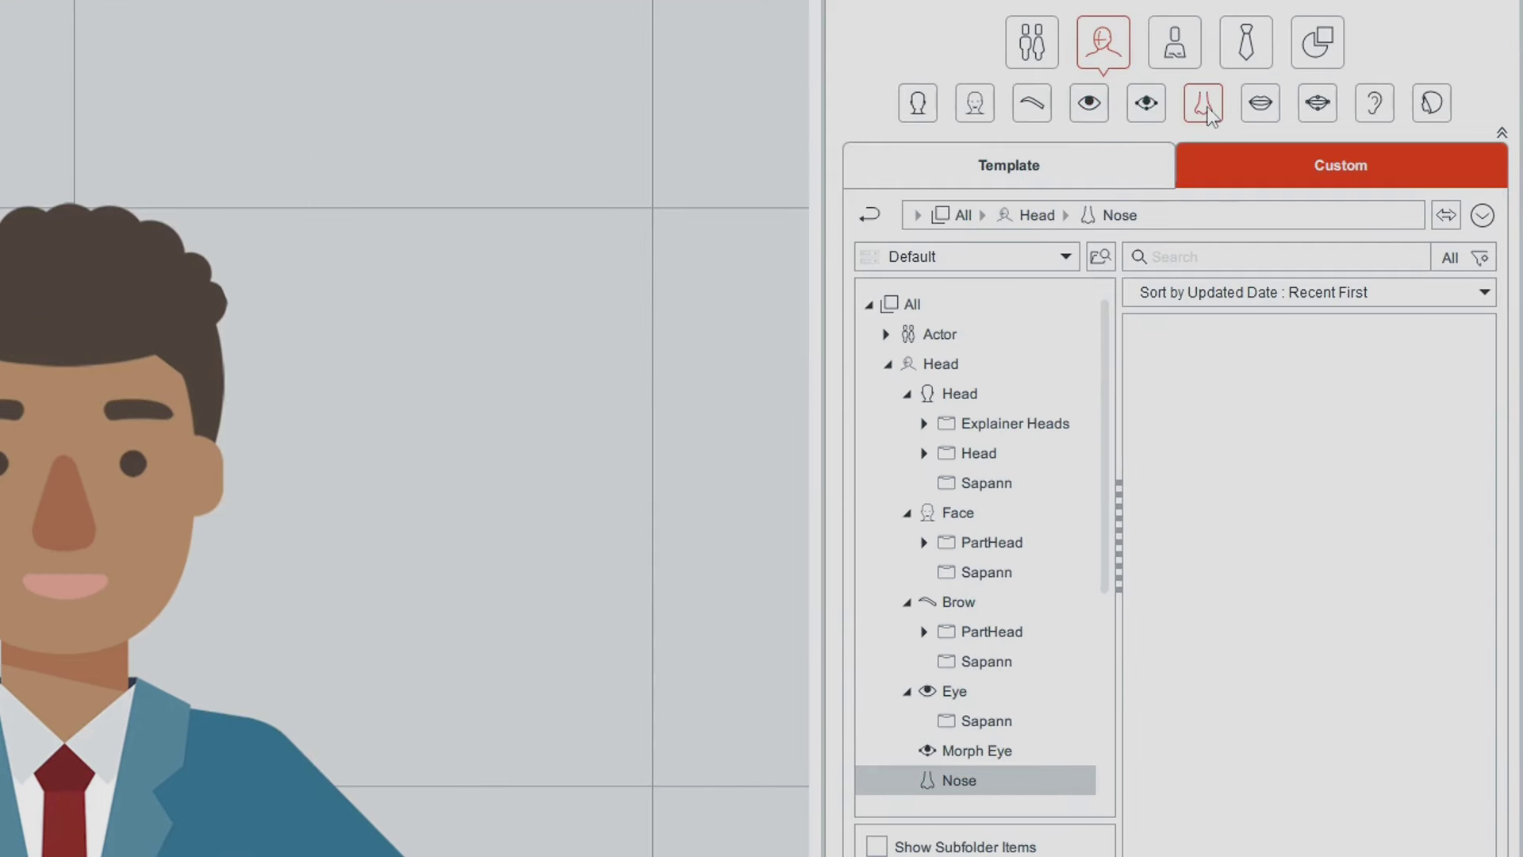
right_click(983, 785)
left_click(1007, 804)
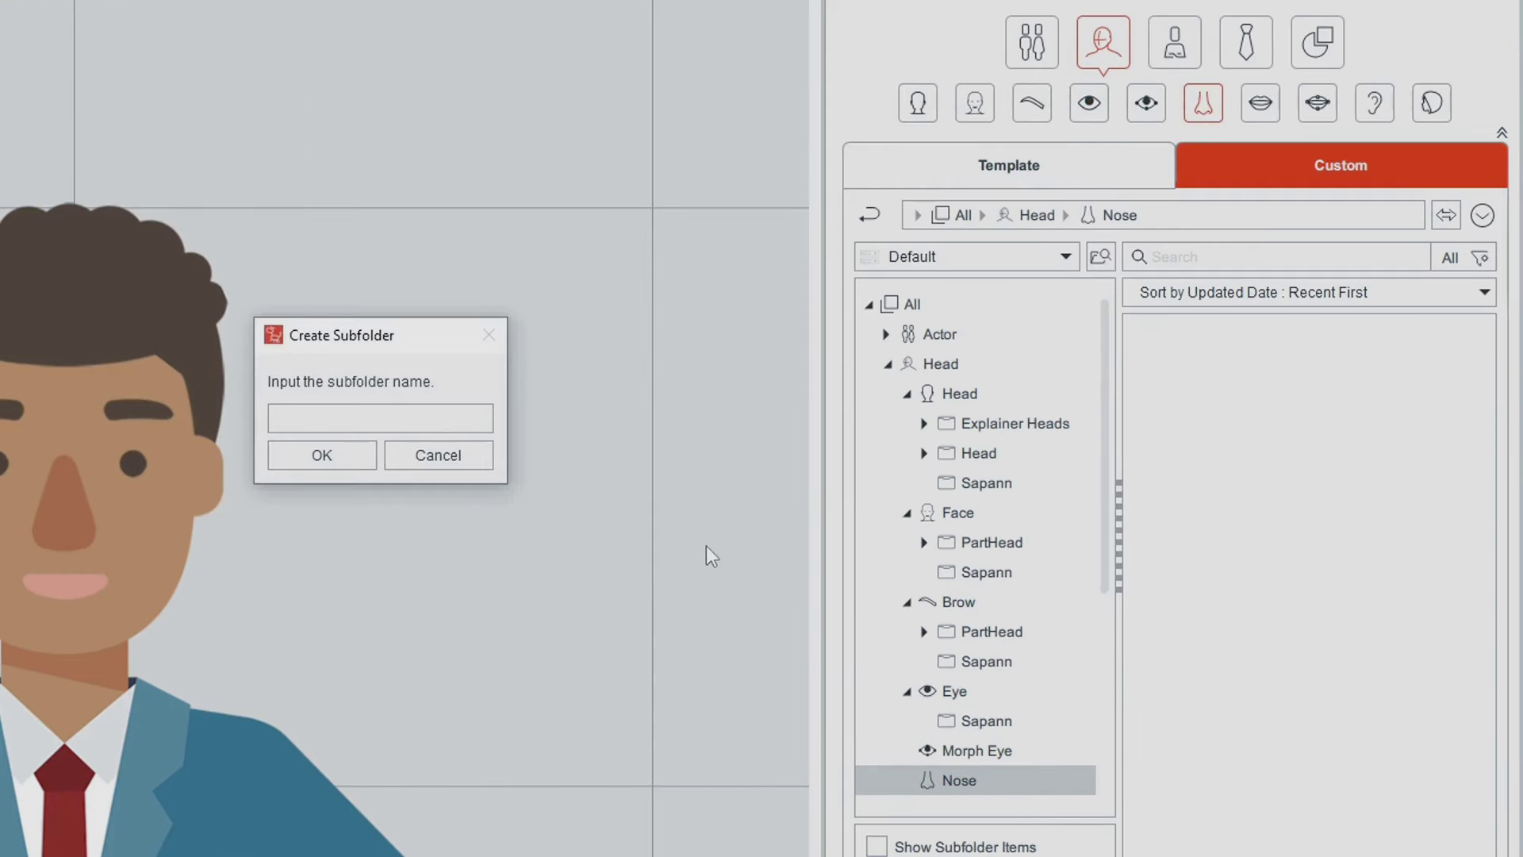
type("Sapann")
key("Return")
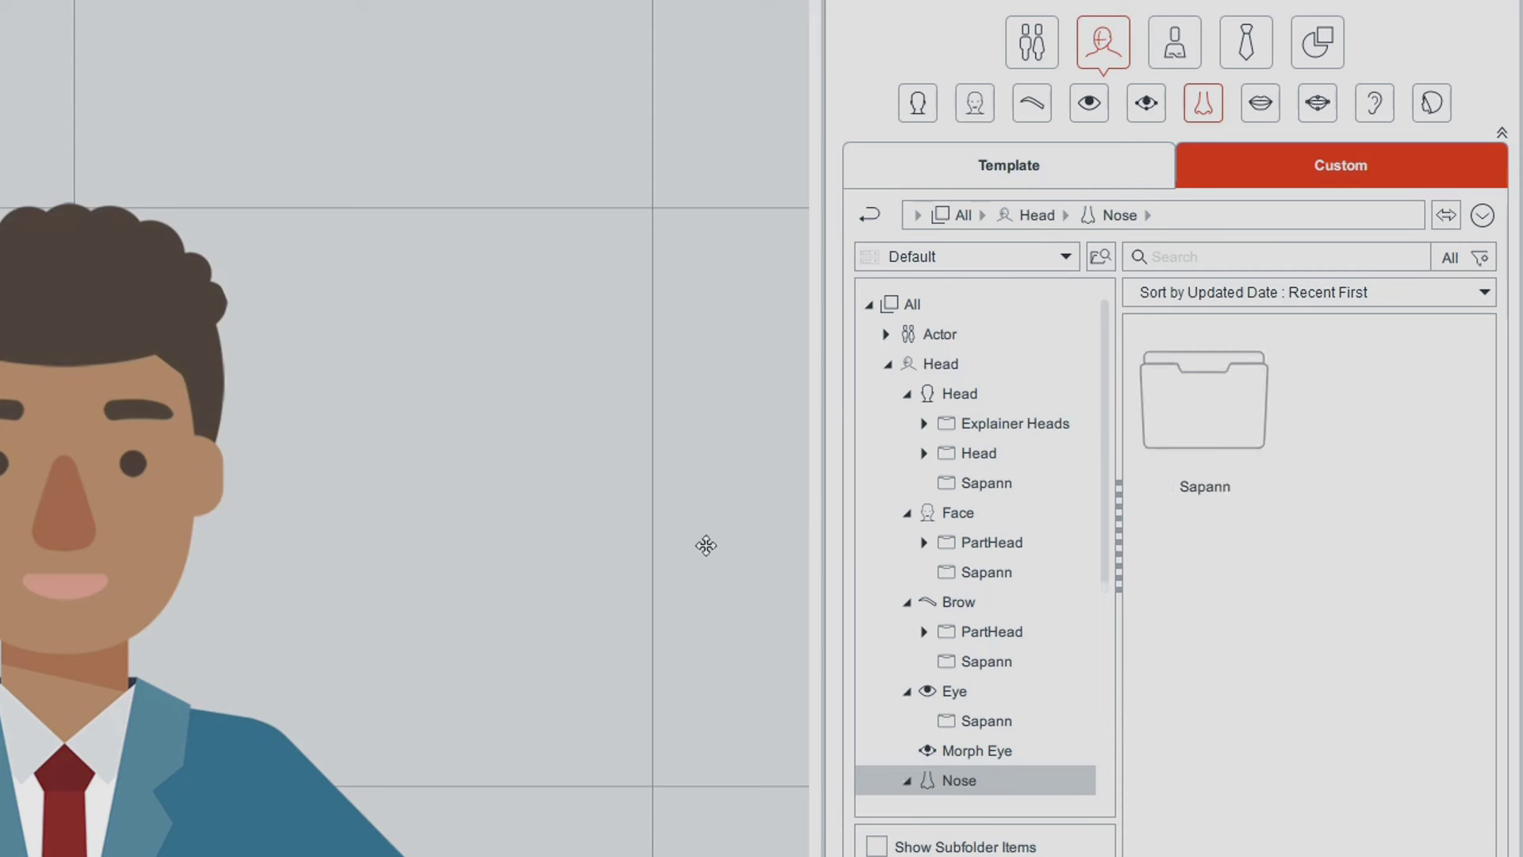
Save the character's nose as Sapann Nose 01 in the Nose category's Sapann folder
double_click(1222, 444)
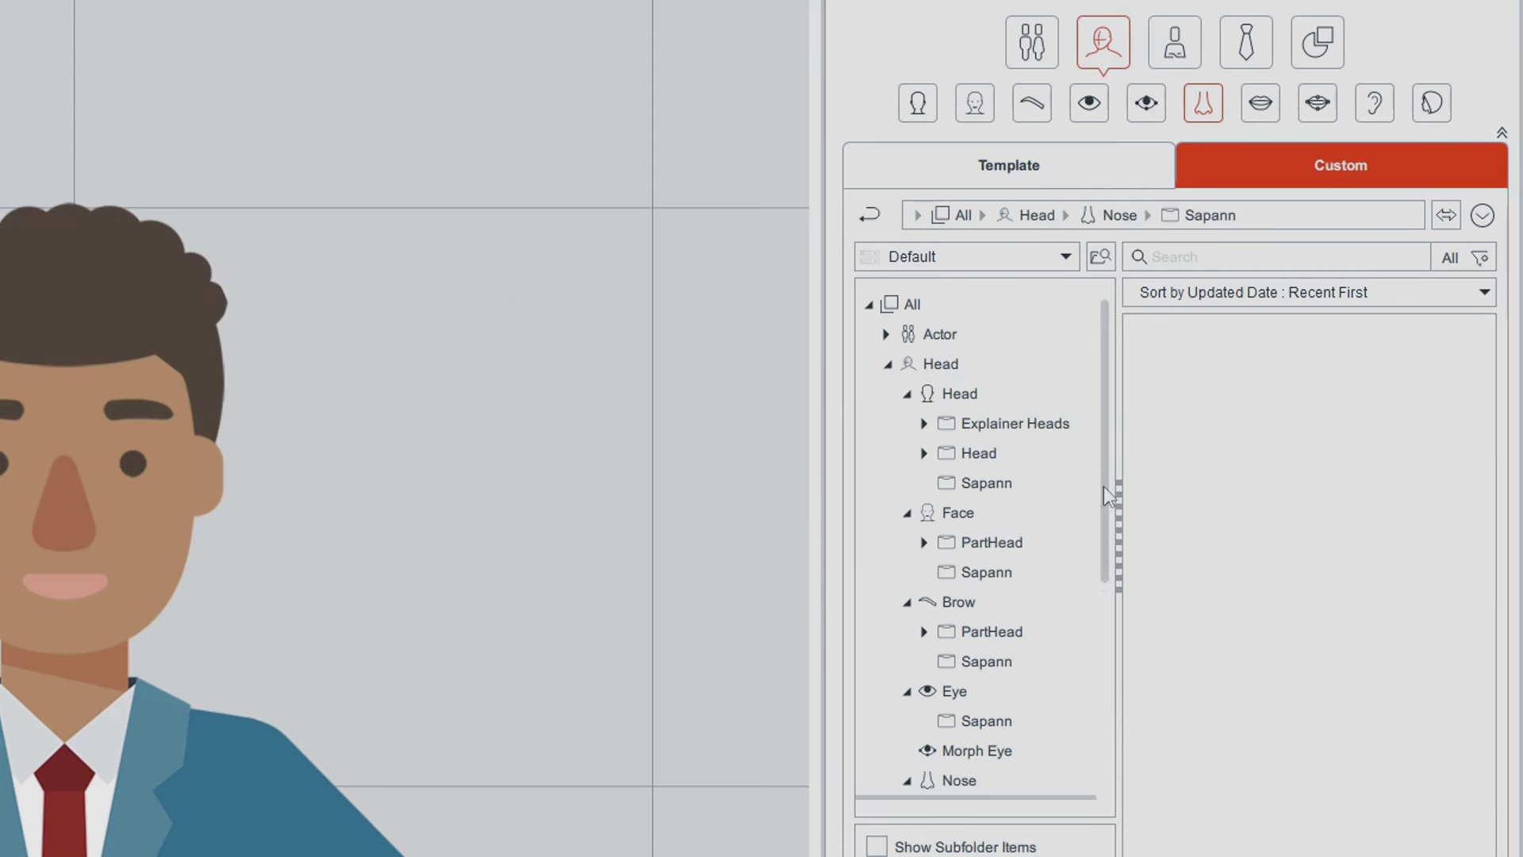
left_click_drag(1103, 487, 1098, 655)
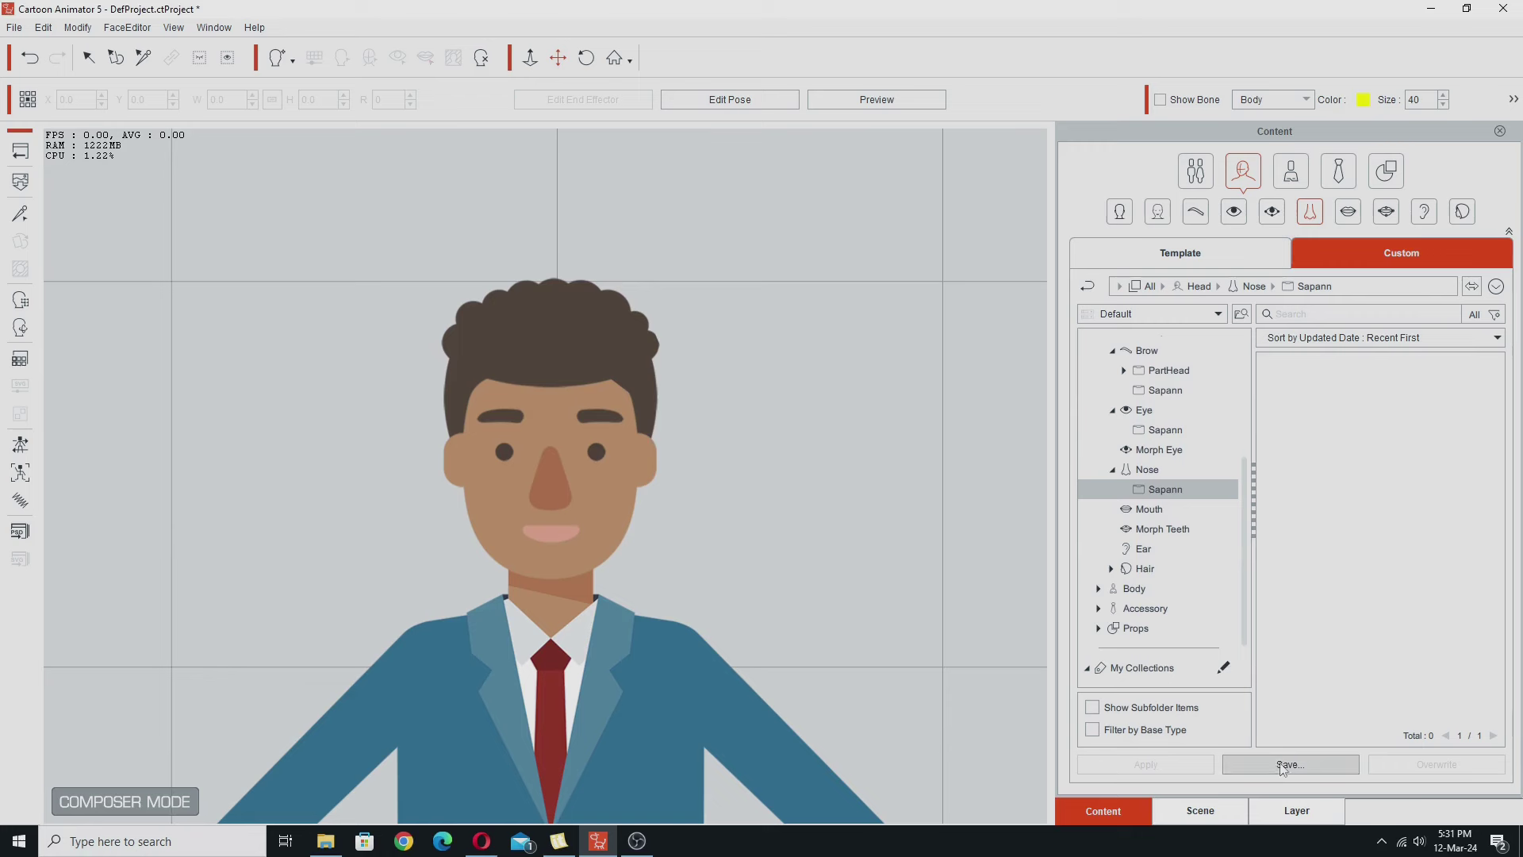
left_click(1282, 764)
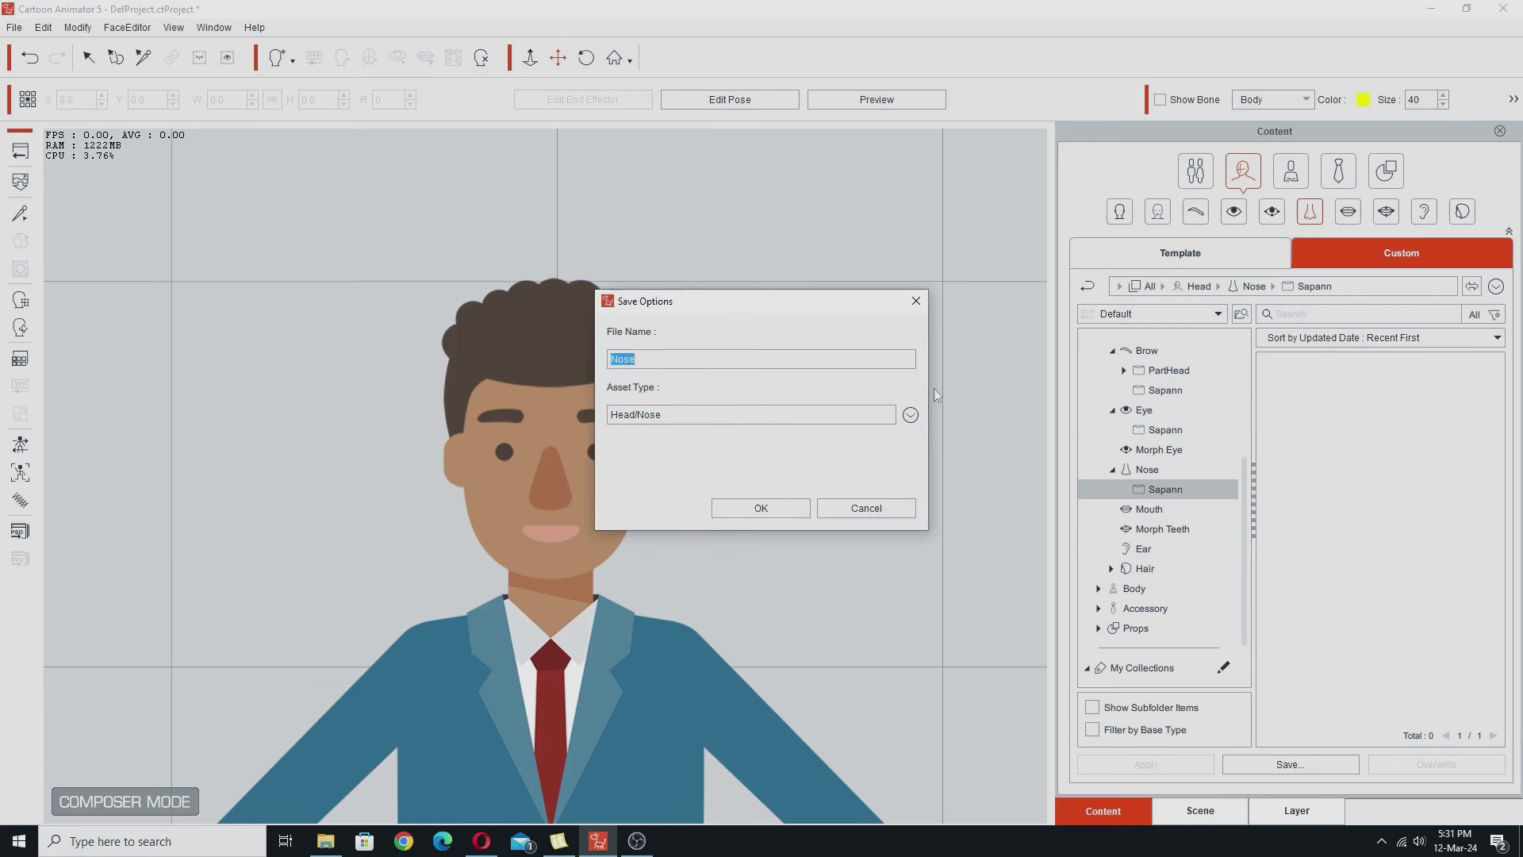
key("Home")
type("Sapann")
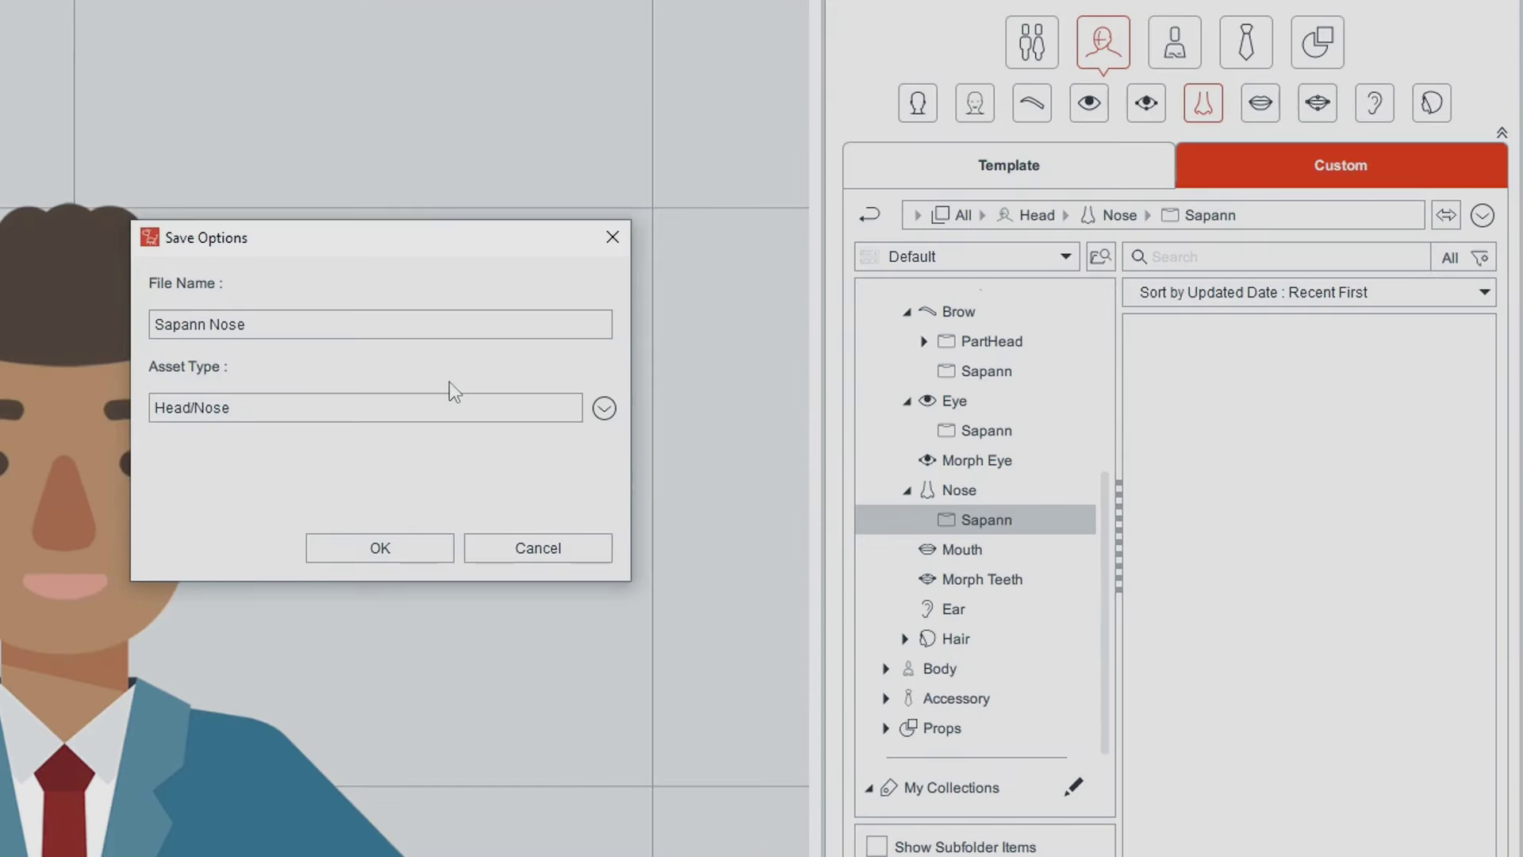
key("End")
type("01")
left_click(380, 549)
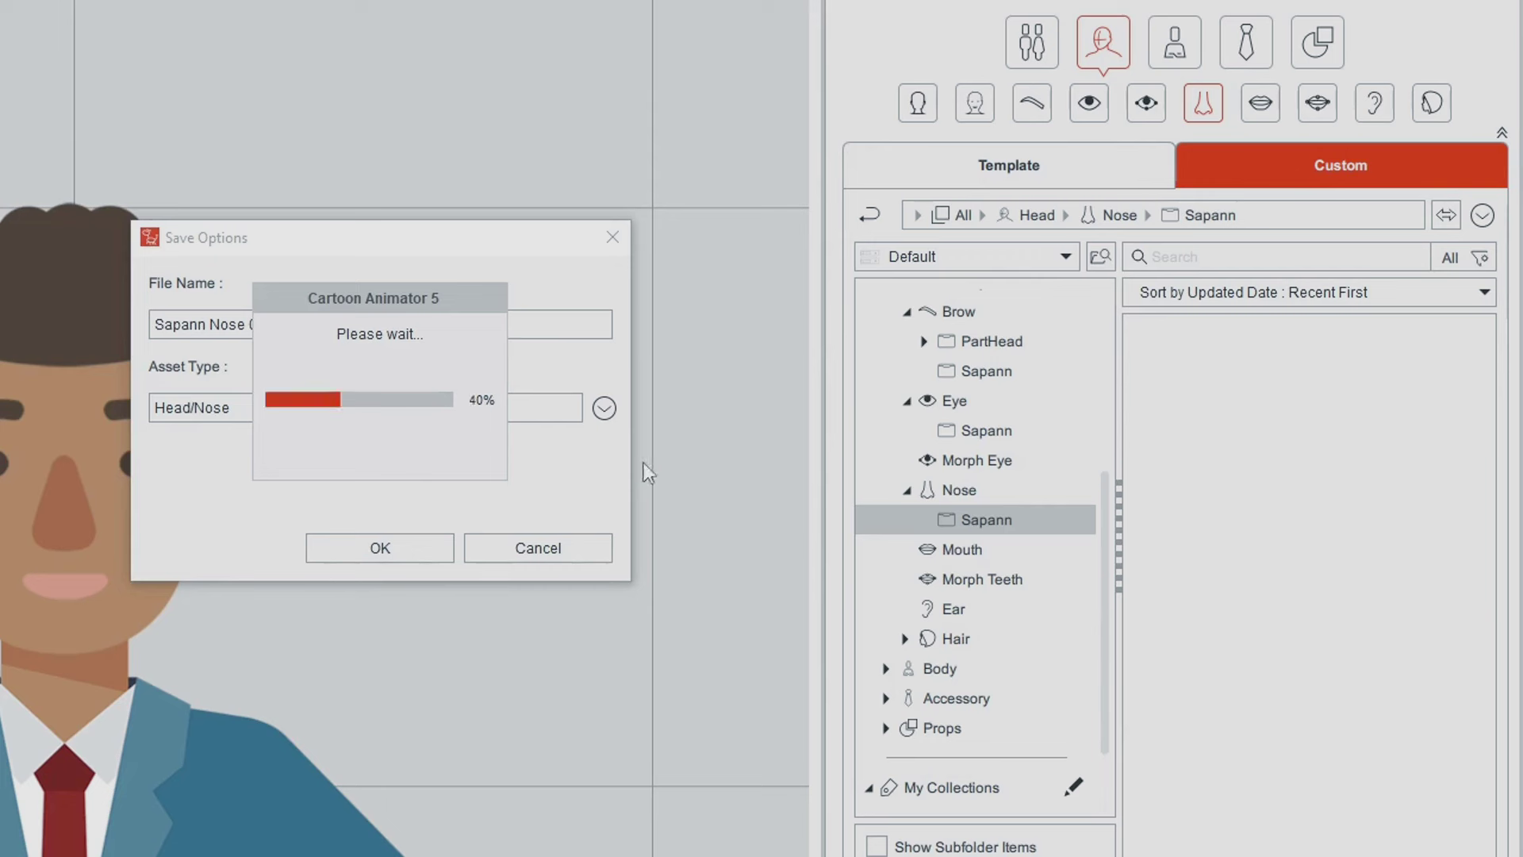
Create a subfolder named Sapann under the Mouth folder of the custom library
left_click(1264, 112)
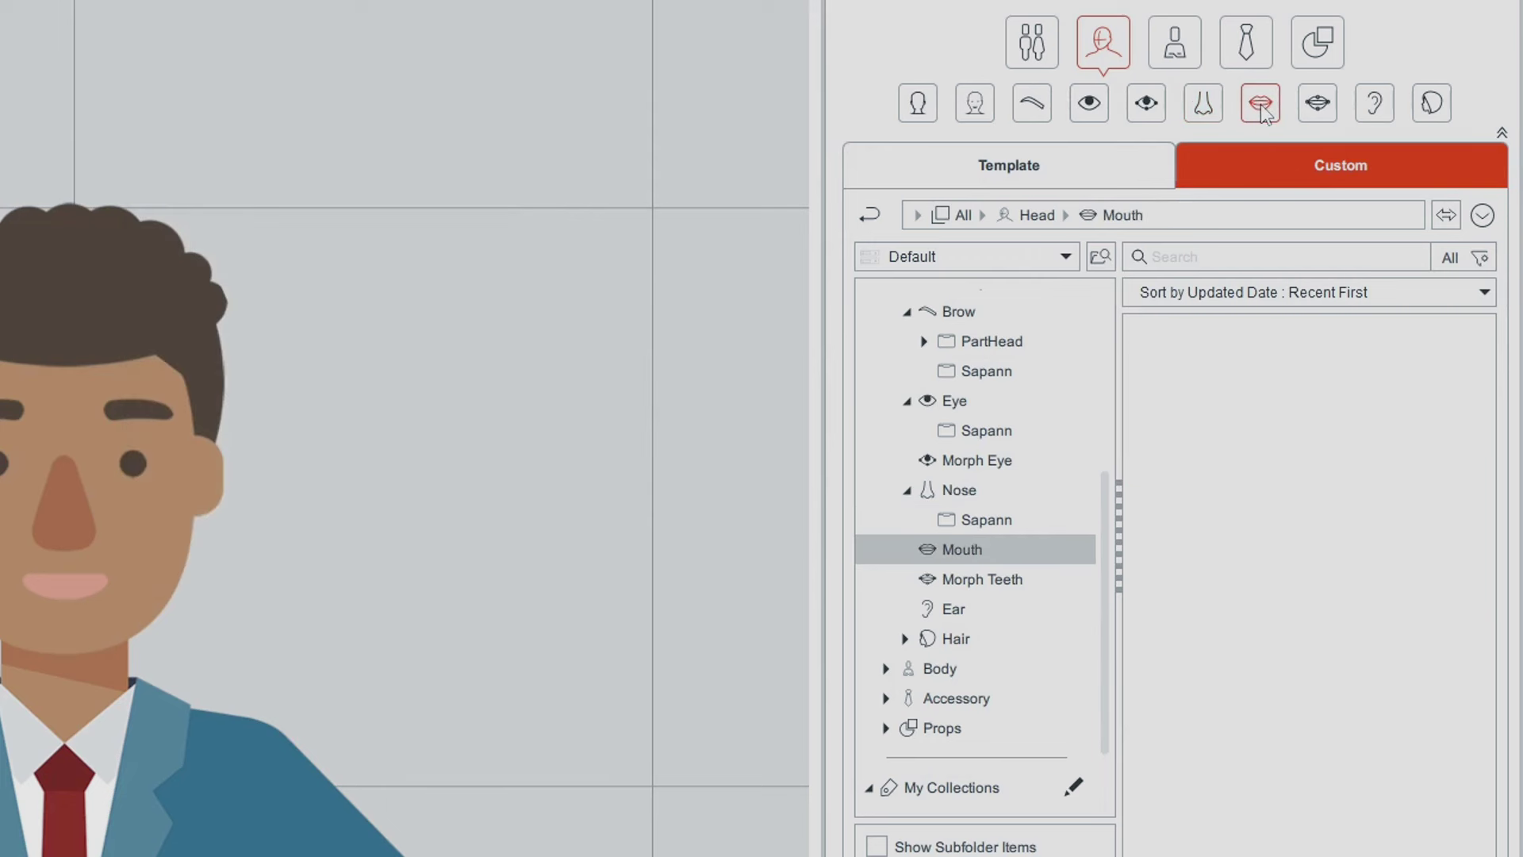
right_click(946, 549)
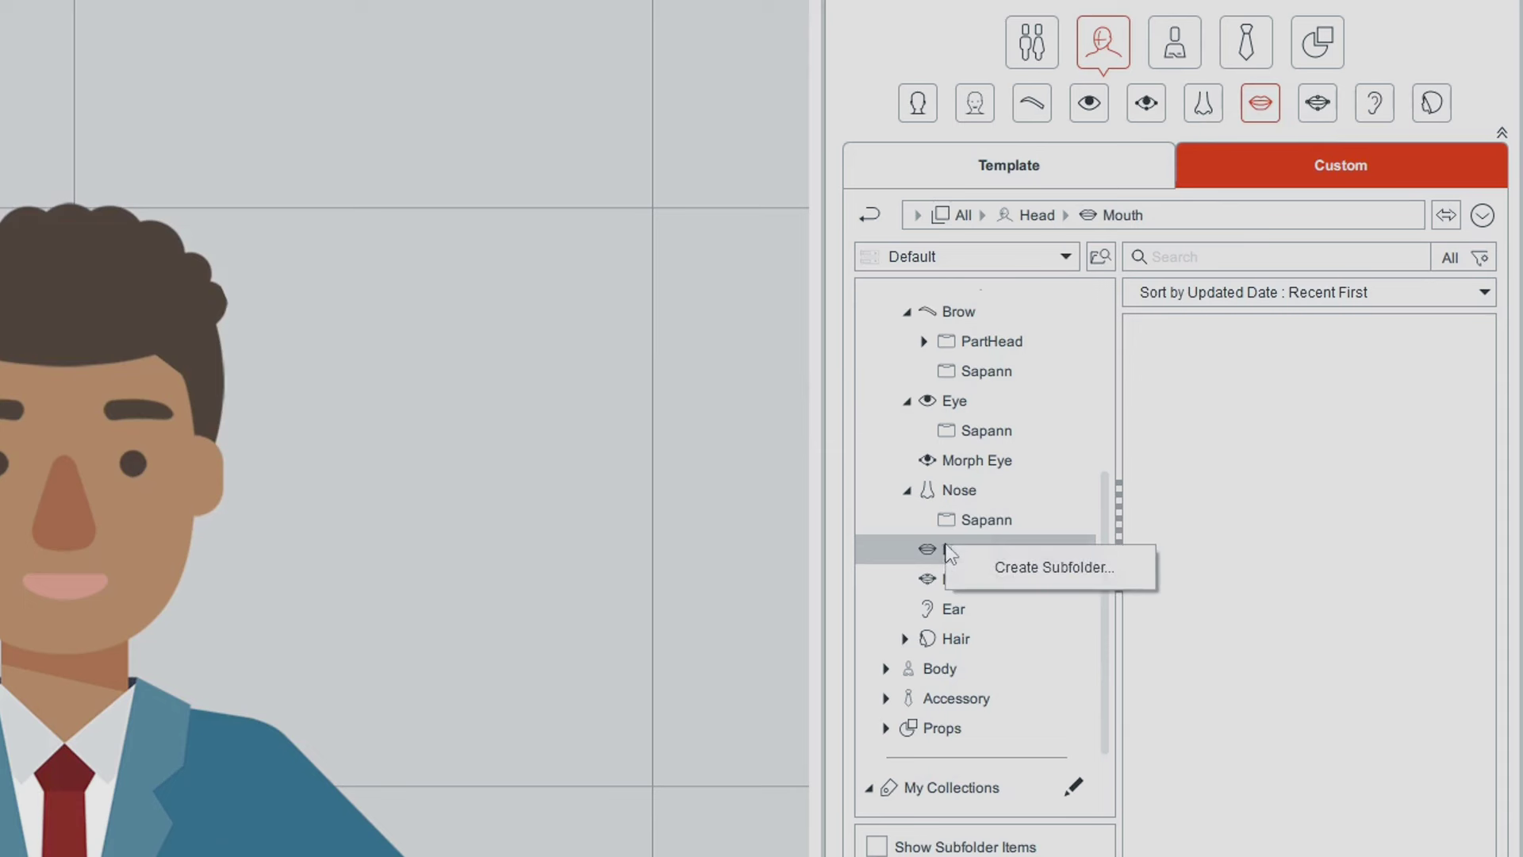
left_click(1001, 568)
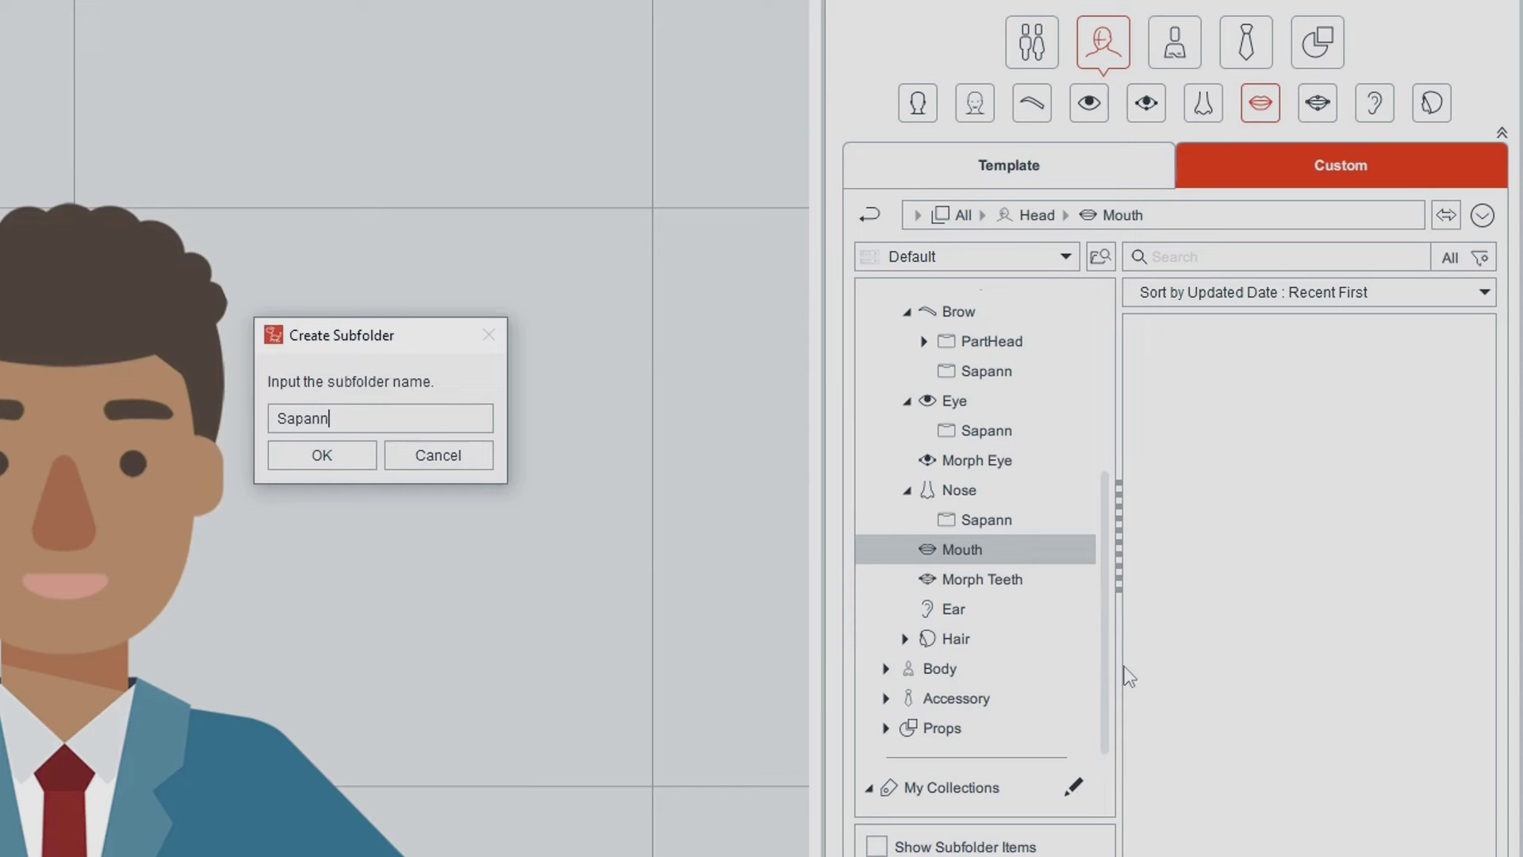
type("Sapann")
key("Return")
Save the character's mouth as Sapann Mouth 01 in the Mouth category's Sapann folder
double_click(1226, 407)
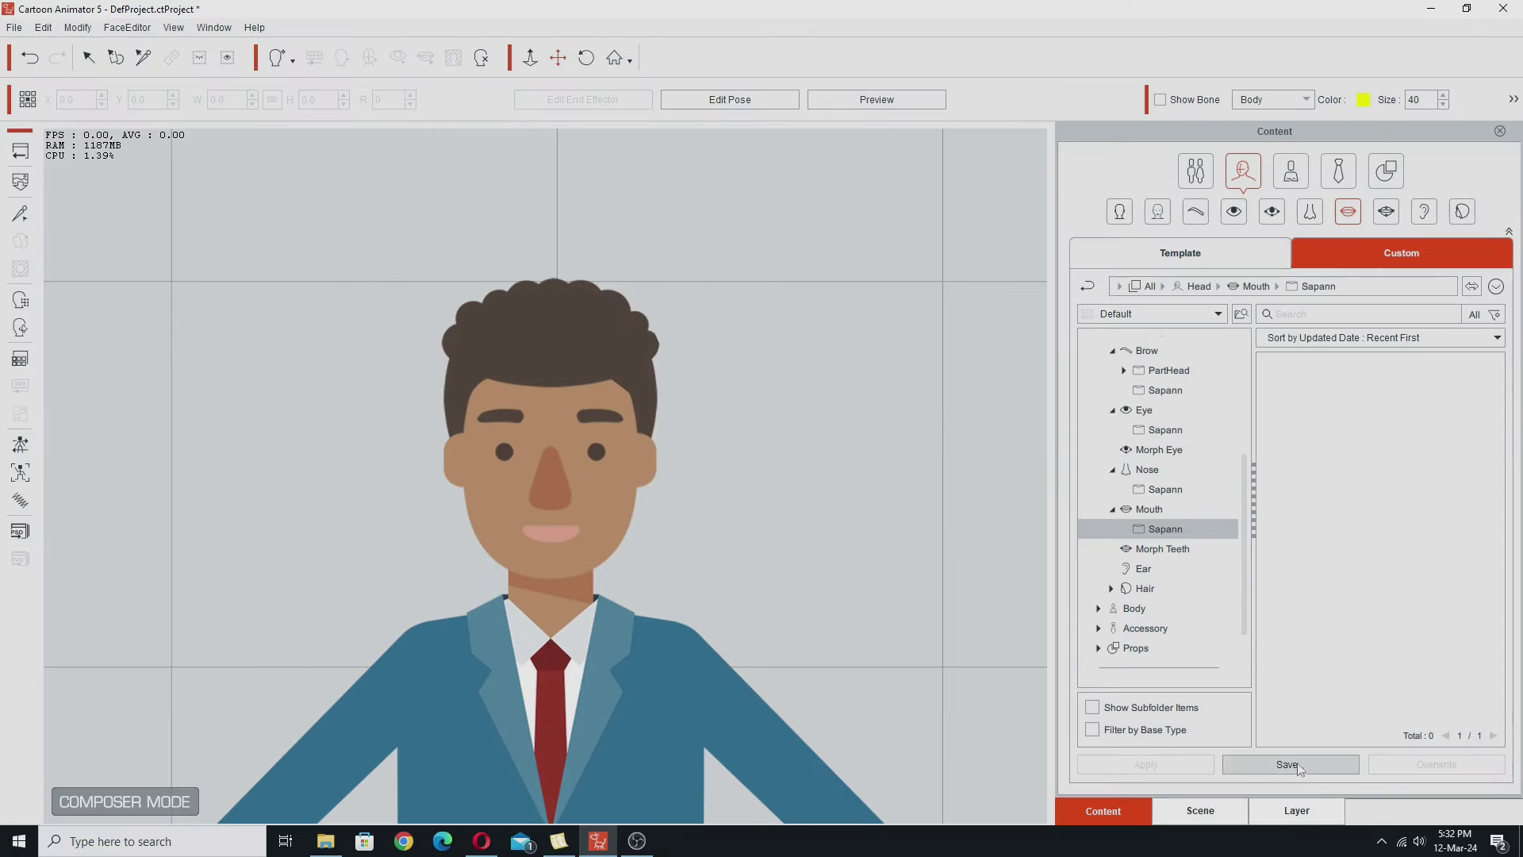
left_click(1183, 856)
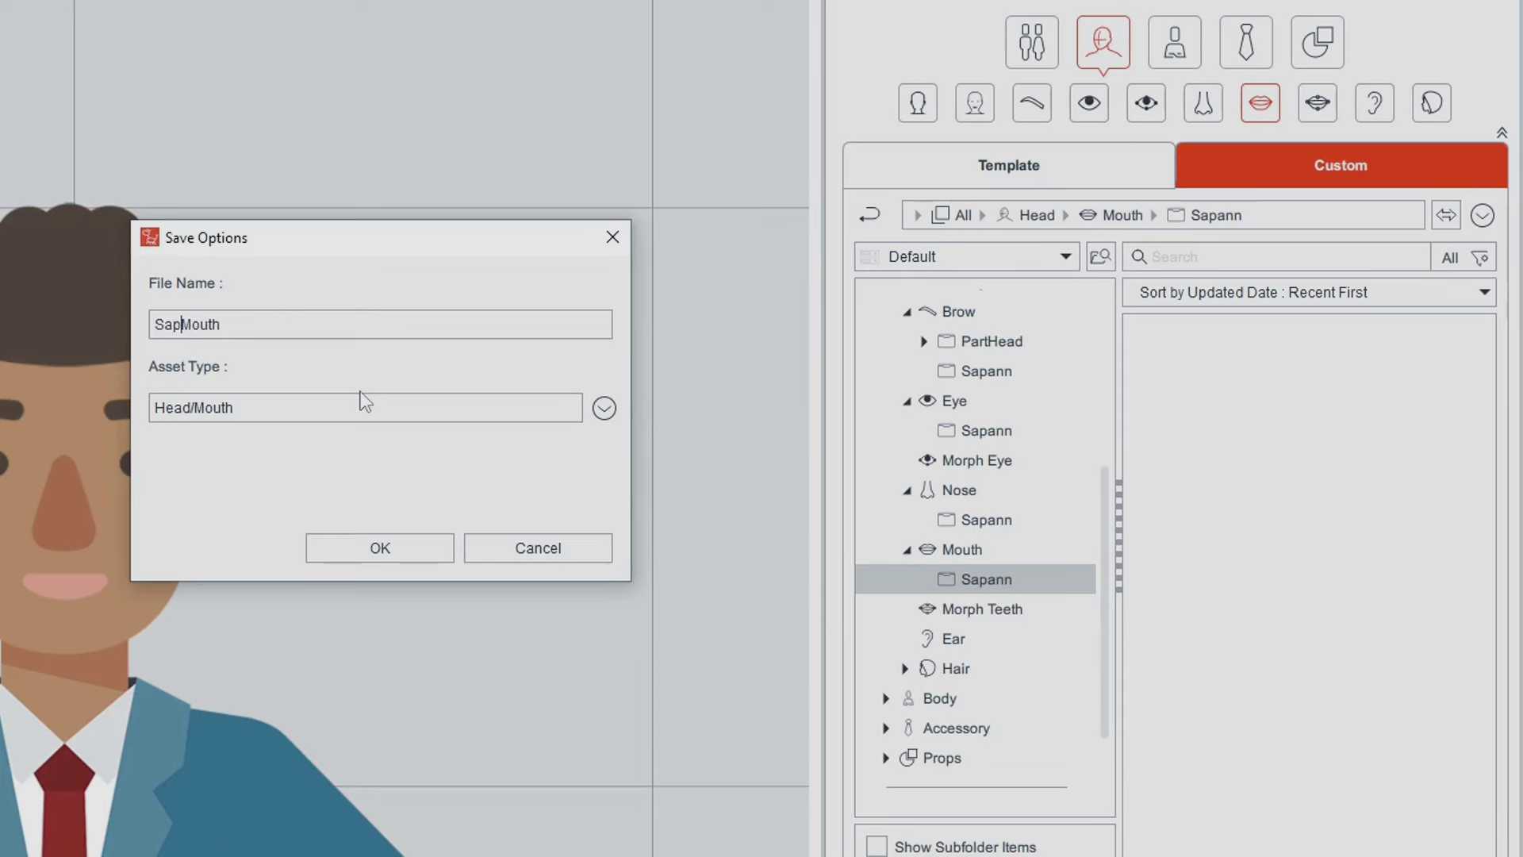
type("ann")
left_click(393, 546)
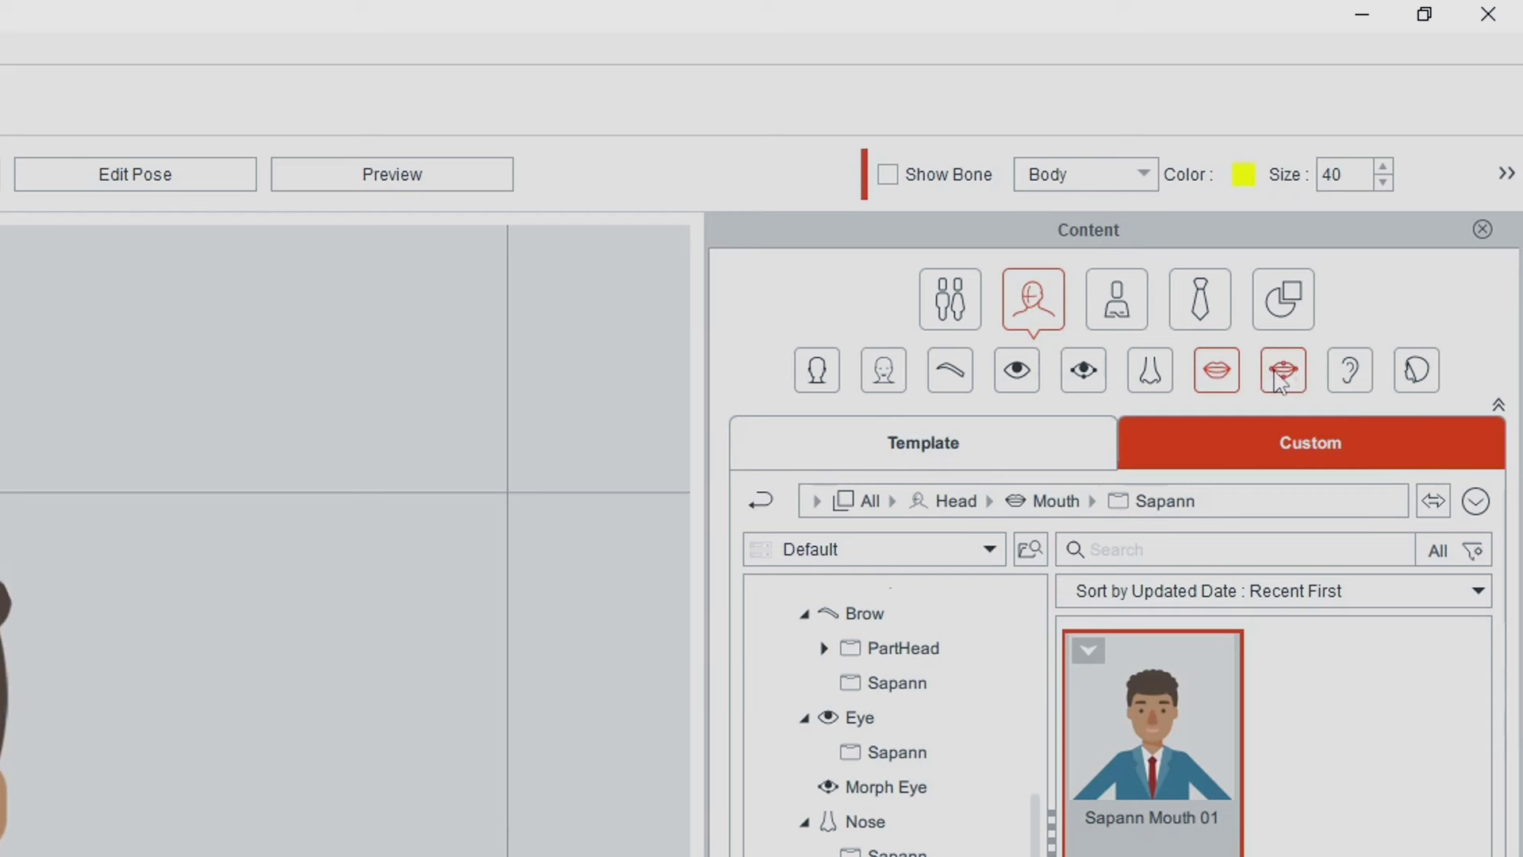
Create a subfolder named Sapann under the Ear folder of the custom library
left_click(1352, 382)
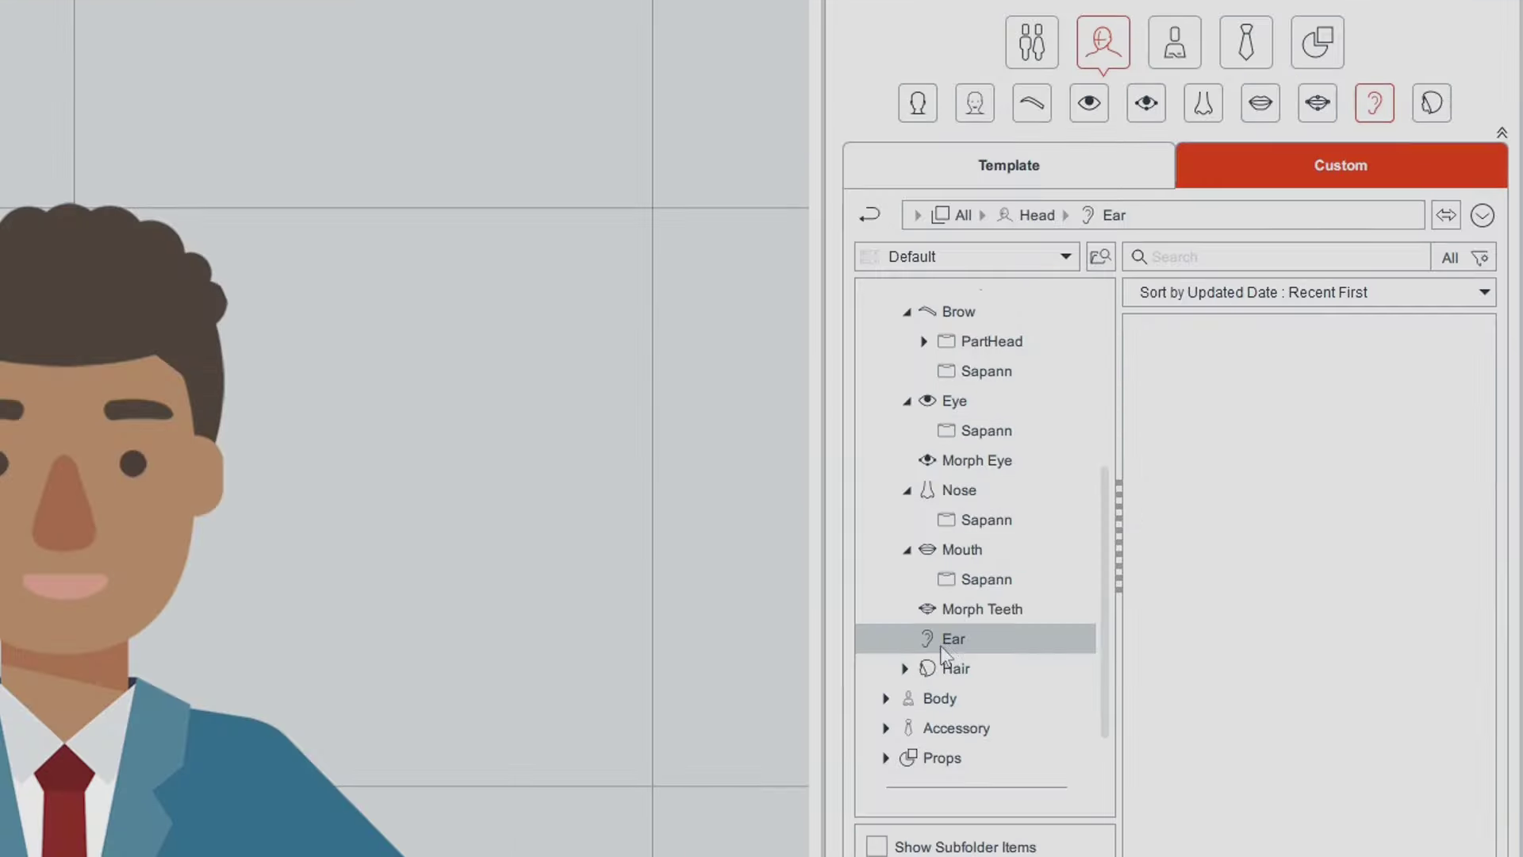
right_click(952, 643)
left_click(970, 660)
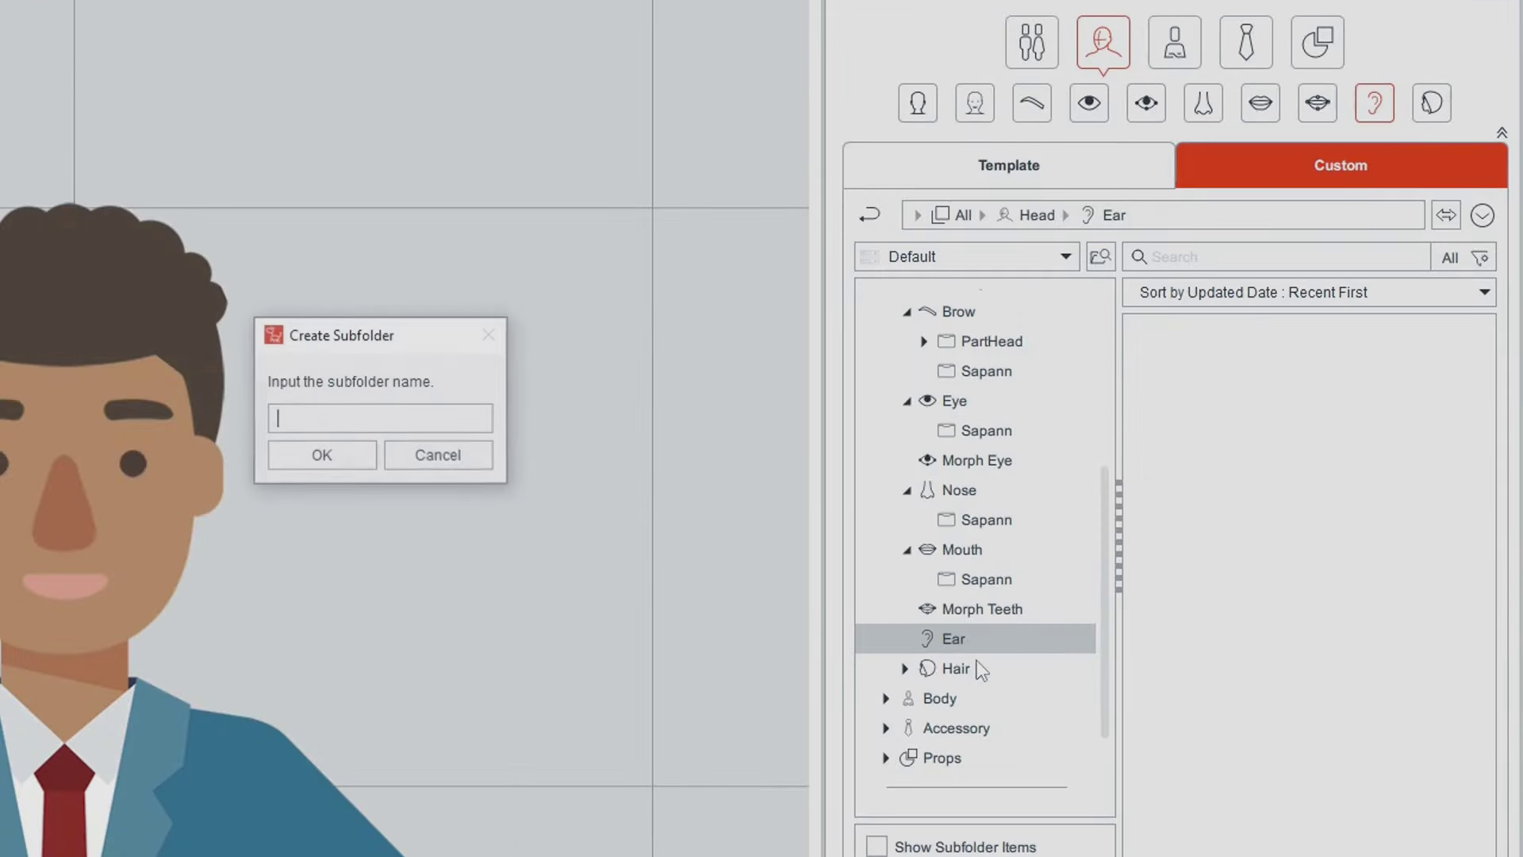
type("Sapann")
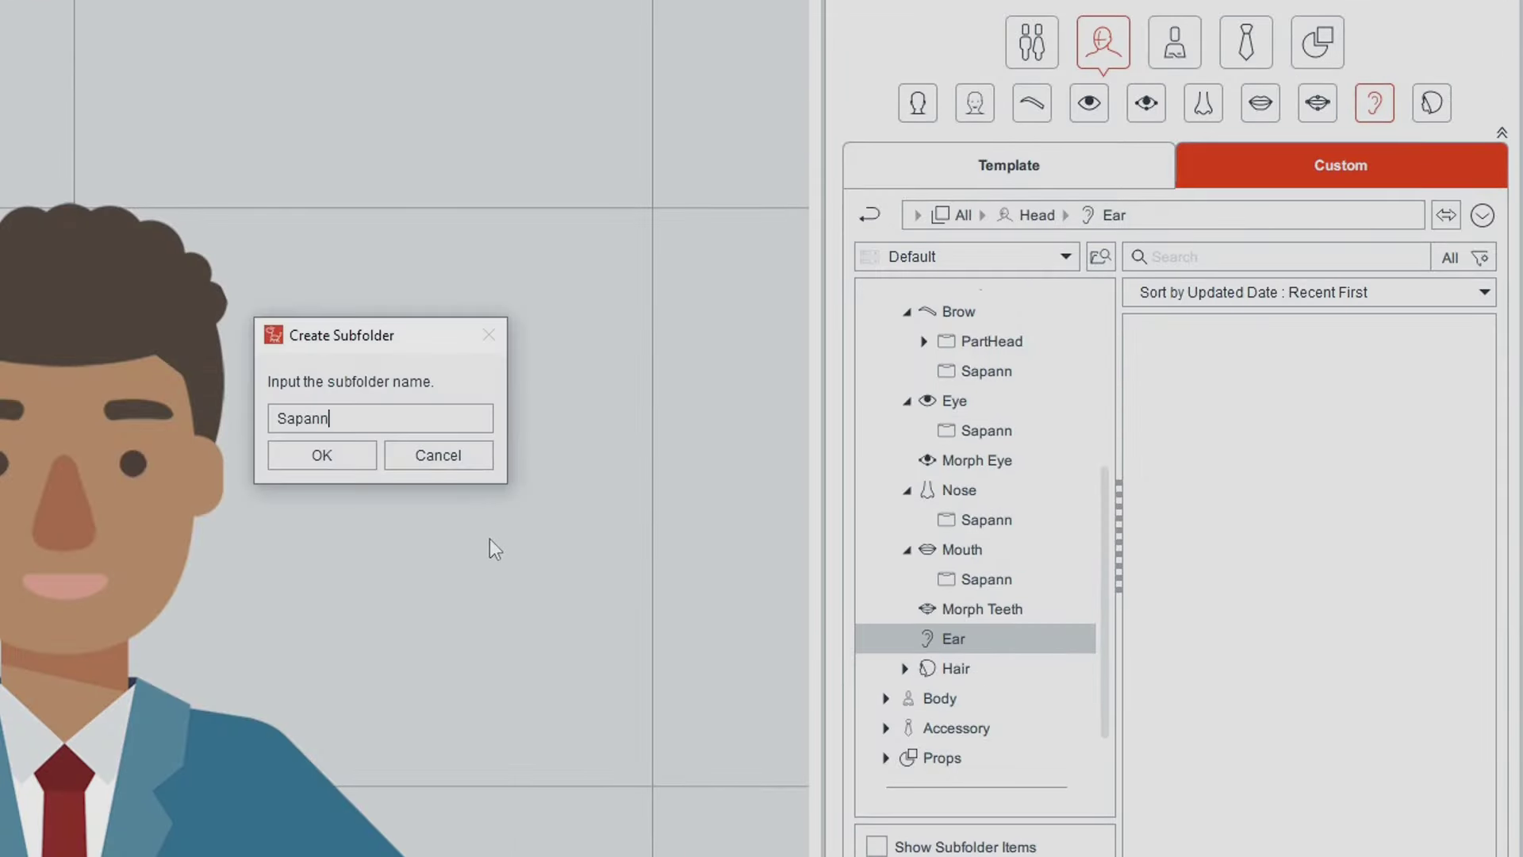
key("Return")
Save the character's ears as Sapann Ear 01 in the Ear category's Sapann folder
double_click(1241, 418)
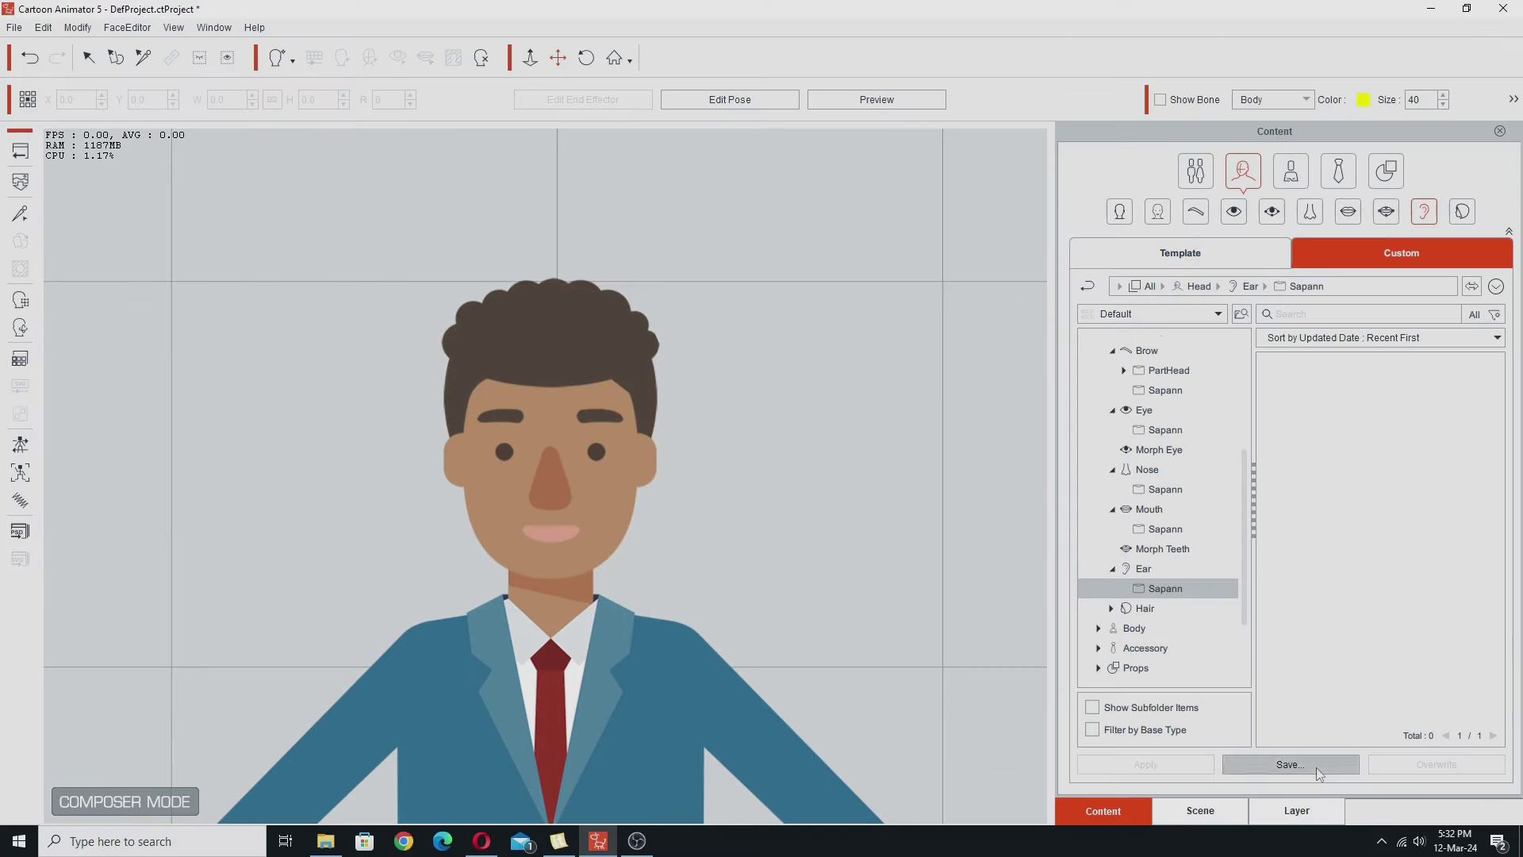
left_click(1316, 766)
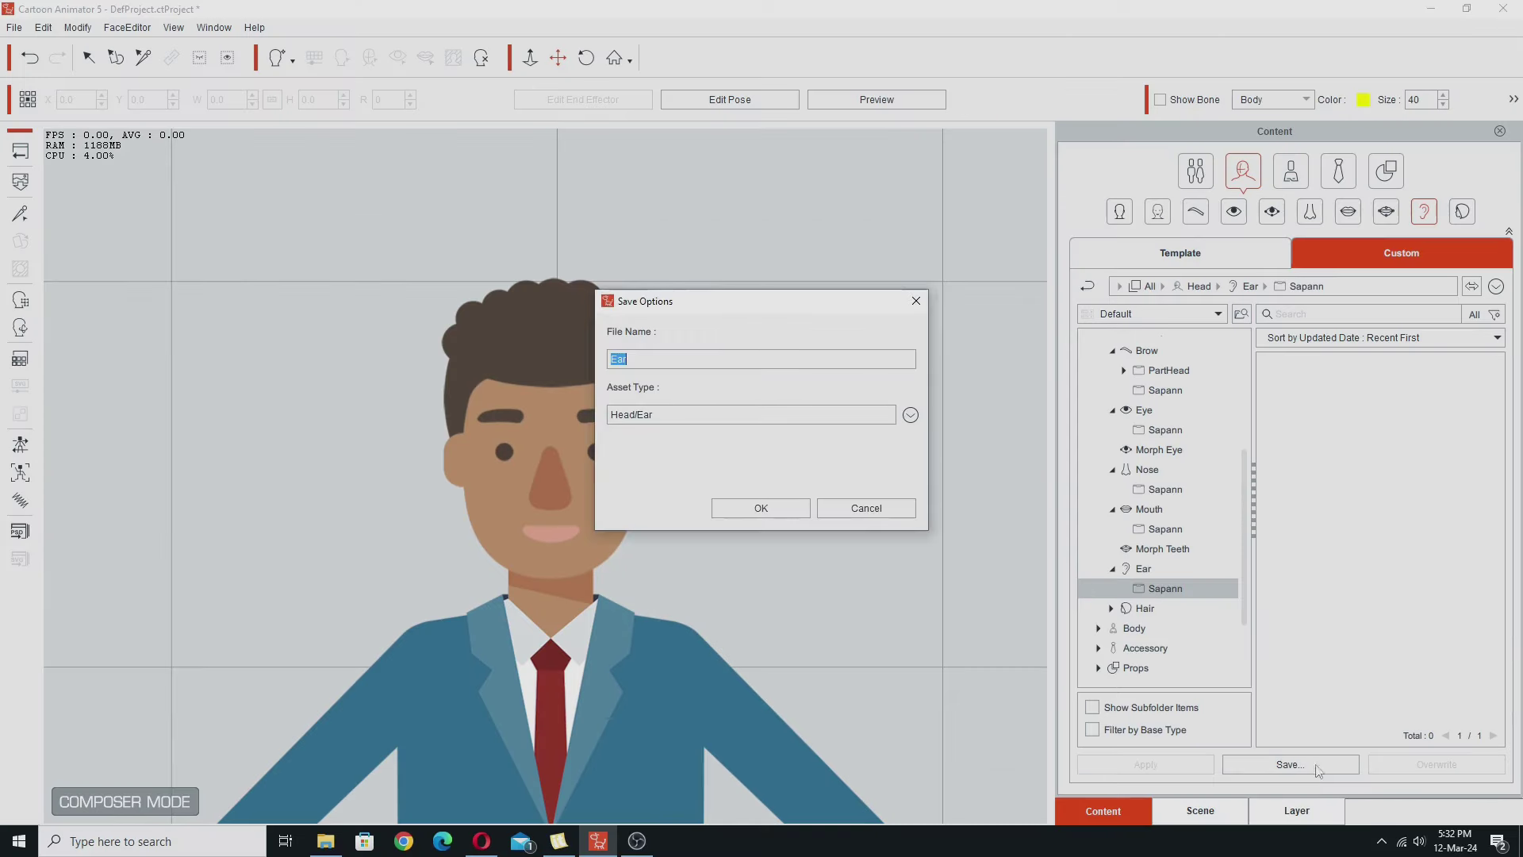
left_click(611, 361)
type("Sapan")
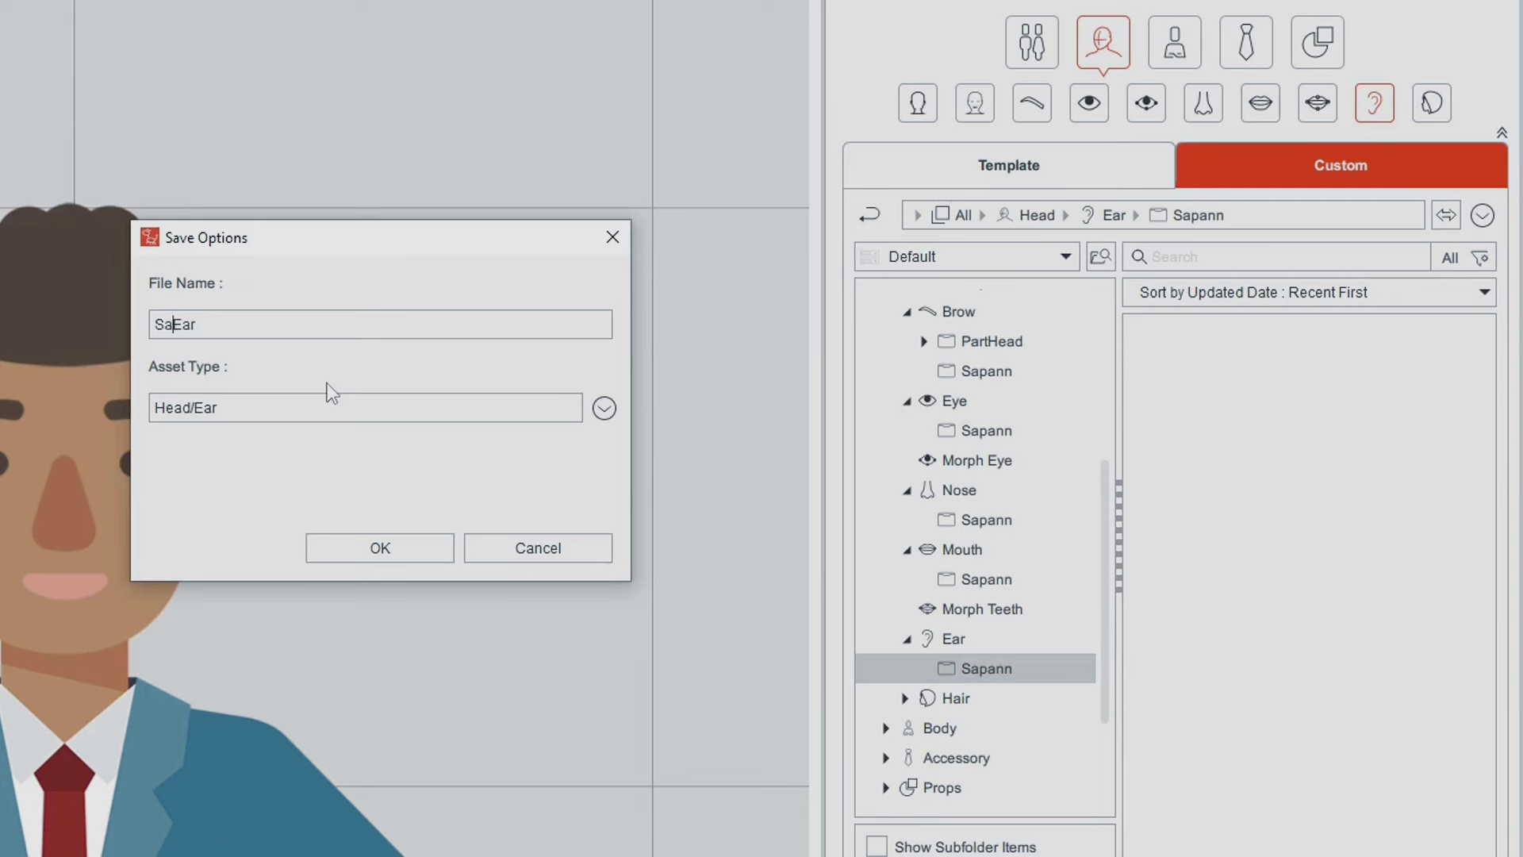
type("n")
key("Return")
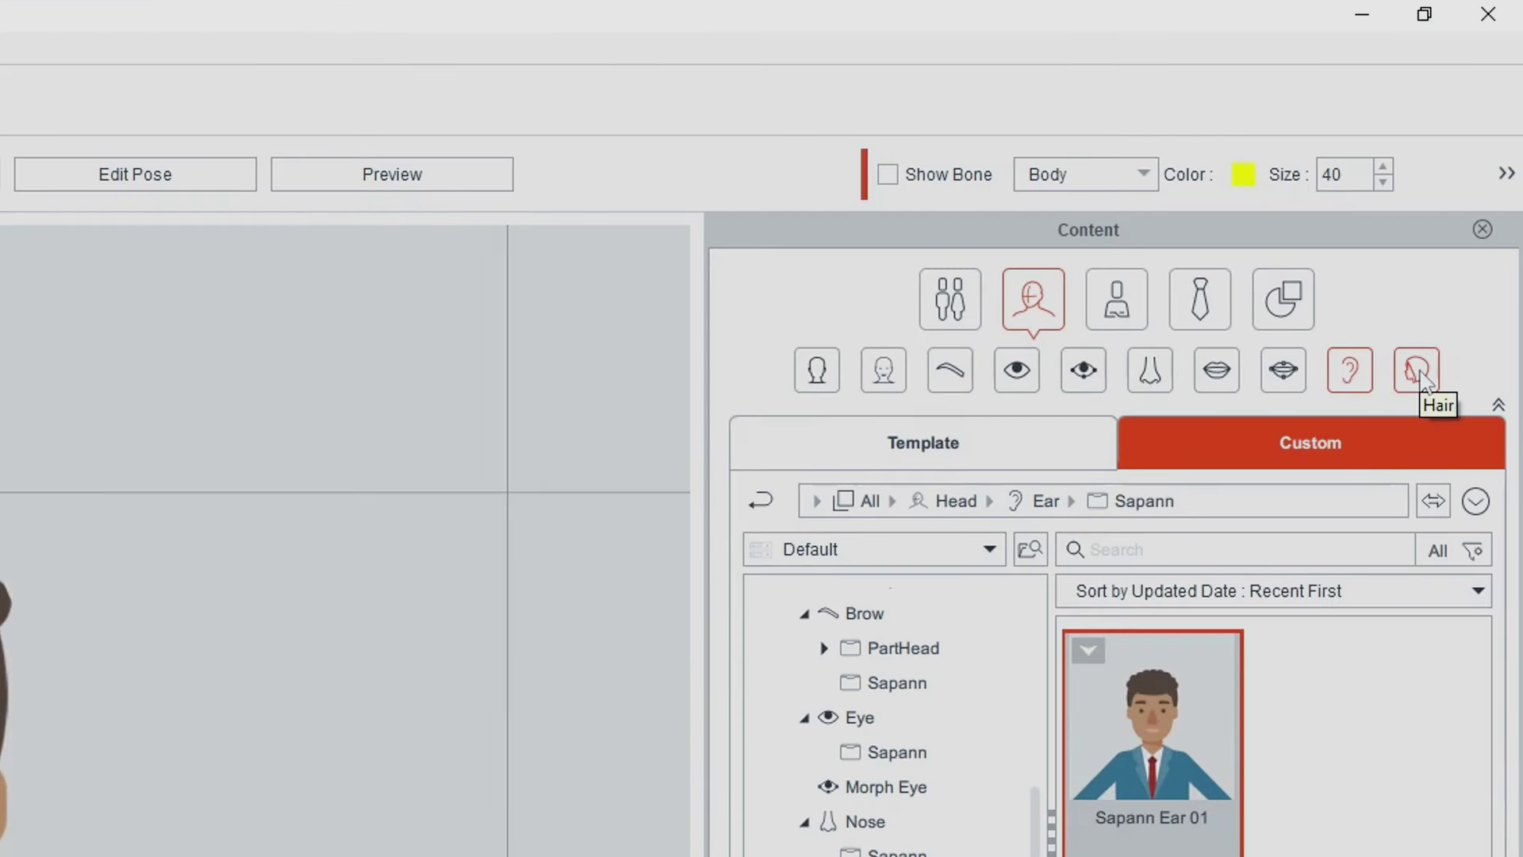
Create a subfolder named Sapann under the Hair folder of the custom library
left_click(1416, 370)
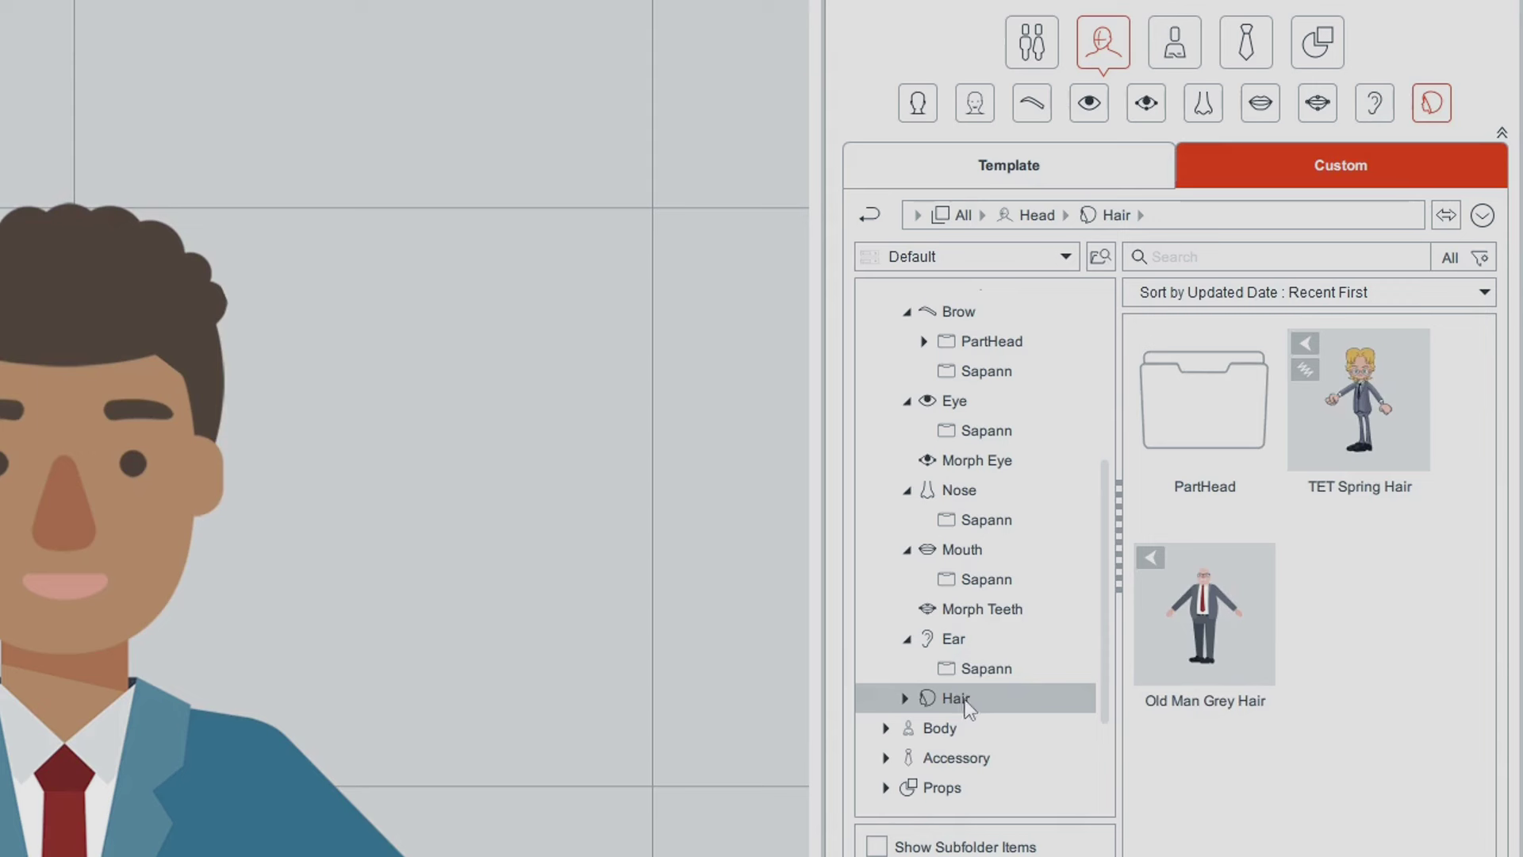
right_click(968, 703)
left_click(1010, 792)
type("Sapan")
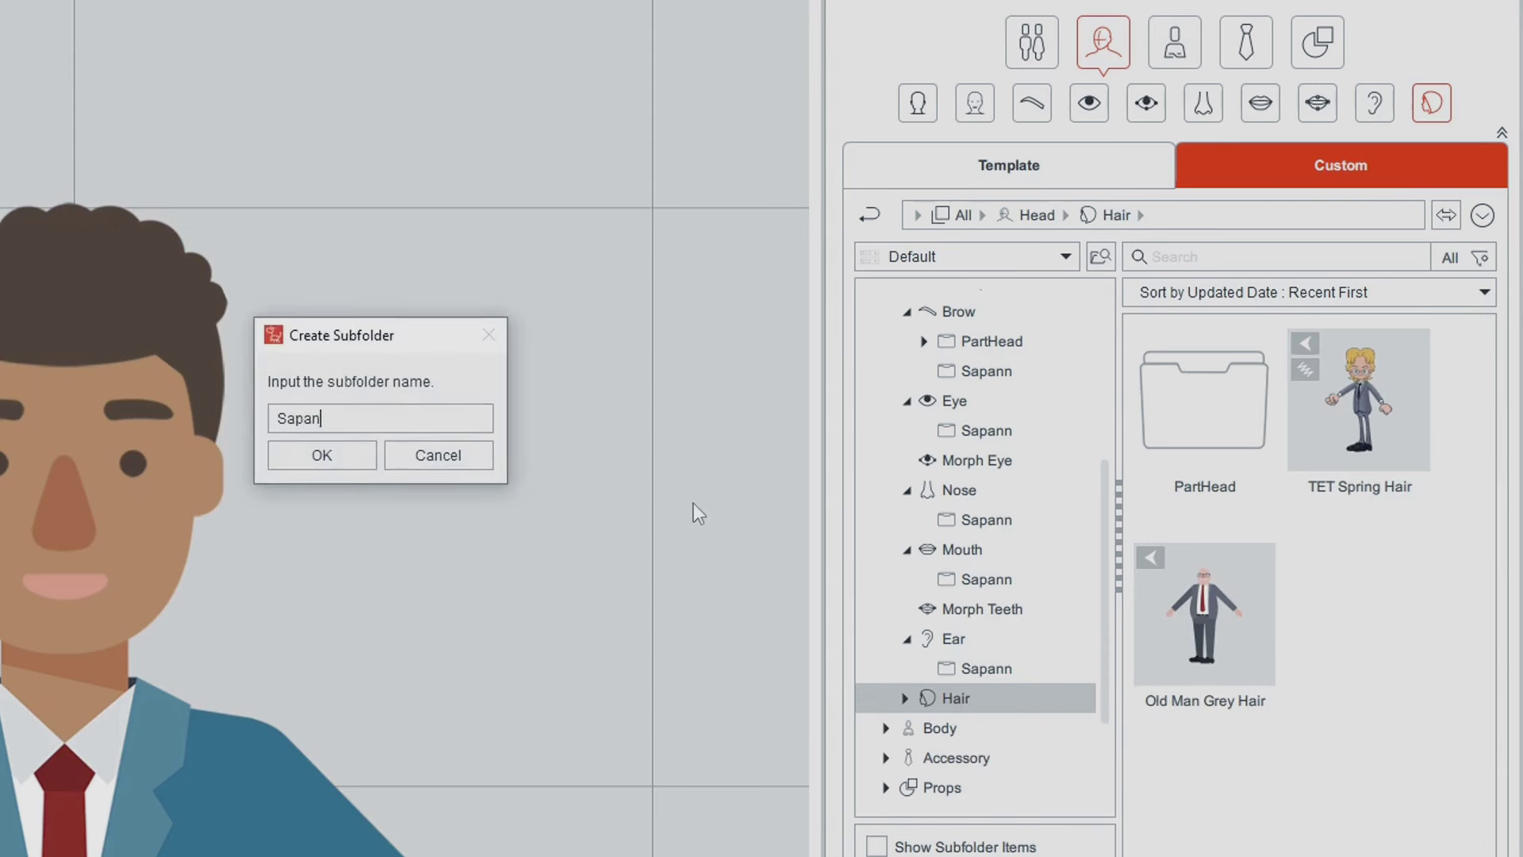
type("n")
key("Return")
Save the character's hair as Sapann Hair 01 in the Hair category's Sapann folder
double_click(1201, 392)
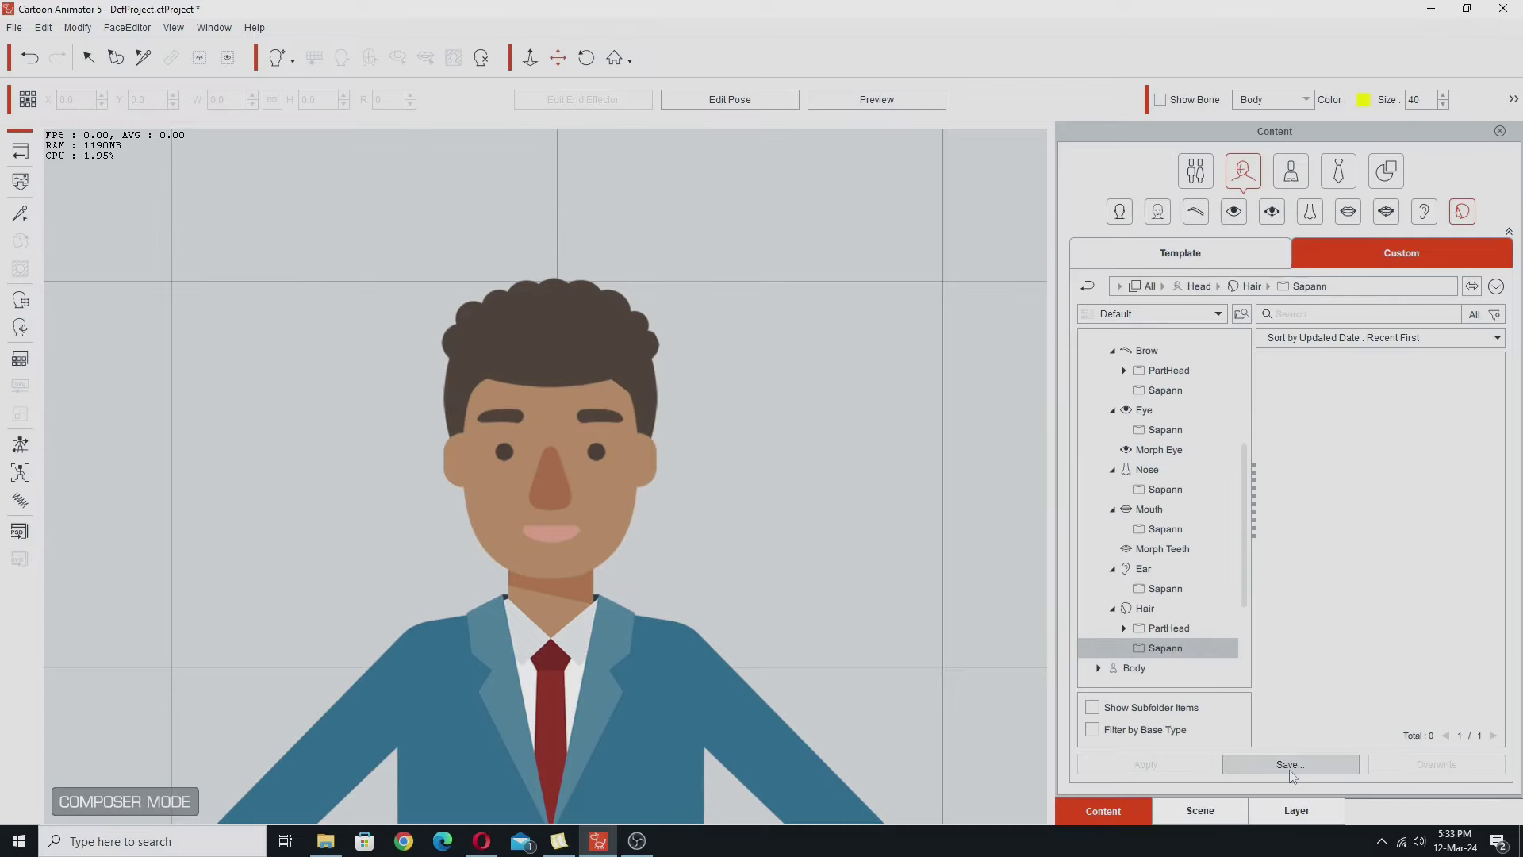
left_click(1291, 769)
key("Home")
type("Sapann Hair")
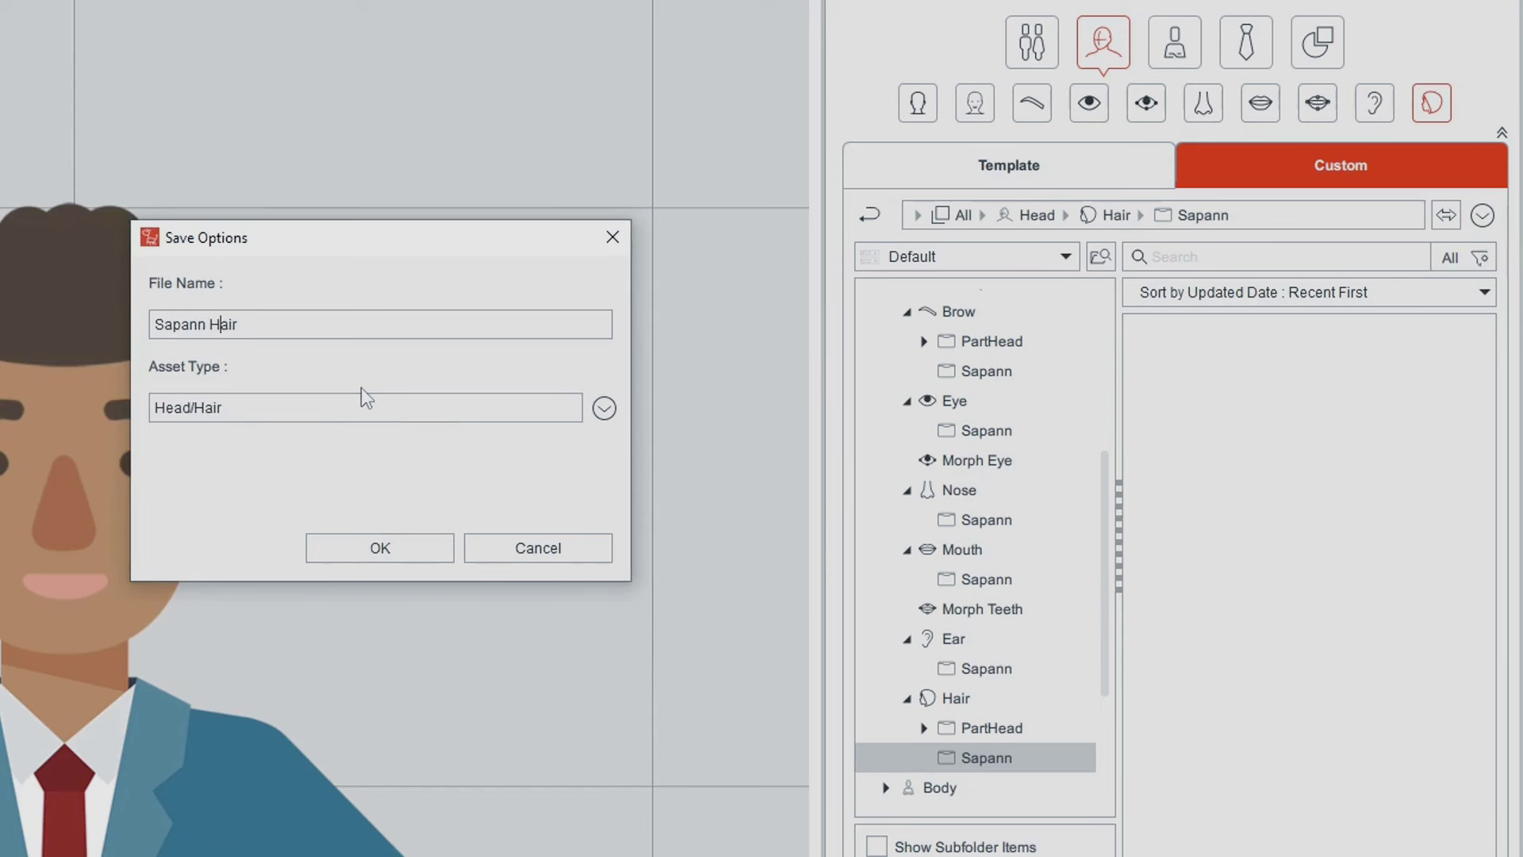
type(" 01")
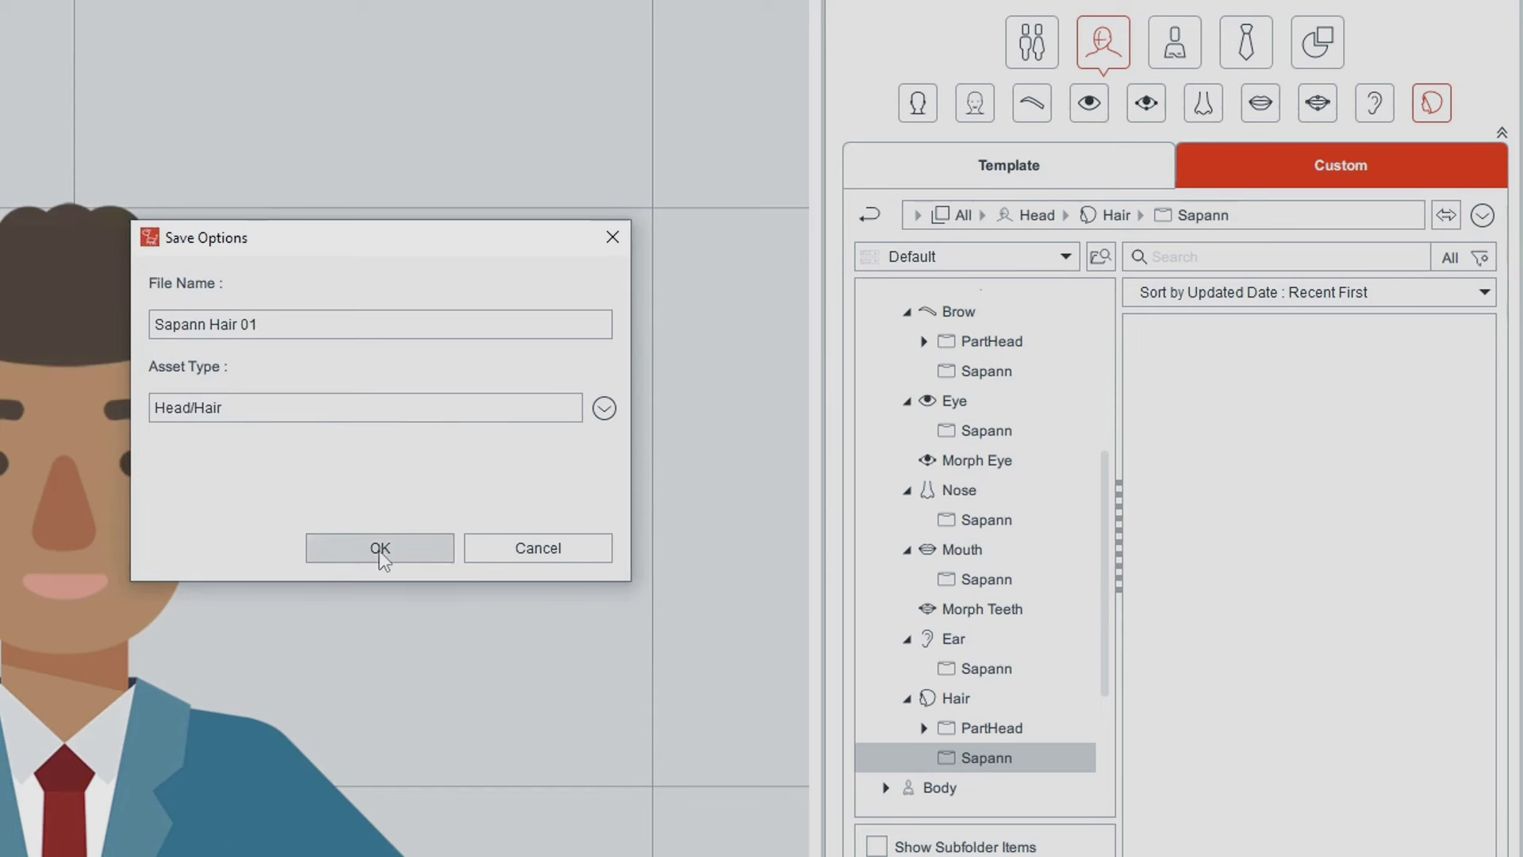
left_click(378, 548)
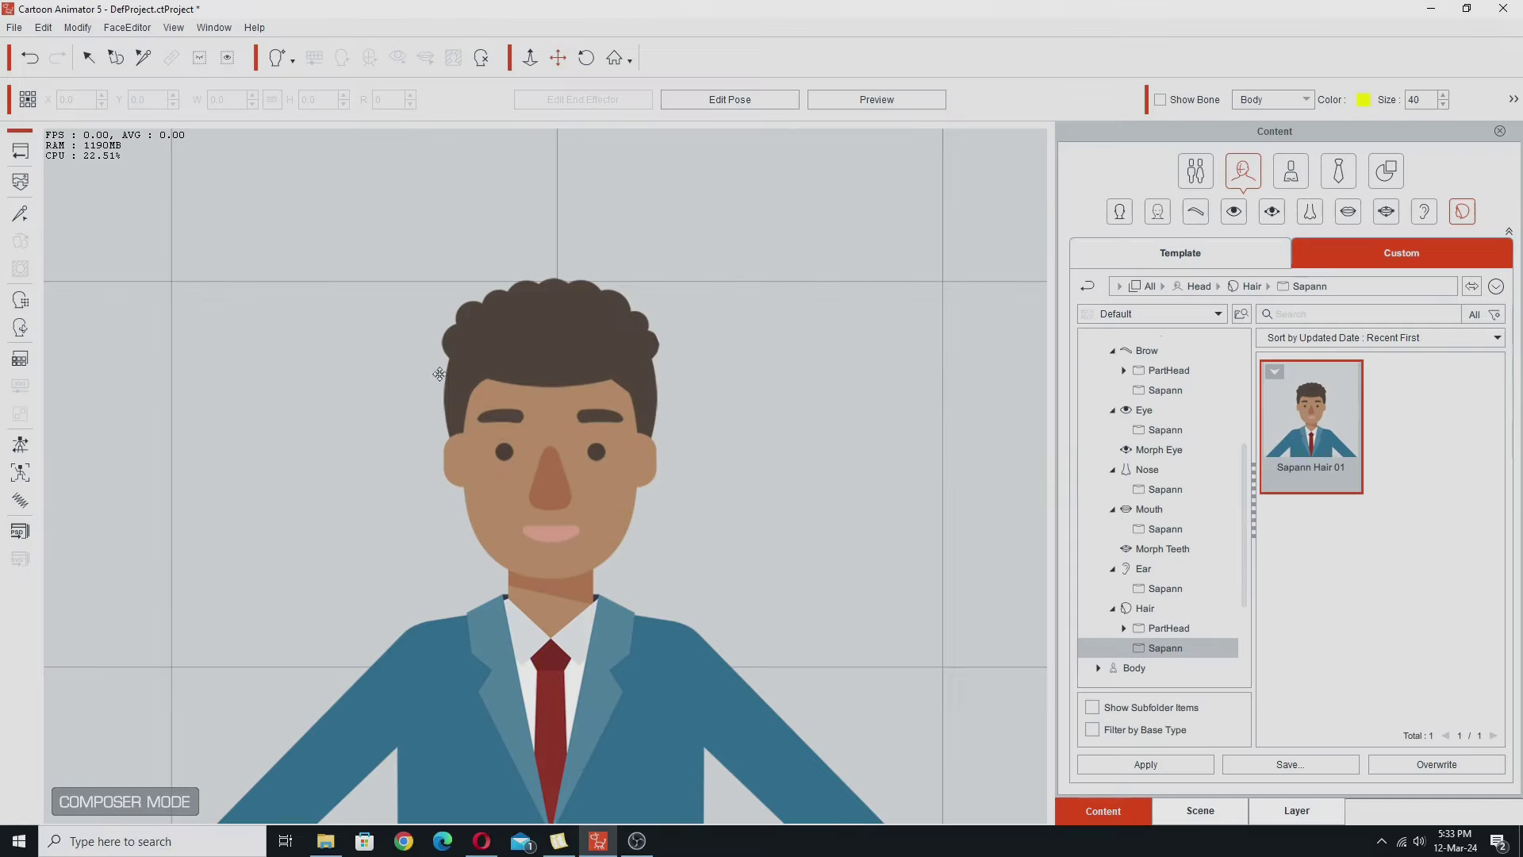
Create a subfolder named Sapann under the Body category's Hands folder of the custom library
left_click(1291, 172)
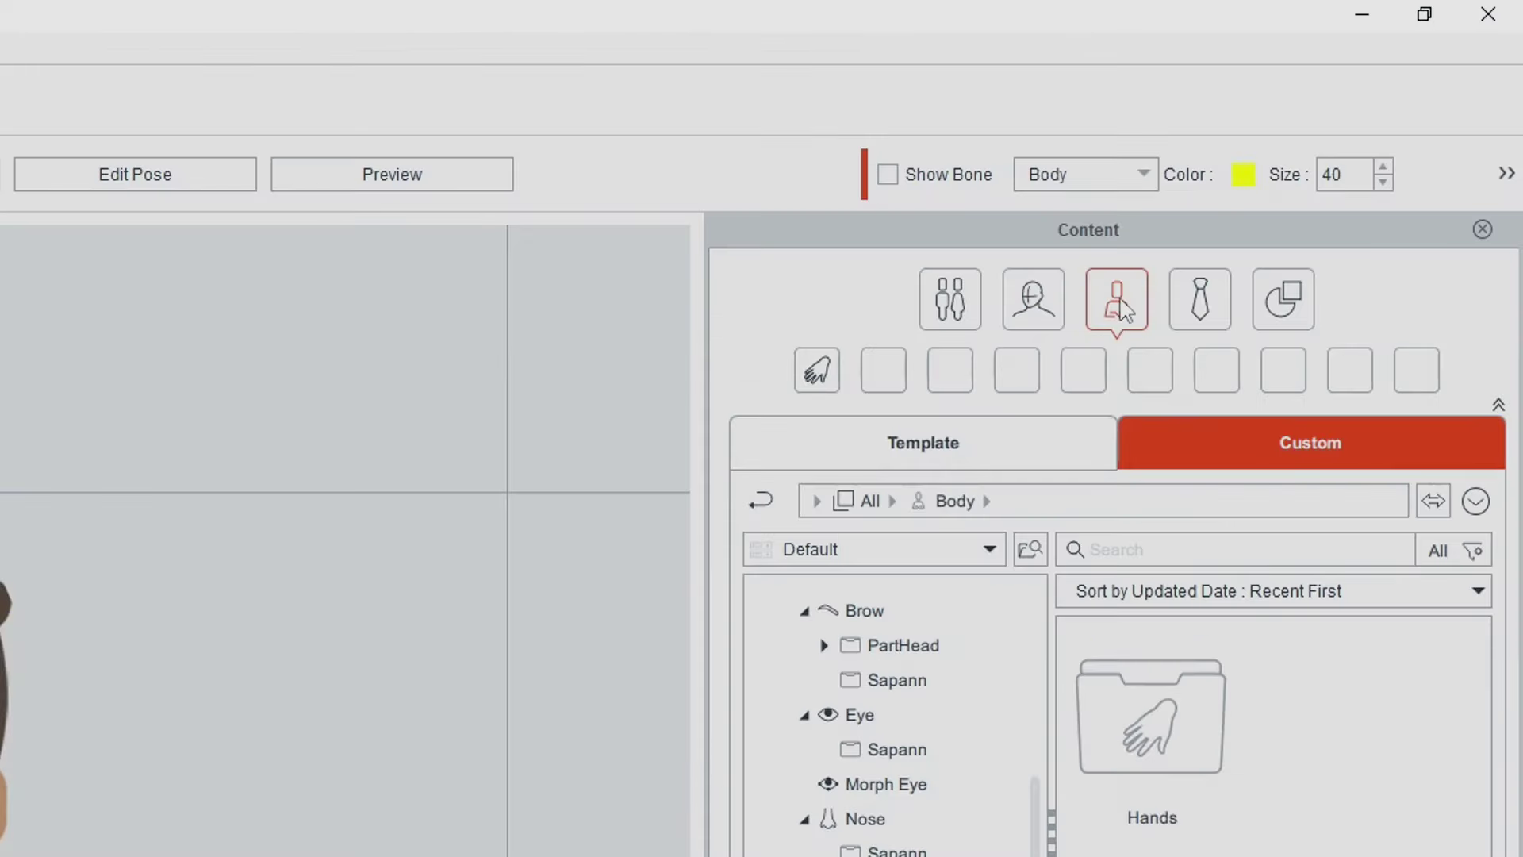
left_click(817, 369)
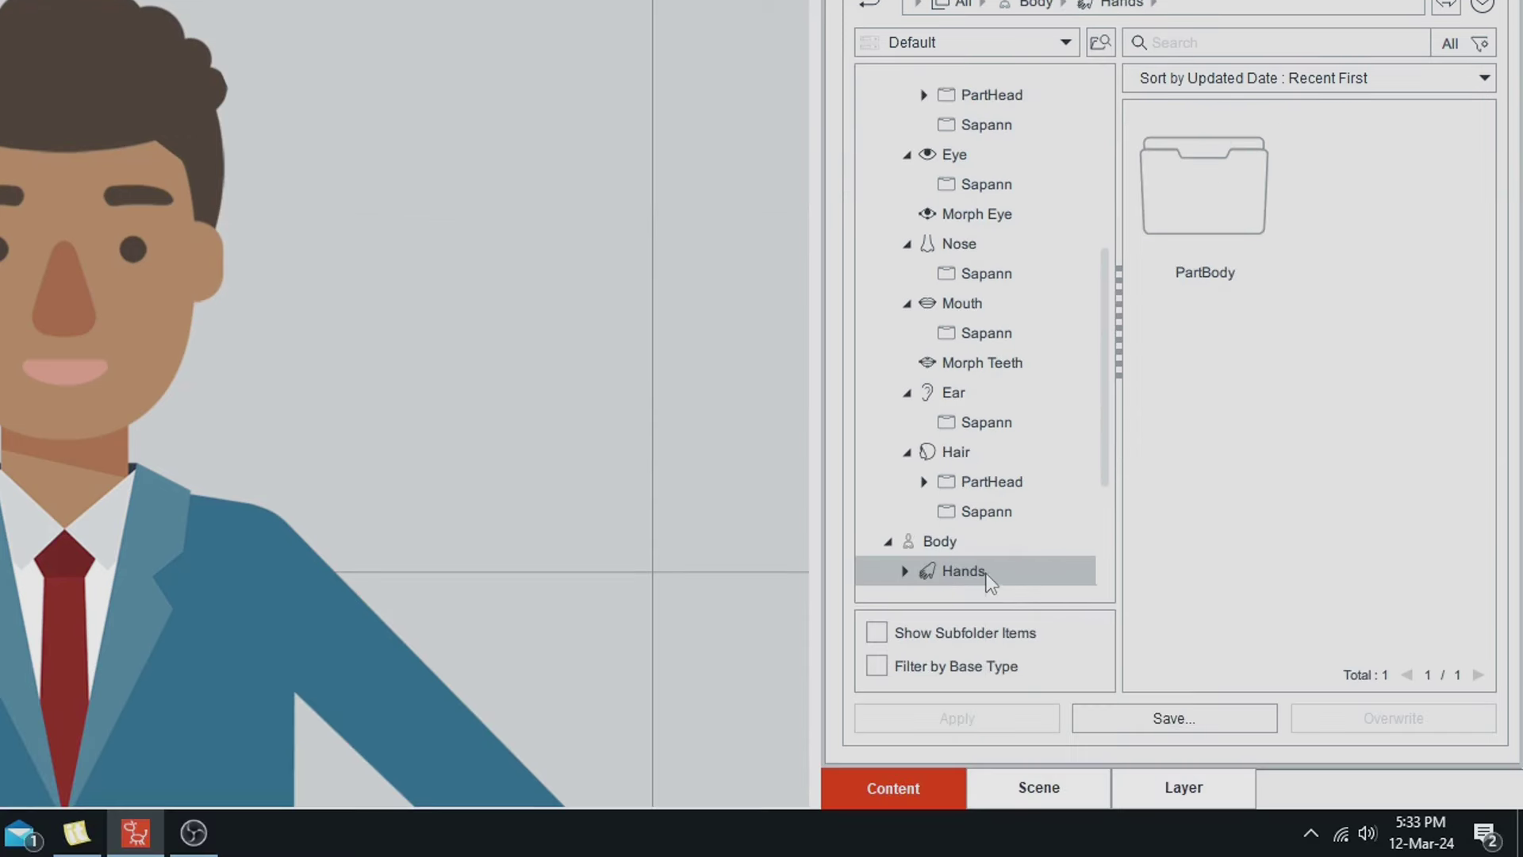
right_click(990, 583)
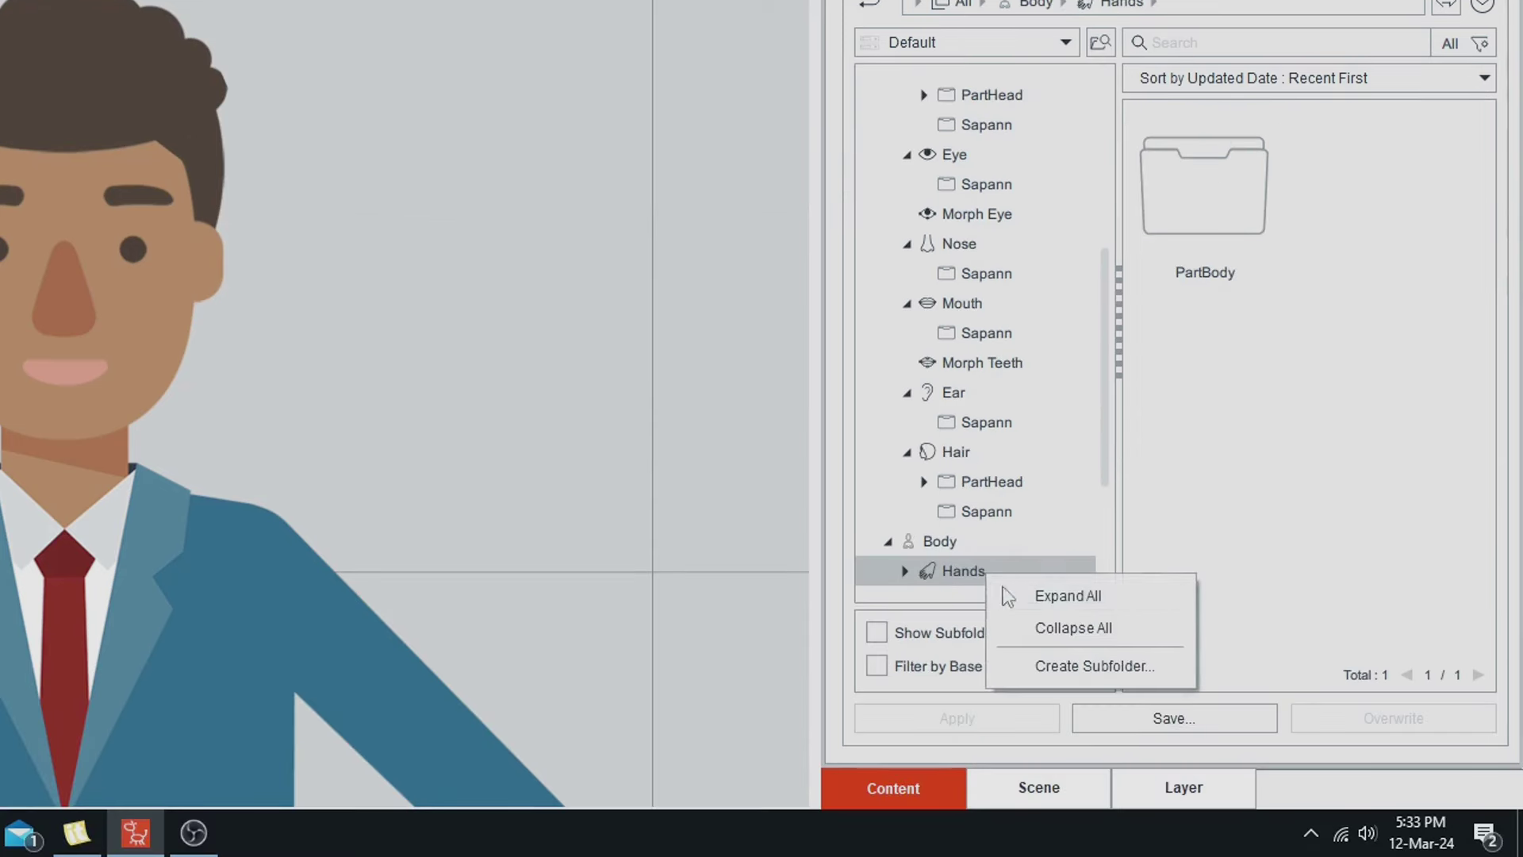
left_click(1044, 665)
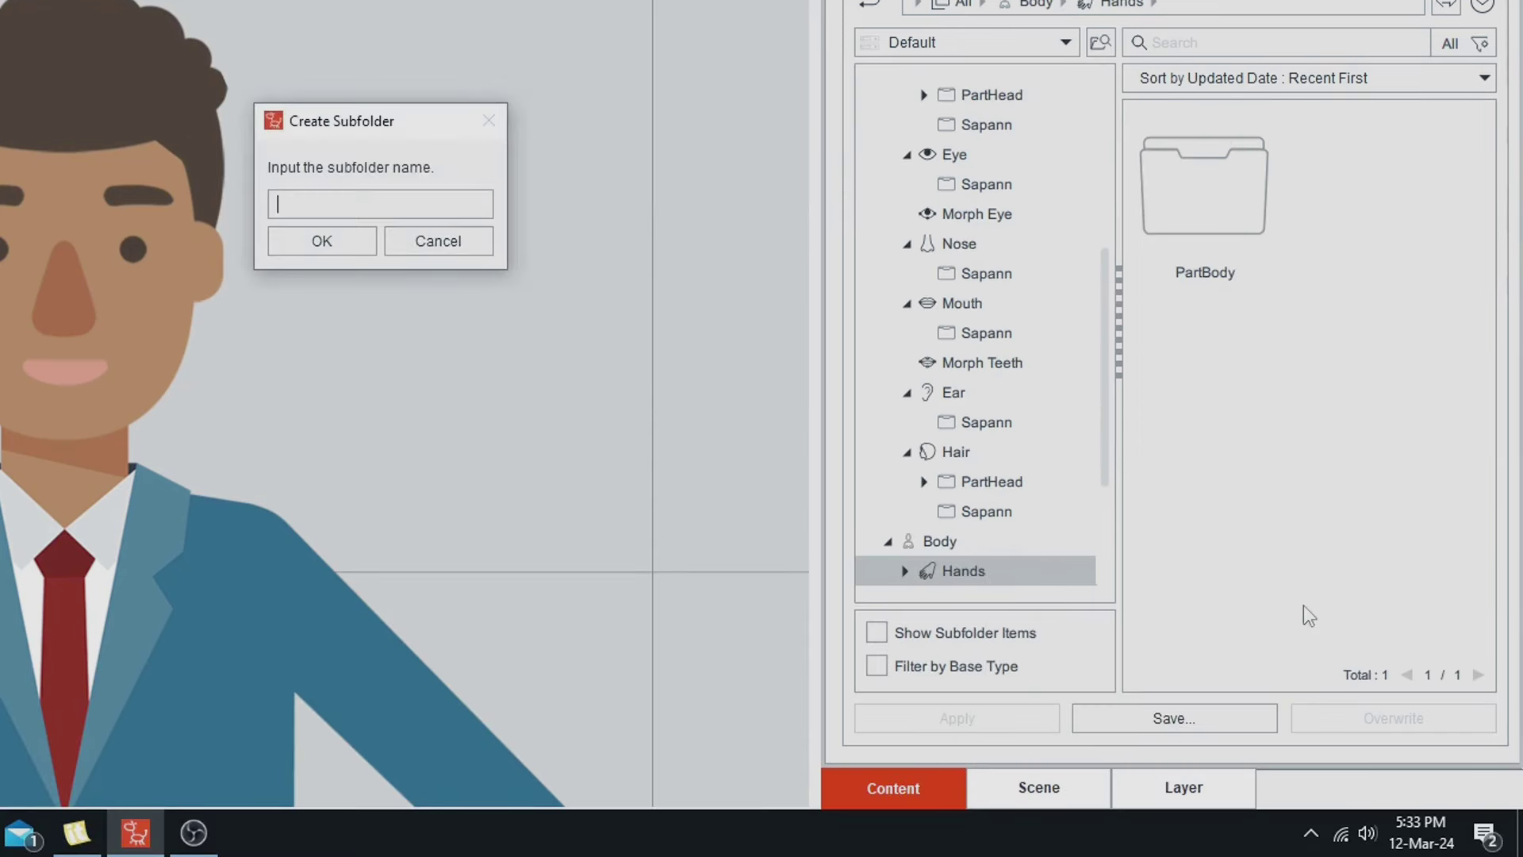
type("Sapann")
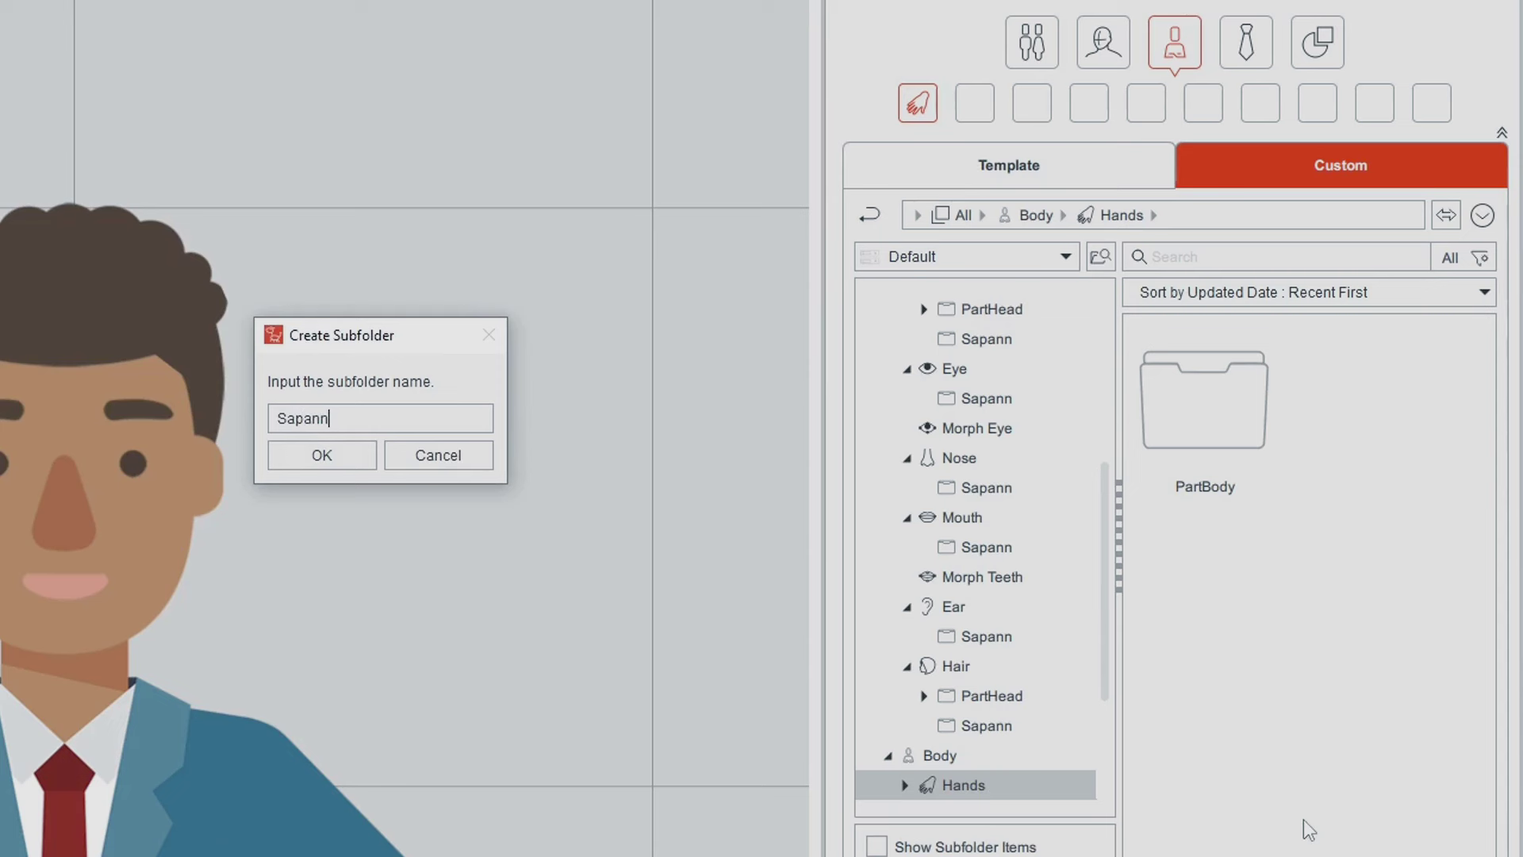
key("Return")
scroll(1111, 578, "down", 2)
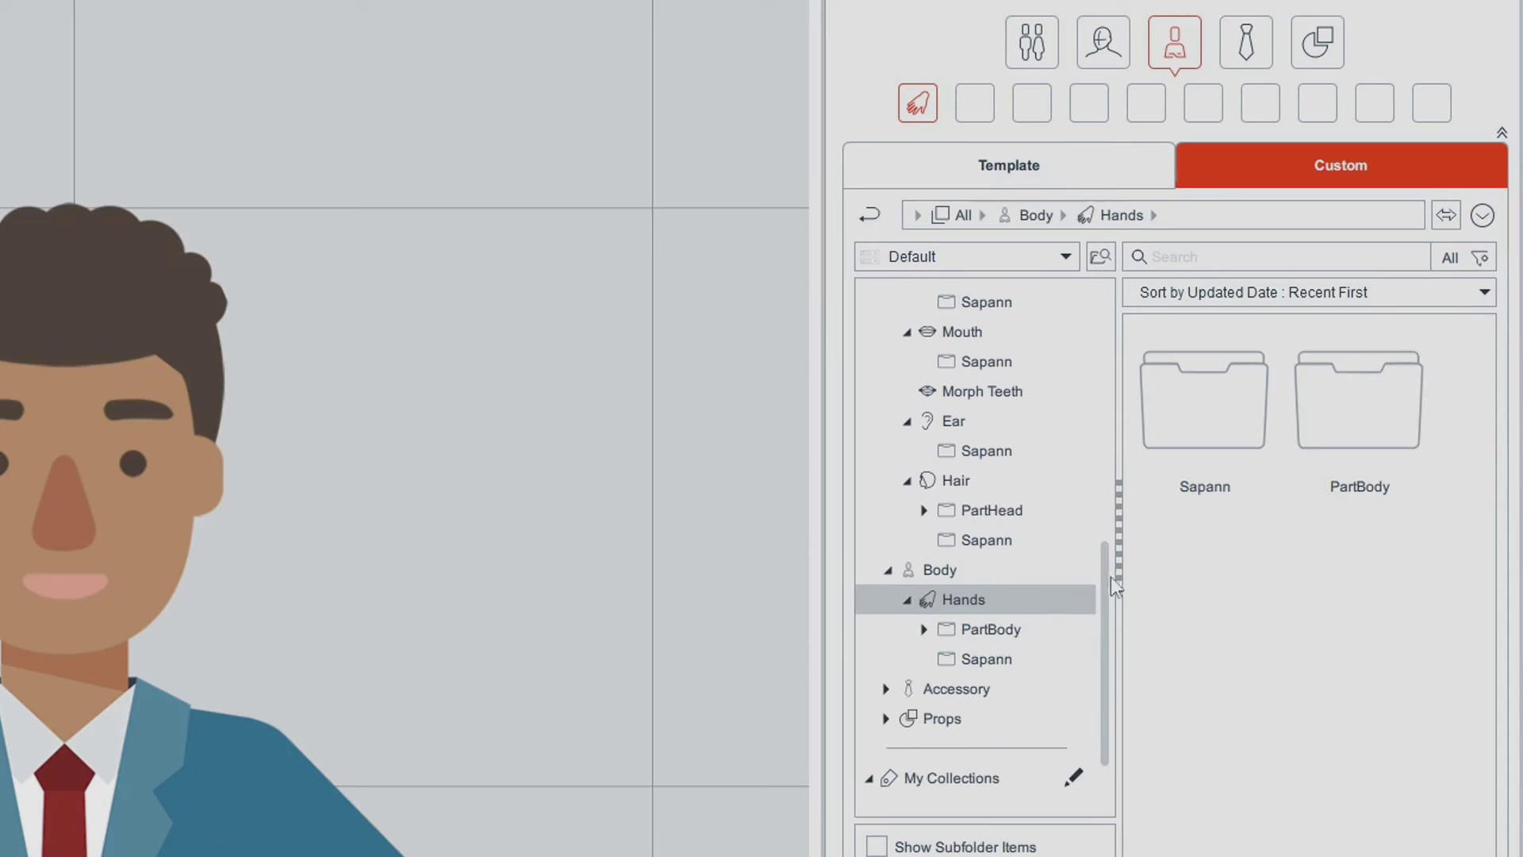
Save the character's hands as Sapann Hands 01 in the Hands category's Sapann folder
double_click(1196, 410)
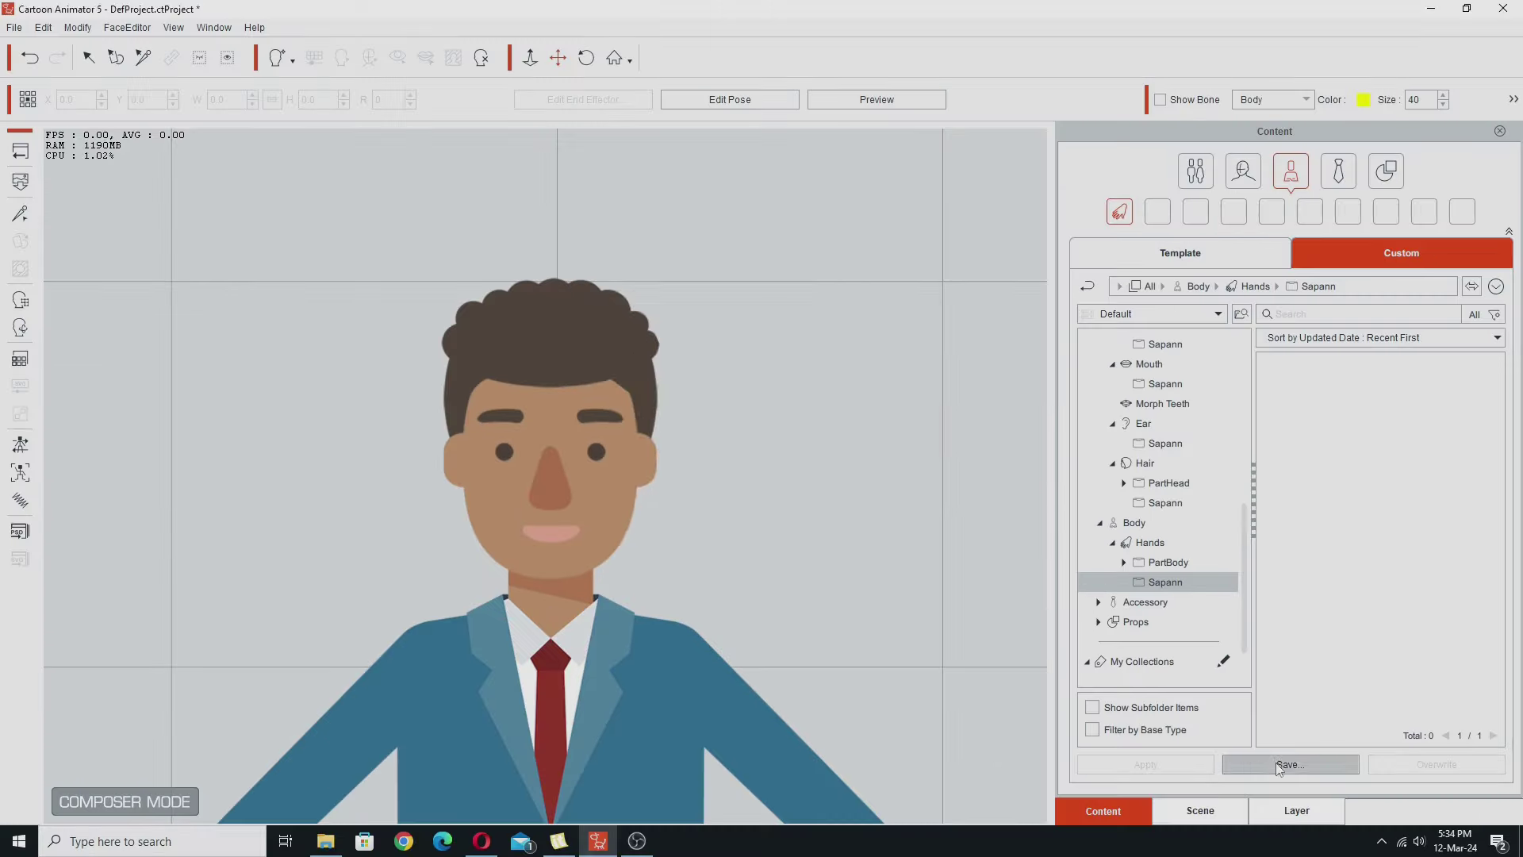
left_click(1171, 856)
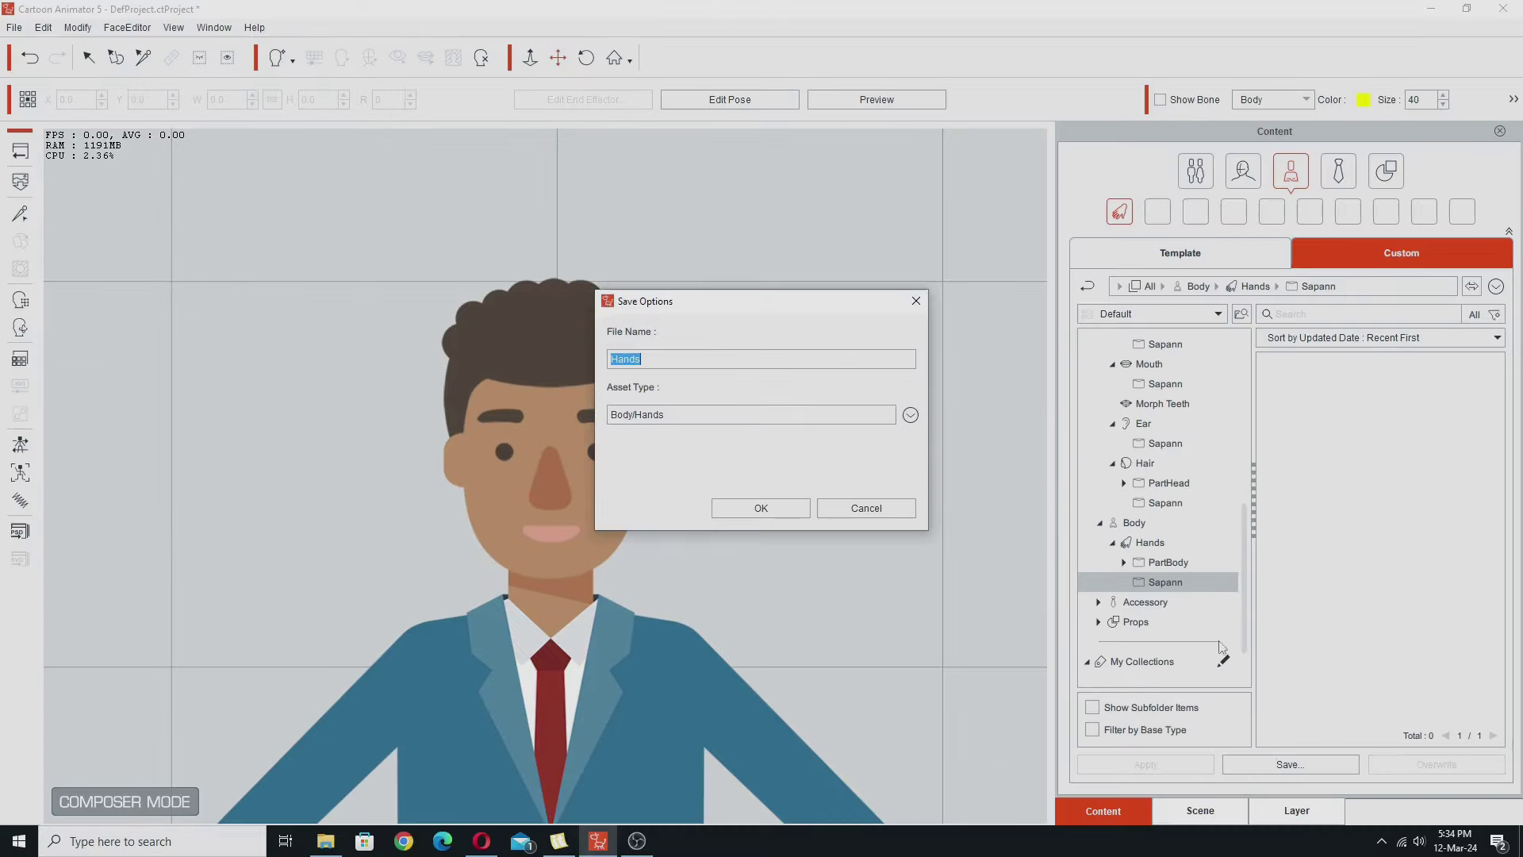
key("Home")
type("Sapann")
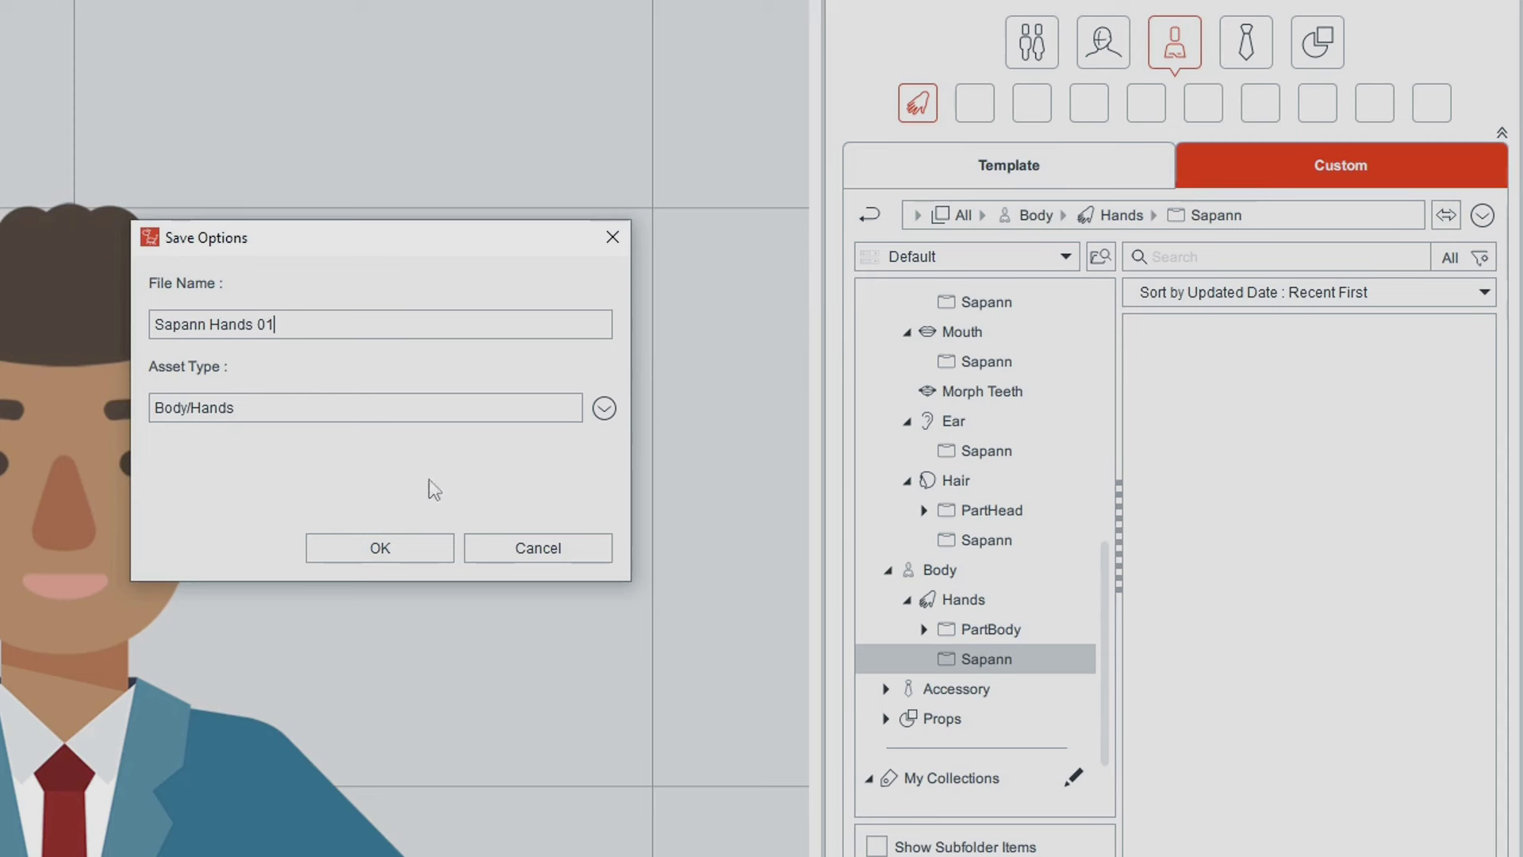
left_click(364, 553)
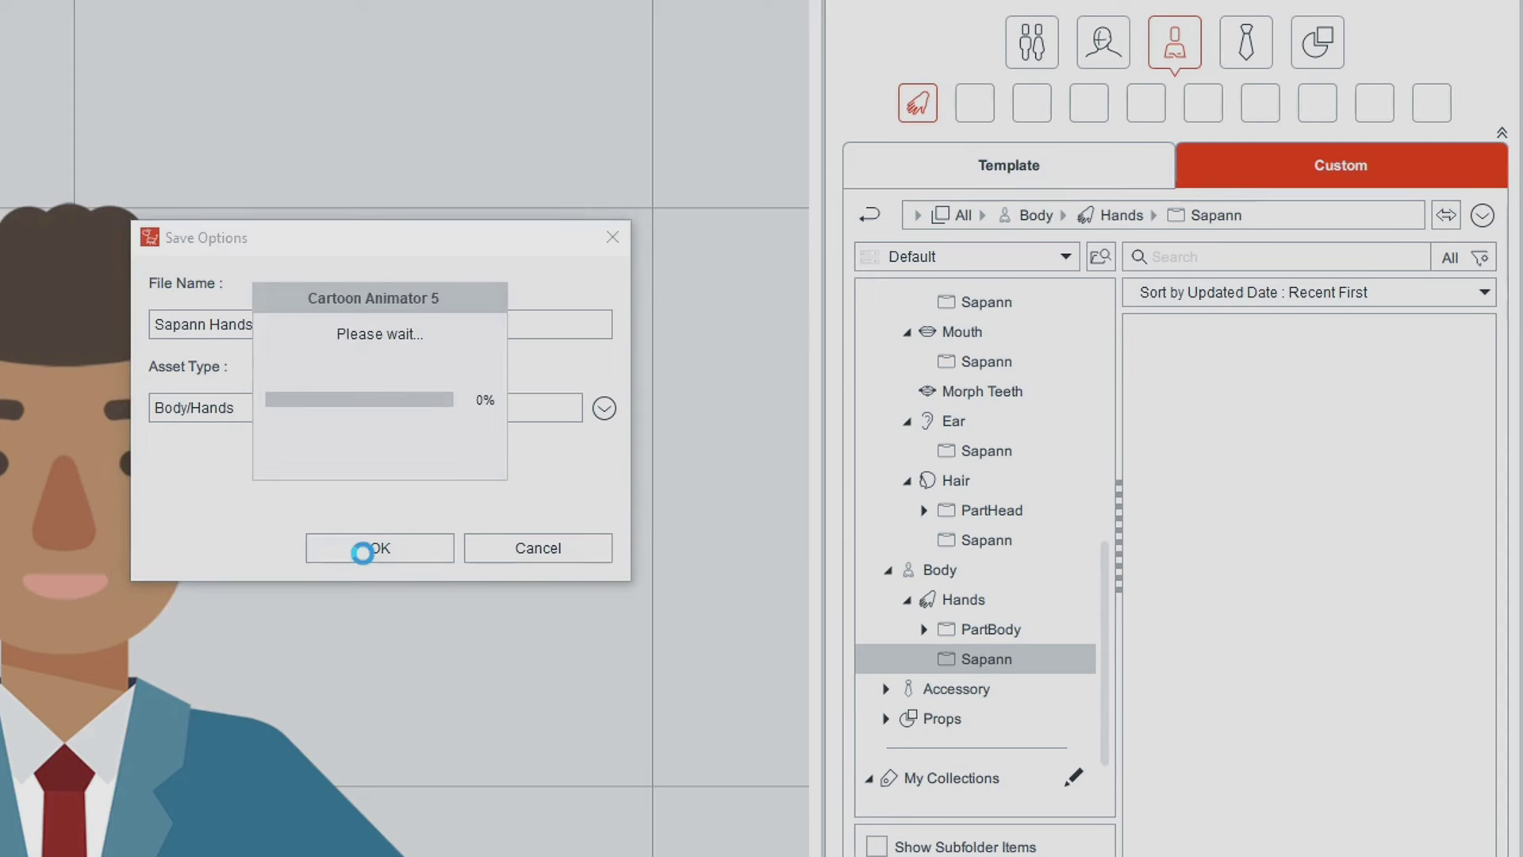
Examine the character's layer list and the Accessory categories of the custom library for accessory parts
key("Down")
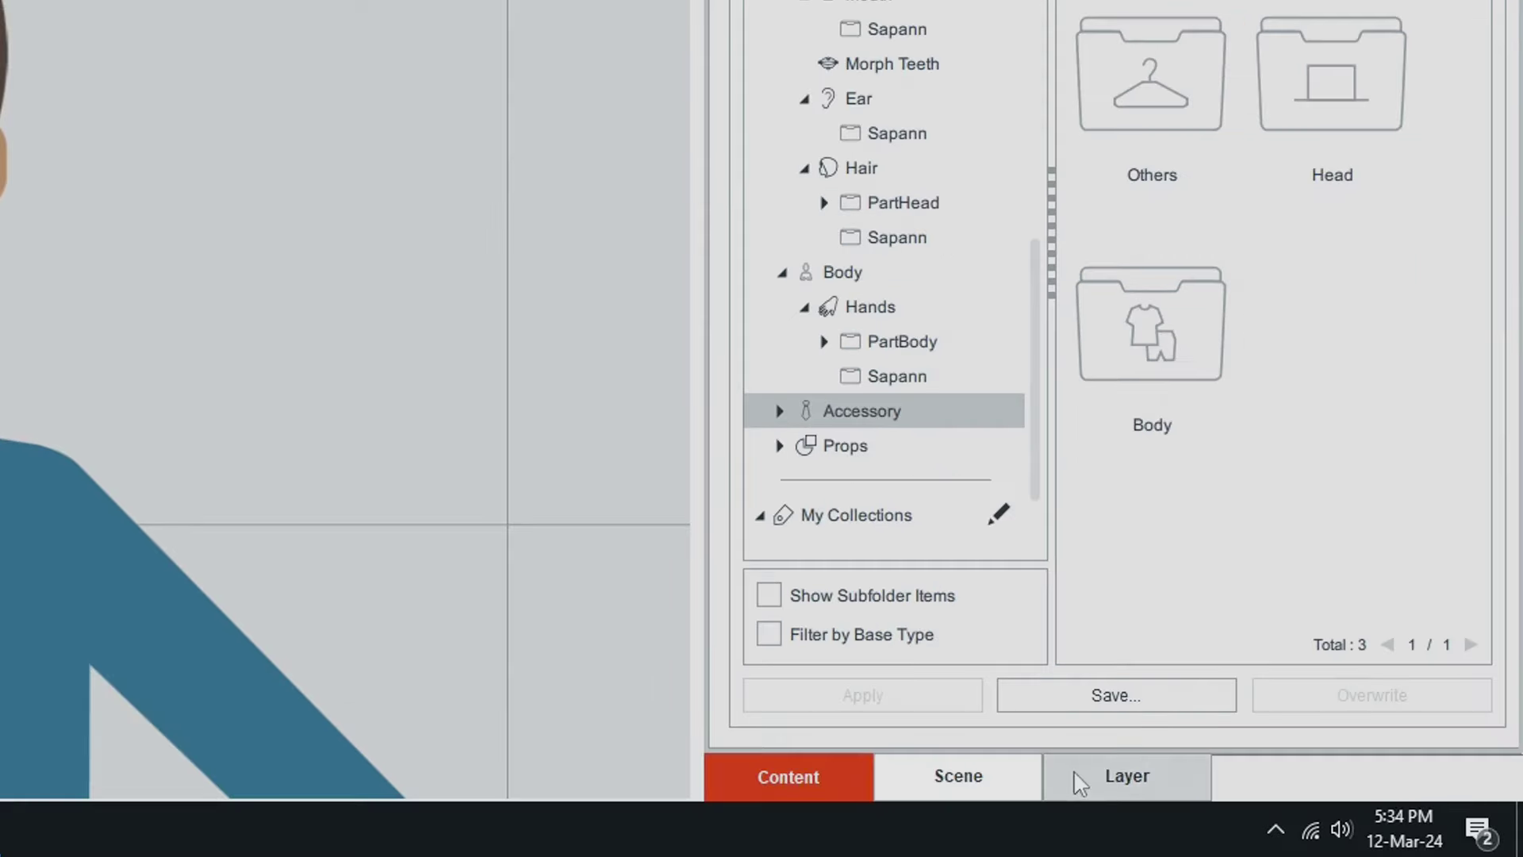
left_click(1073, 773)
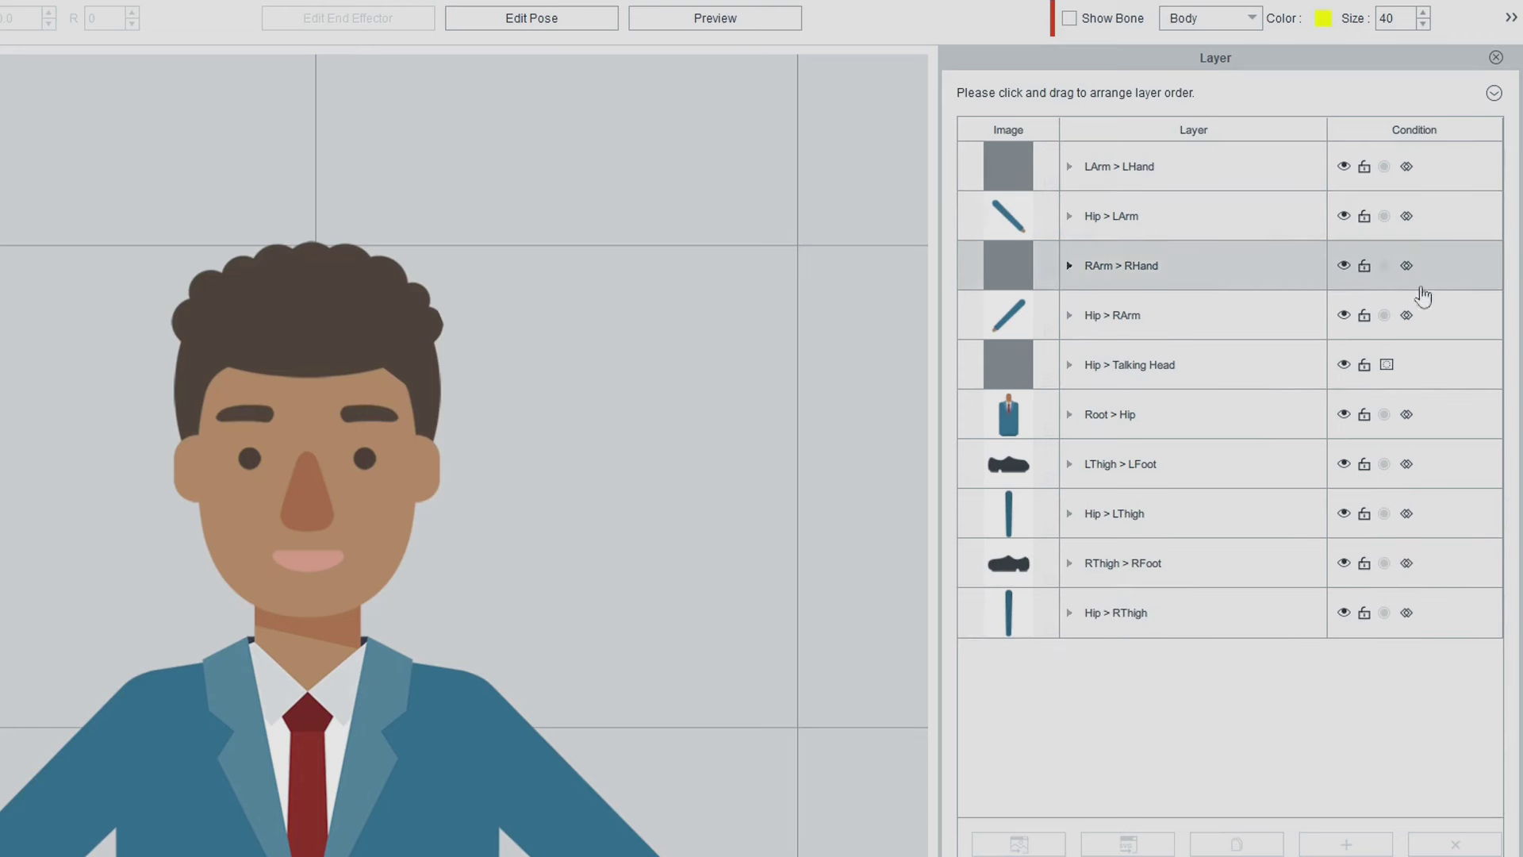
left_click(1067, 364)
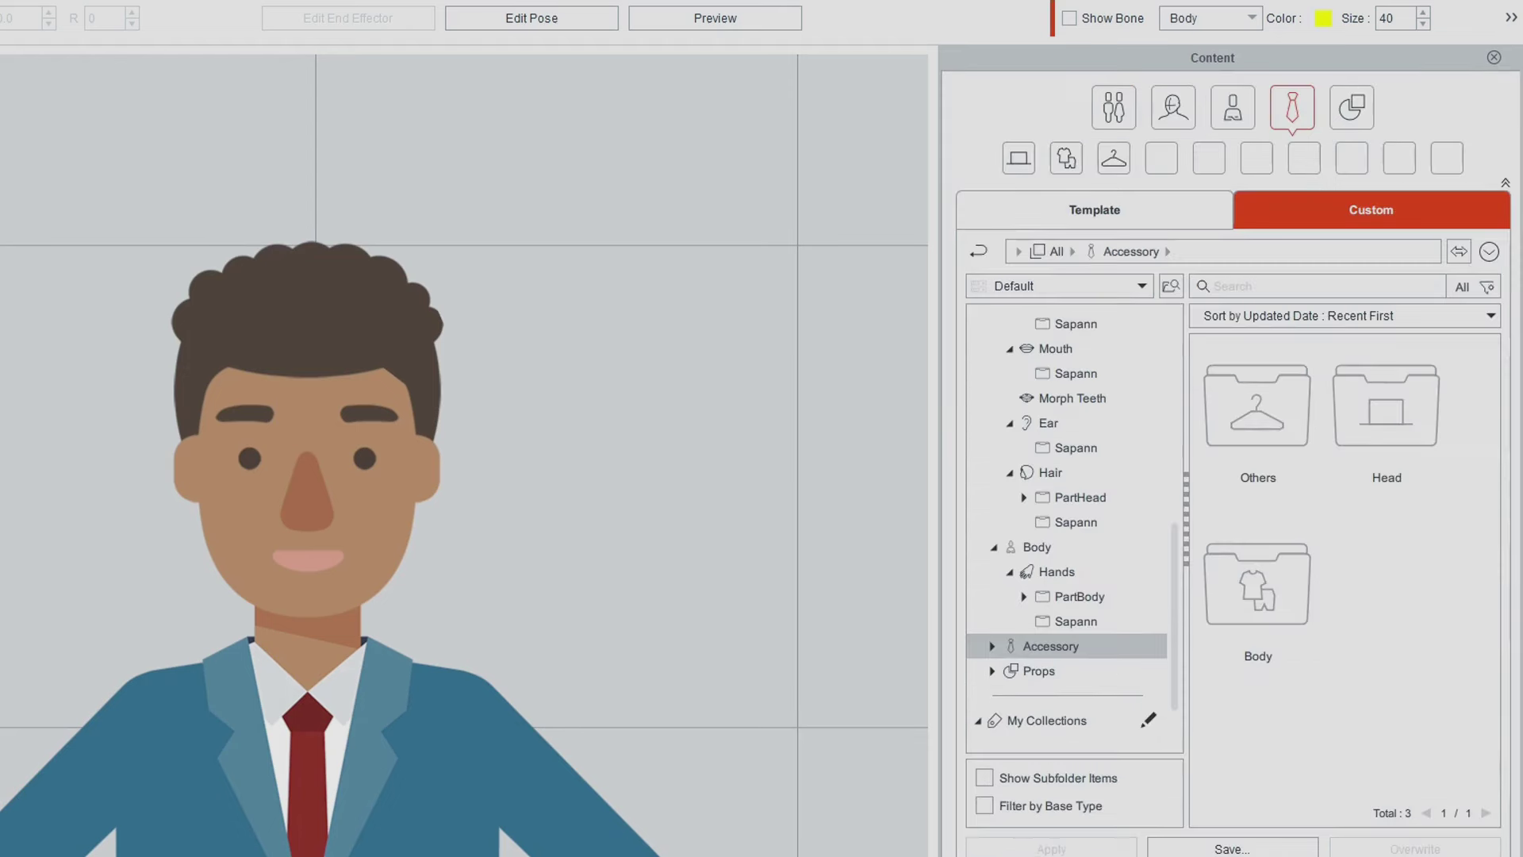
left_click(1113, 158)
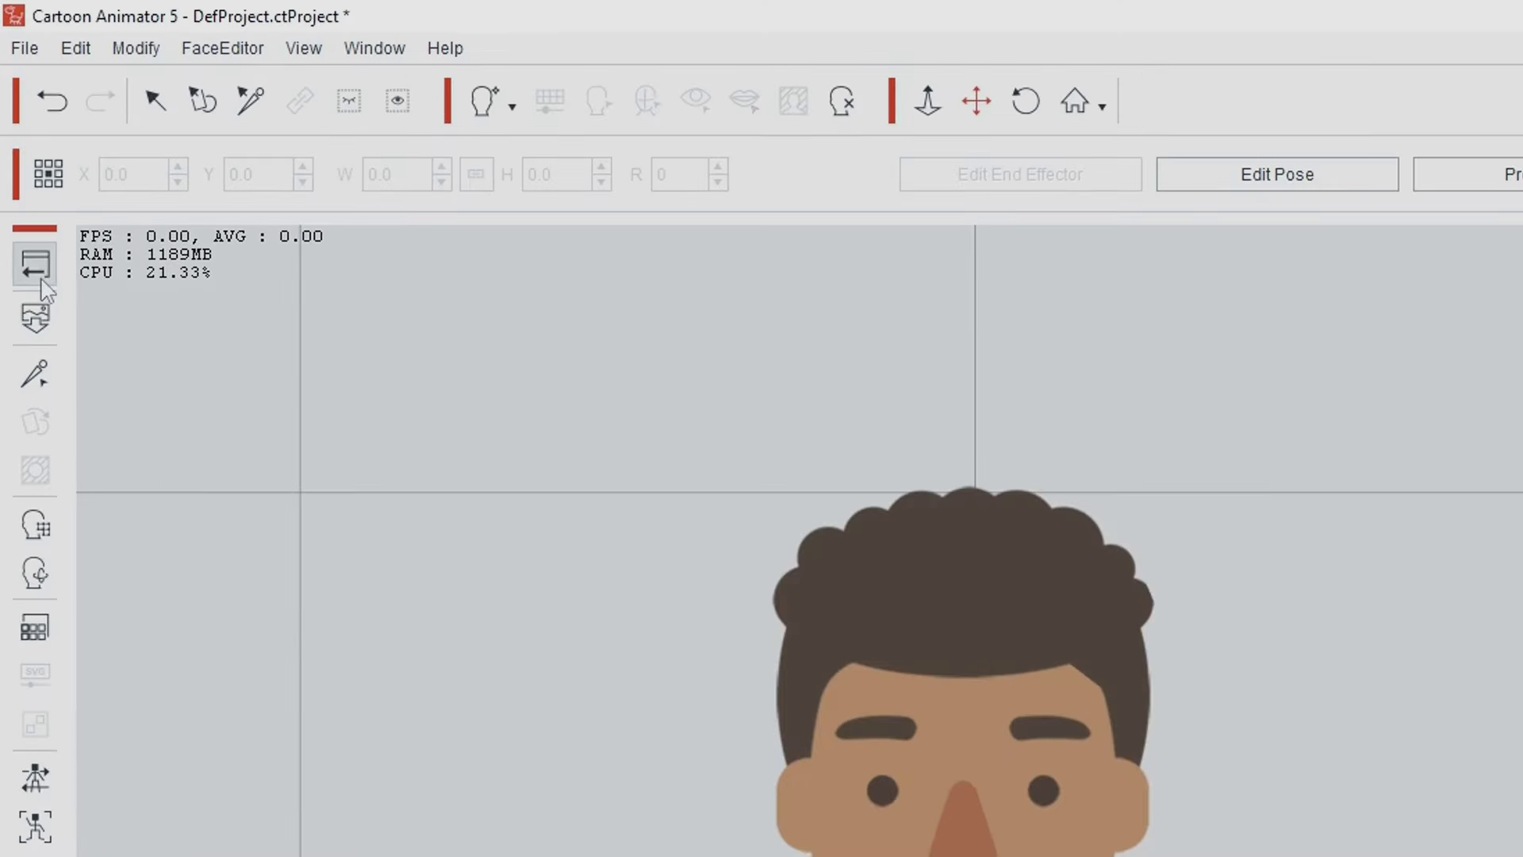
Return to the stage and open the bearded, grey-suited actor in the character composer
left_click(21, 154)
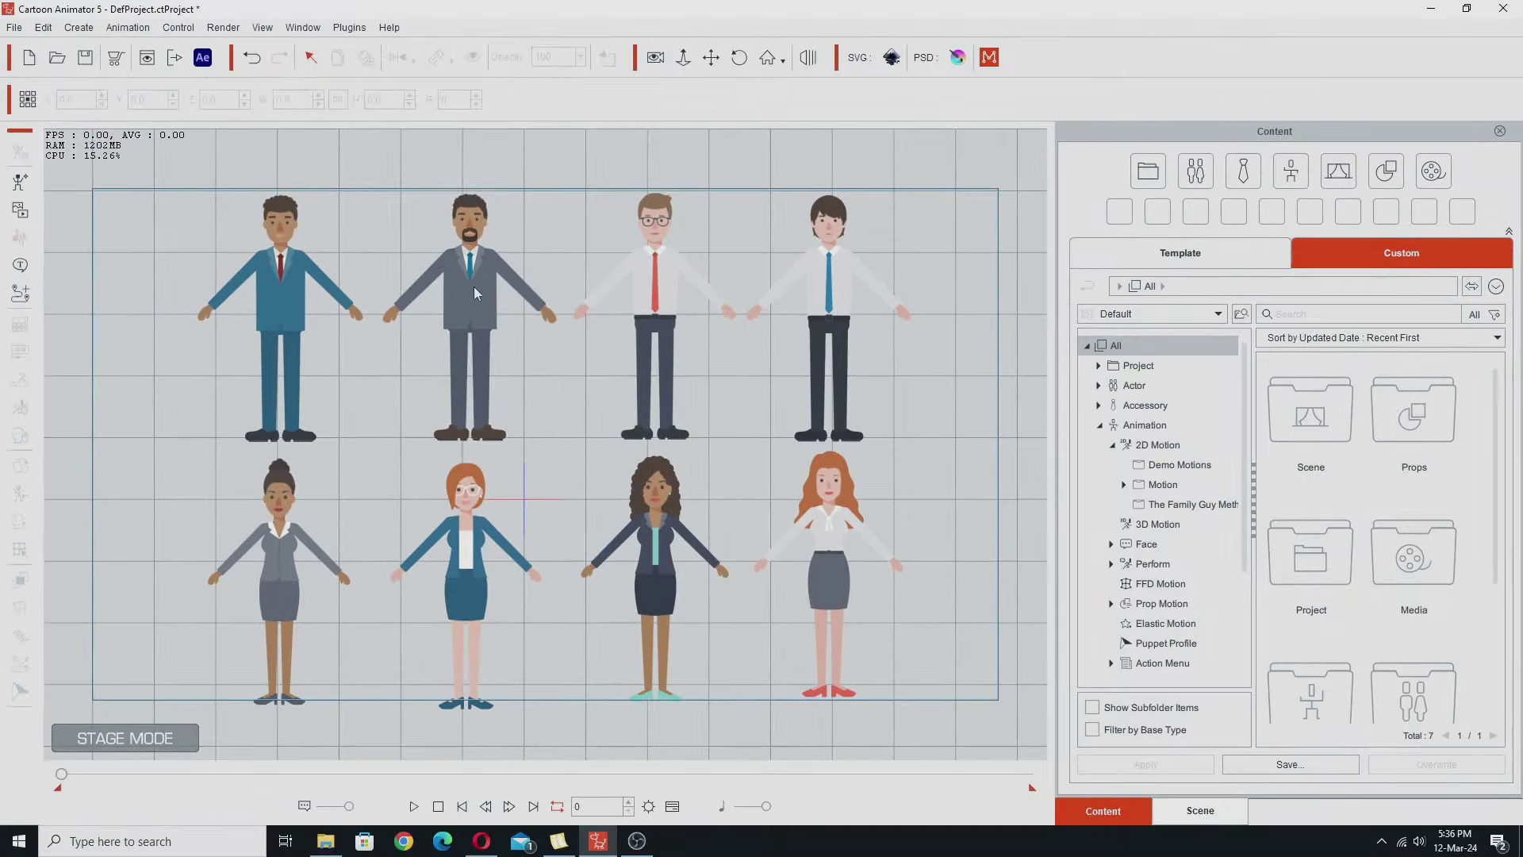
double_click(583, 333)
scroll(682, 641, "up", 5)
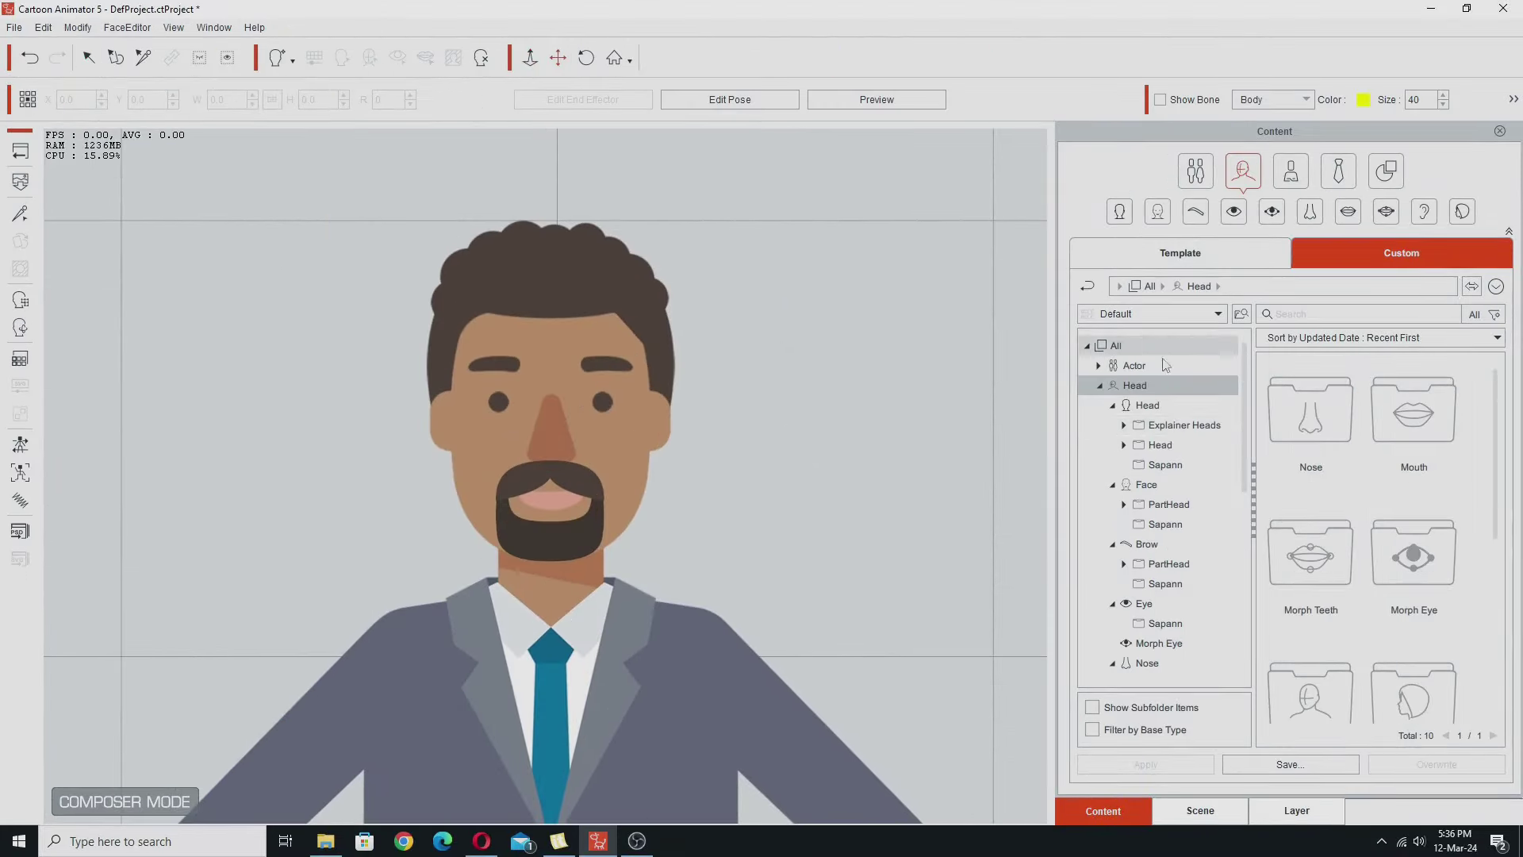
Save the bearded actor's head and brows in the Sapann folders of the Head and Brow categories
left_click(1166, 464)
left_click(1290, 764)
left_click(761, 507)
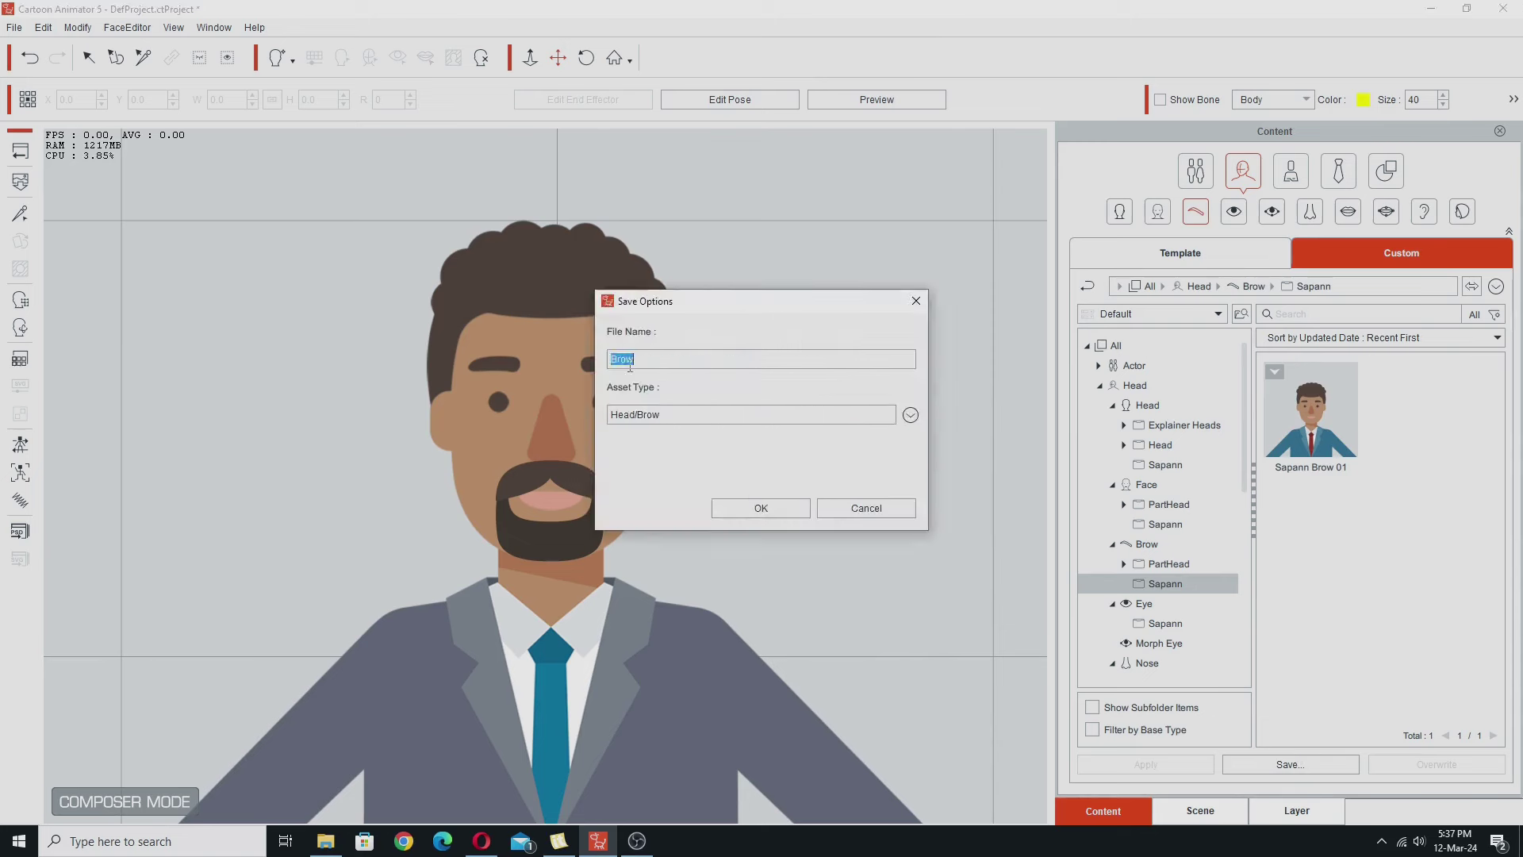
type("Sapann Brow 0")
key("Return")
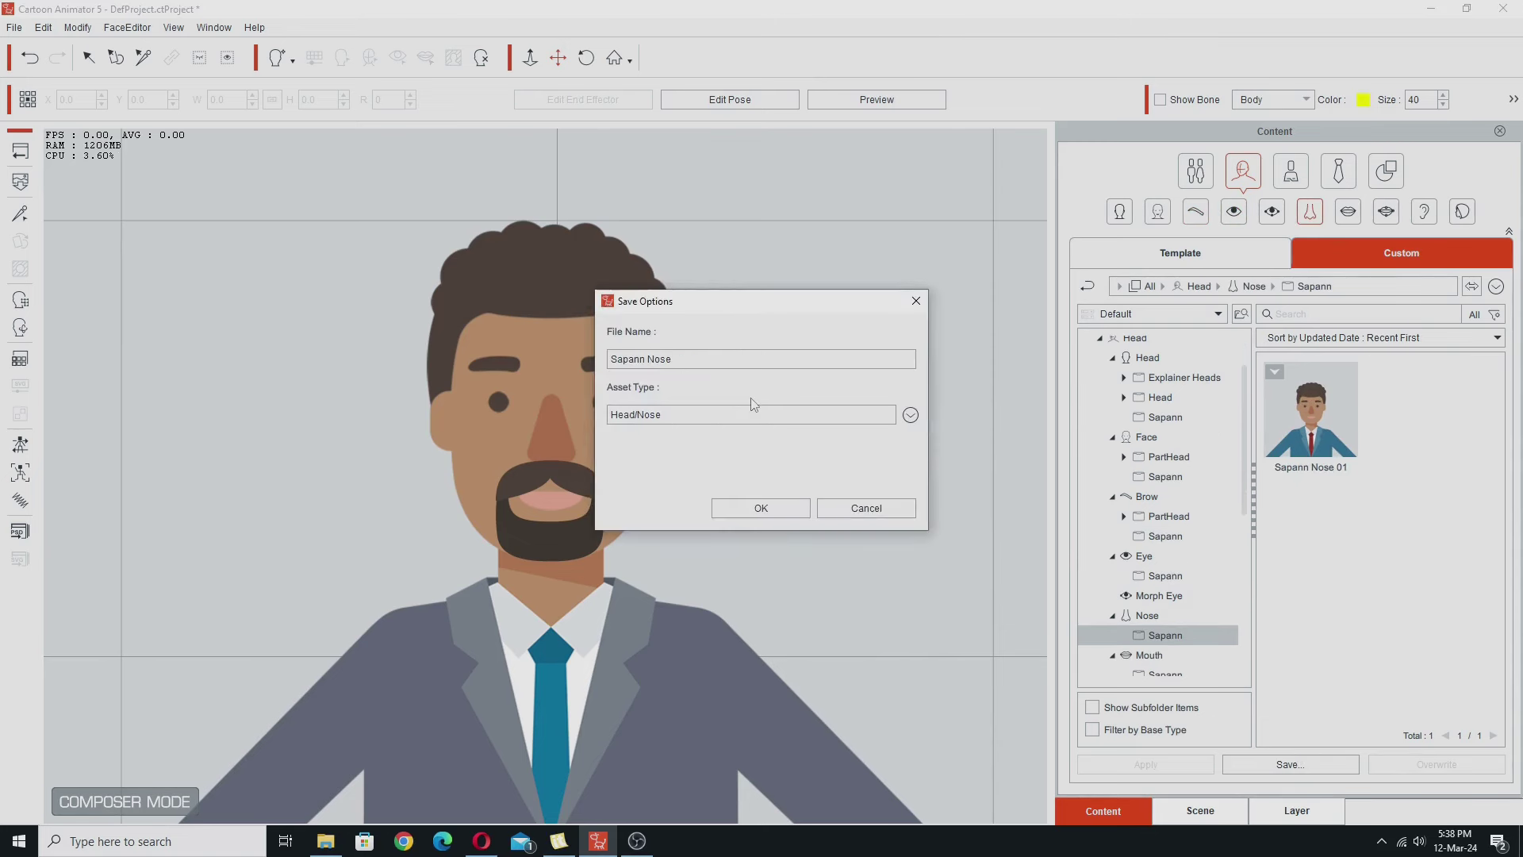
Save the bearded actor's nose, mouth, ears, hair and hands in the Sapann folder of each matching category
left_click(762, 508)
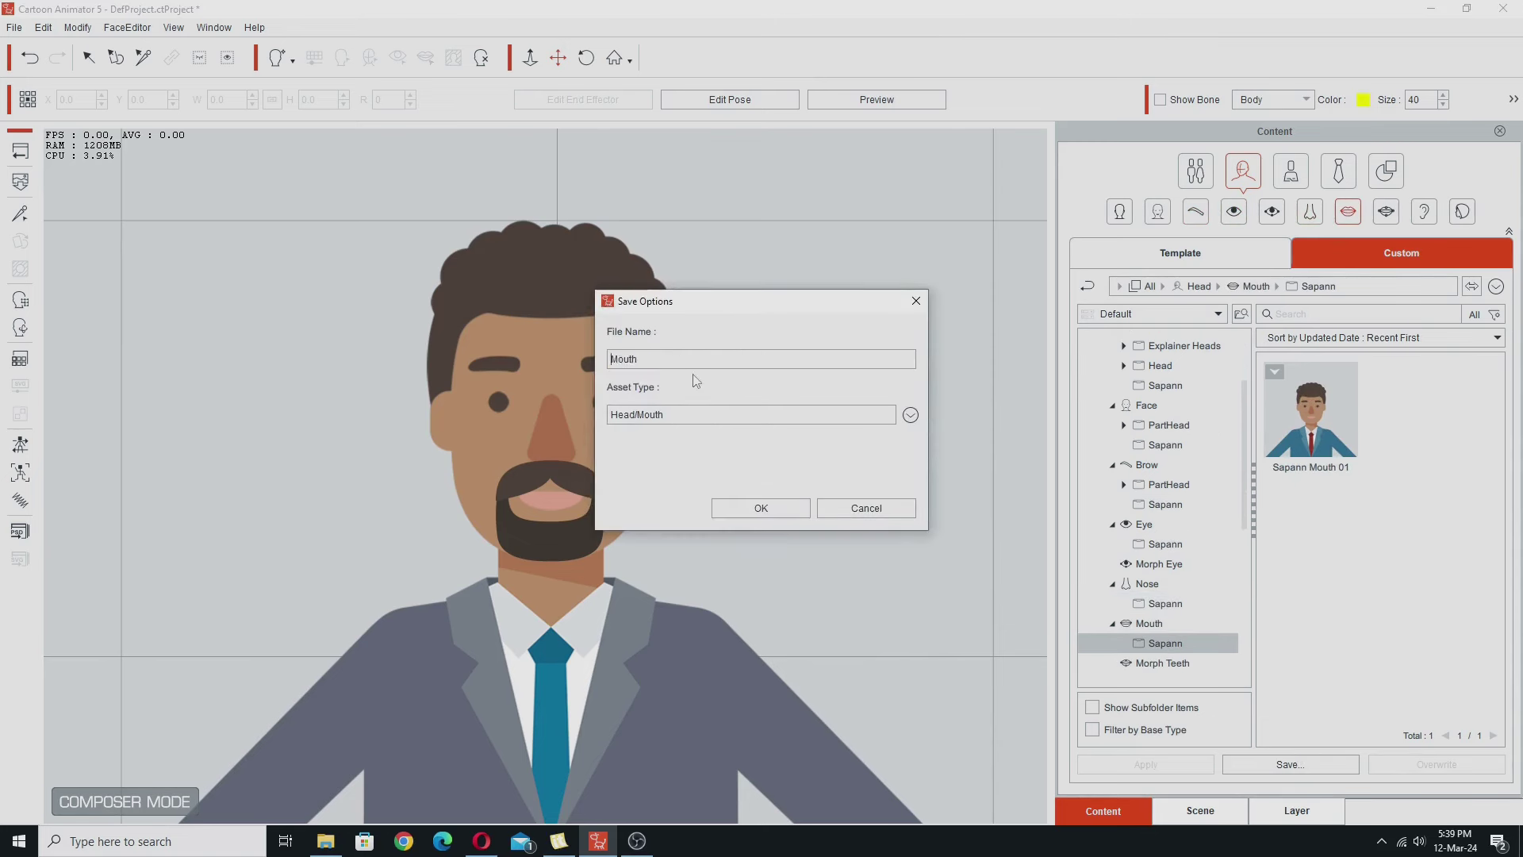
left_click(761, 508)
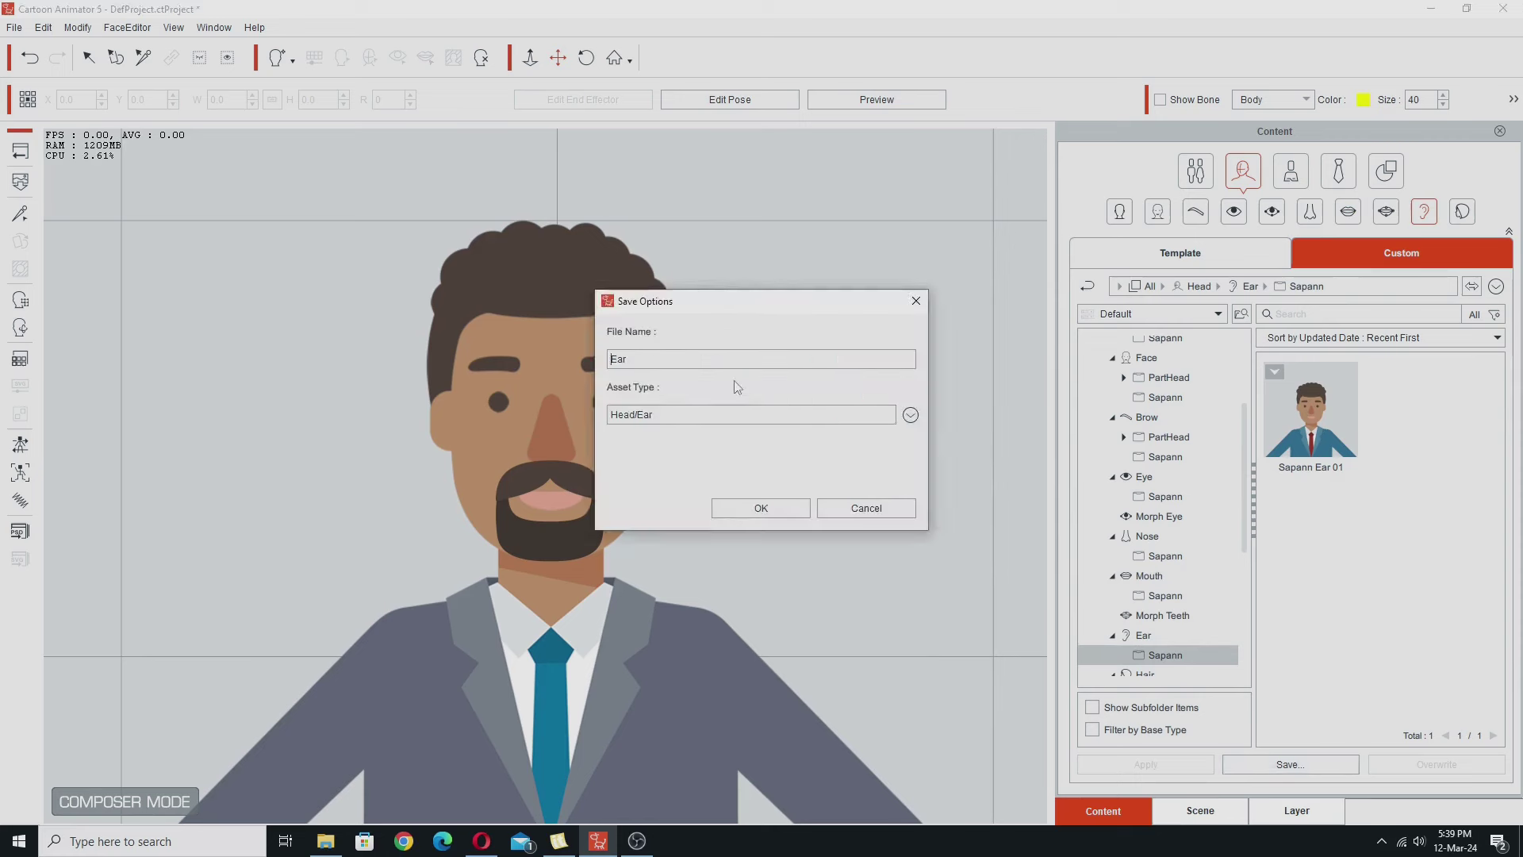
type("Sapann Ear 01")
key("Return")
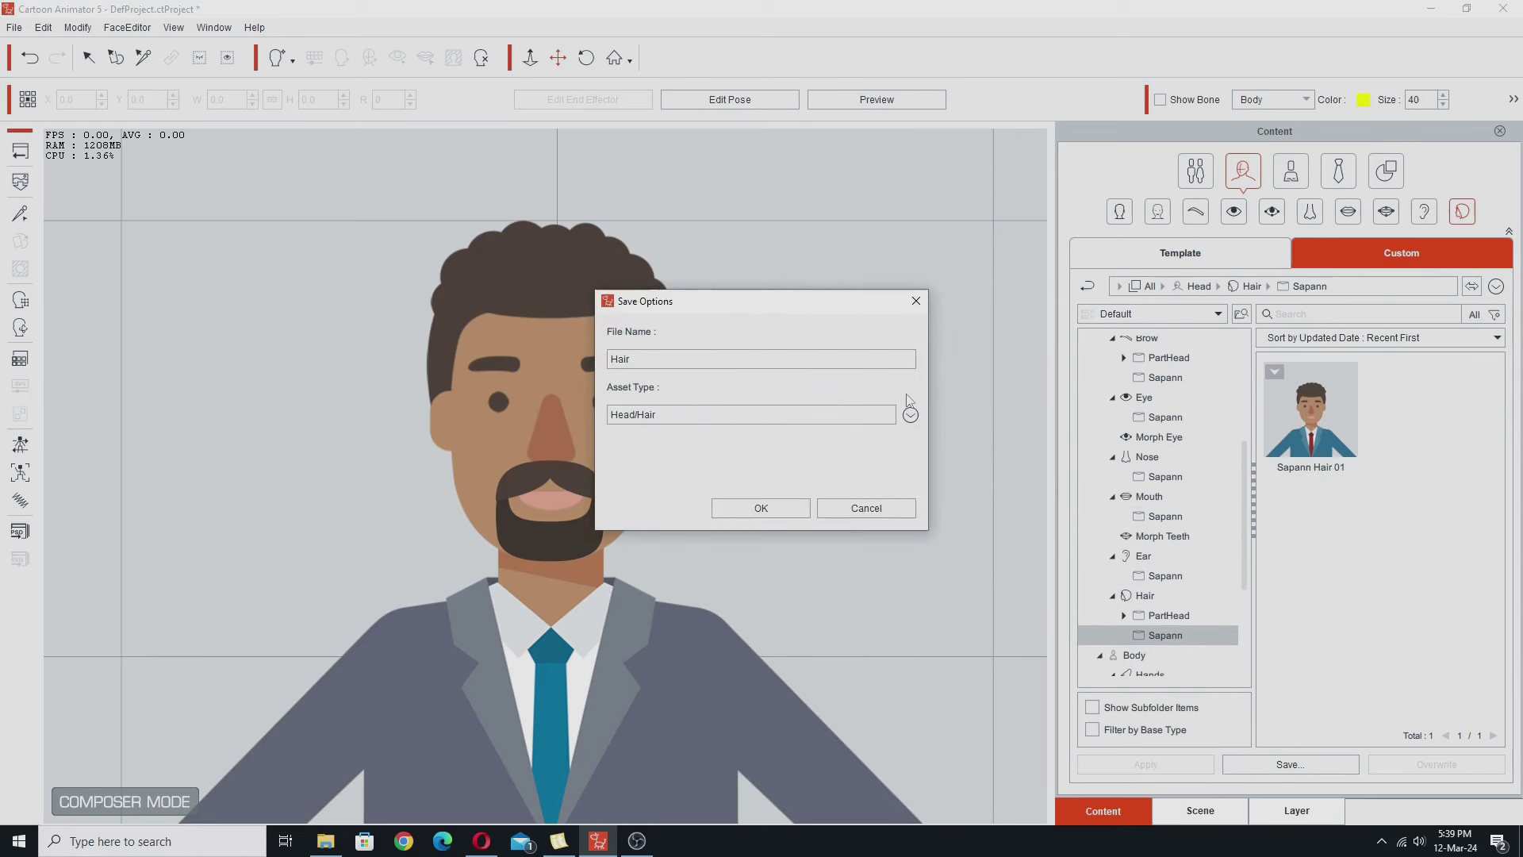
key("Return")
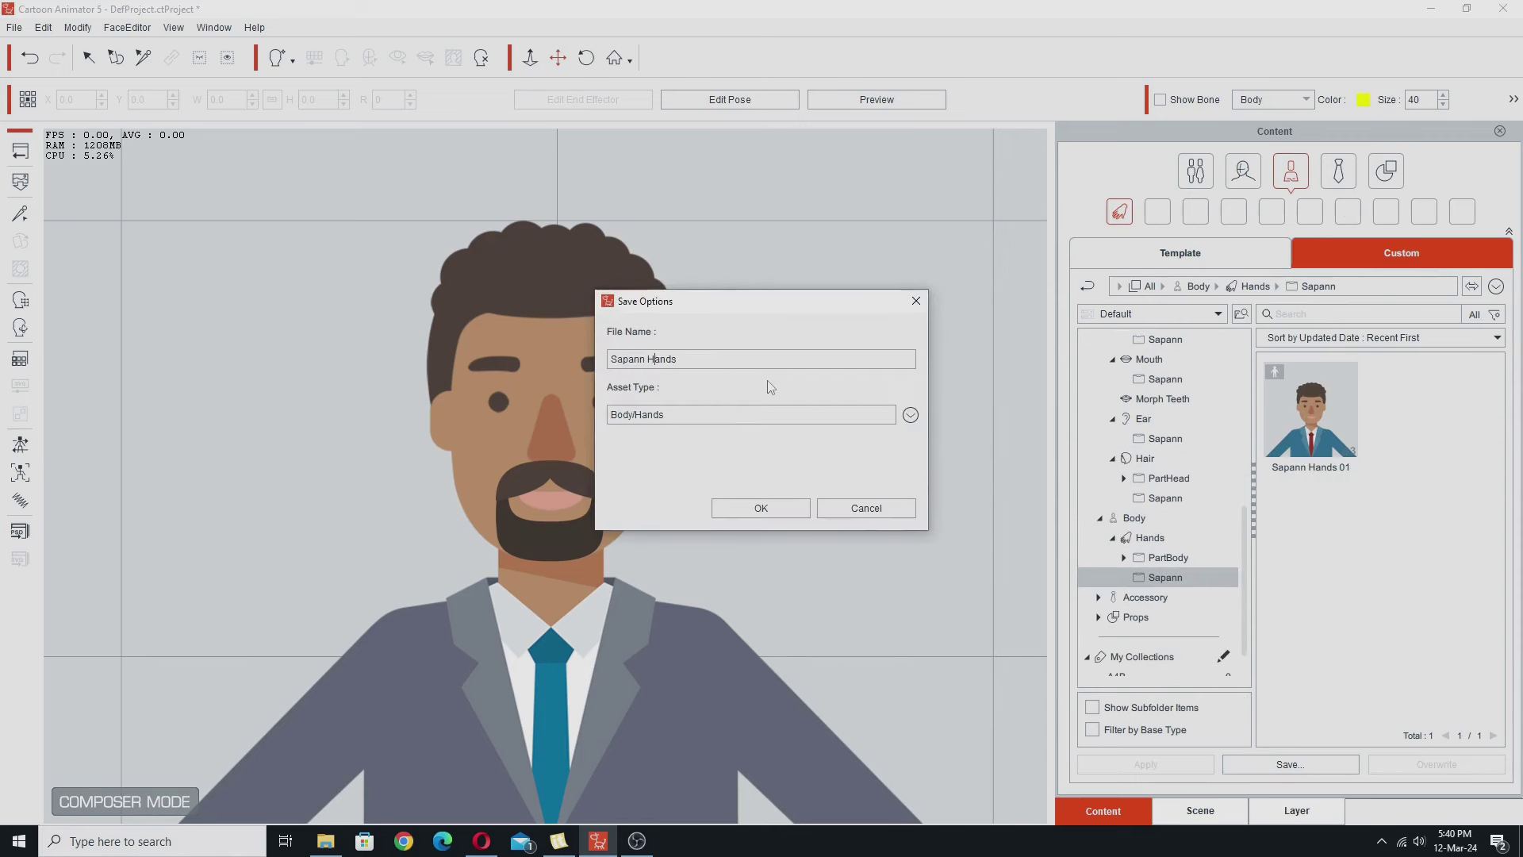
key("Return")
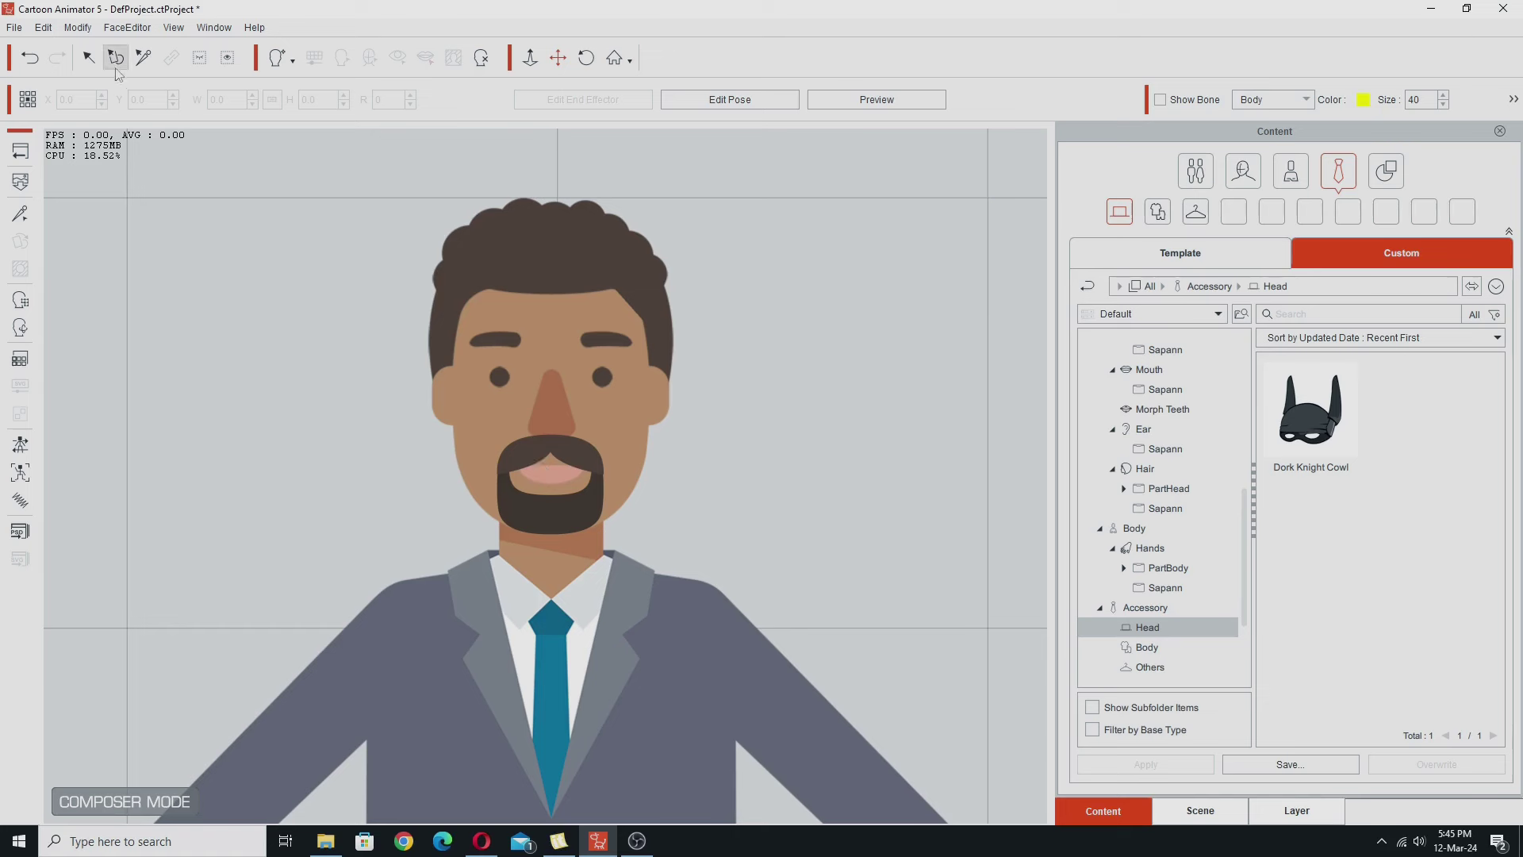
Select the actor's beard accessory, BeardBmF_03, by its entry in the layer list
left_click(88, 58)
left_click(550, 516)
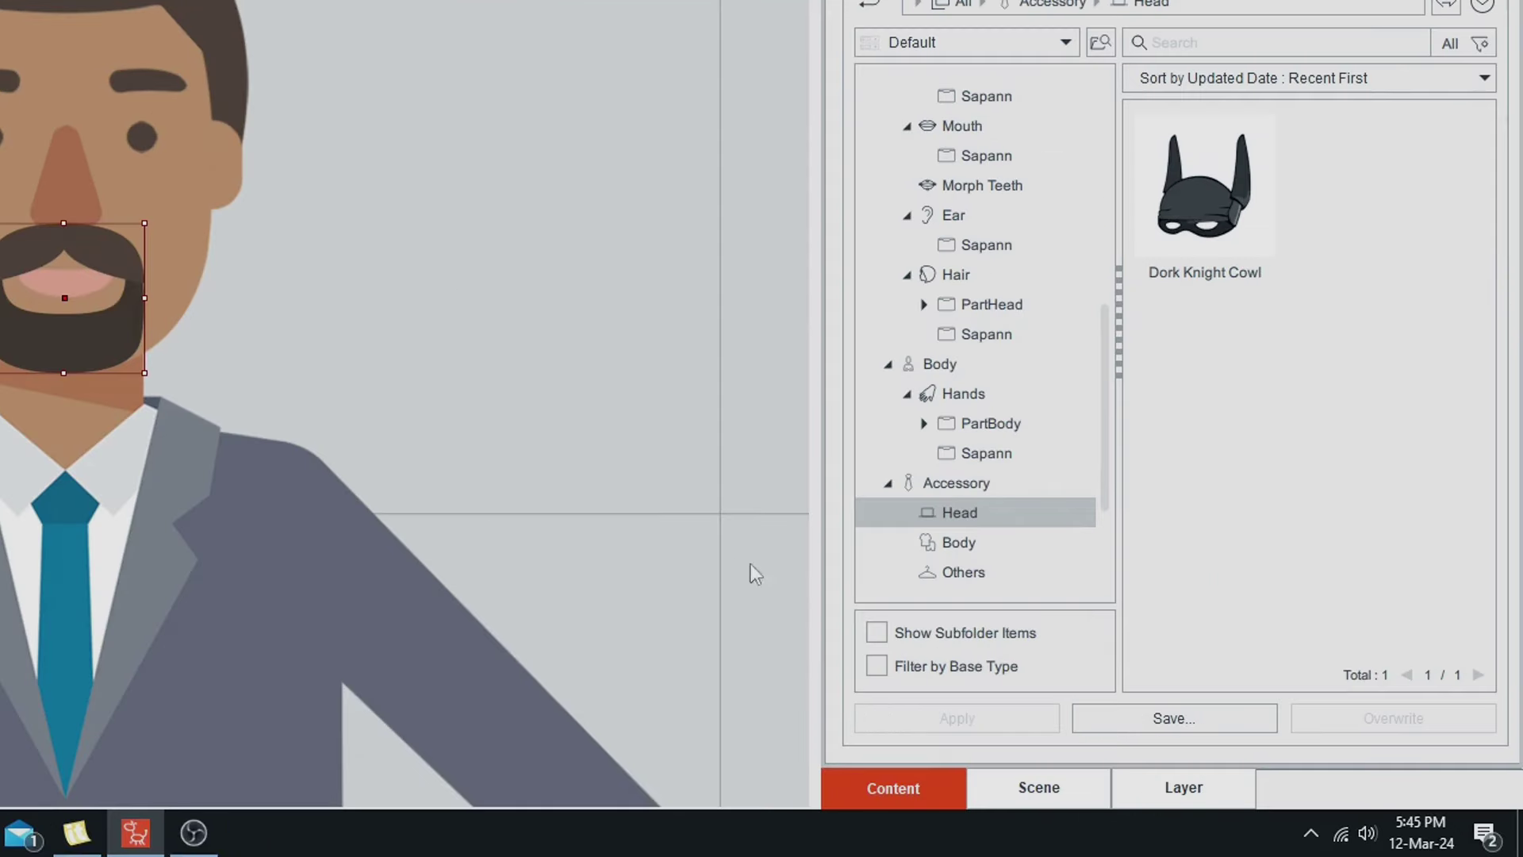
left_click(1179, 801)
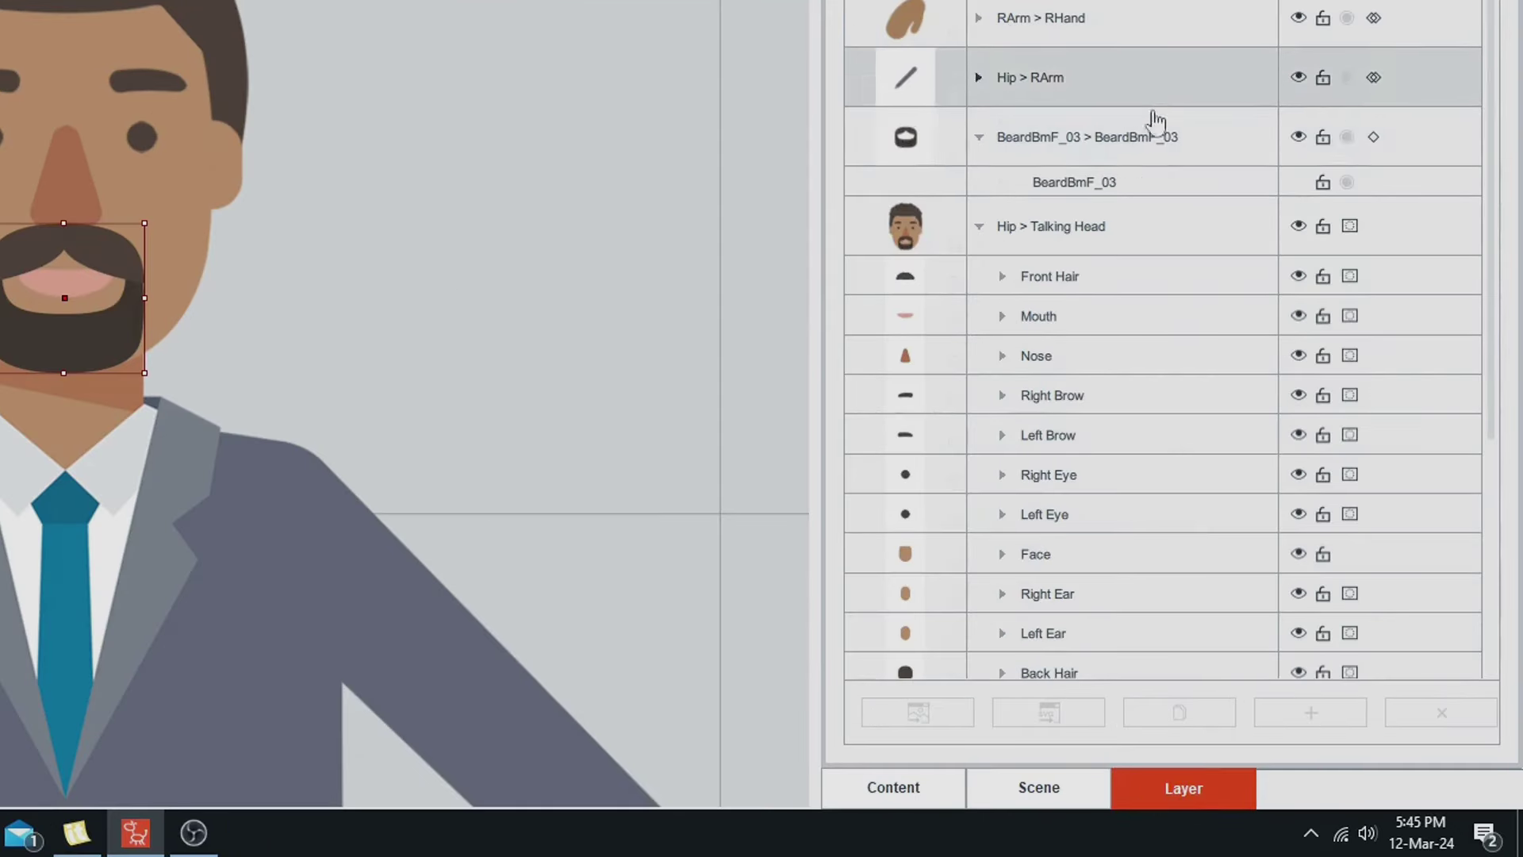
left_click(1057, 142)
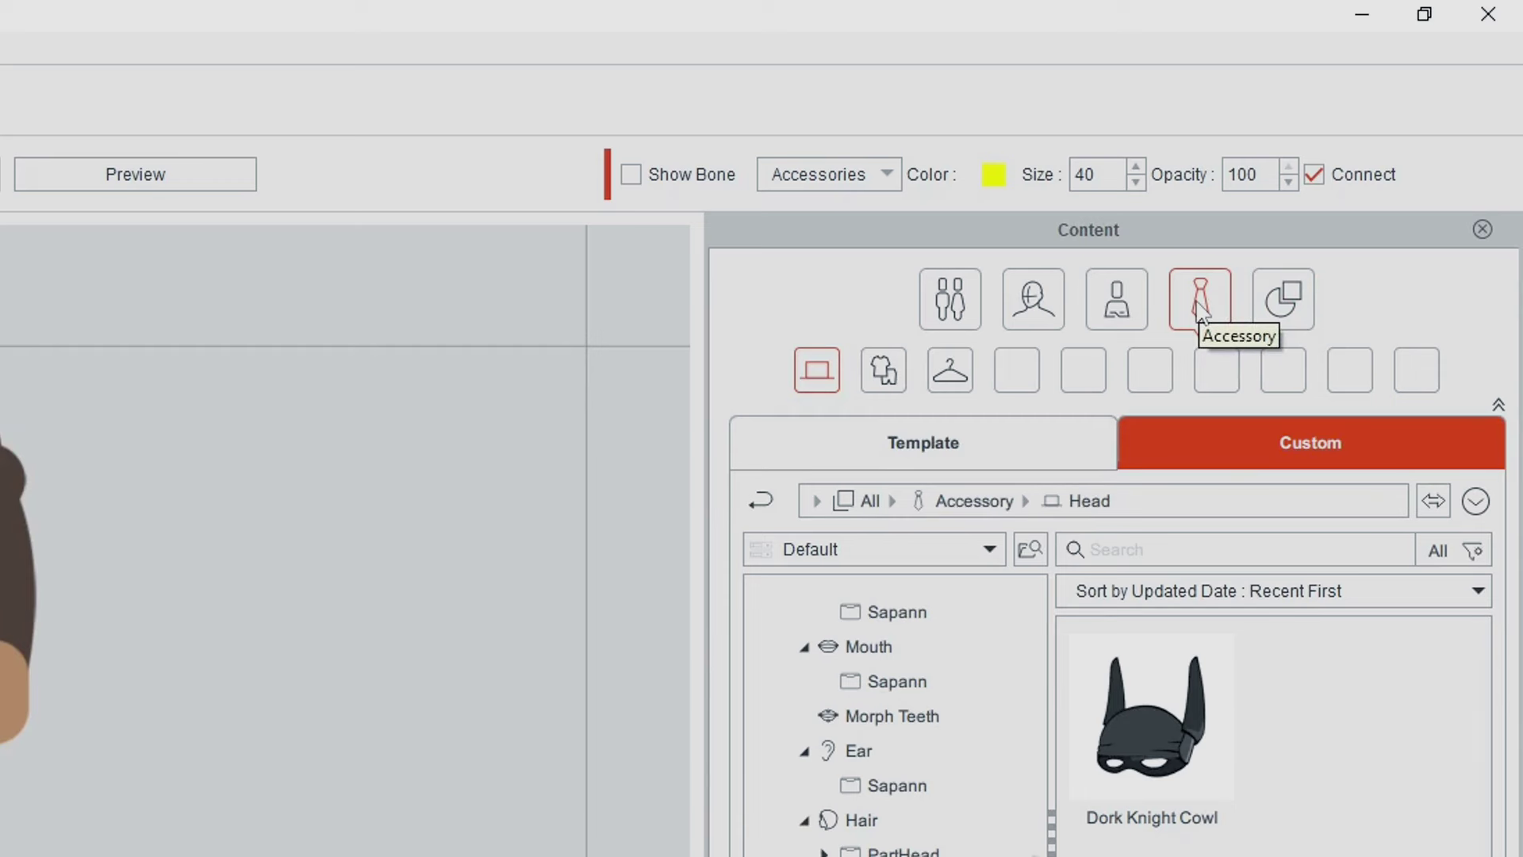
Create a subfolder named Sapann under the Accessory category's Head folder and open it
left_click(1201, 311)
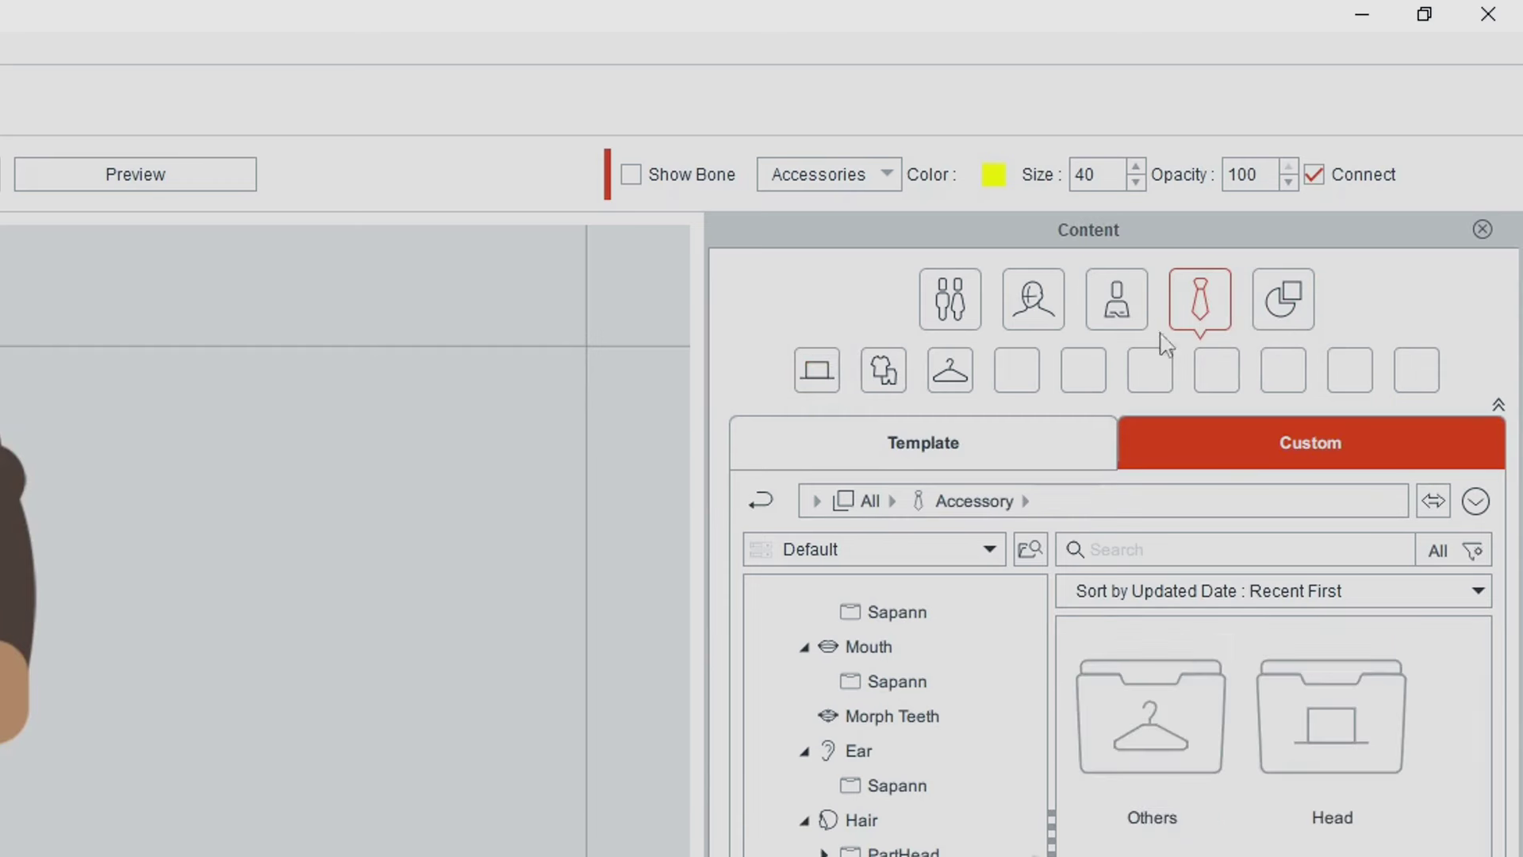
left_click(817, 373)
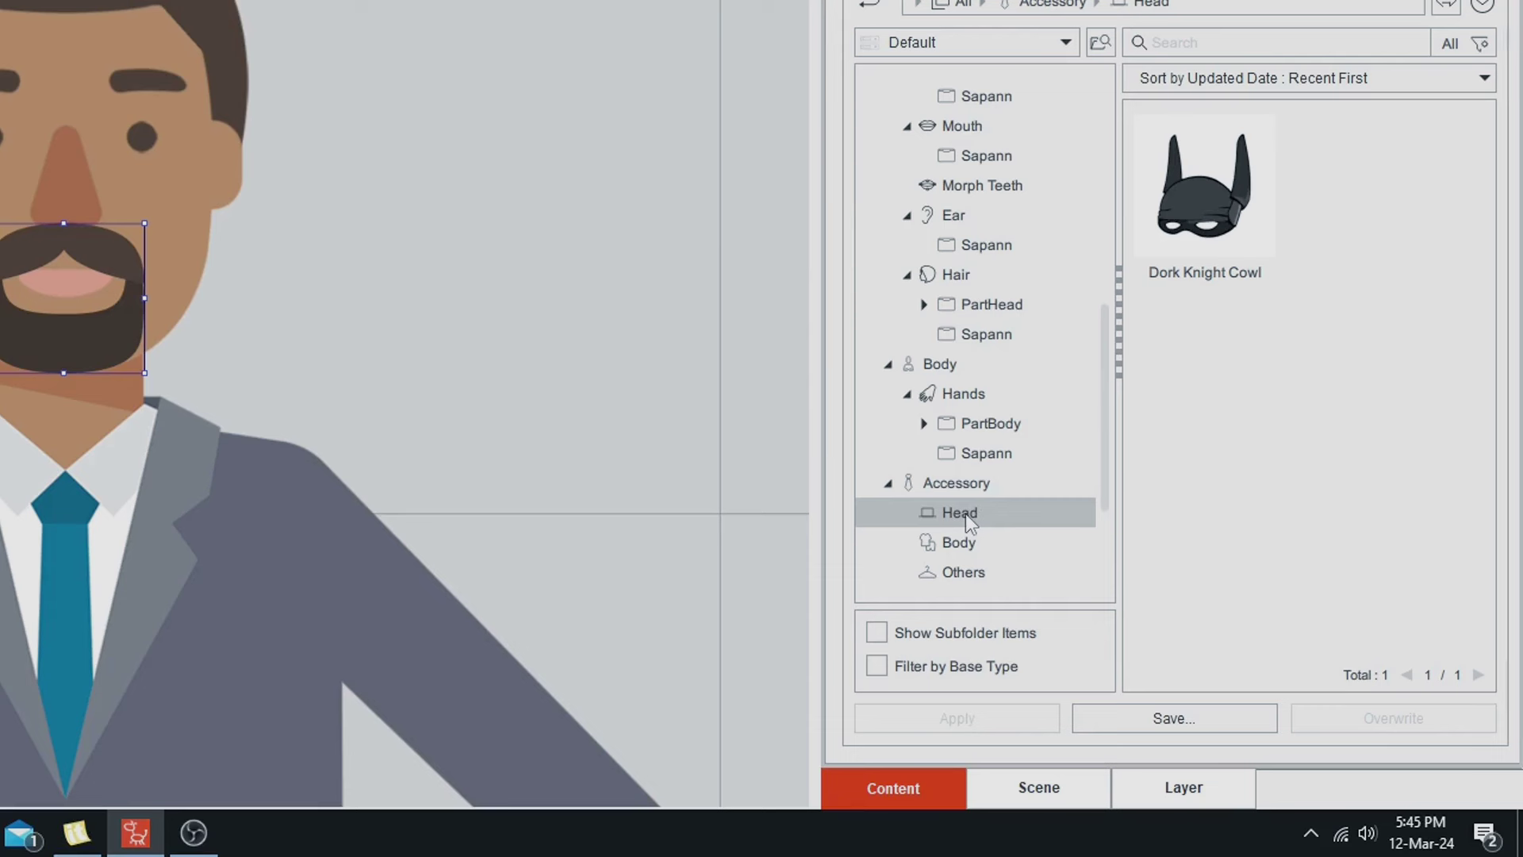
right_click(964, 513)
left_click(1015, 543)
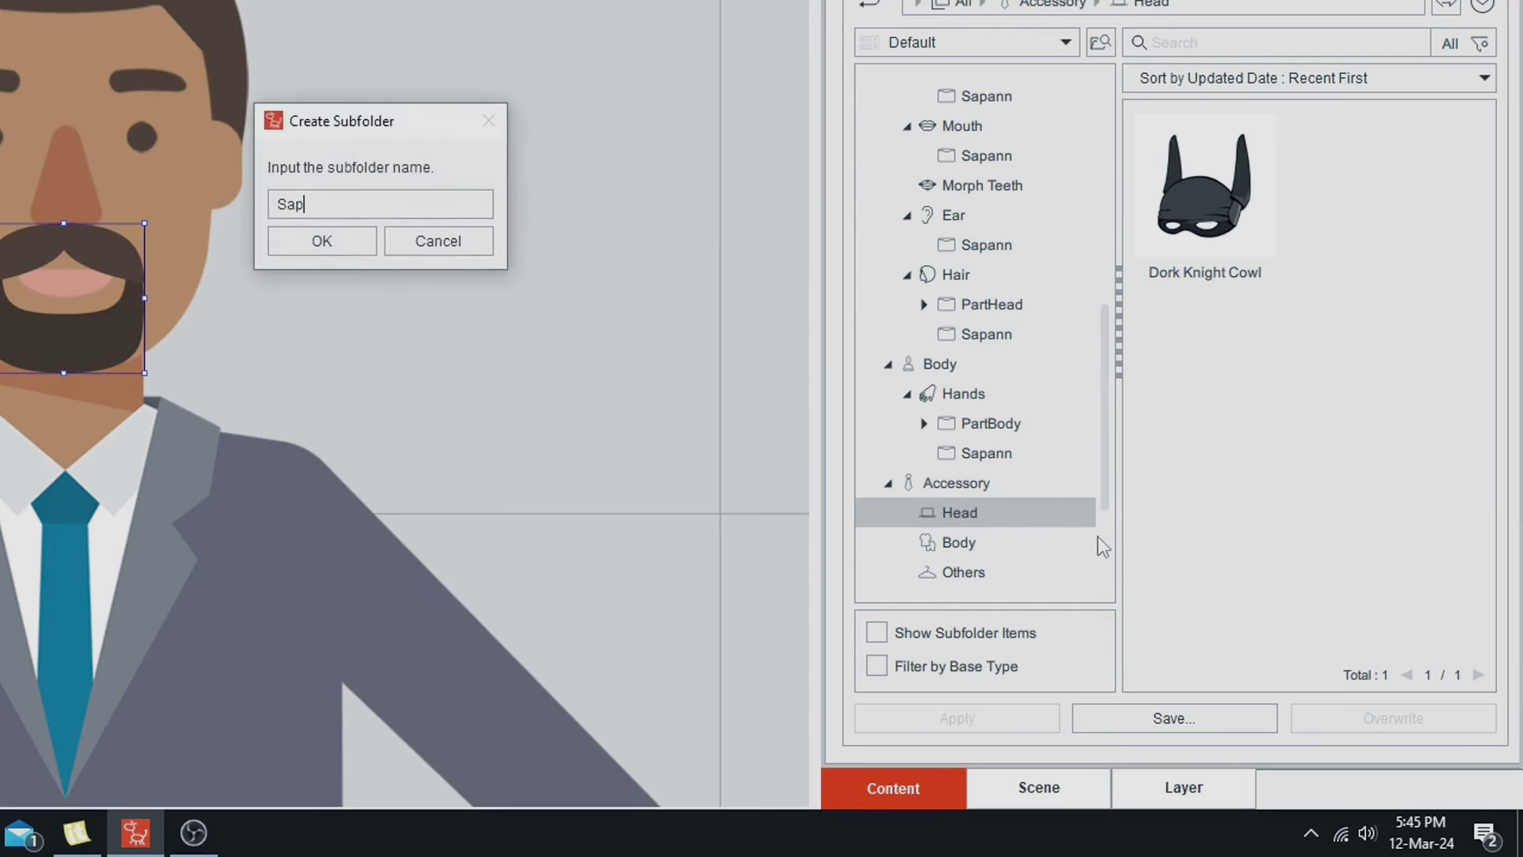
type("Sapann")
key("Return")
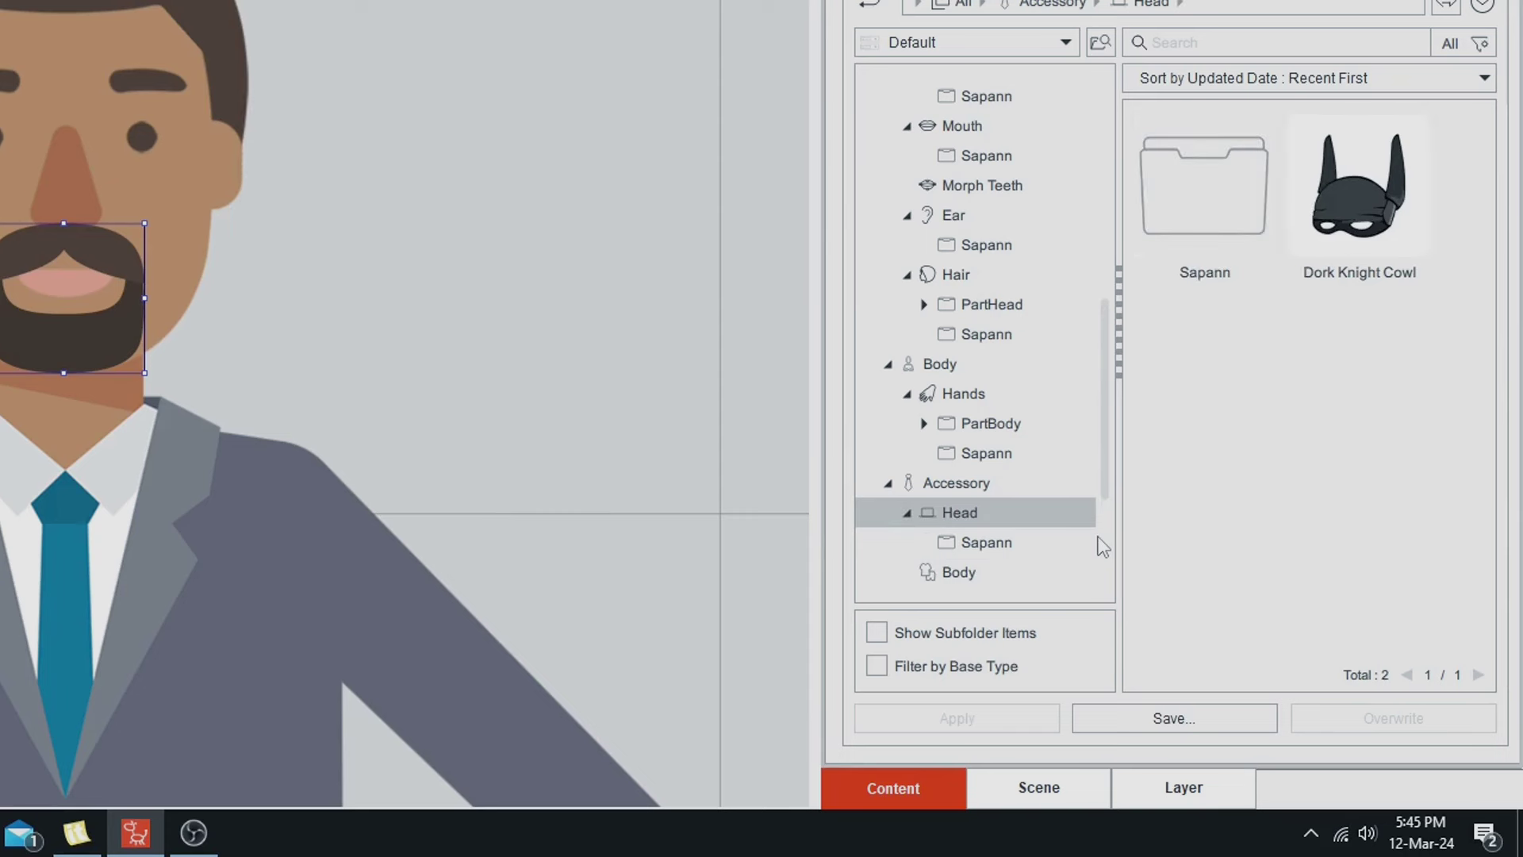
double_click(1214, 191)
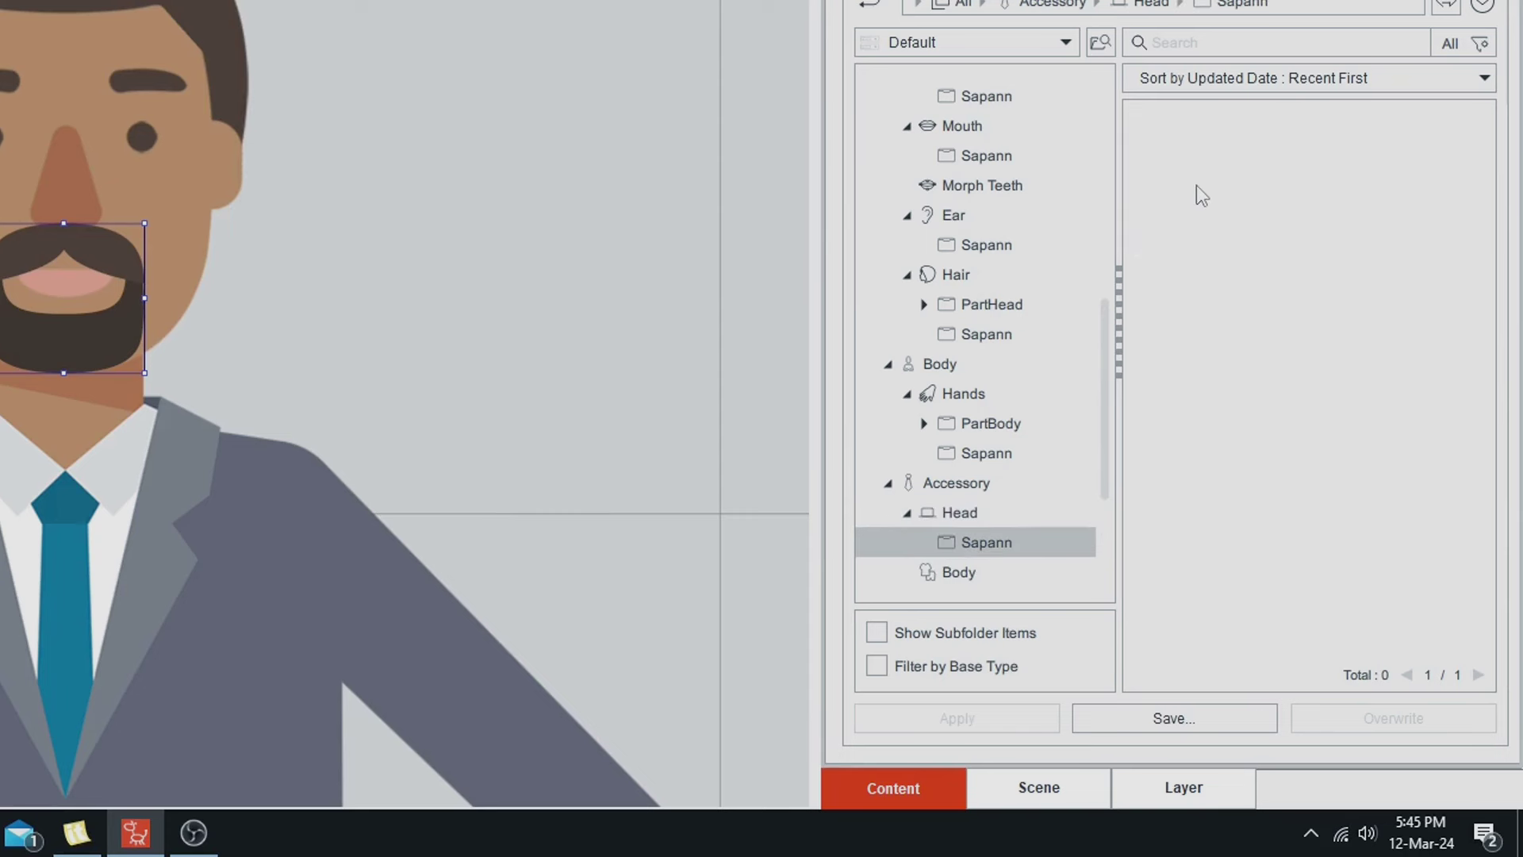
Save the selected beard as a custom item named Sapann FaceHair 02 in the Accessory Head category's Sapann folder
left_click(1158, 719)
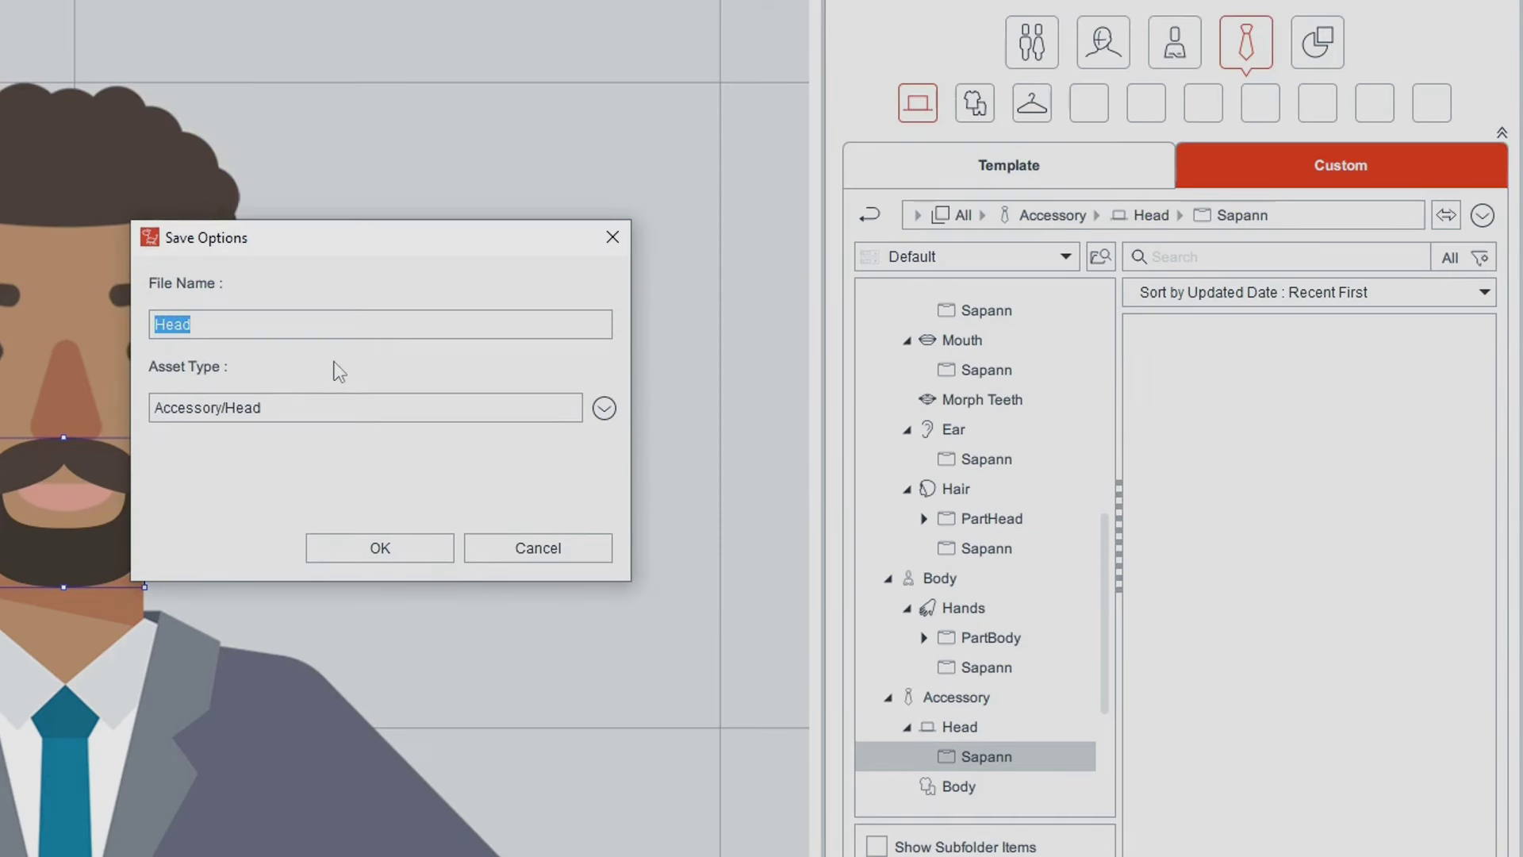
type("Sapann FaceHair 02")
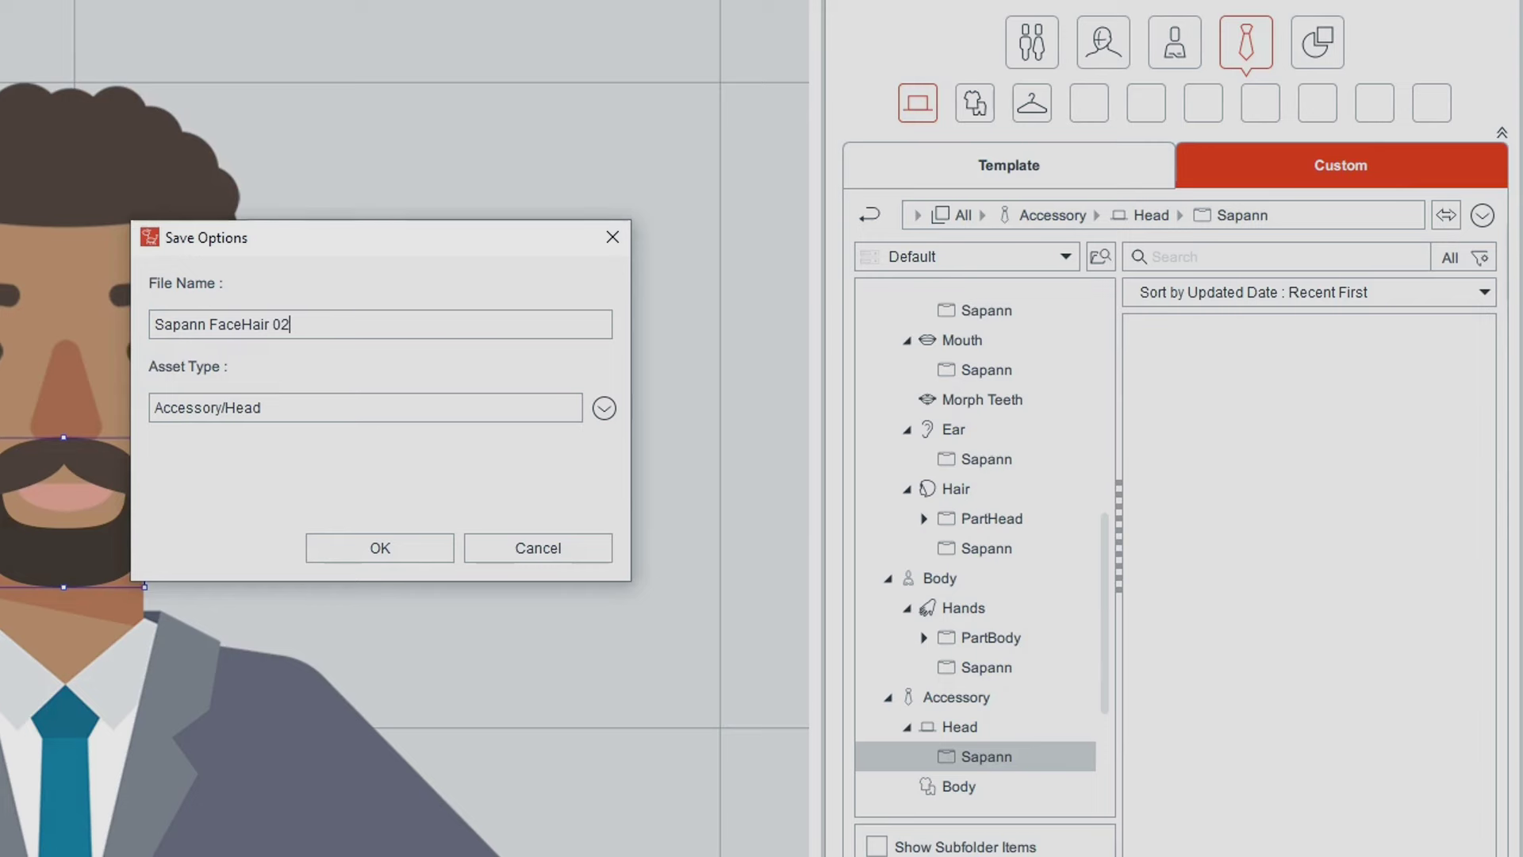
left_click(373, 551)
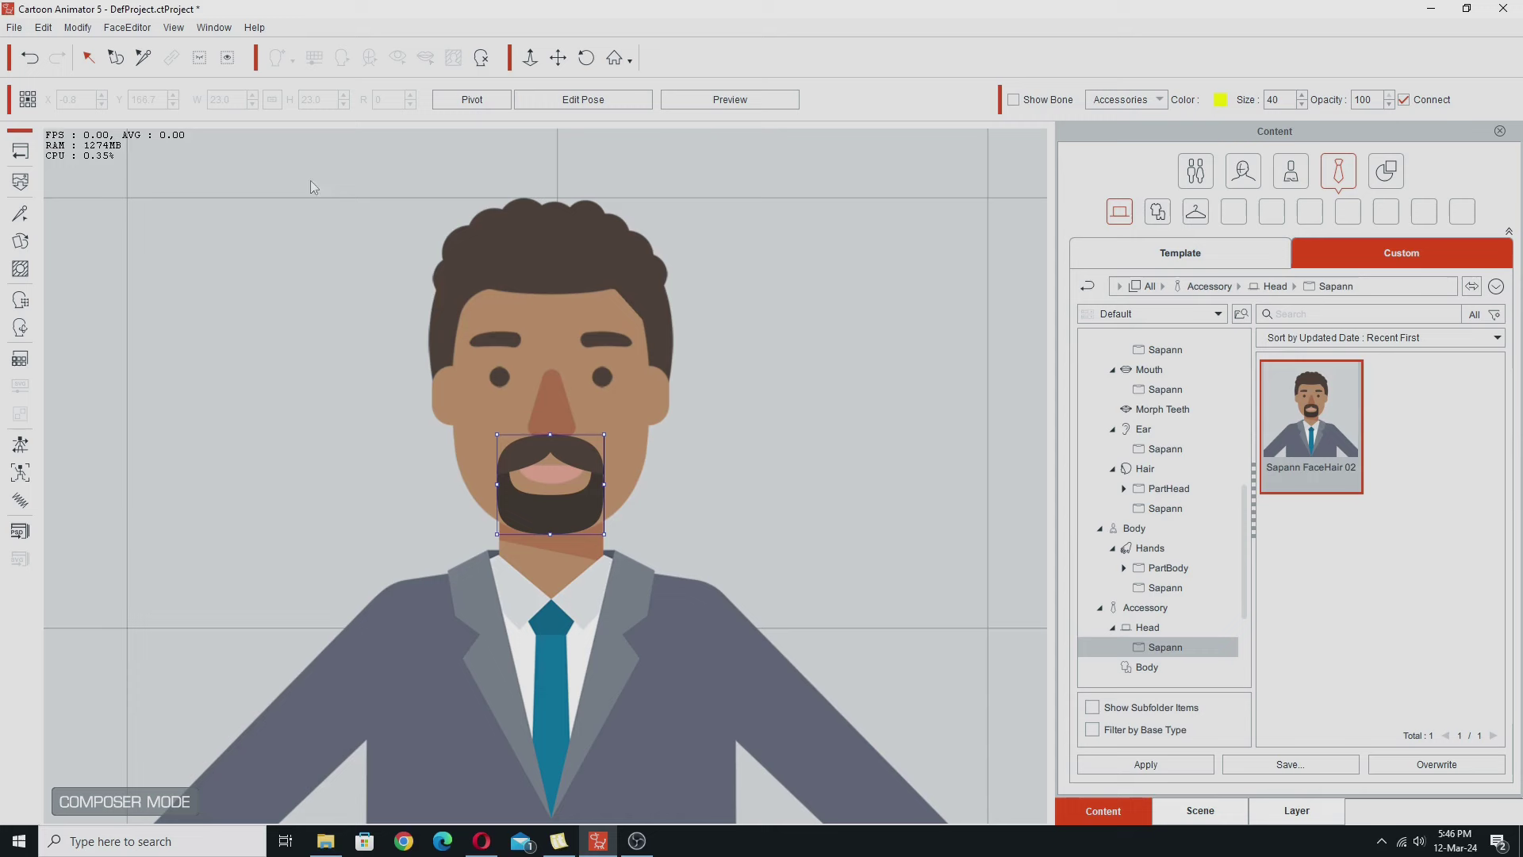
Return to the stage, open the blue-suited actor with the red tie in the composer and hide its bones
left_click(32, 144)
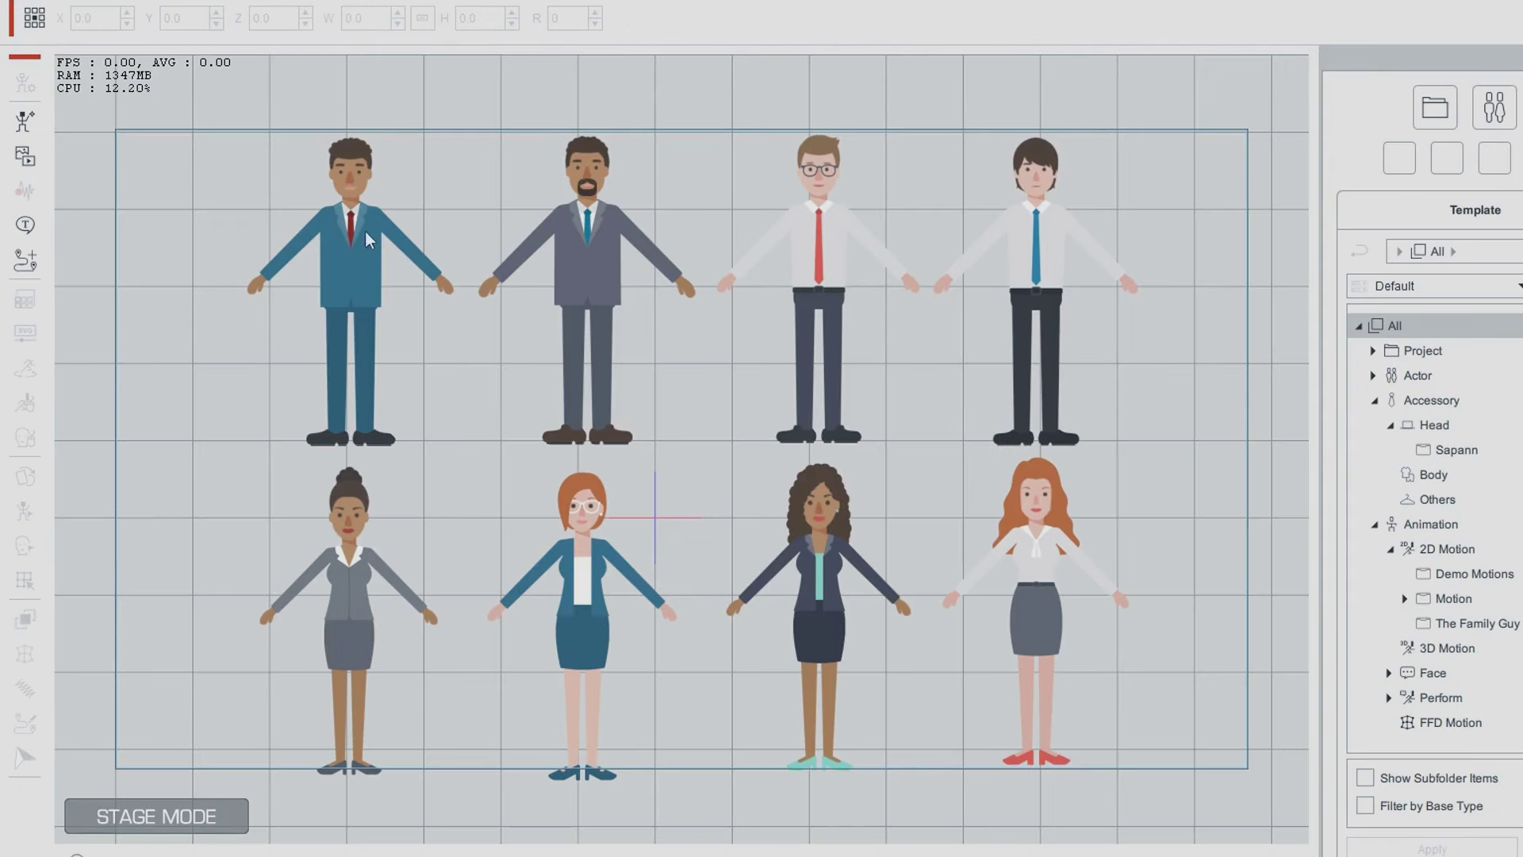
left_click(356, 236)
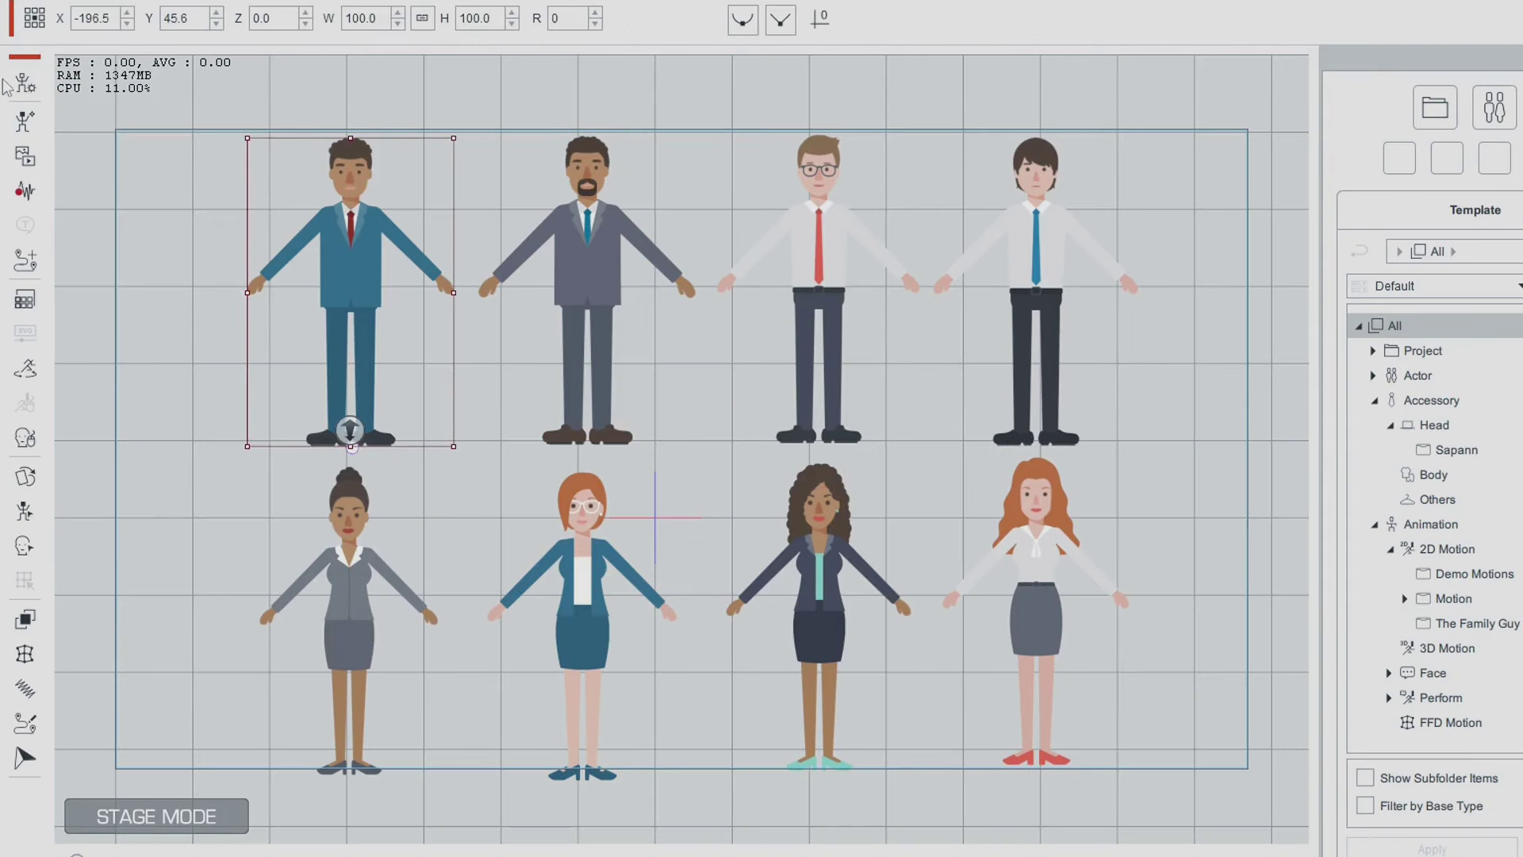
left_click(23, 83)
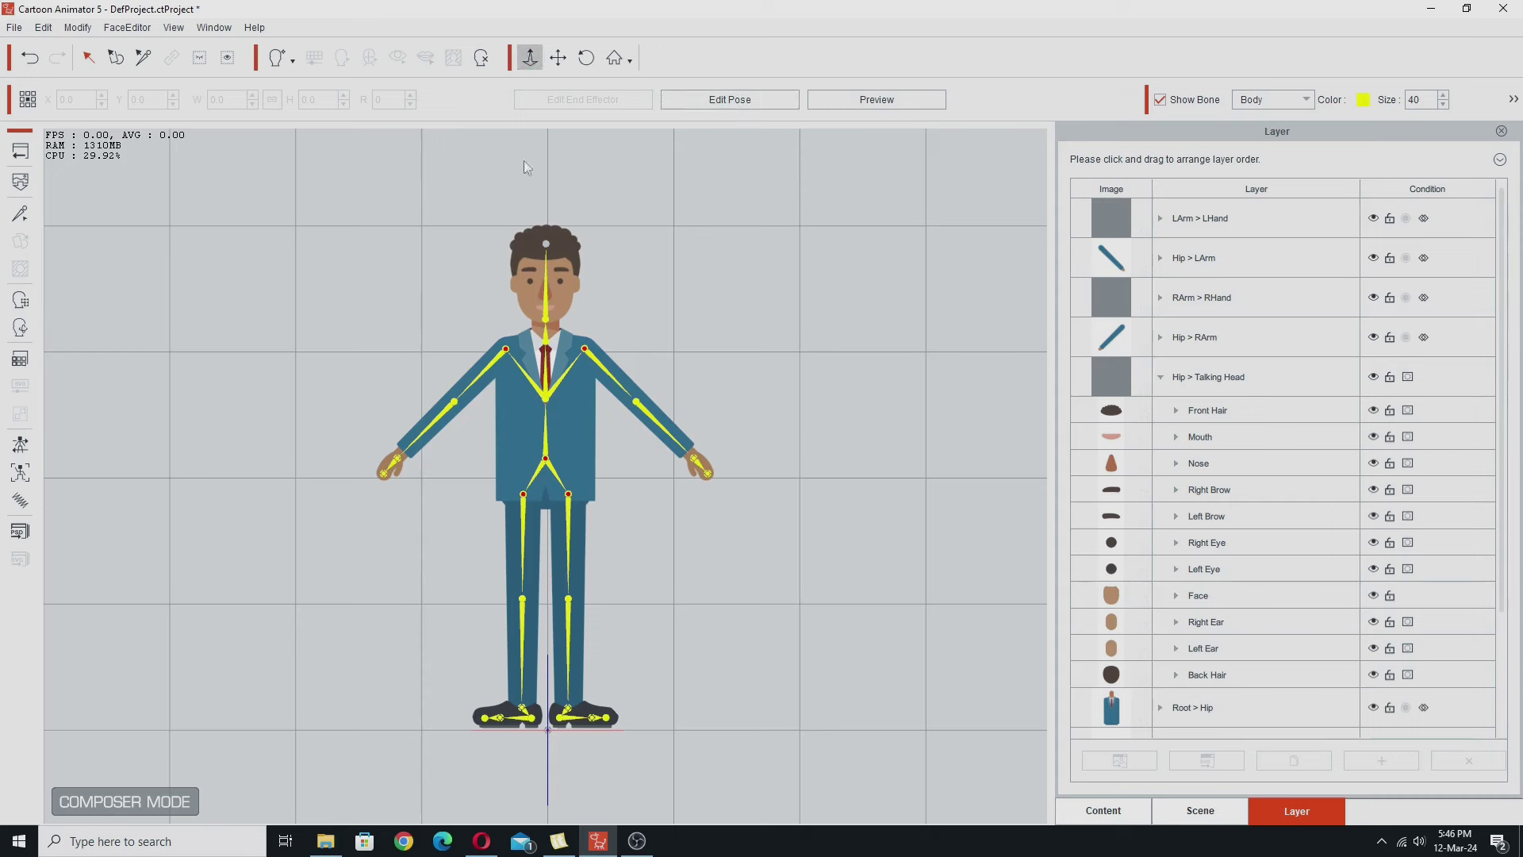
scroll(522, 293, "up", 5)
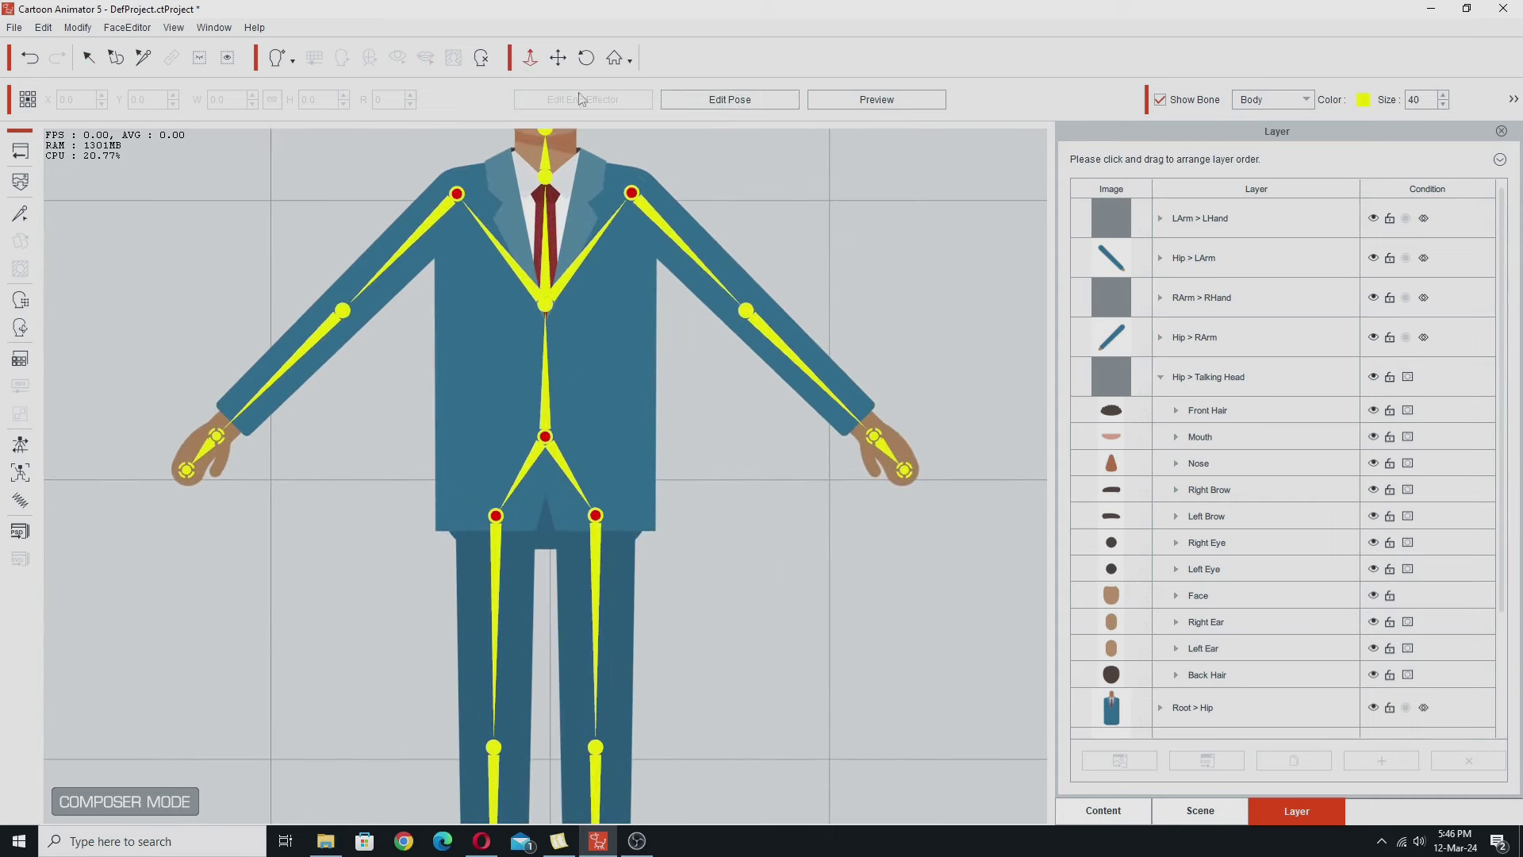
left_click(560, 62)
left_click_drag(568, 254, 559, 581)
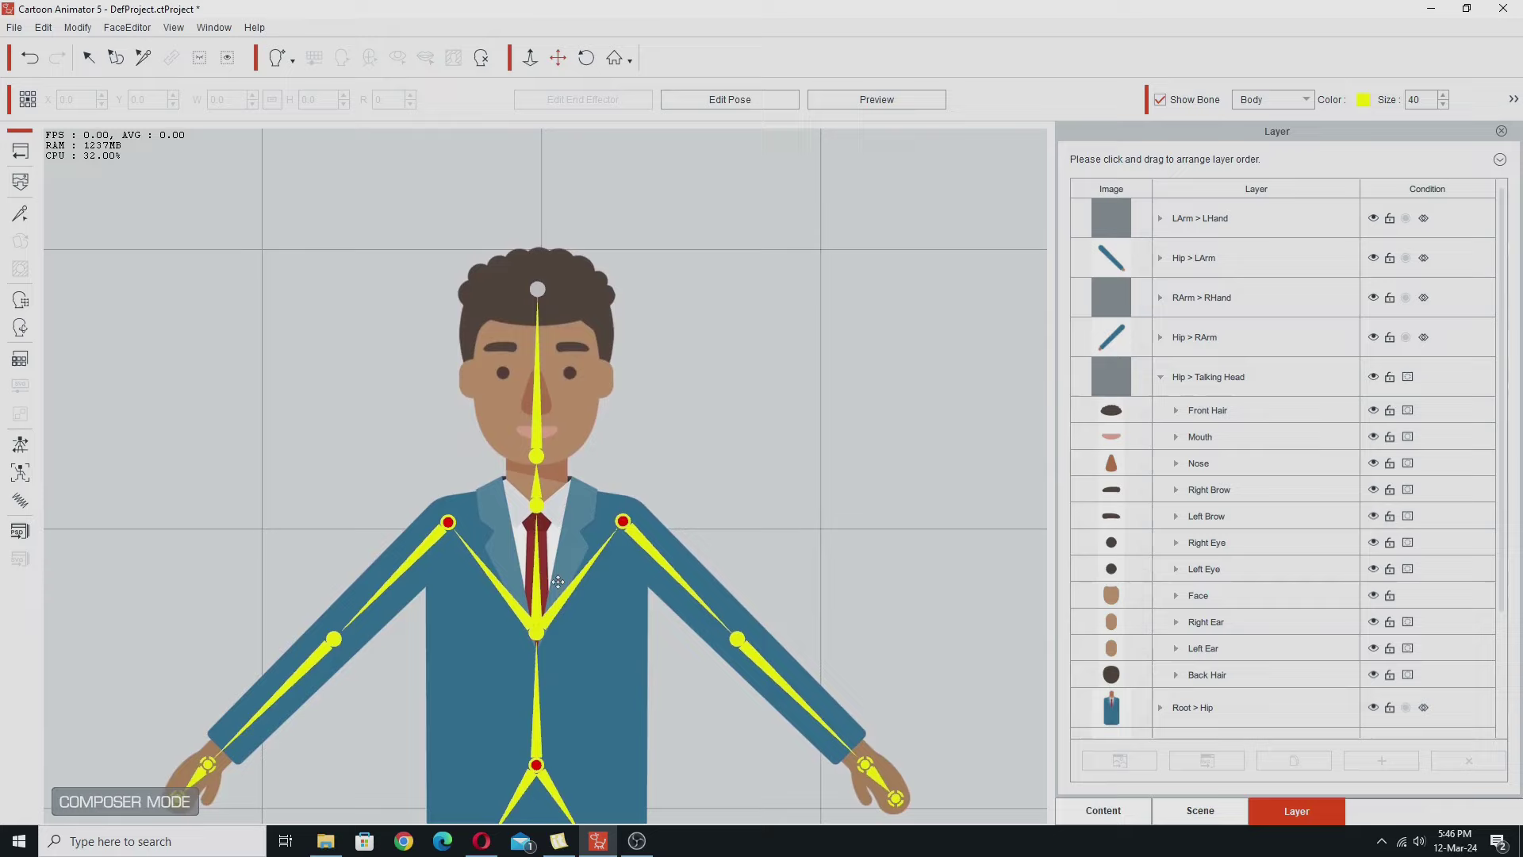
left_click(981, 151)
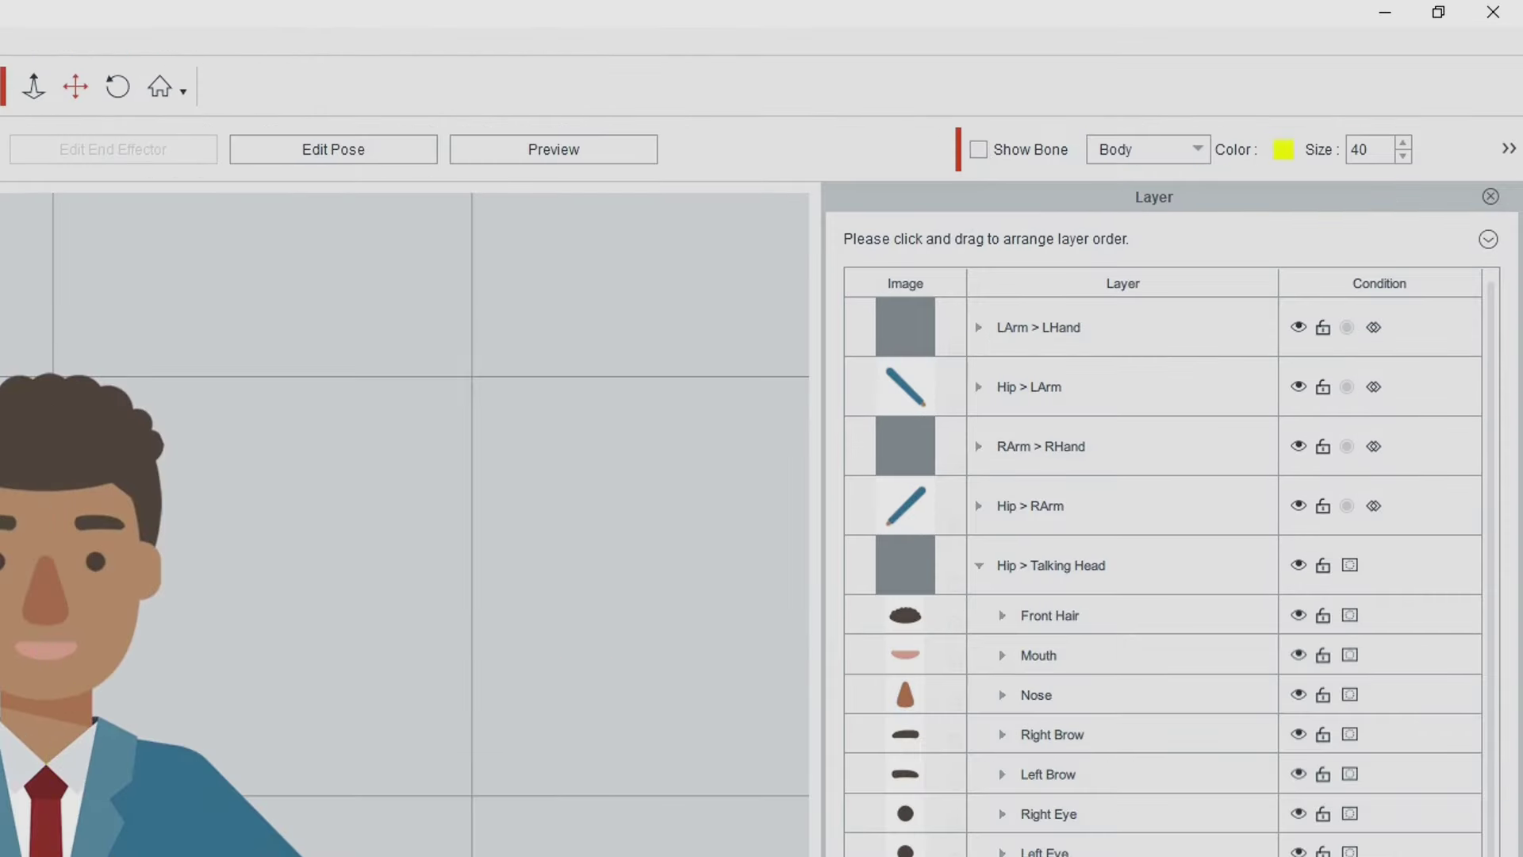
Apply the custom Sapann FaceHair 02 accessory from the Accessory Head category's Sapann folder to the blue-suited actor
left_click(896, 797)
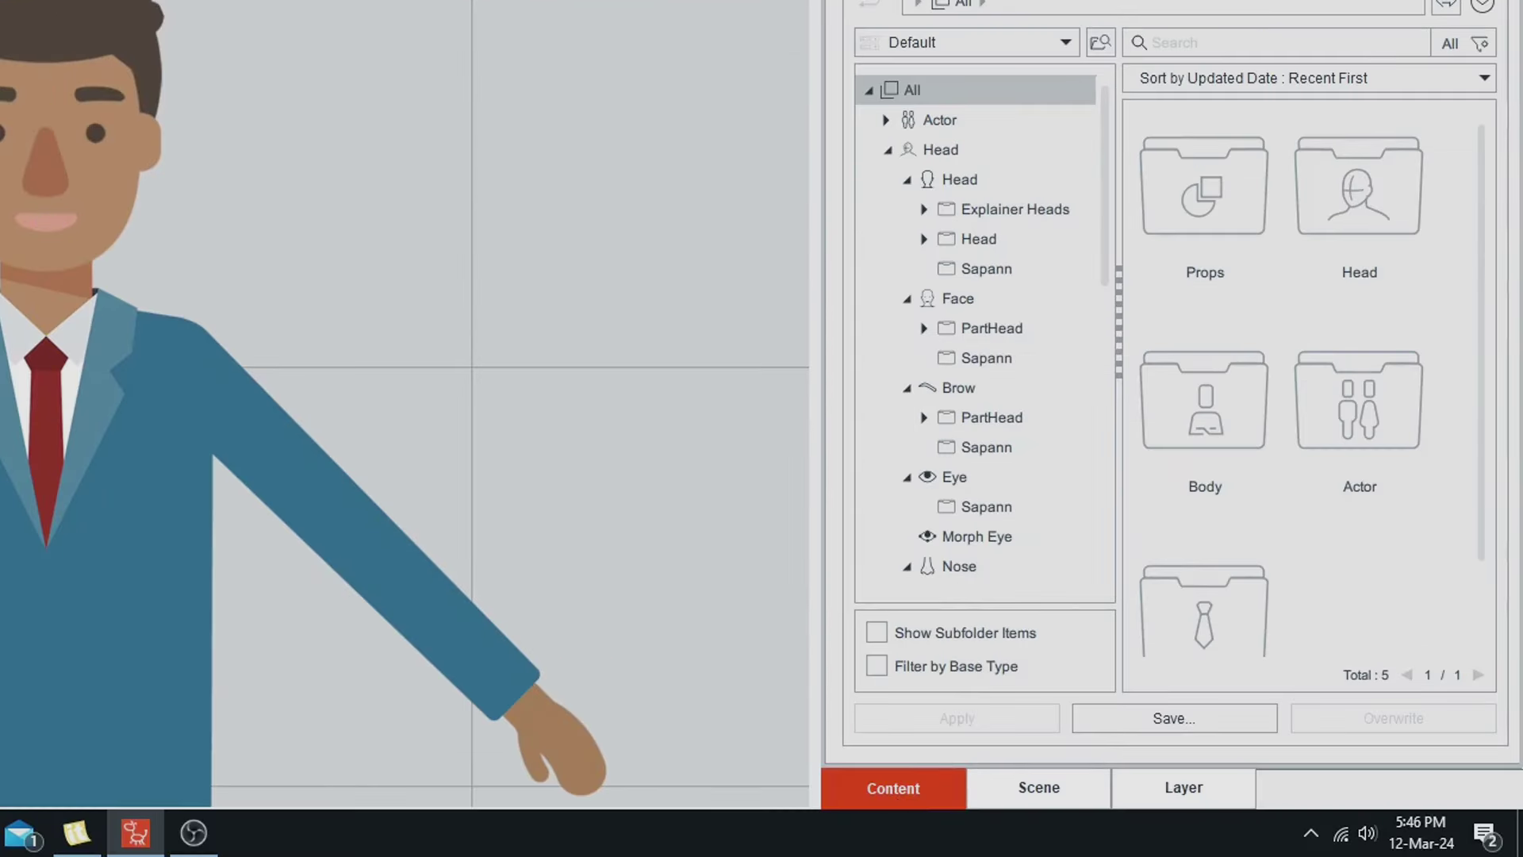
left_click(932, 329)
left_click(928, 330)
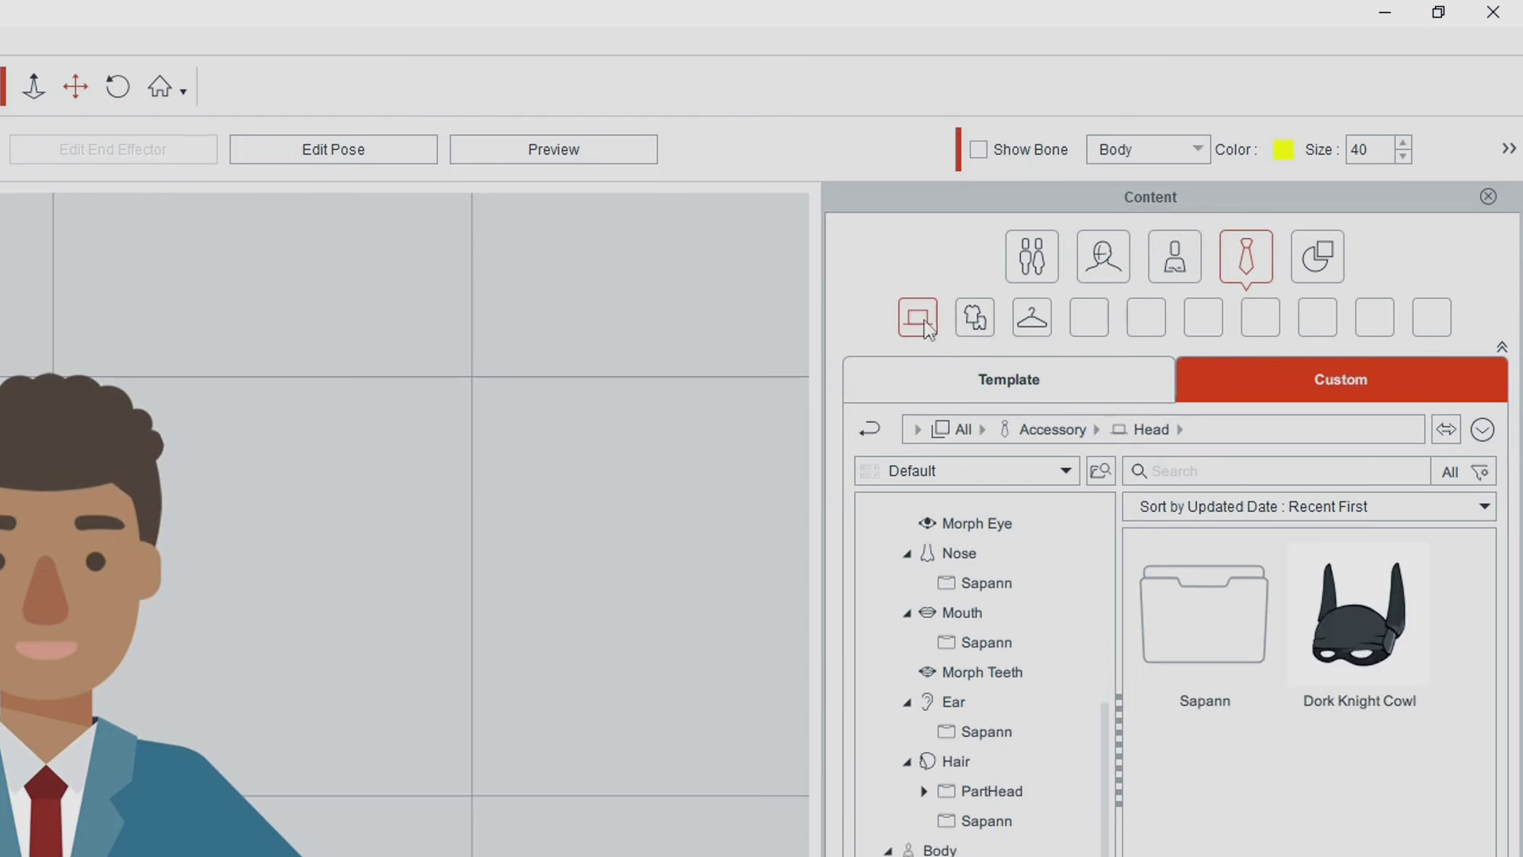
double_click(1227, 624)
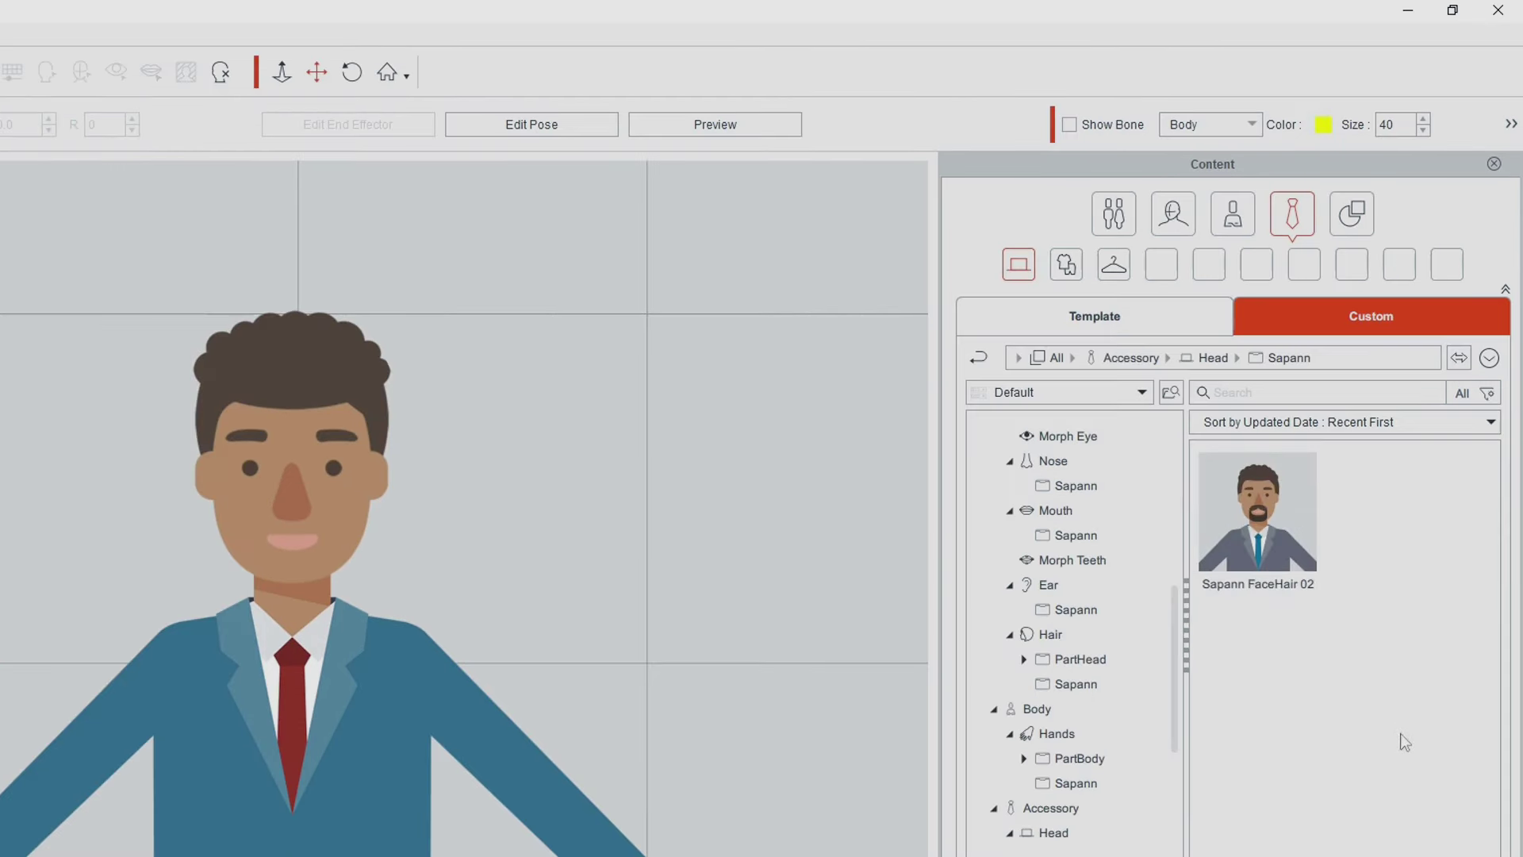
double_click(1260, 522)
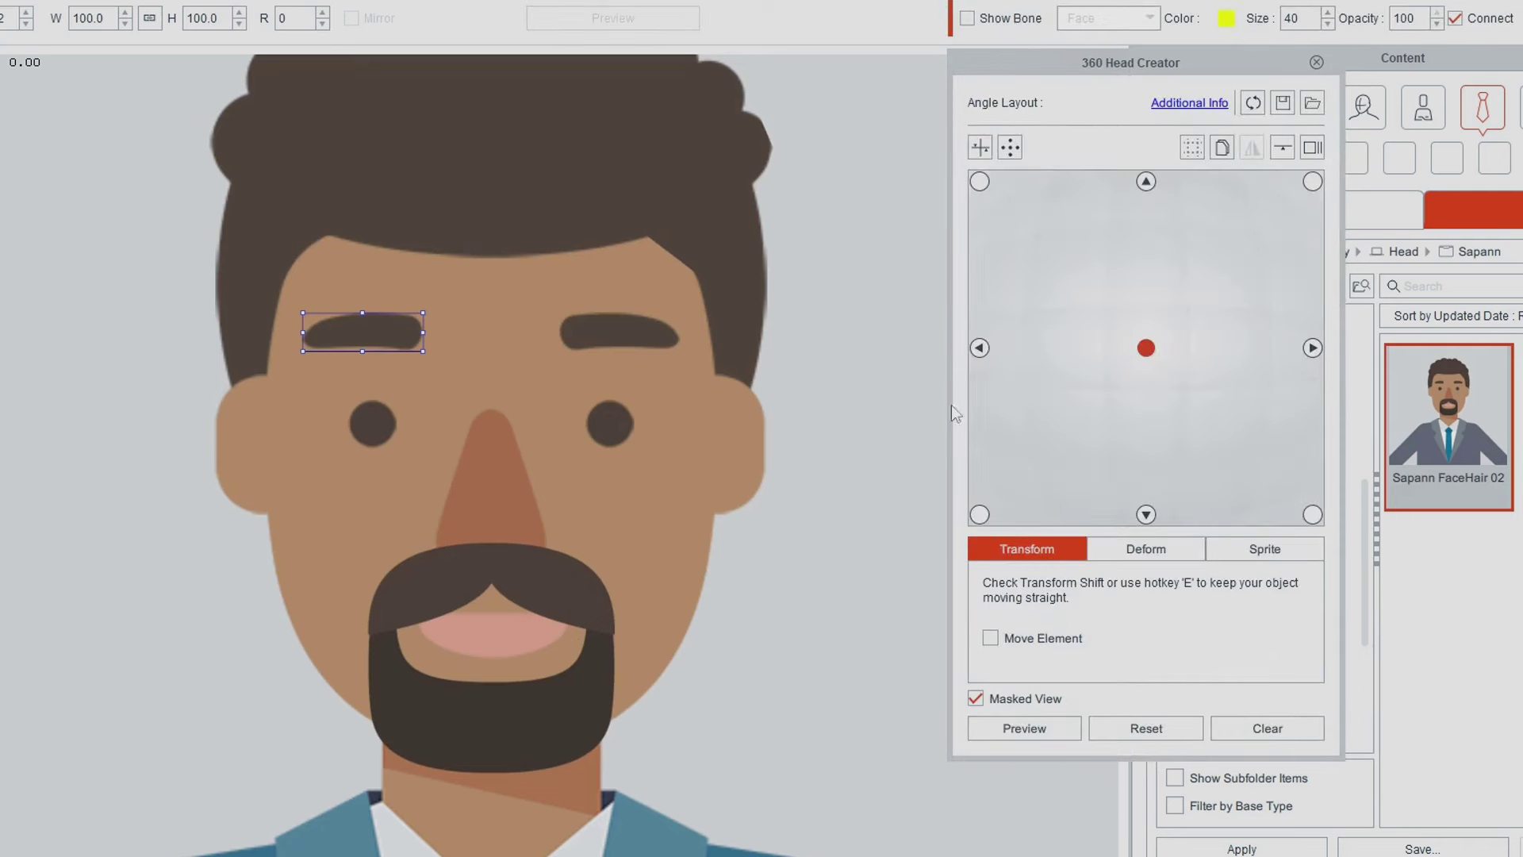
Preview the bearded head at different angles in the 360 Head Creator and return to the stage
left_click(1017, 725)
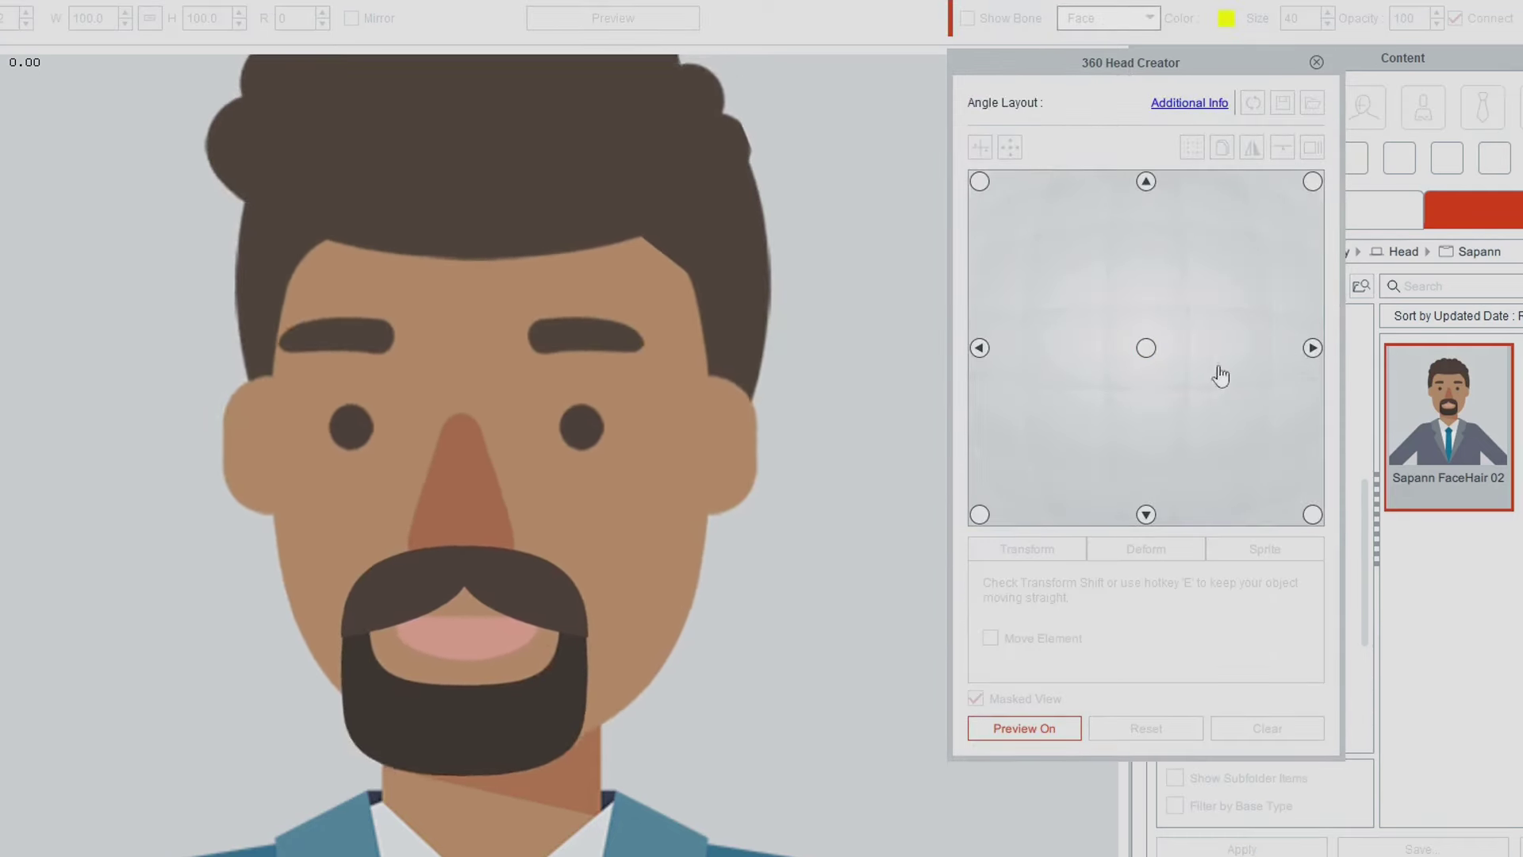
left_click(1111, 429)
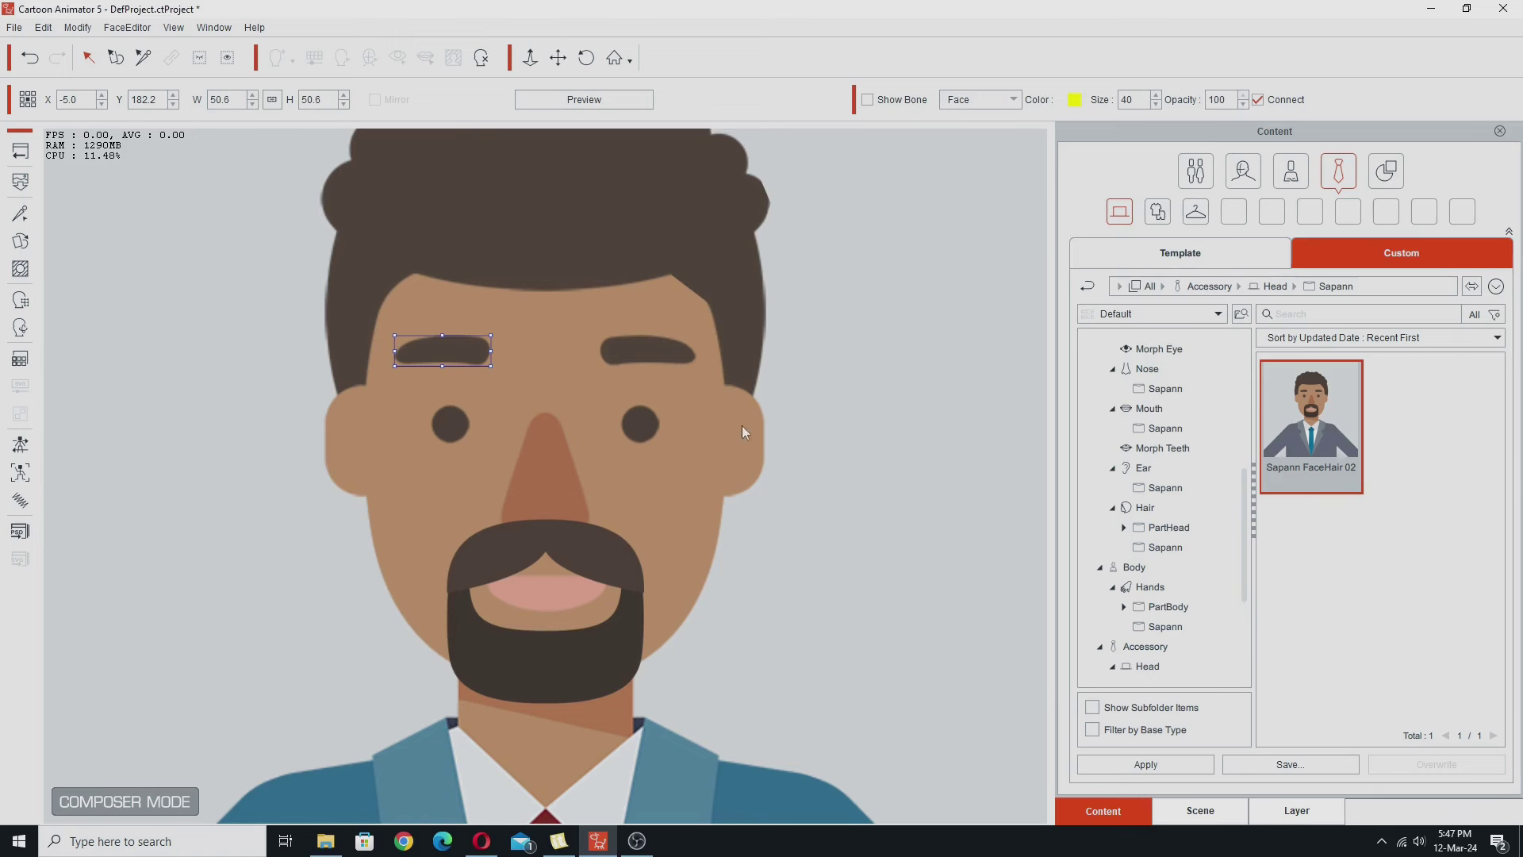
left_click(188, 269)
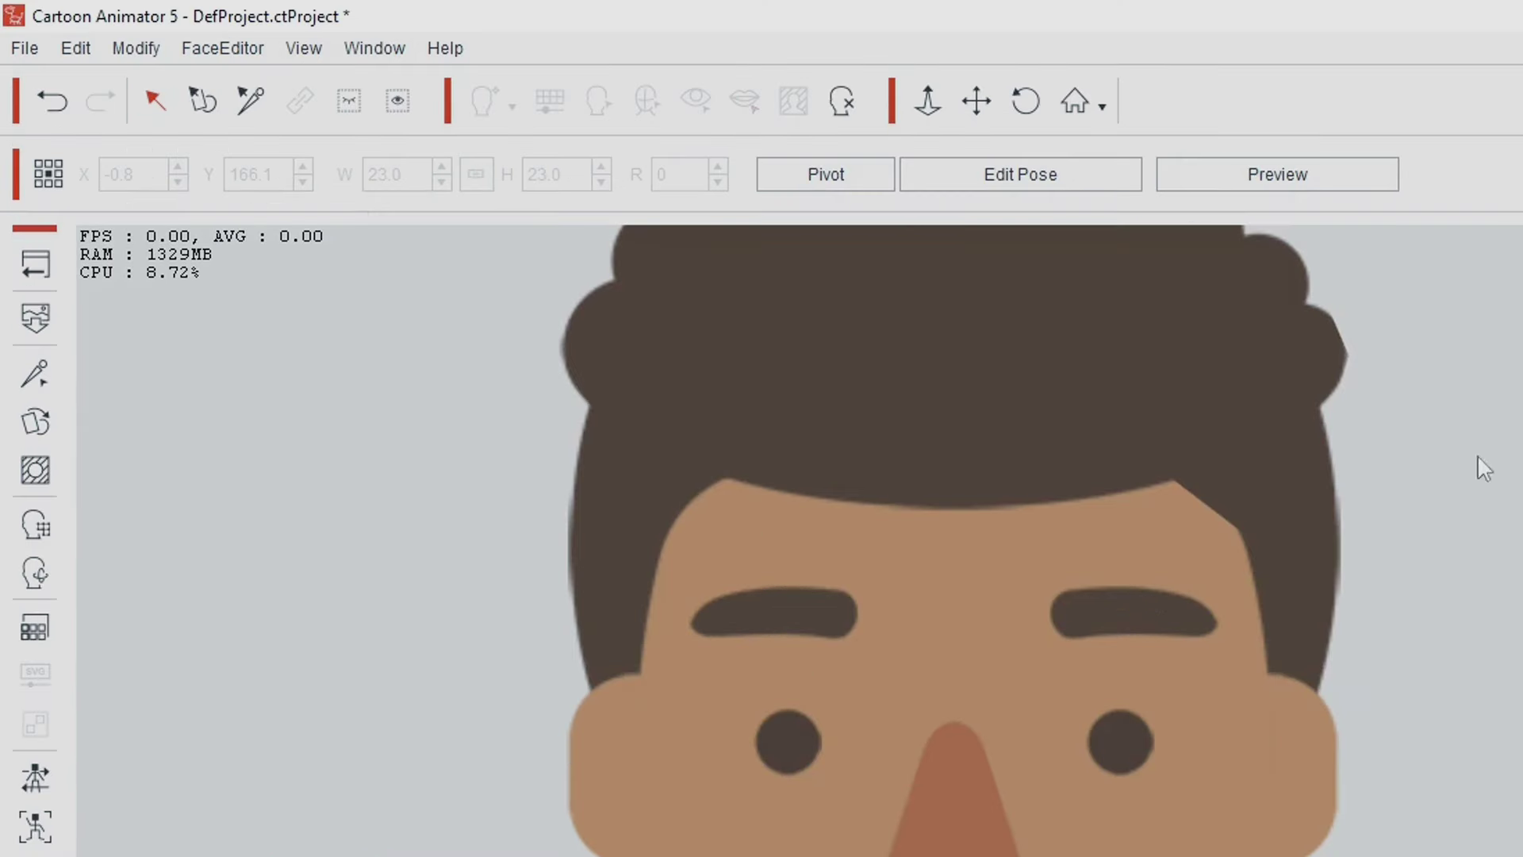
left_click(35, 263)
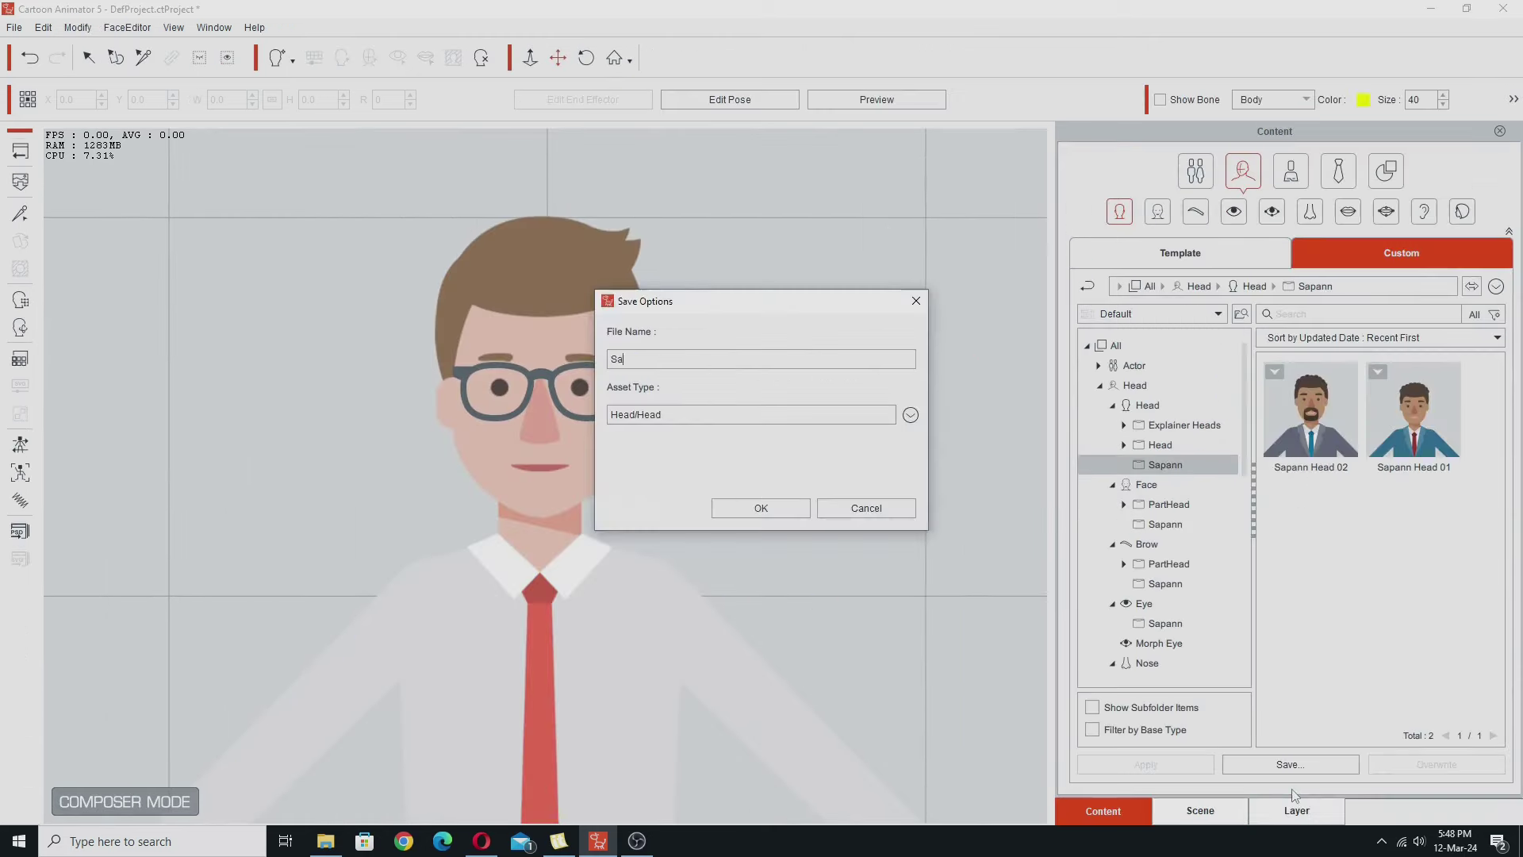
Save the bespectacled actor's brows, eyes and hands in the Sapann folder of each matching category
left_click(1165, 584)
left_click(1166, 623)
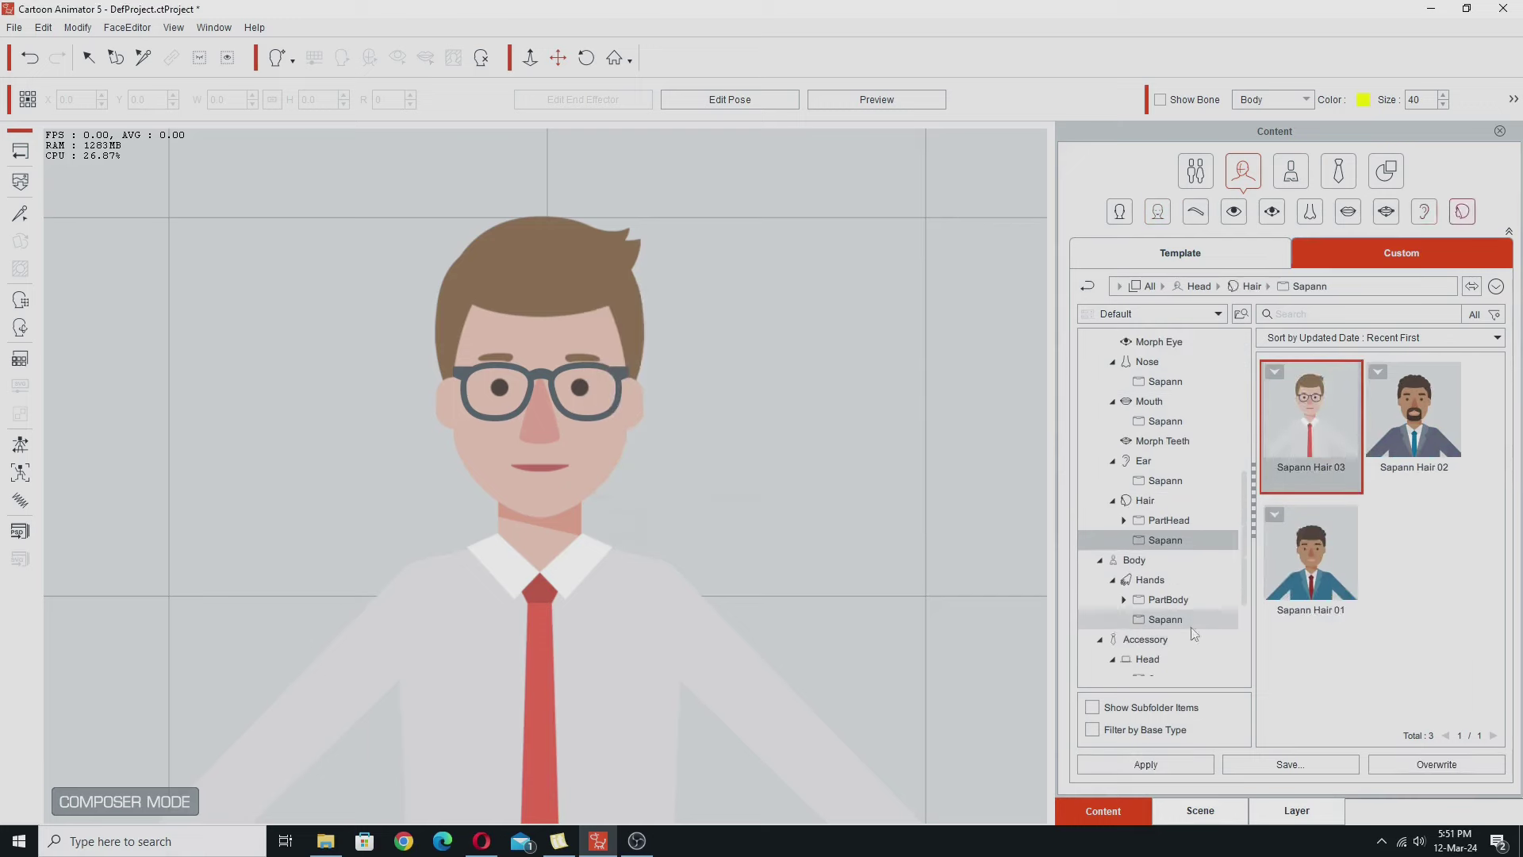
left_click(1166, 620)
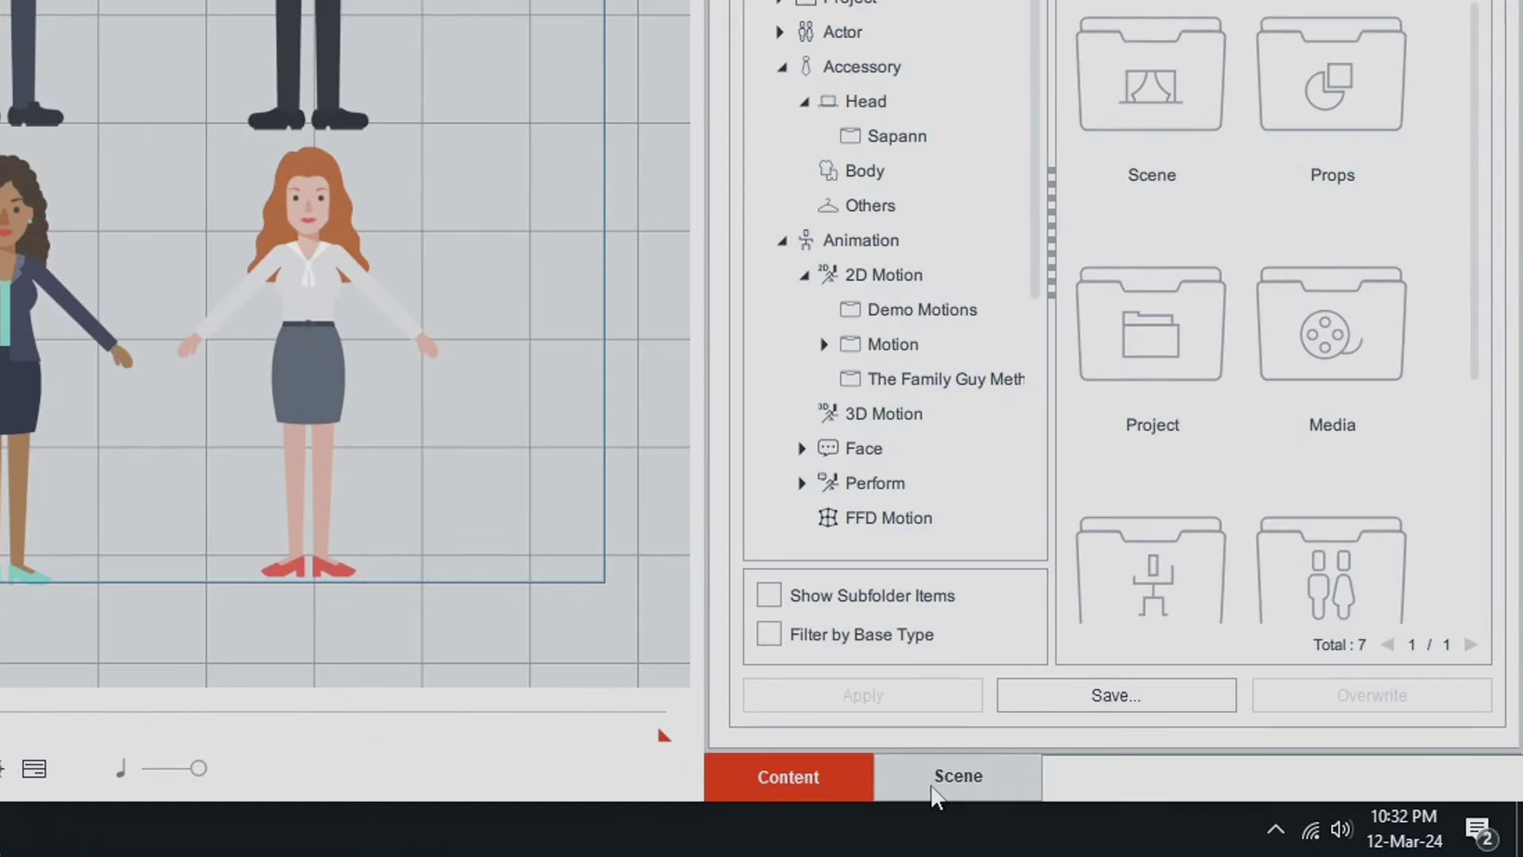
Examine the accessories attached to the actors in the scene list, checking BmanFront_03, its Beard and BwomanFront_02
left_click(936, 777)
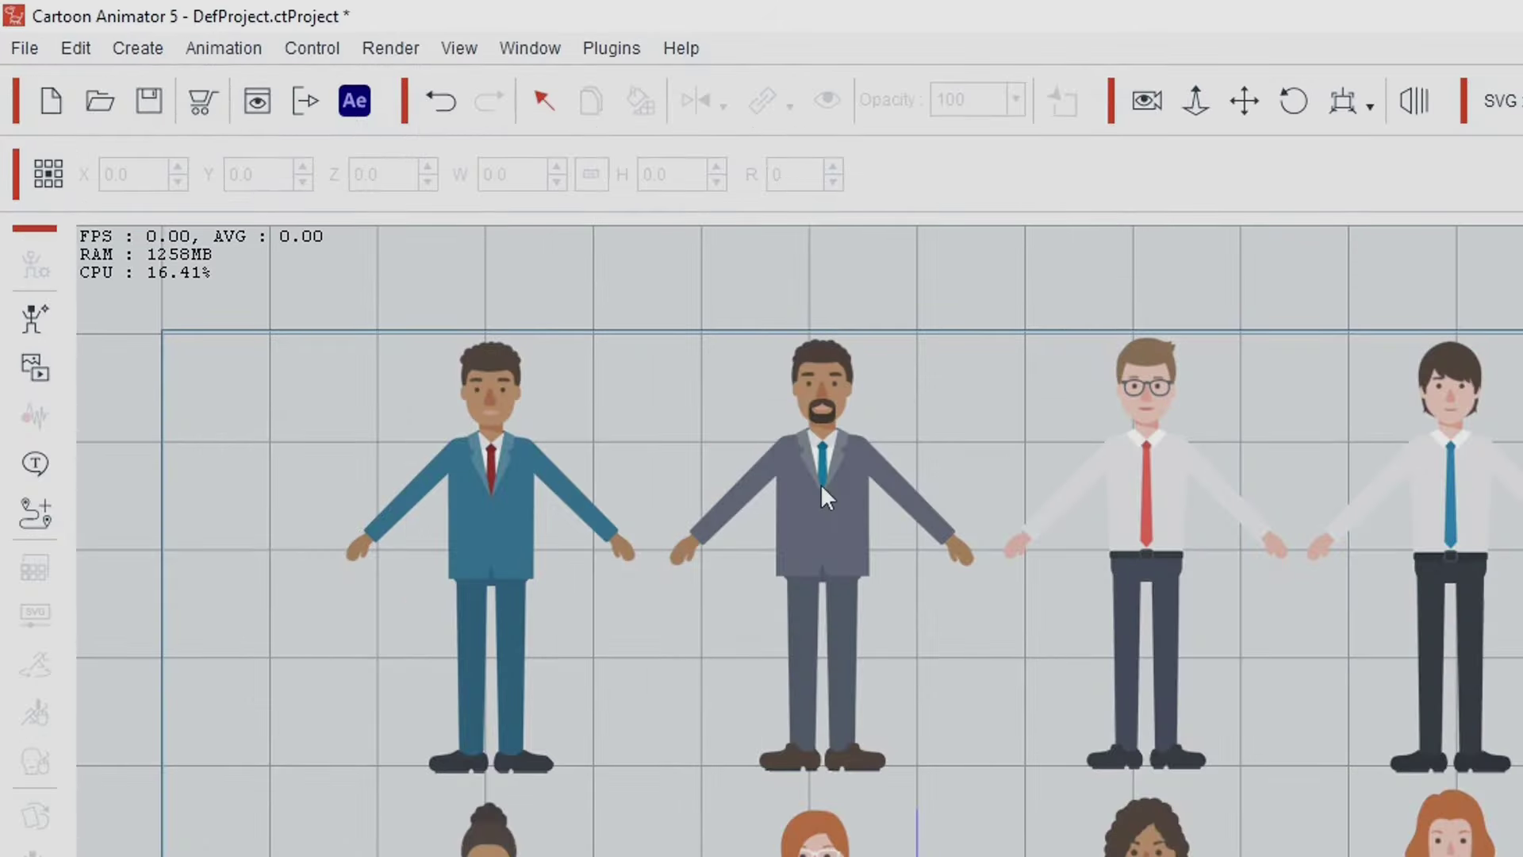
left_click(821, 483)
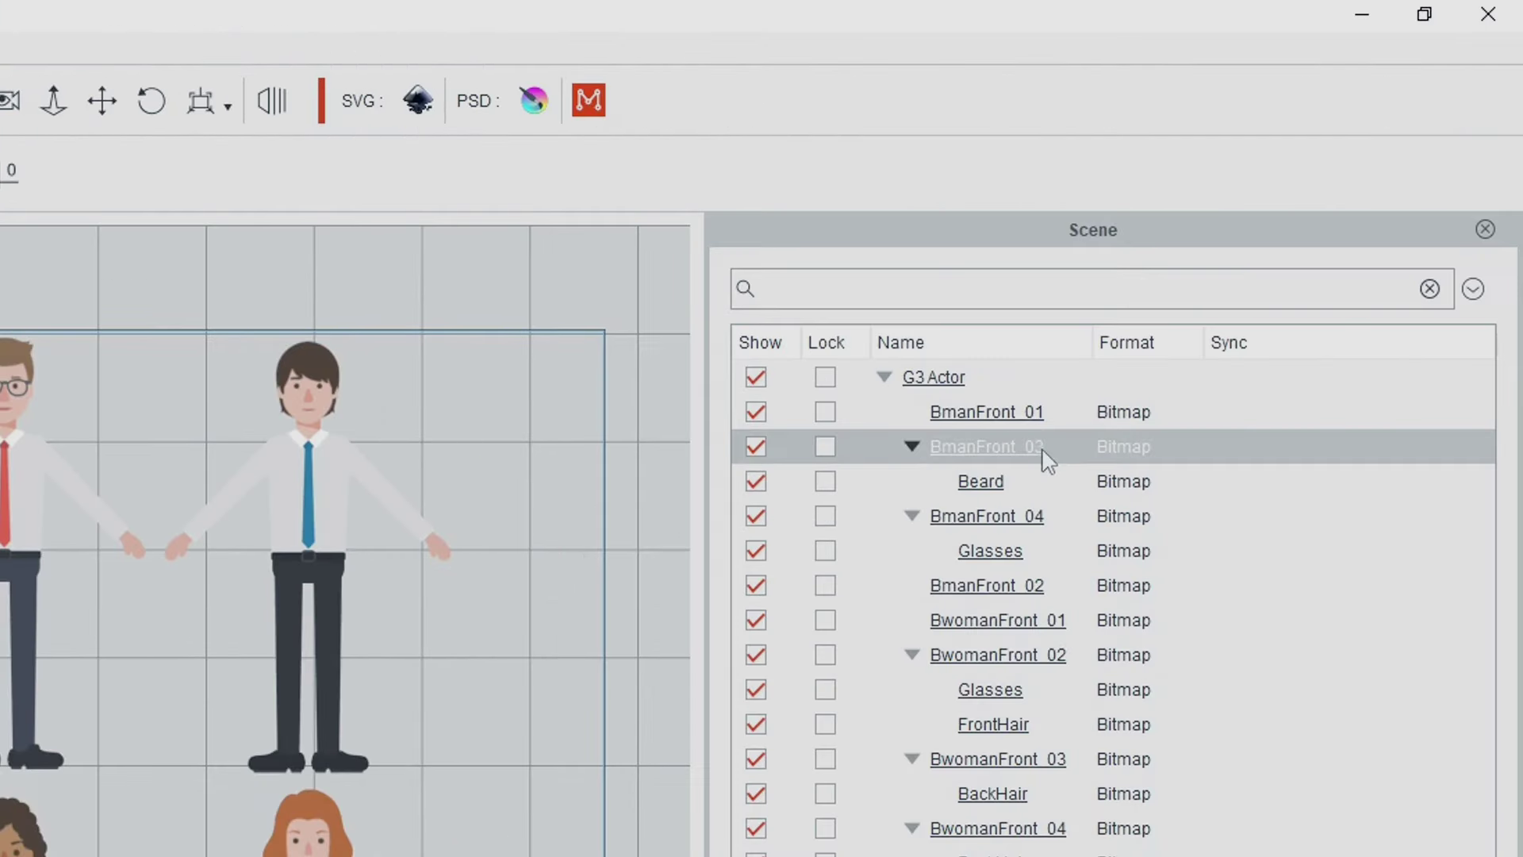
left_click(974, 484)
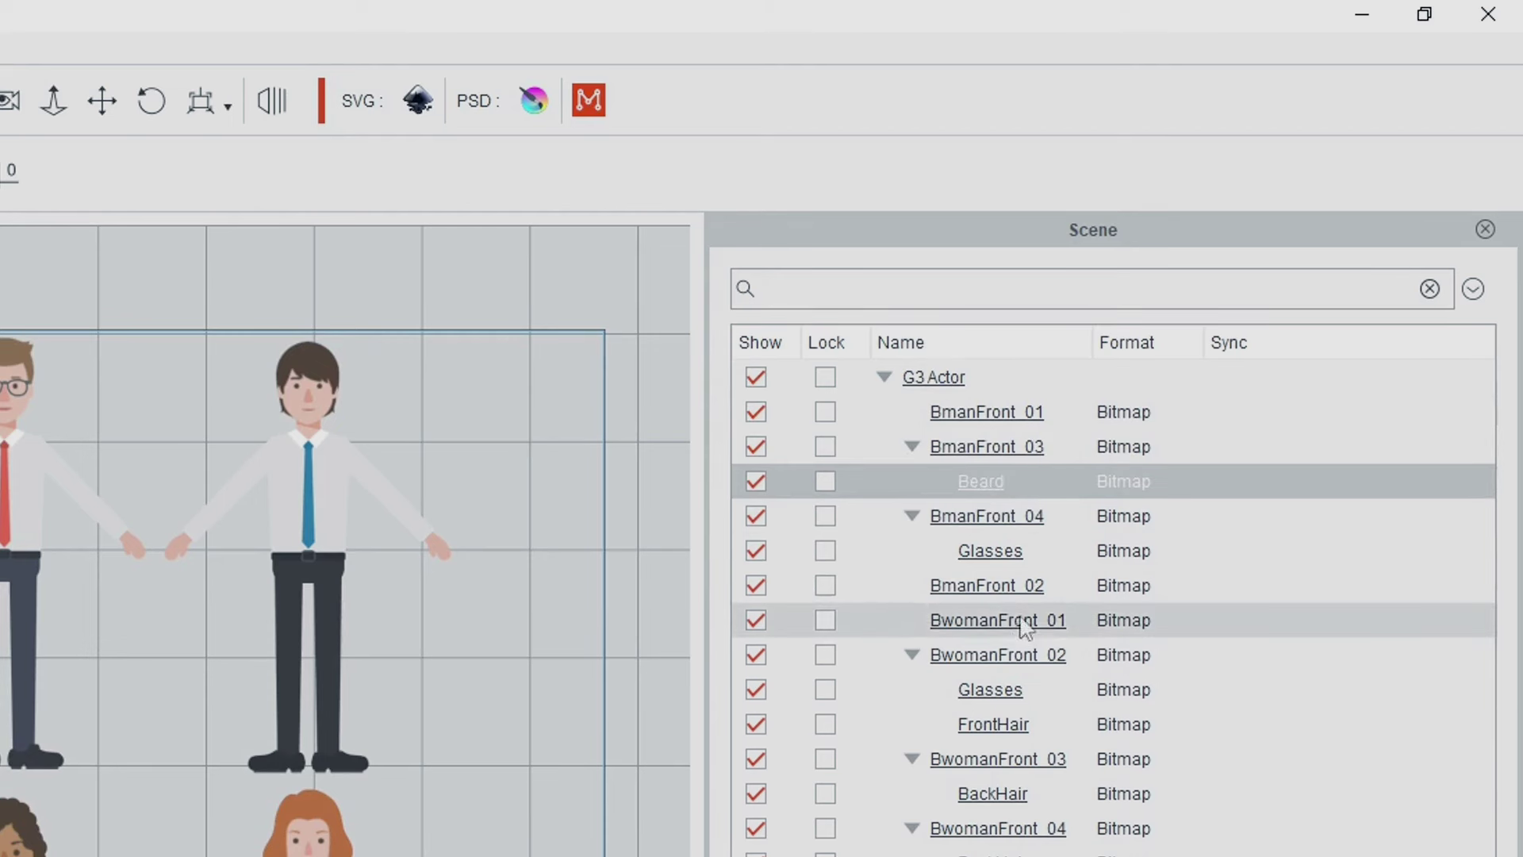
left_click(998, 656)
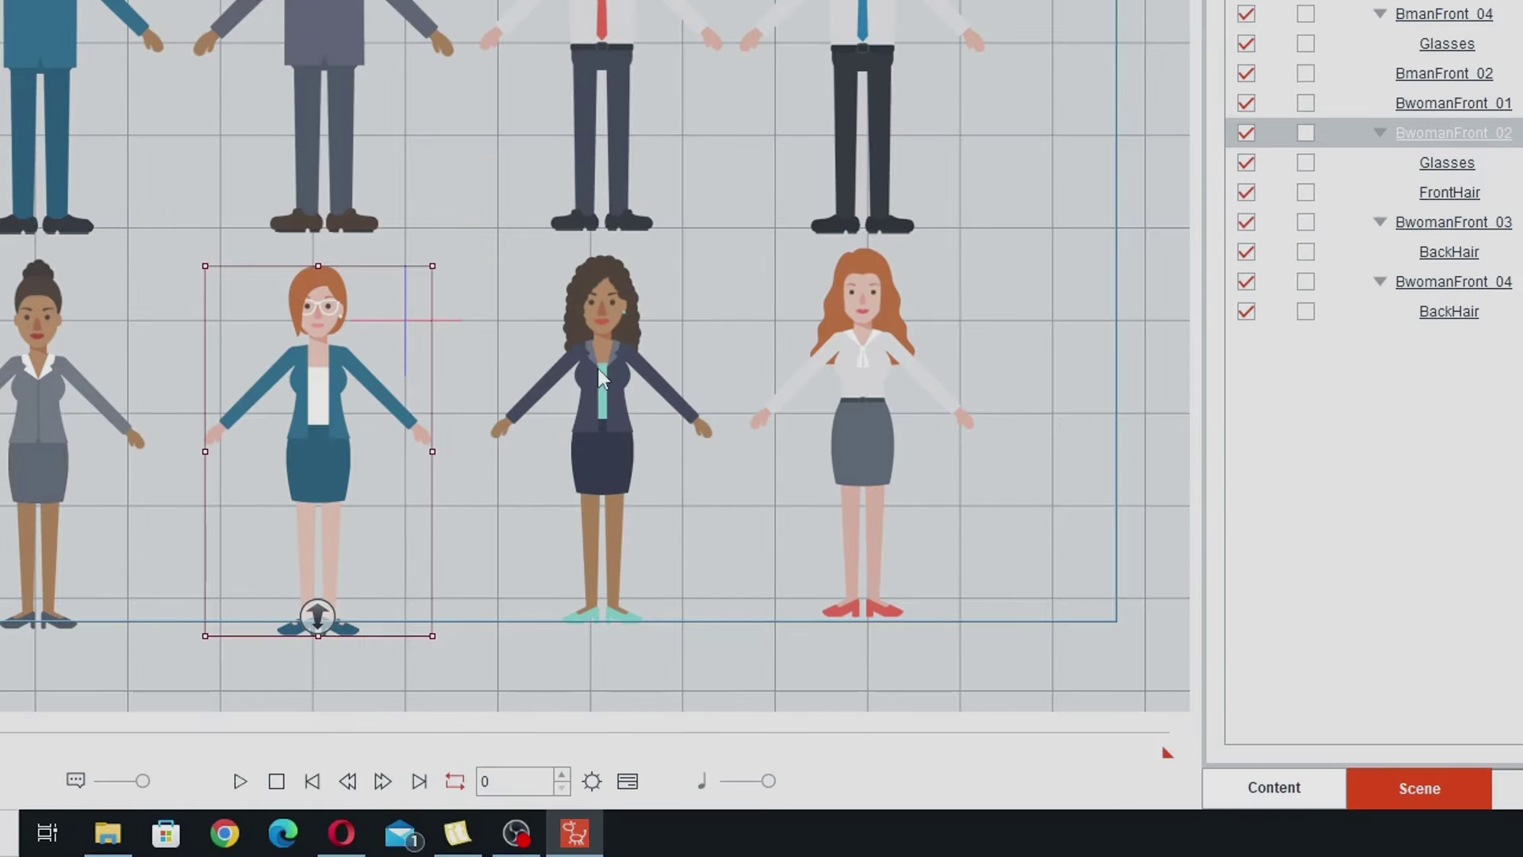
Save the BwomanFront_03 actor's back hair as Sapann Backhair 07 in the Accessory Head category's Sapann folder
left_click(600, 377)
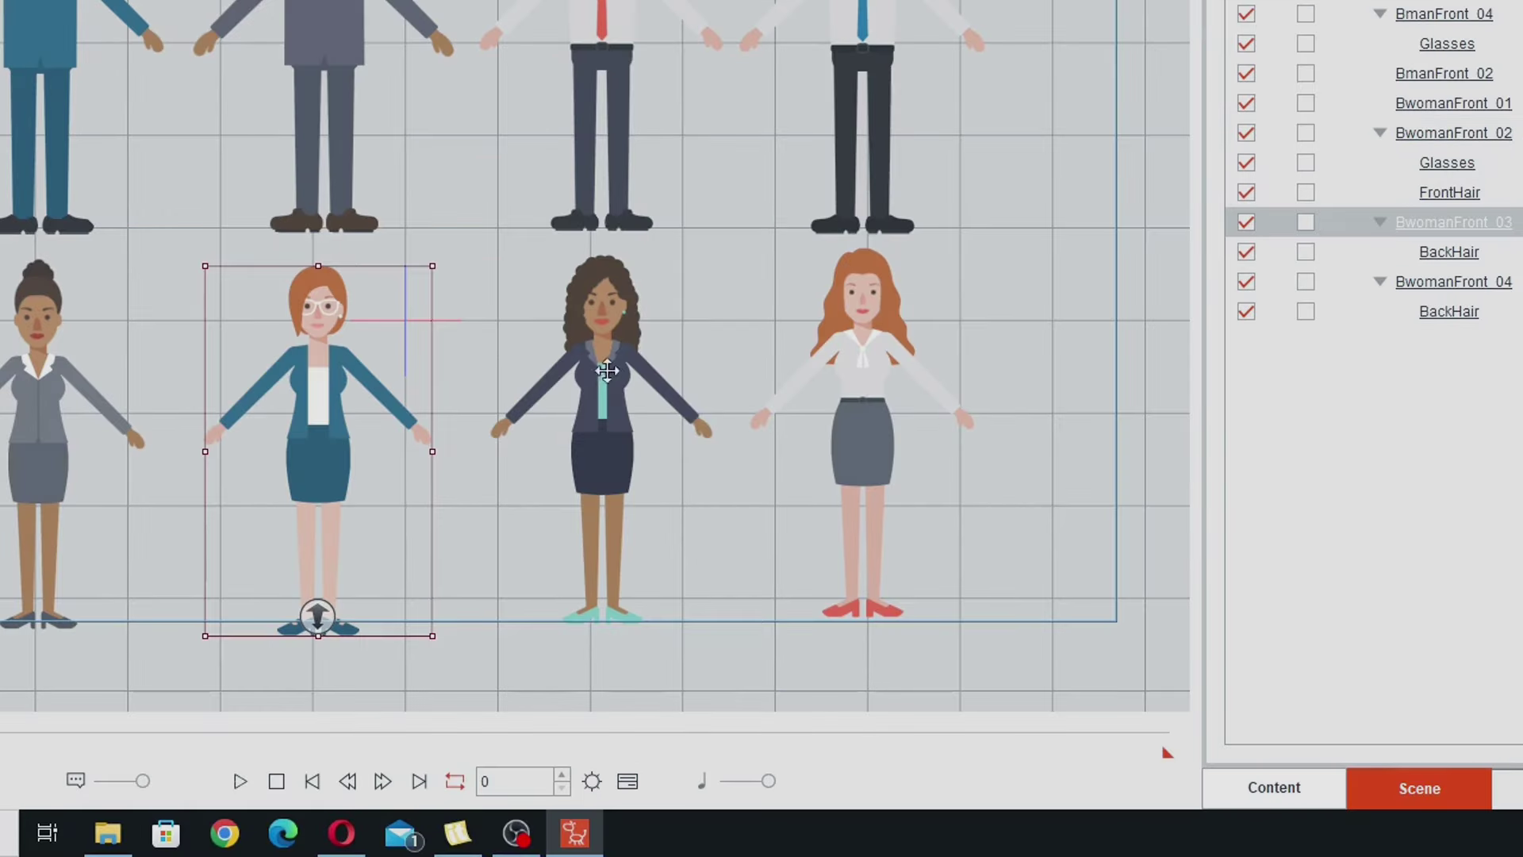
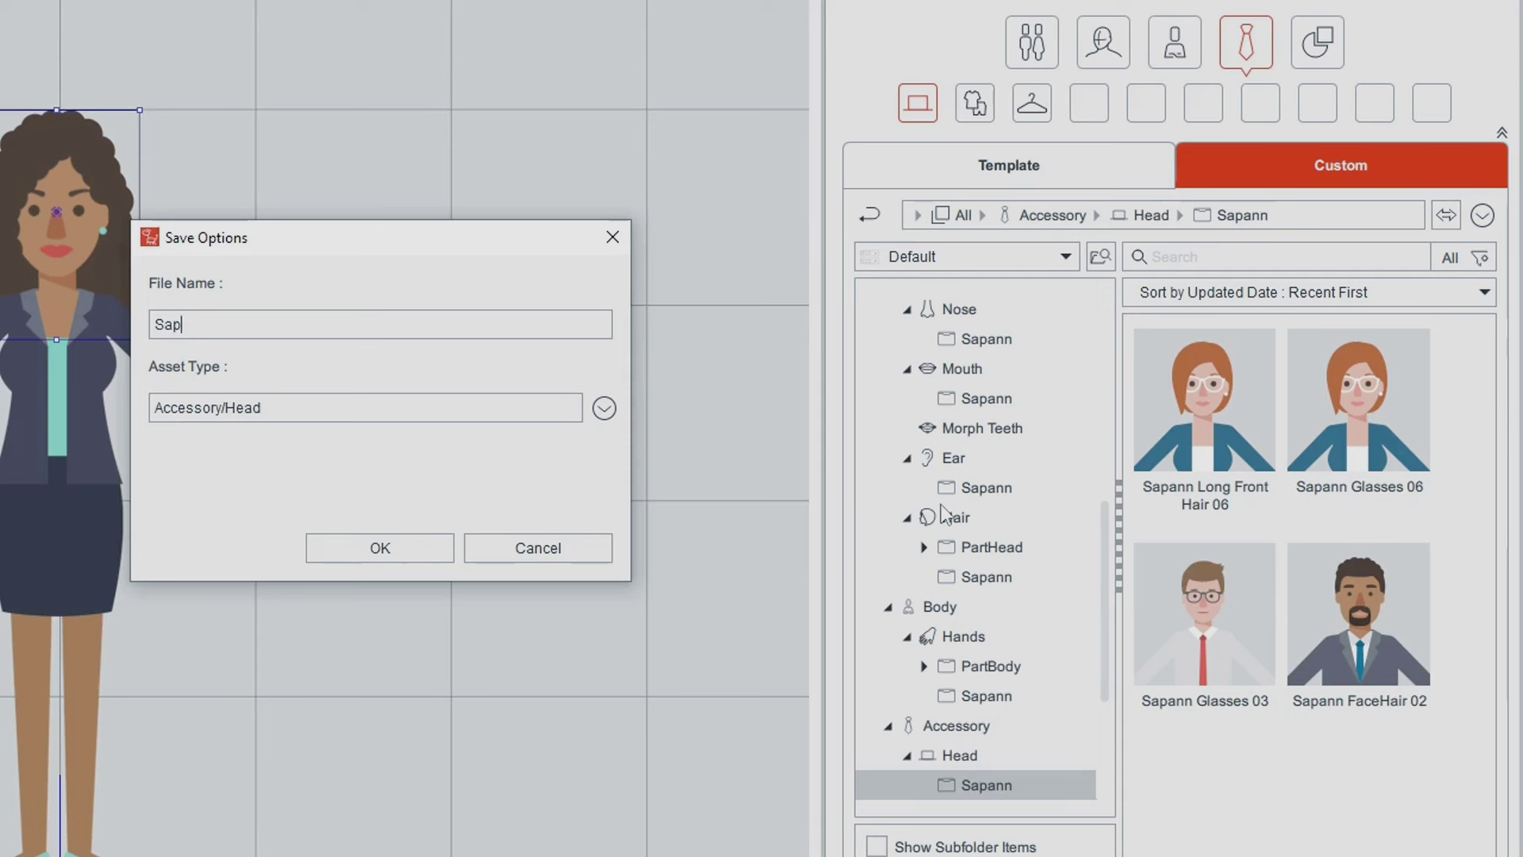
type("Backhair 07")
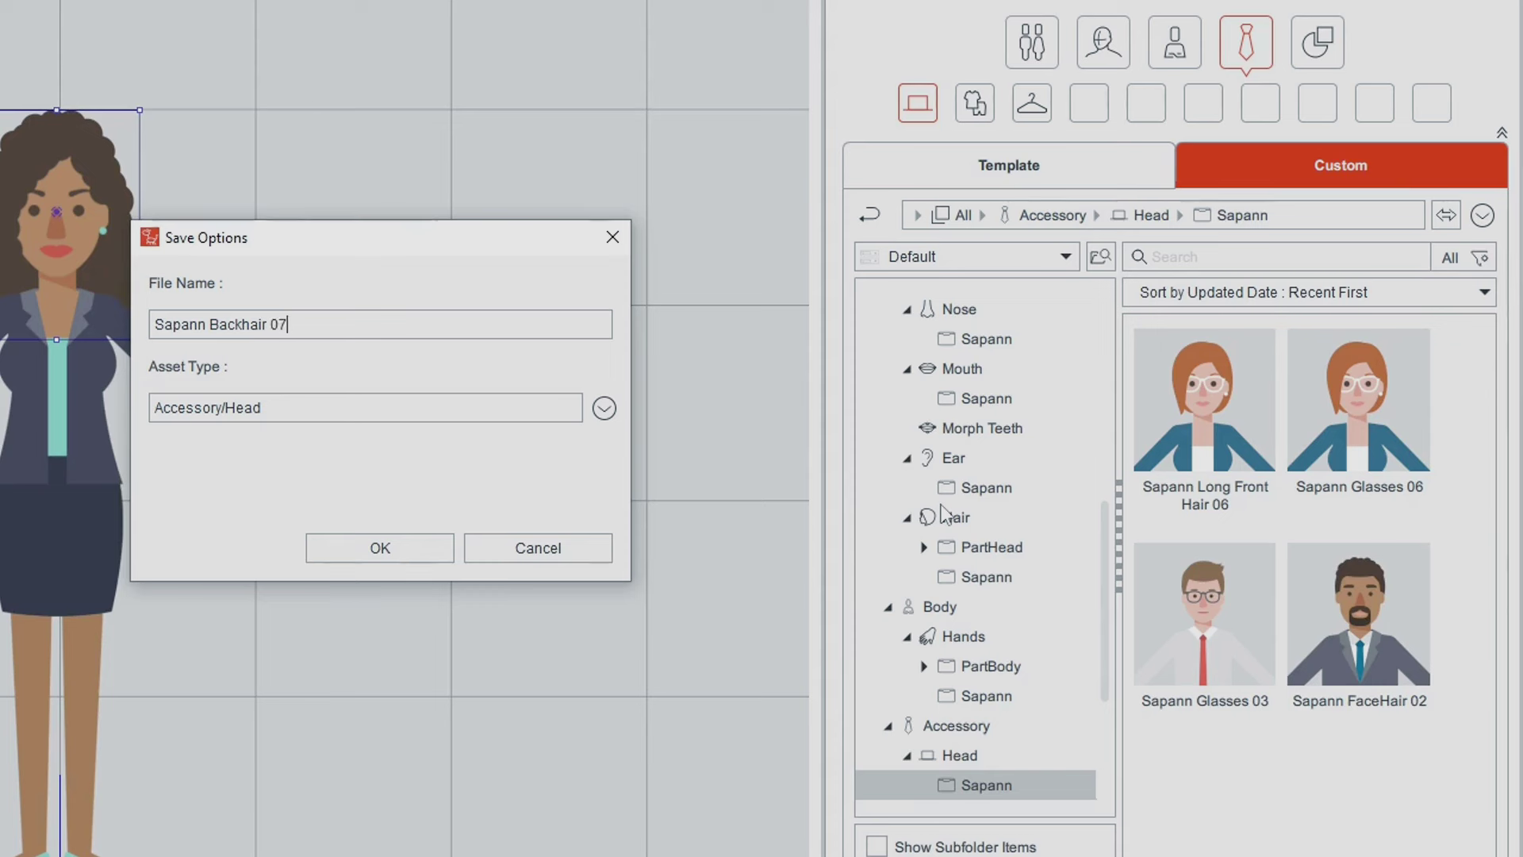
left_click(356, 550)
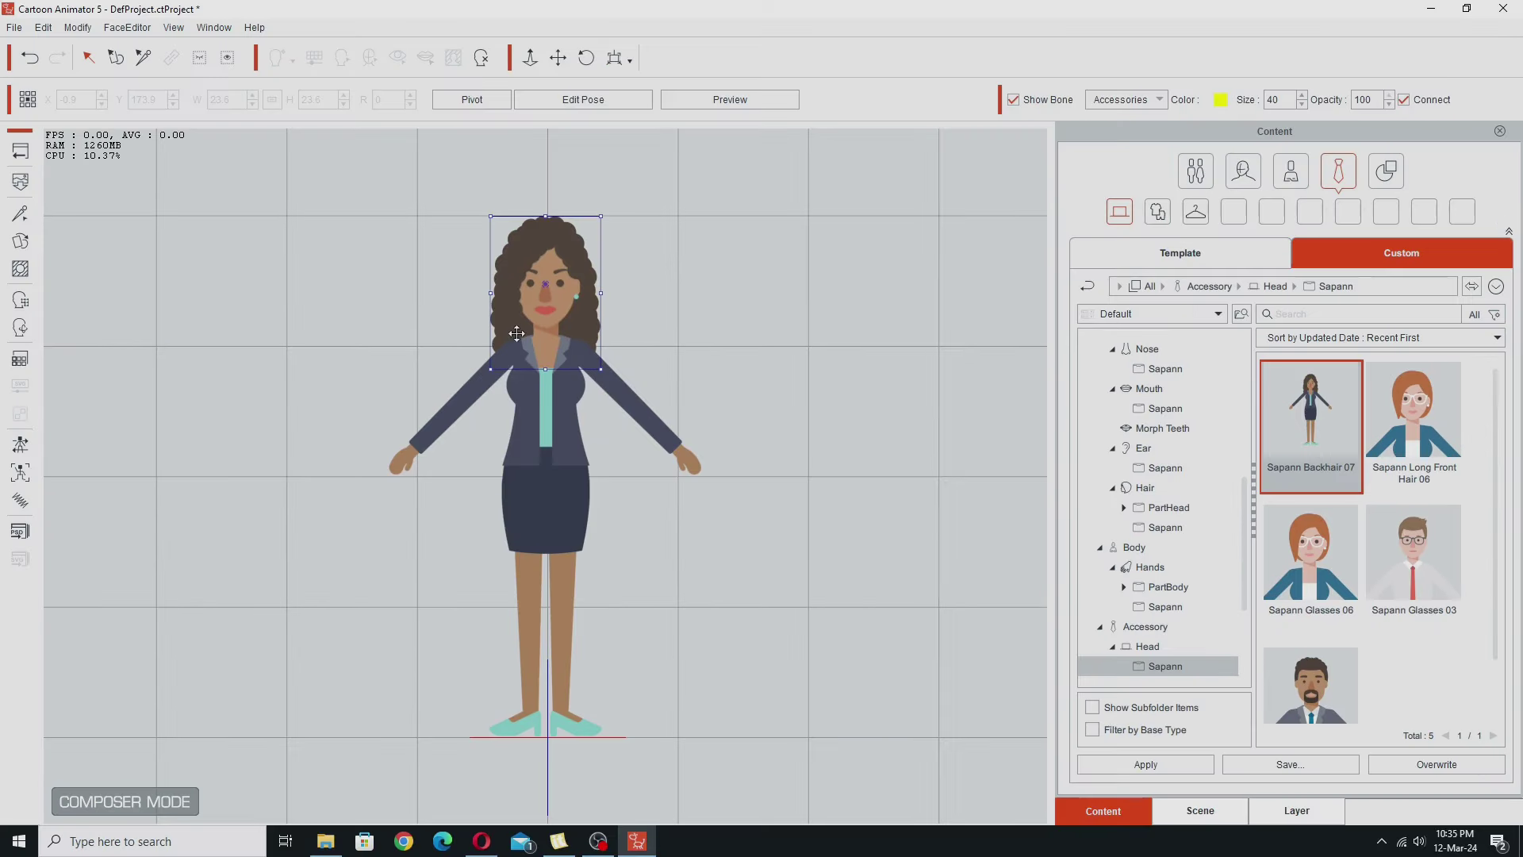
Select the curly-haired woman's back hair accessory, BHBwomanF_03, and delete it from the actor
left_click(1299, 815)
left_click(559, 297)
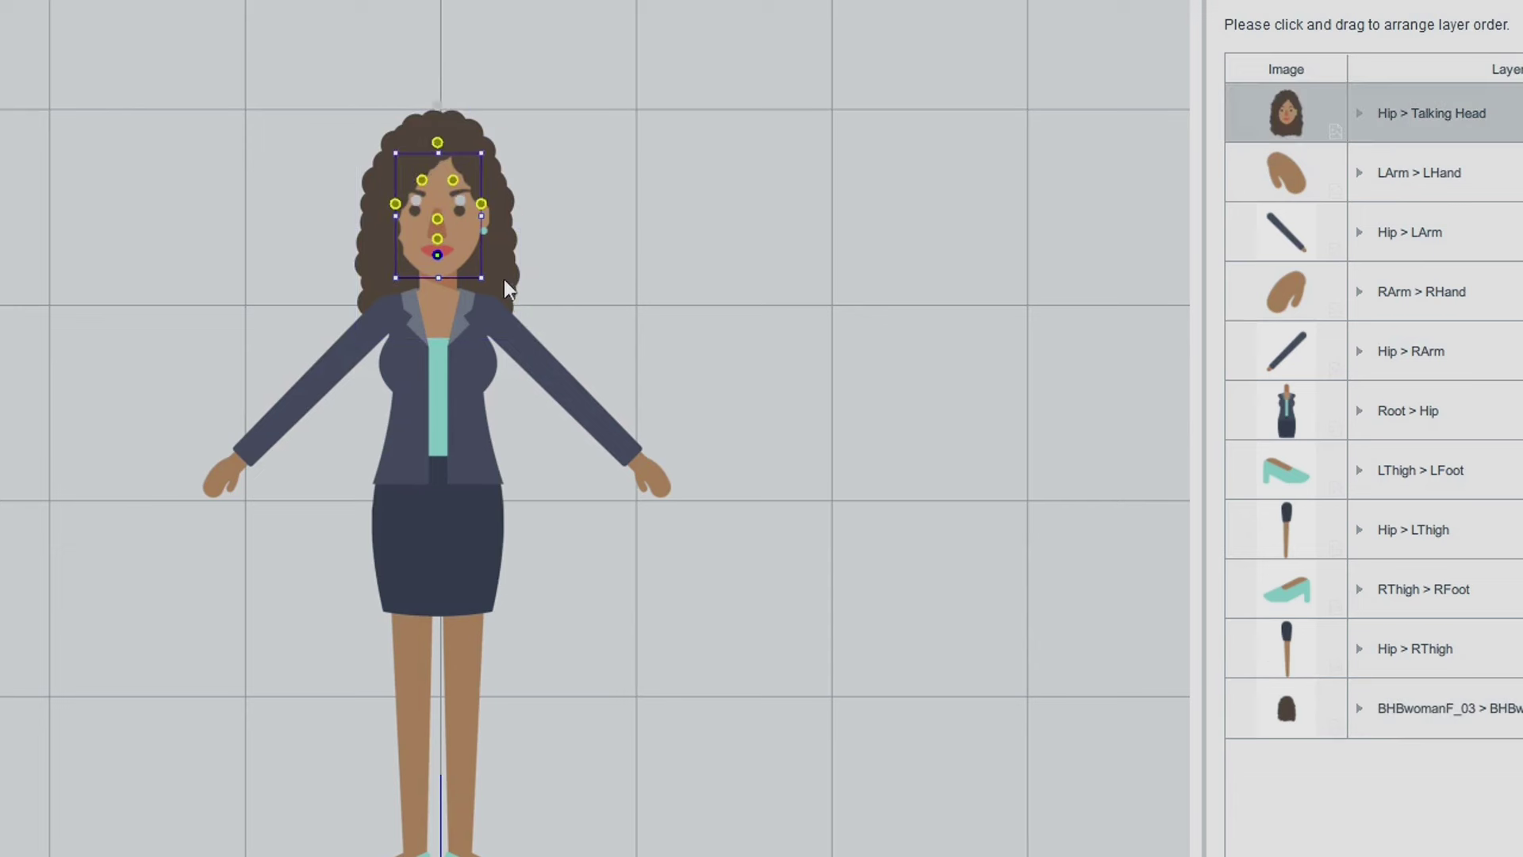
left_click(507, 282)
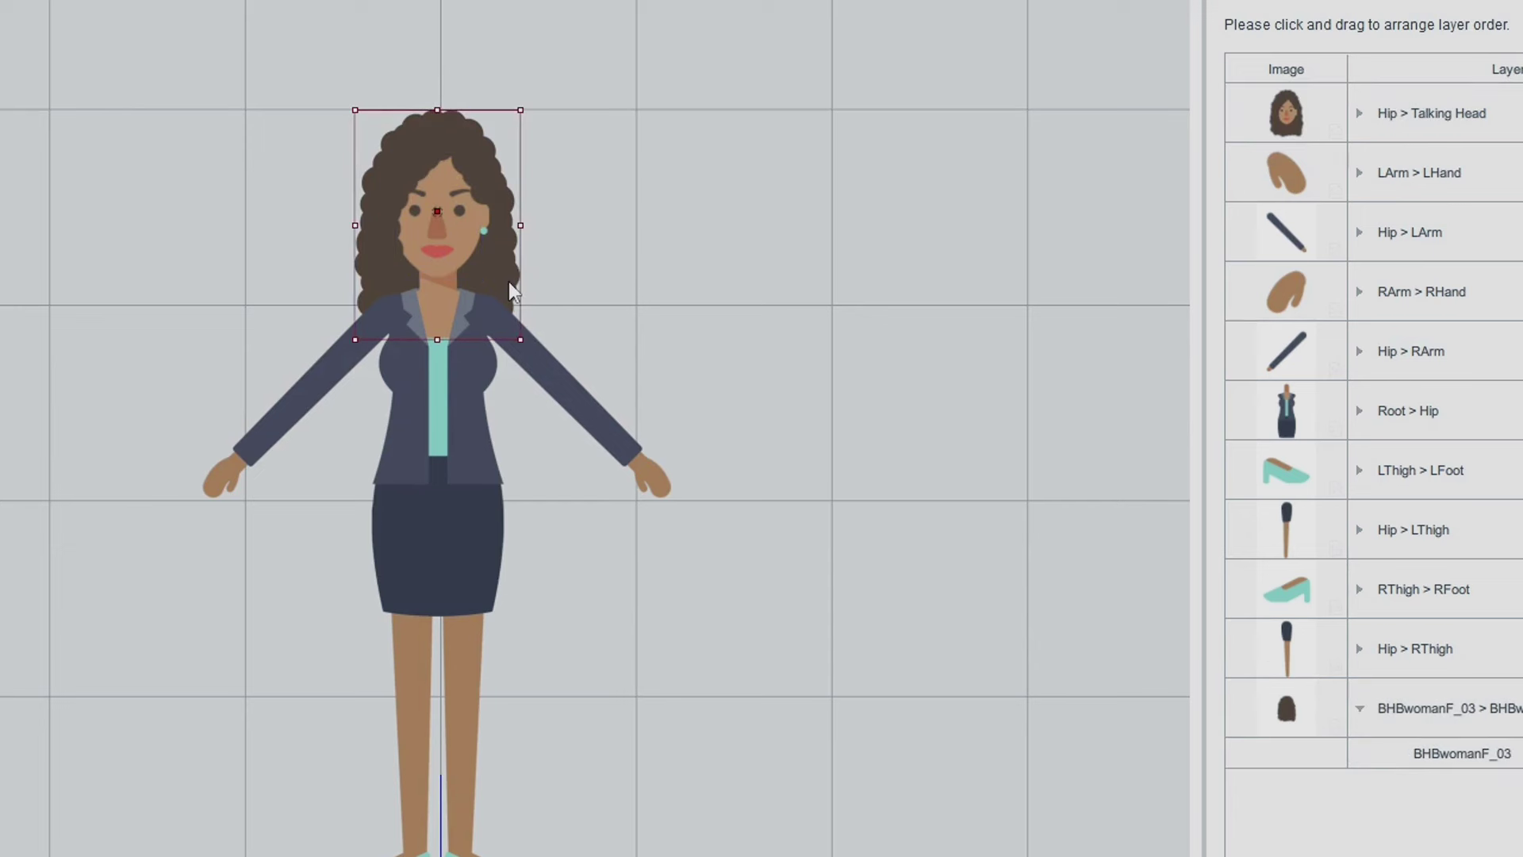
key("Delete")
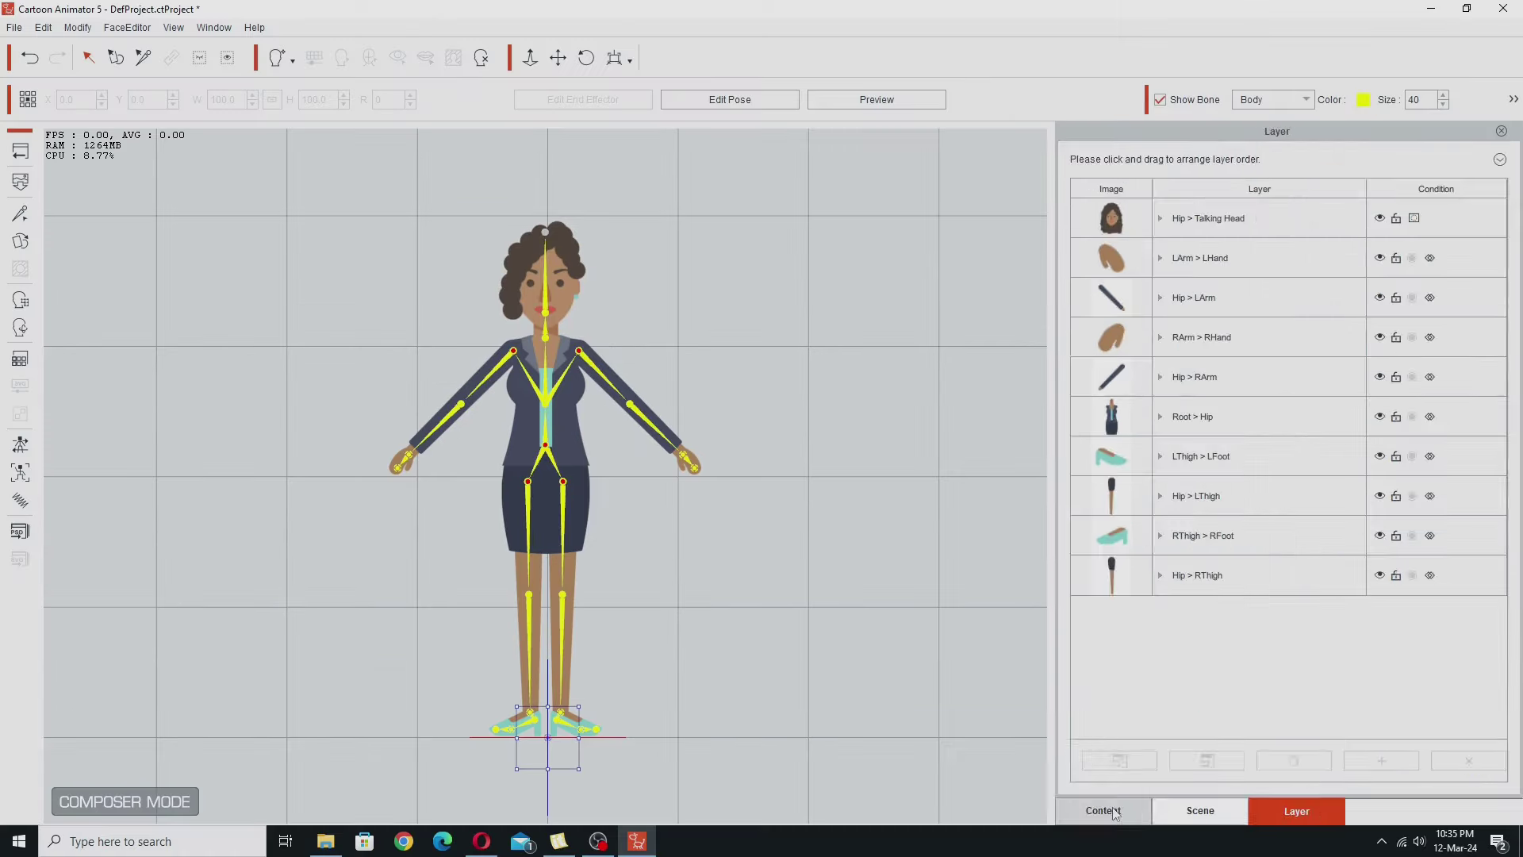
Apply Sapann Backhair 07 to the woman and, in Edit Pose, move the hair up to about X 0.6, Y 117.4
left_click(1111, 810)
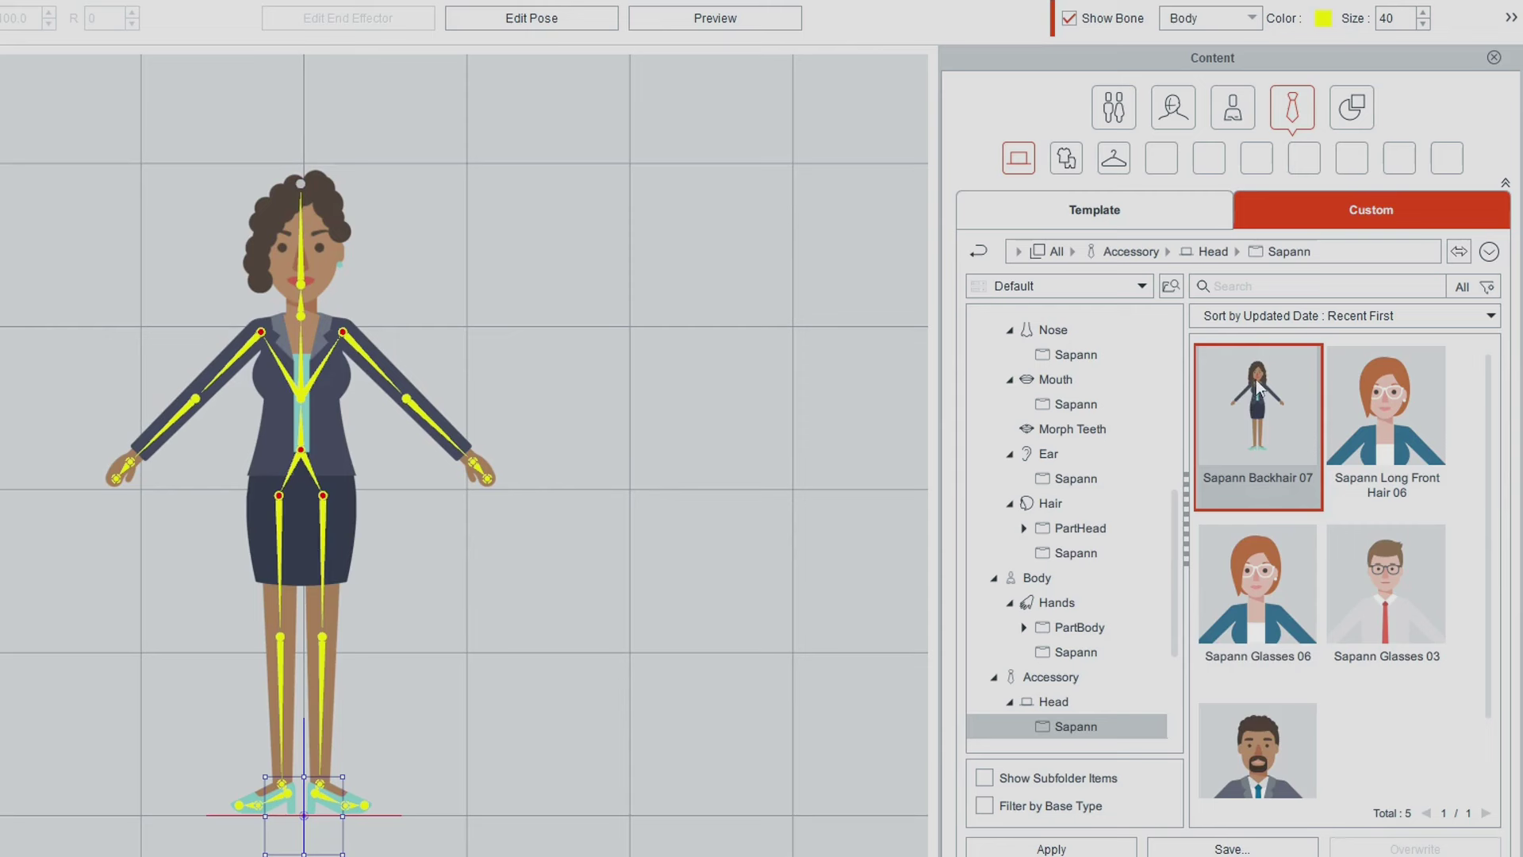
double_click(1250, 388)
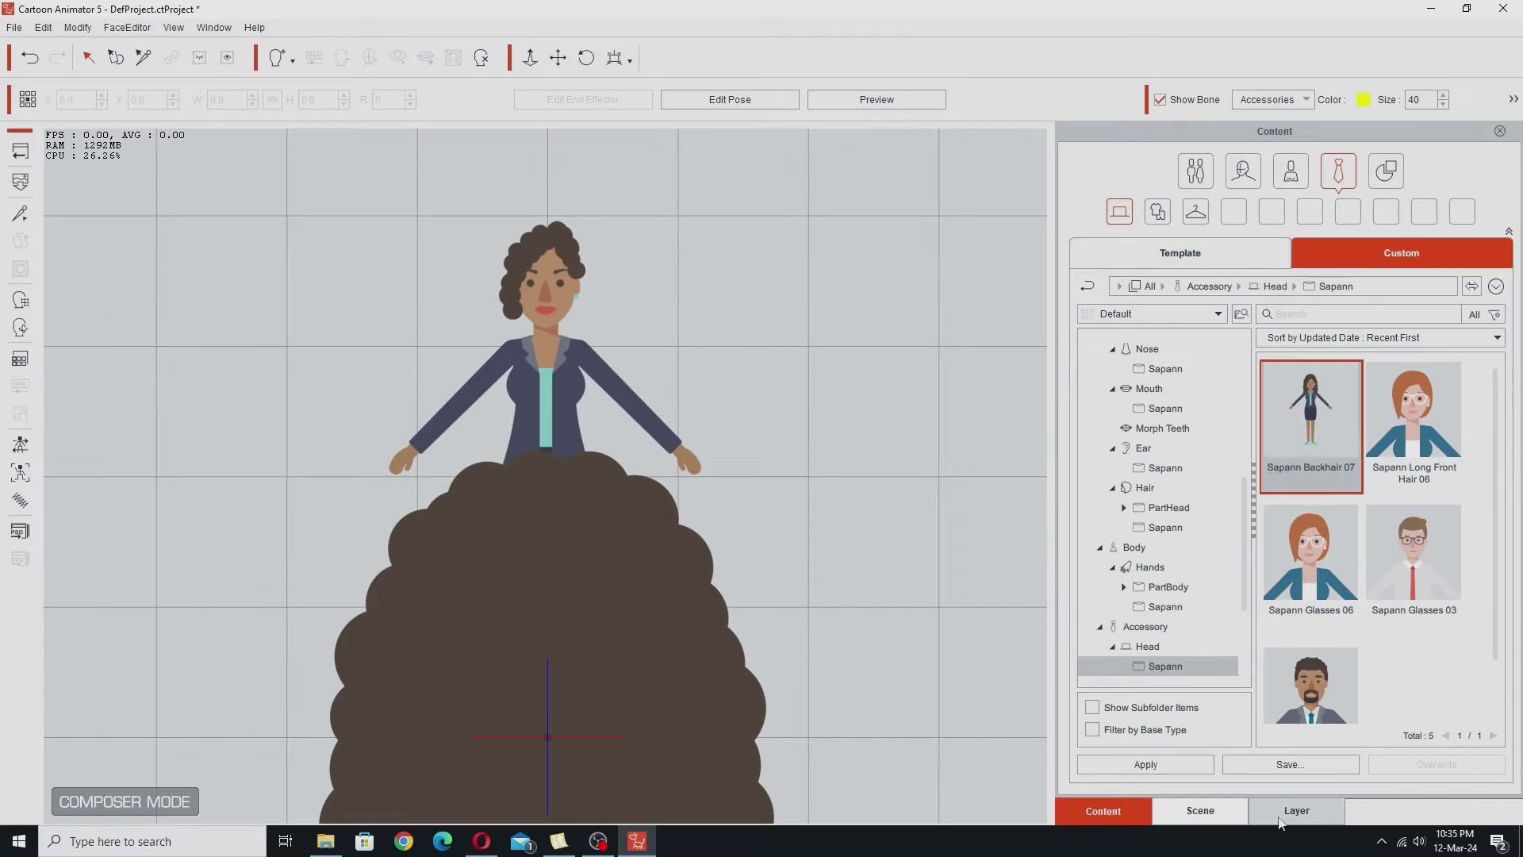
left_click(1278, 815)
left_click(1160, 258)
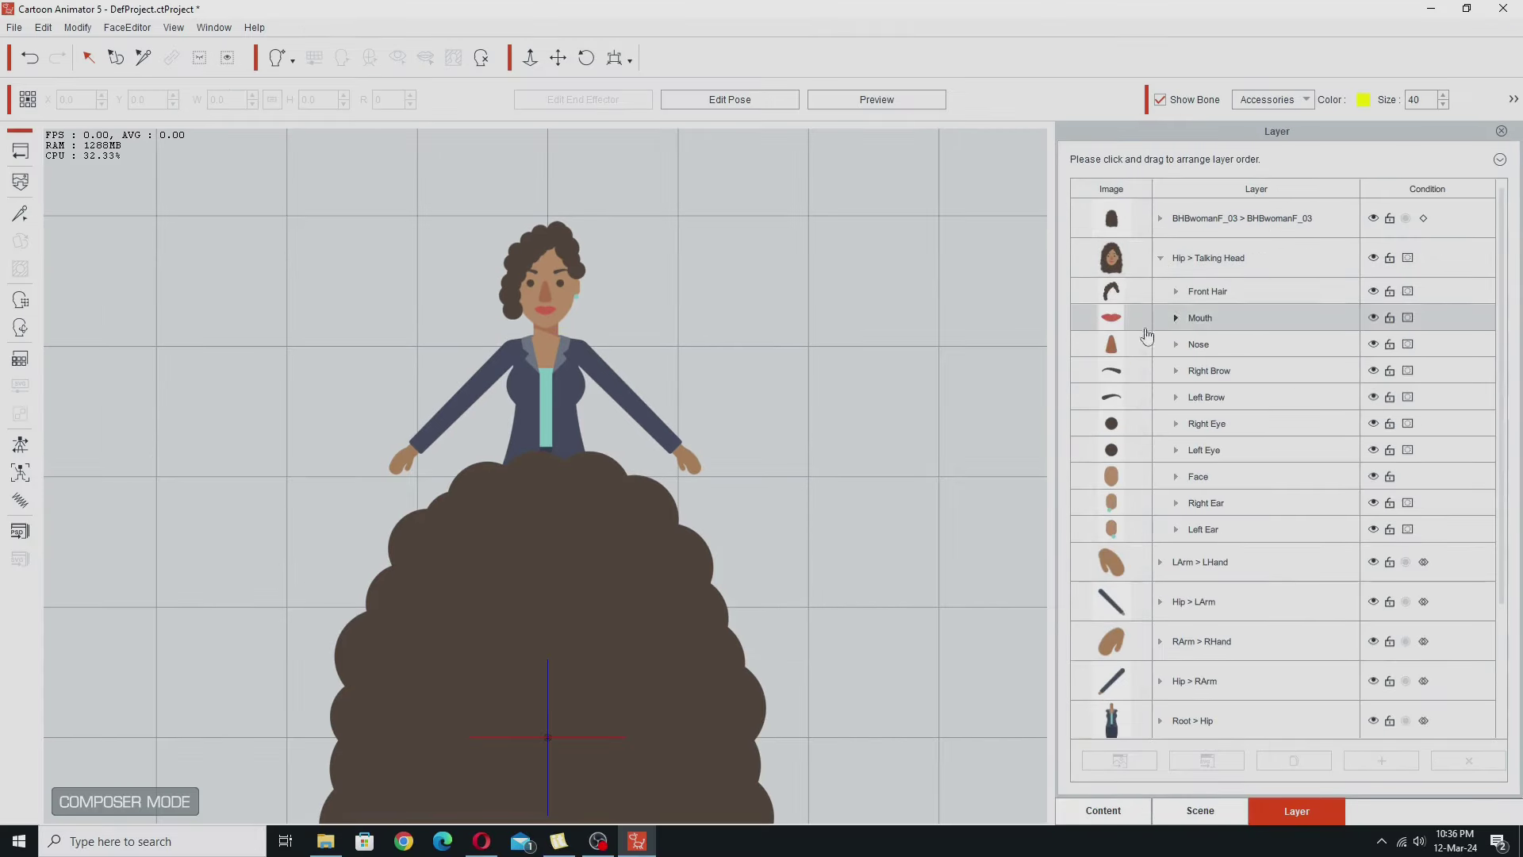
left_click(621, 555)
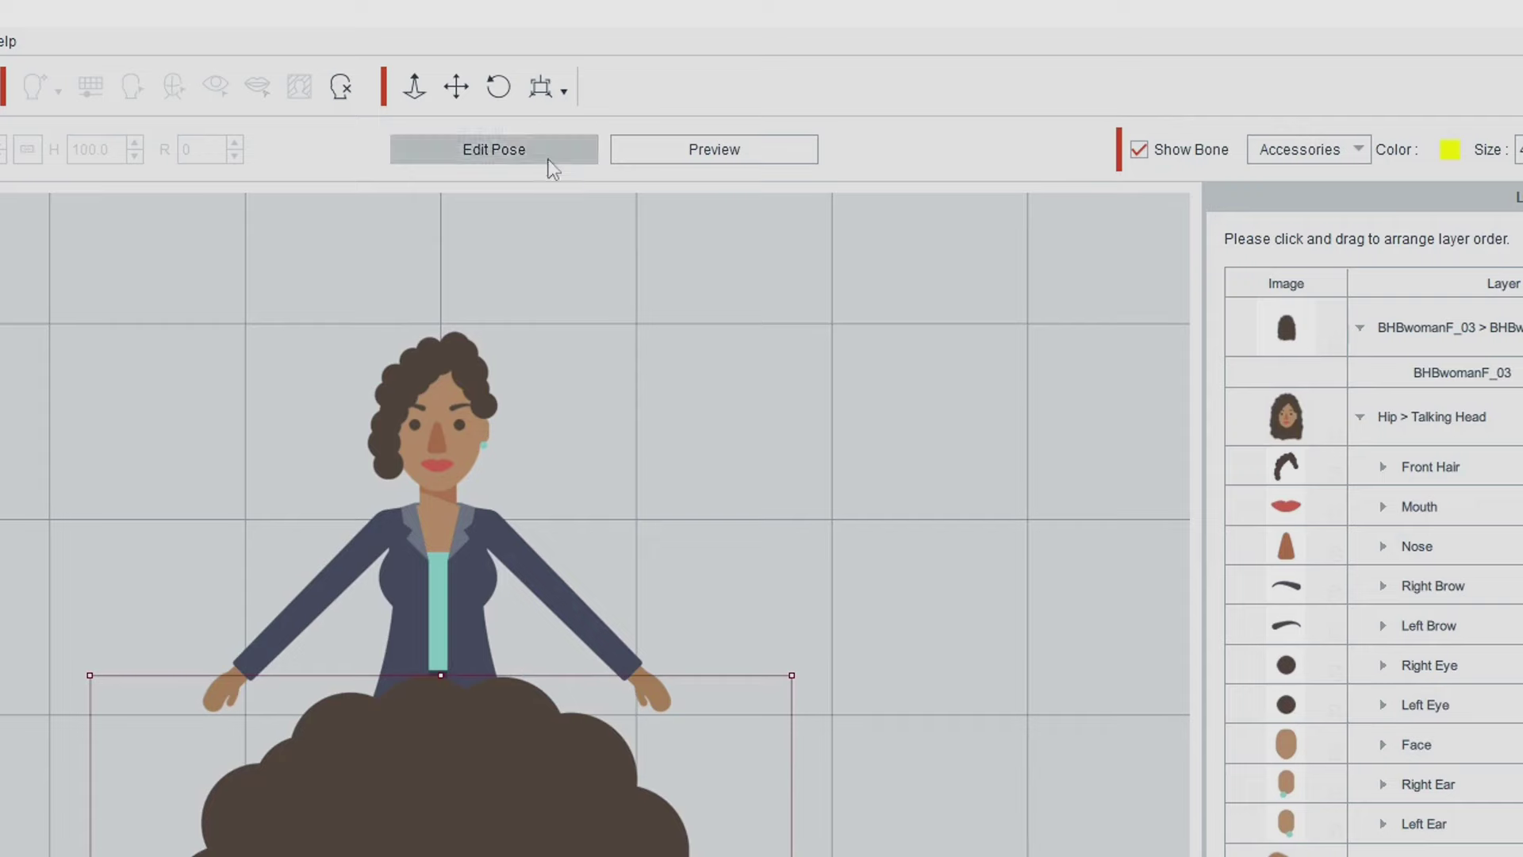
left_click(624, 110)
left_click_drag(507, 853, 548, 404)
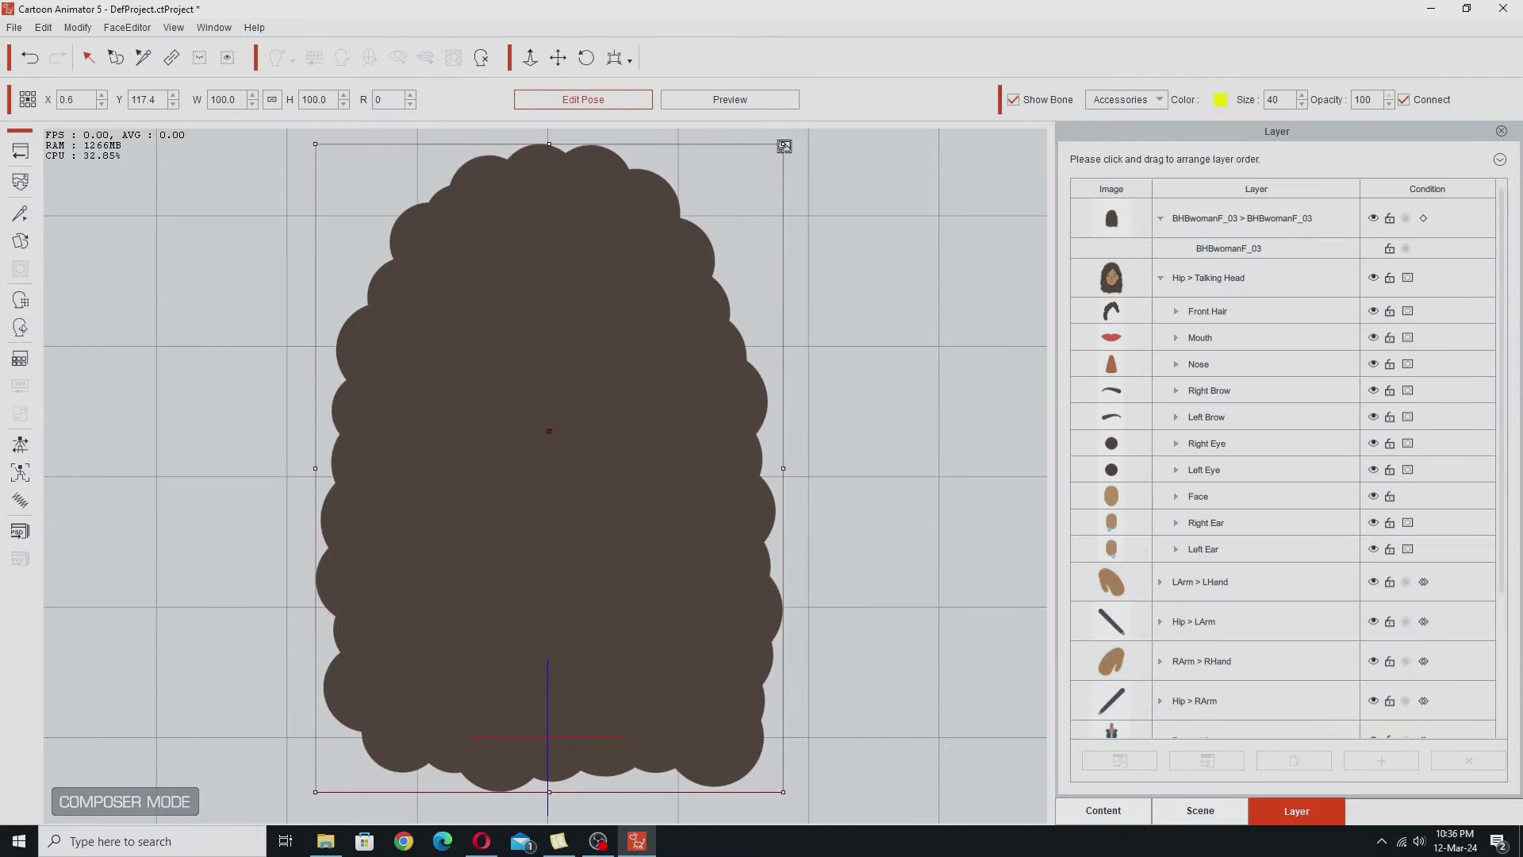
Scale the woman's back hair to about 21.8% and move it over her head at about X -1.2, Y 177.0
left_click_drag(784, 146, 588, 299)
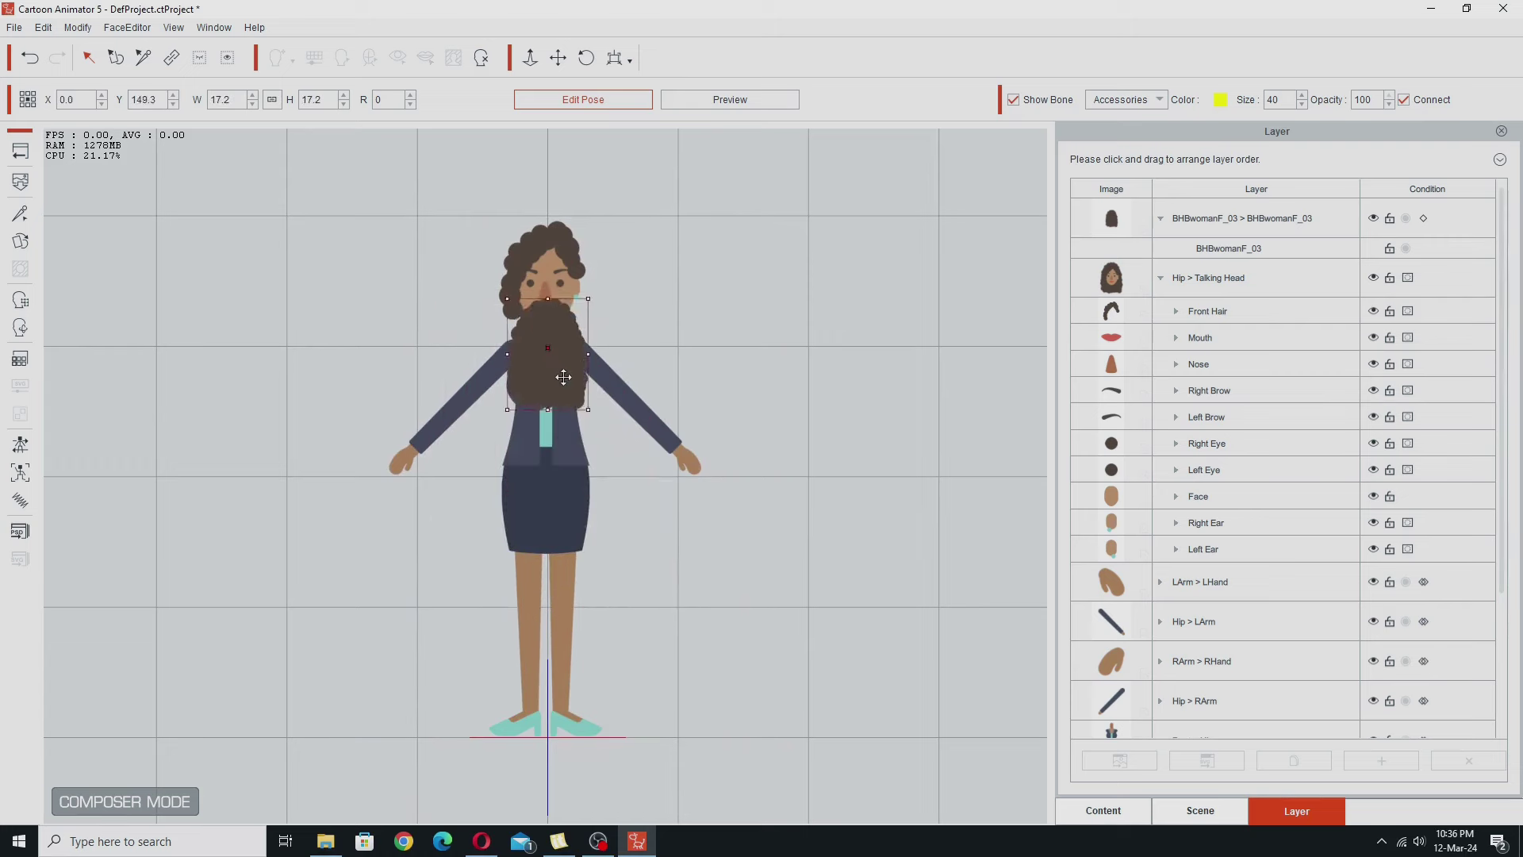
left_click_drag(564, 377, 561, 306)
scroll(572, 292, "up", 3)
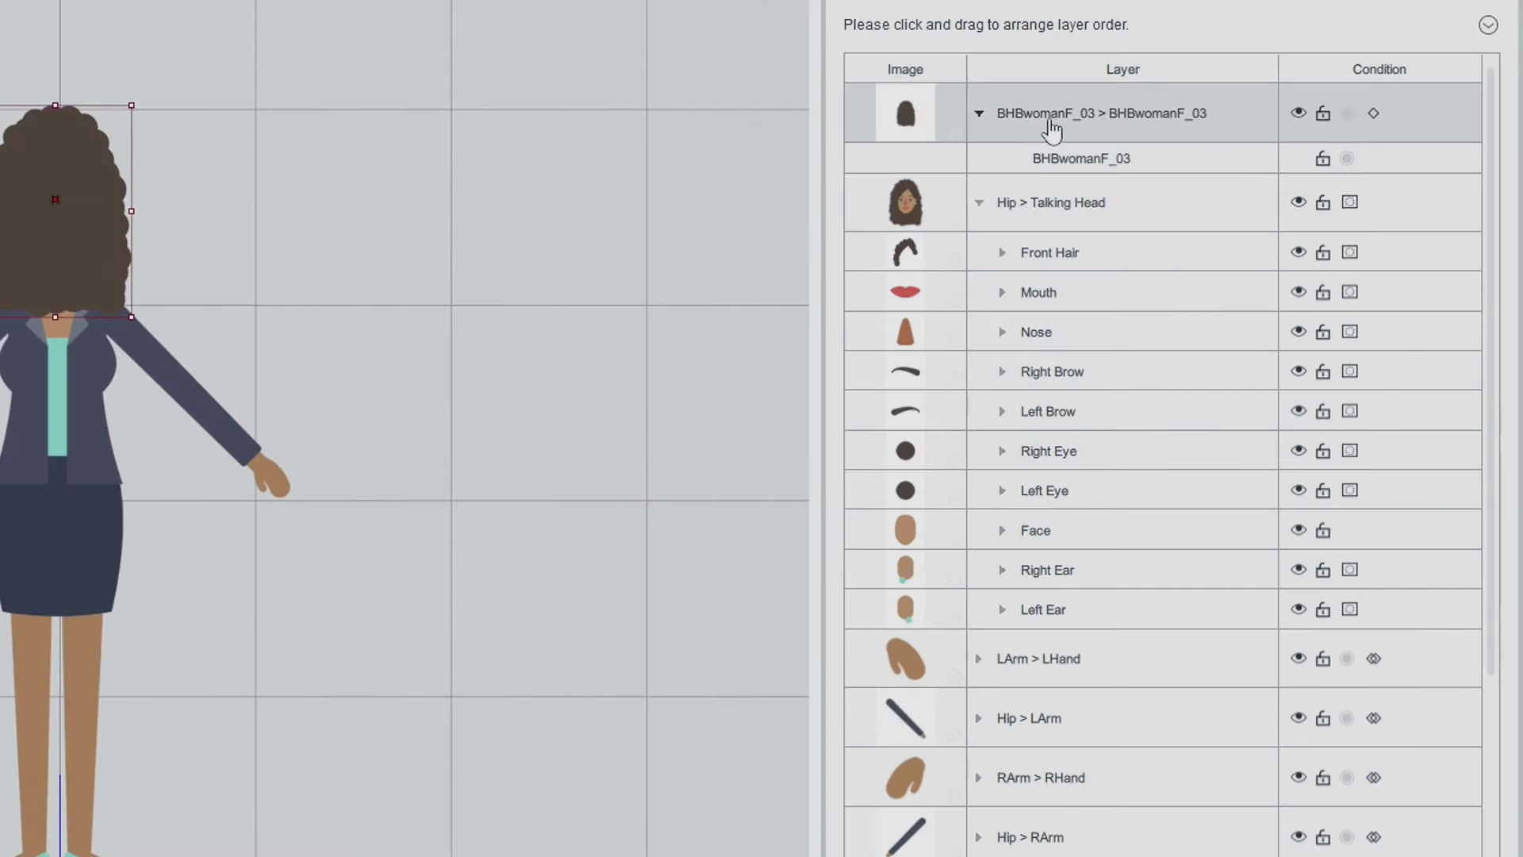
Reorder the BHBwomanF_03 back hair layer to sit directly below Root > Hip and leave pose editing
left_click_drag(1211, 234, 1216, 375)
left_click_drag(1061, 347, 1174, 856)
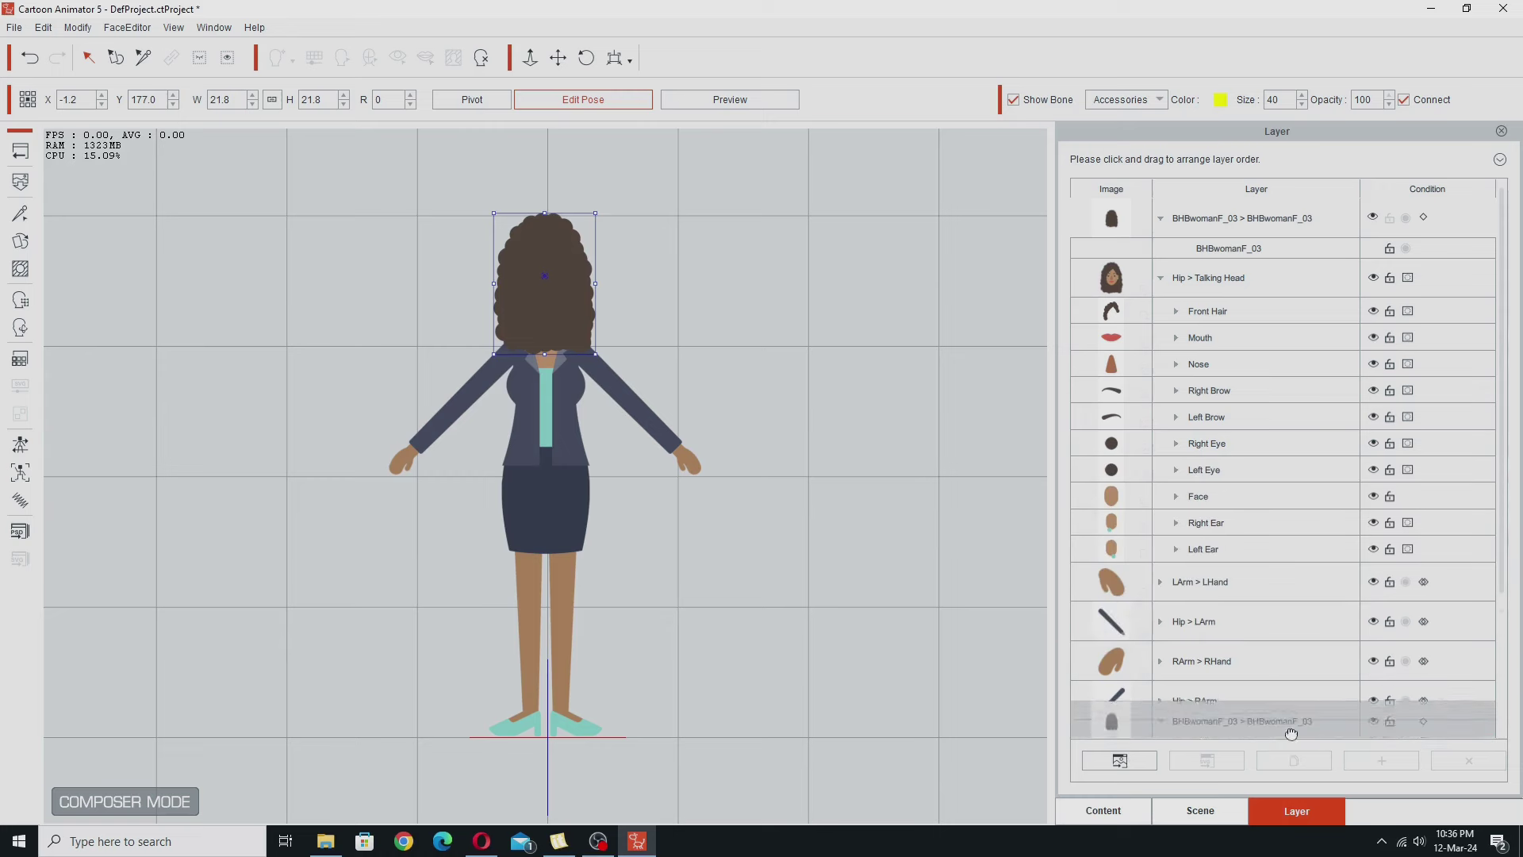
left_click_drag(1291, 733, 1285, 725)
scroll(1251, 534, "down", 2)
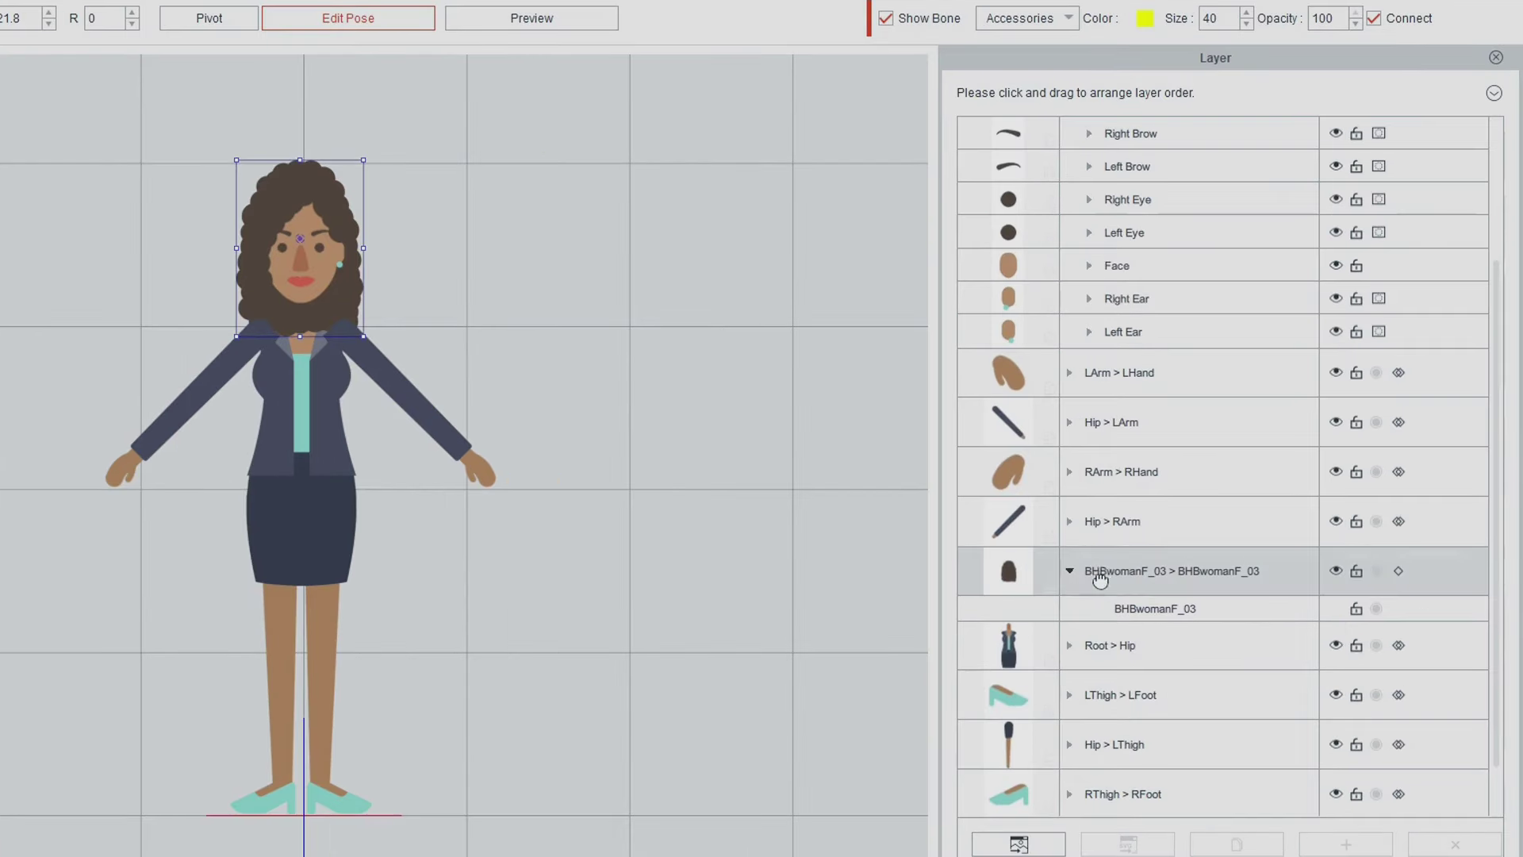
left_click_drag(1100, 579, 1095, 663)
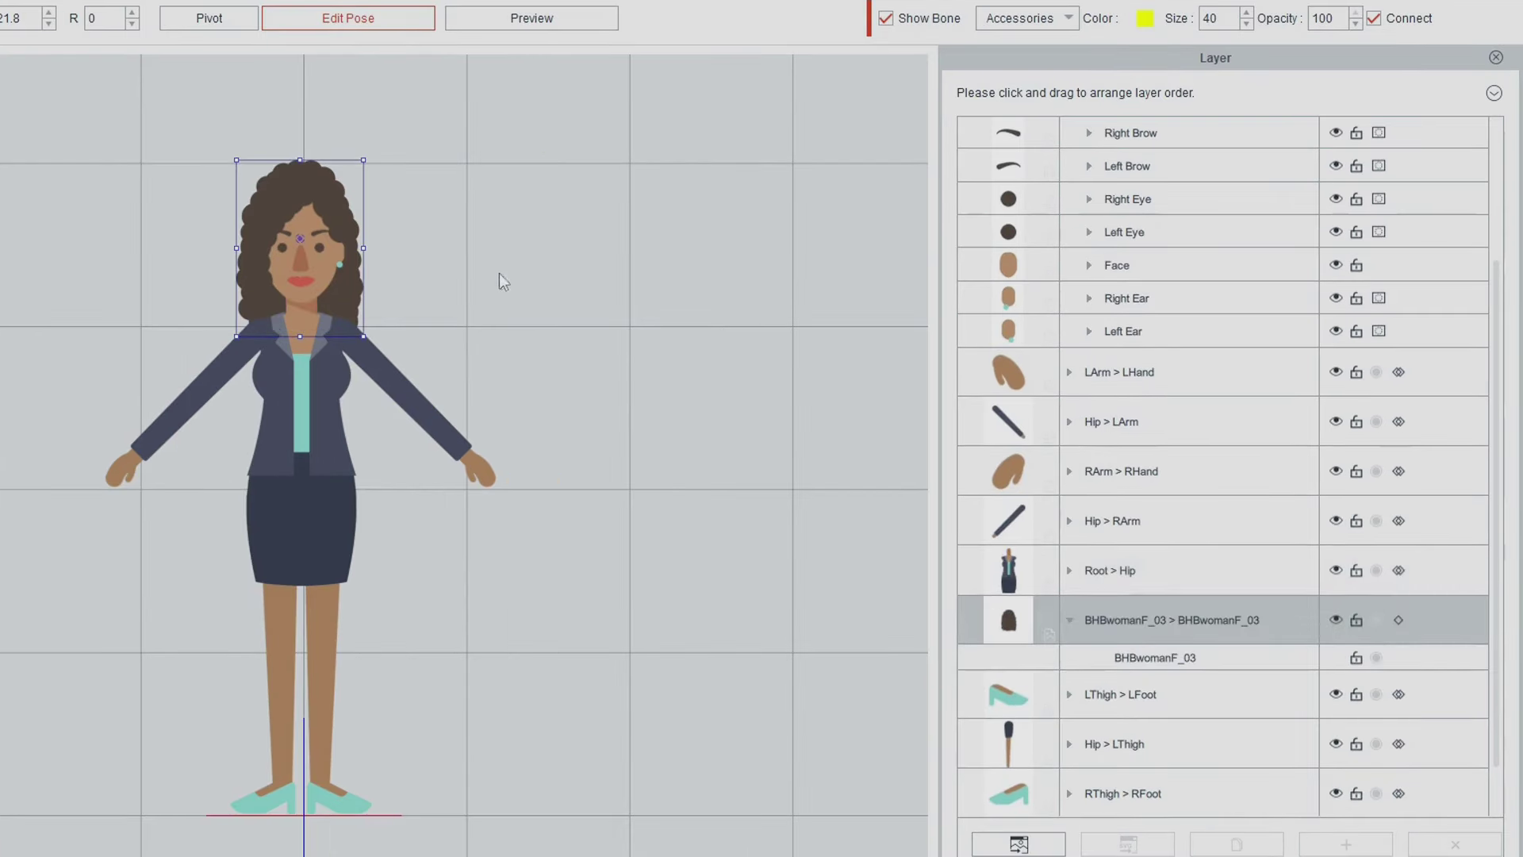
left_click(358, 20)
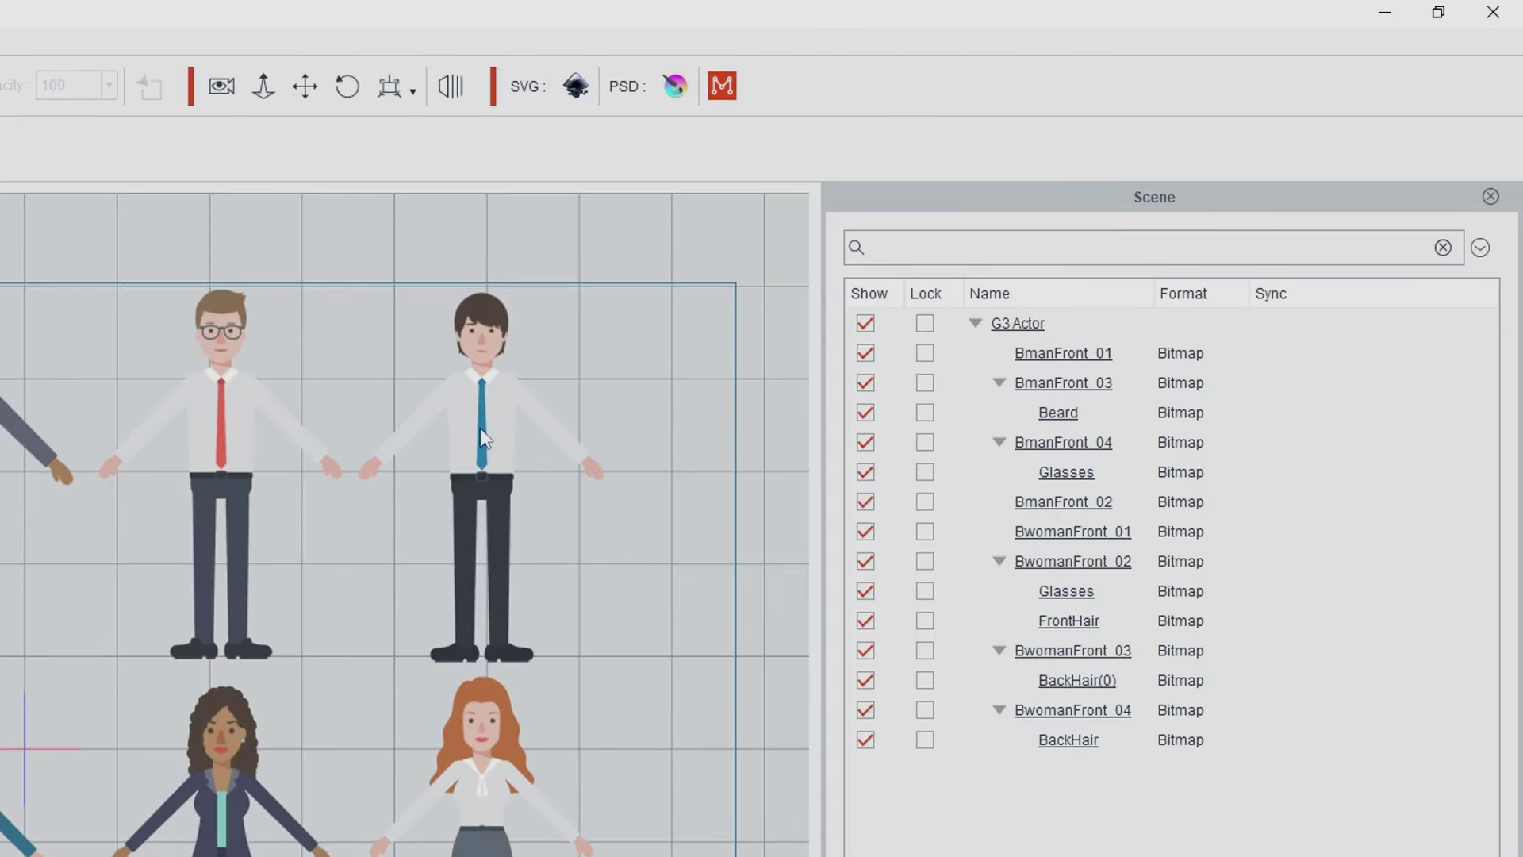
Duplicate the dark-haired man with the blue tie, BmanFront_02, and place the copy beside him at about X 396.8, Y 47.4
left_click(480, 430)
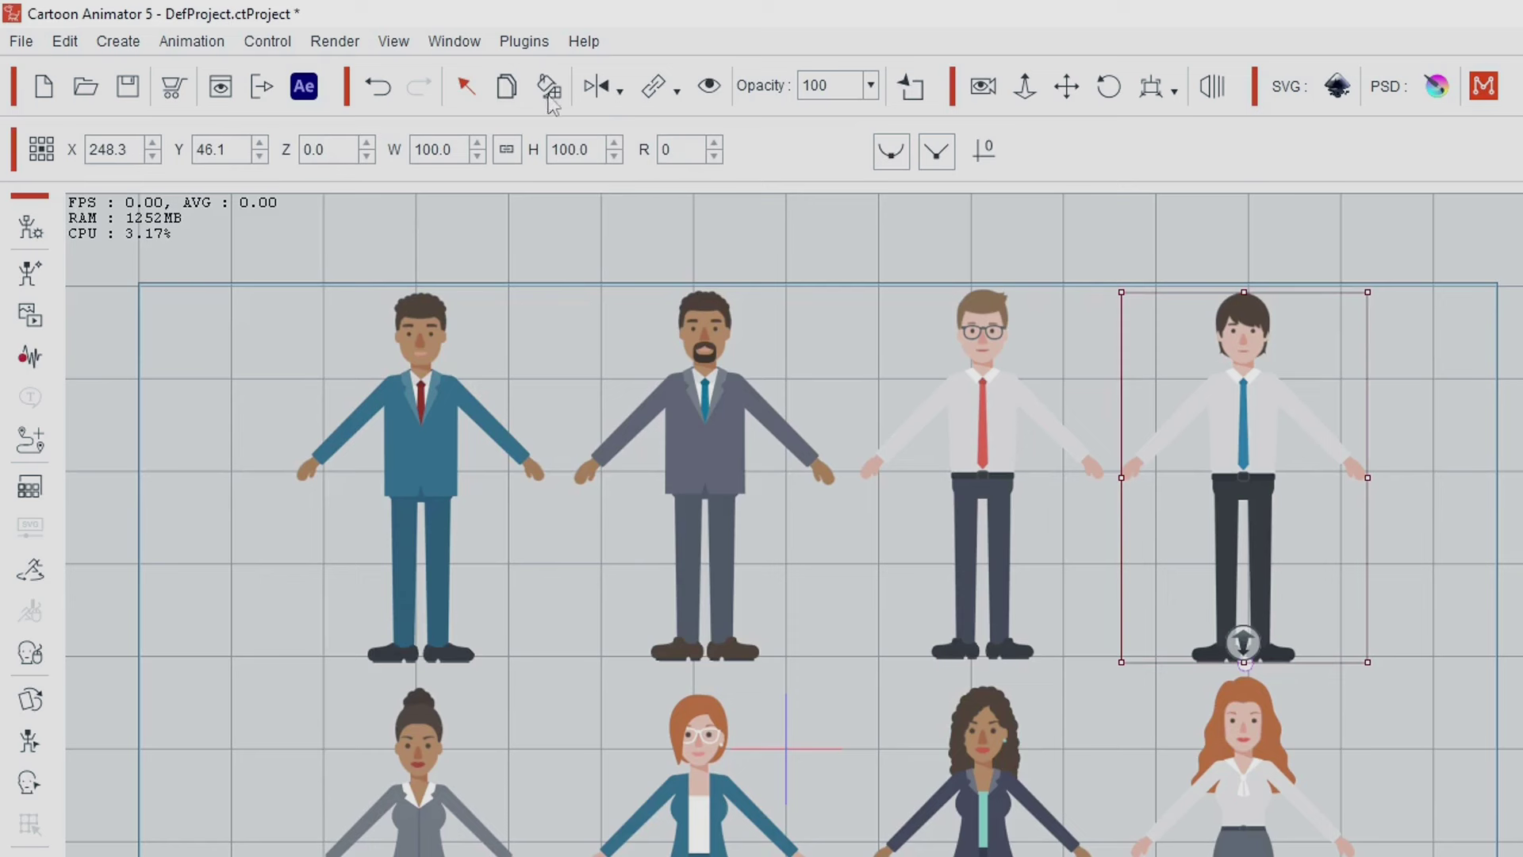
left_click(506, 87)
left_click_drag(1285, 449, 1504, 437)
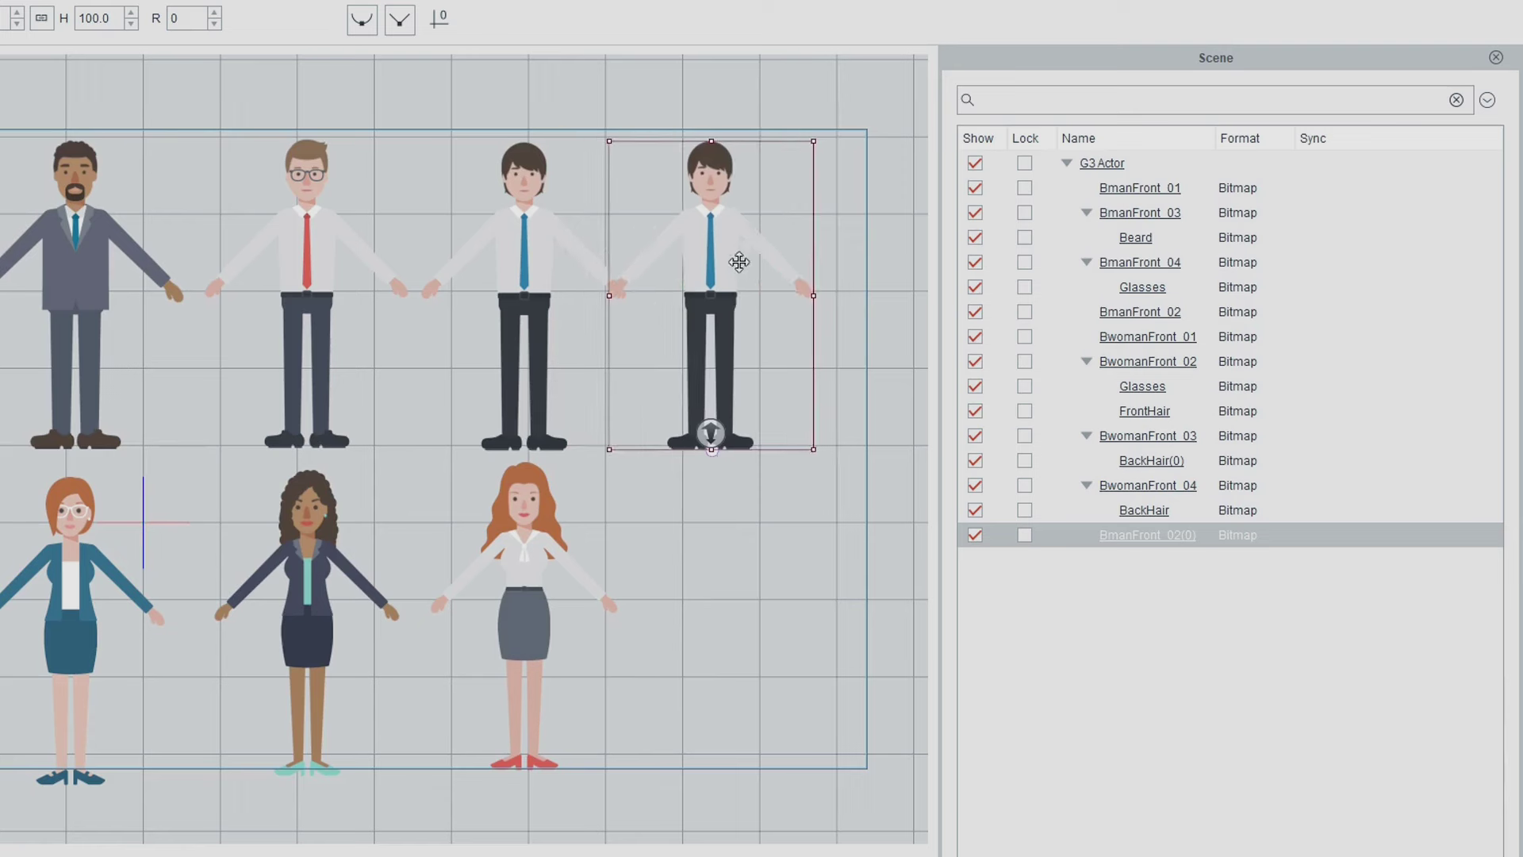
left_click_drag(739, 262, 766, 262)
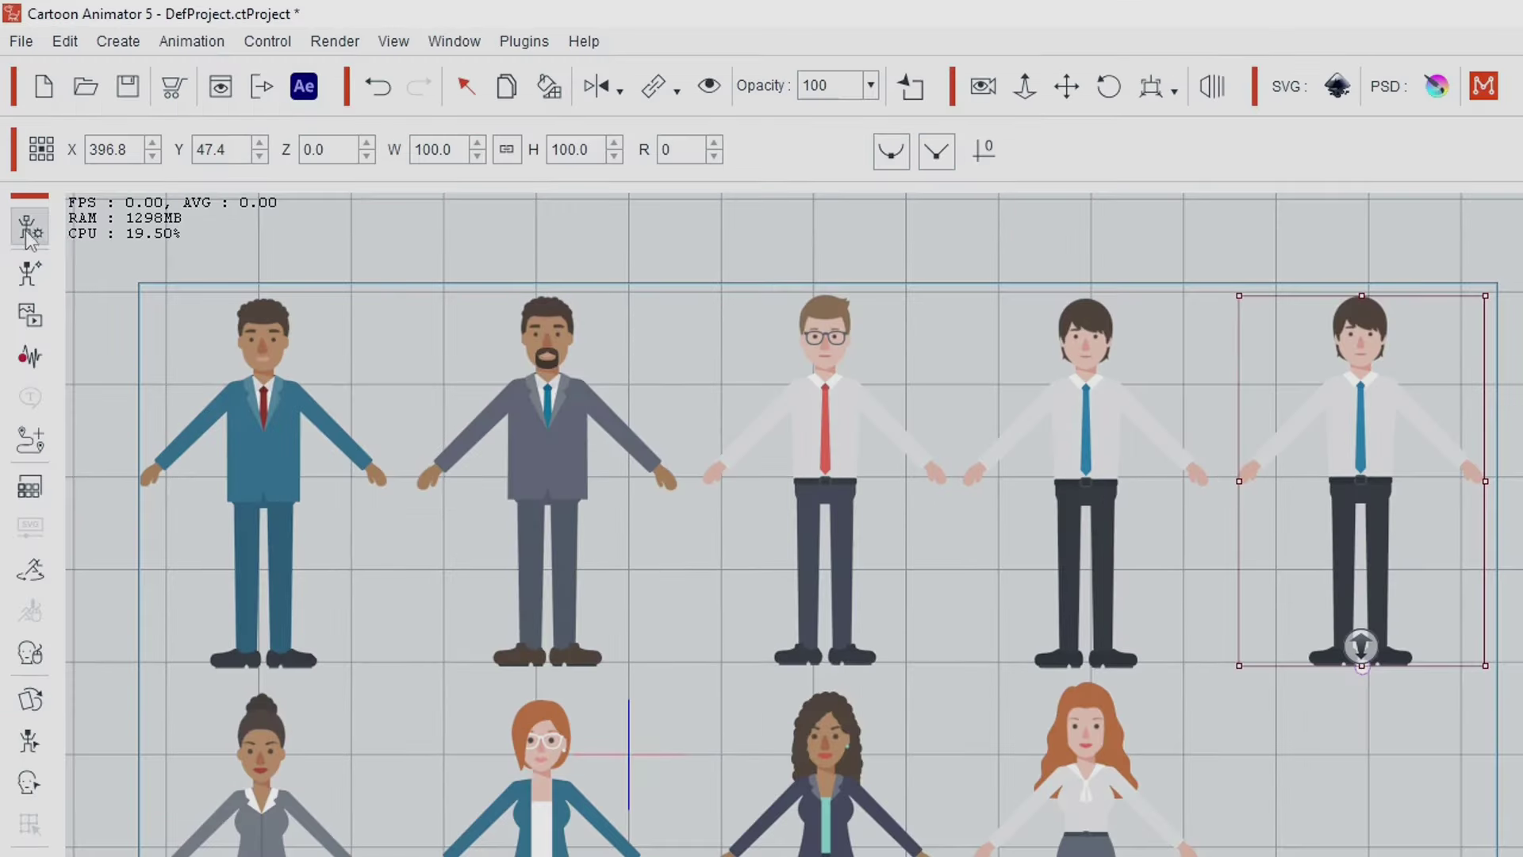
Open the duplicated man in Composer mode and show the custom Head library
left_click(29, 230)
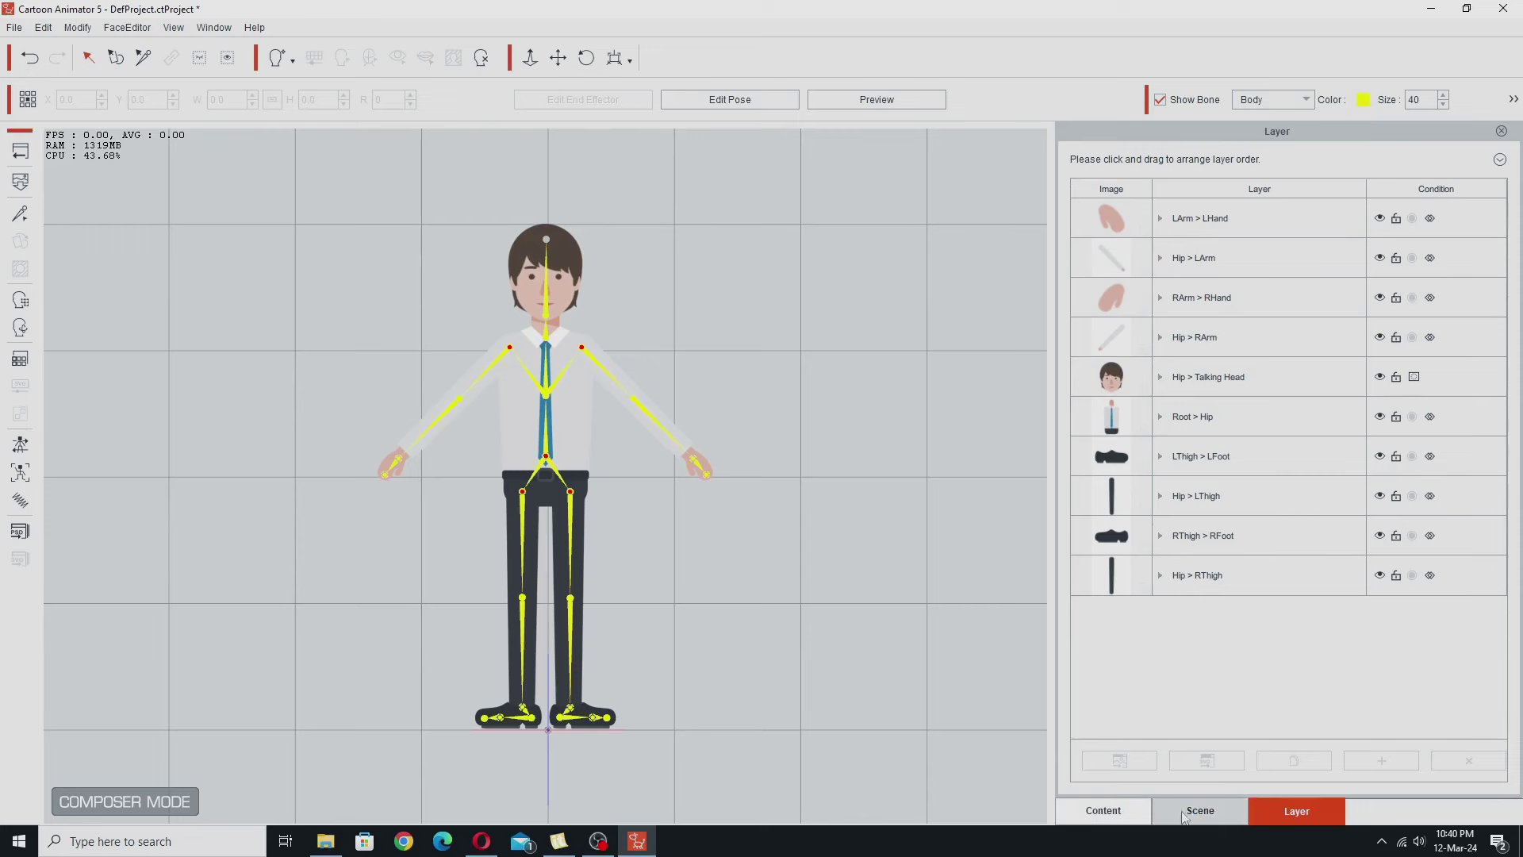
left_click(1129, 811)
left_click(1243, 170)
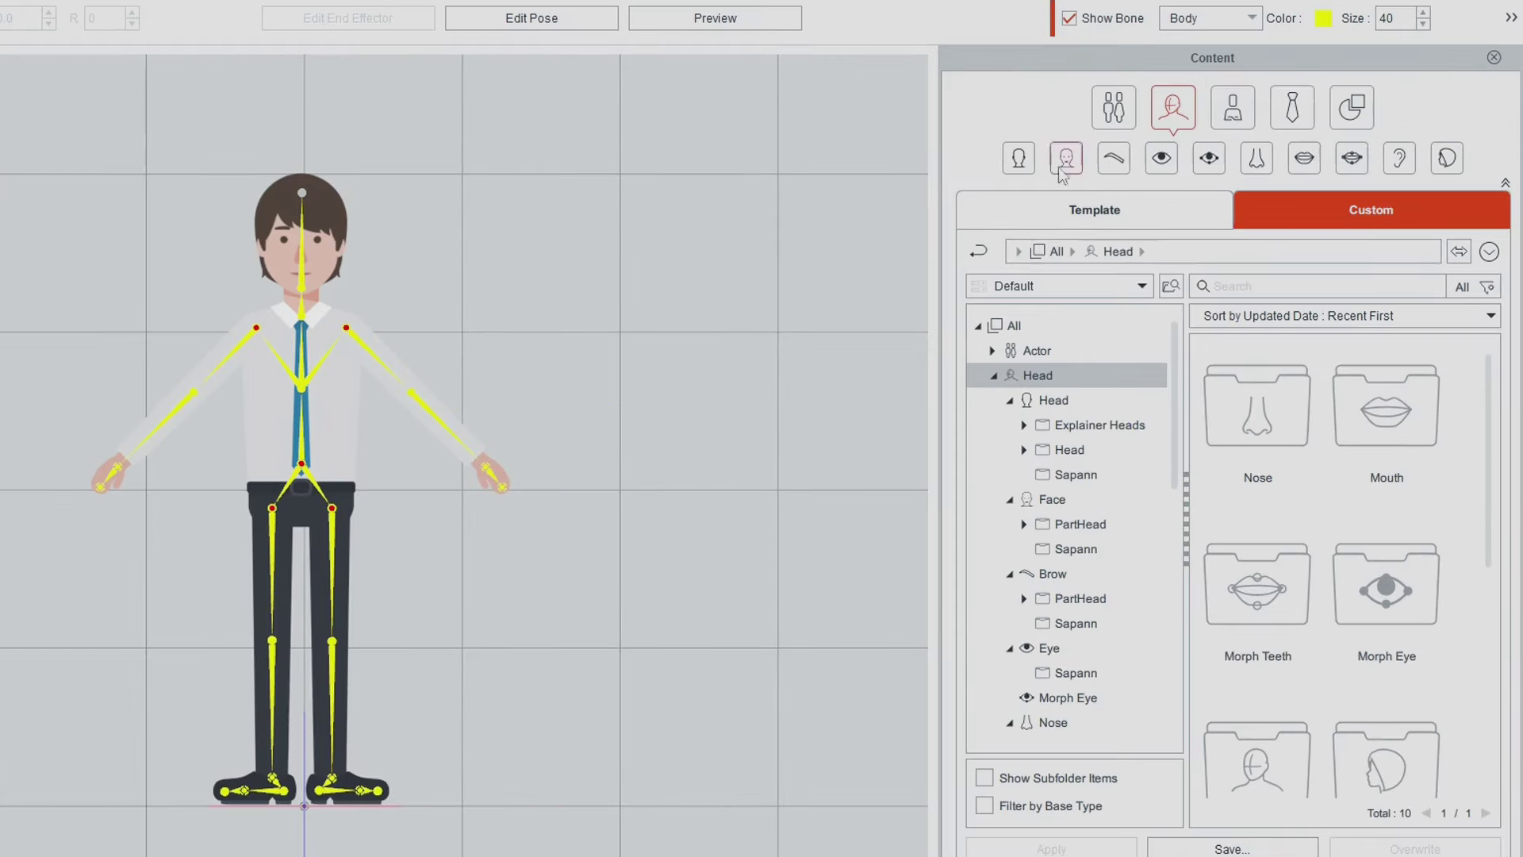
Try replacing the man's whole head with Sapann Head 03 from the custom Sapann head folder
left_click(1120, 212)
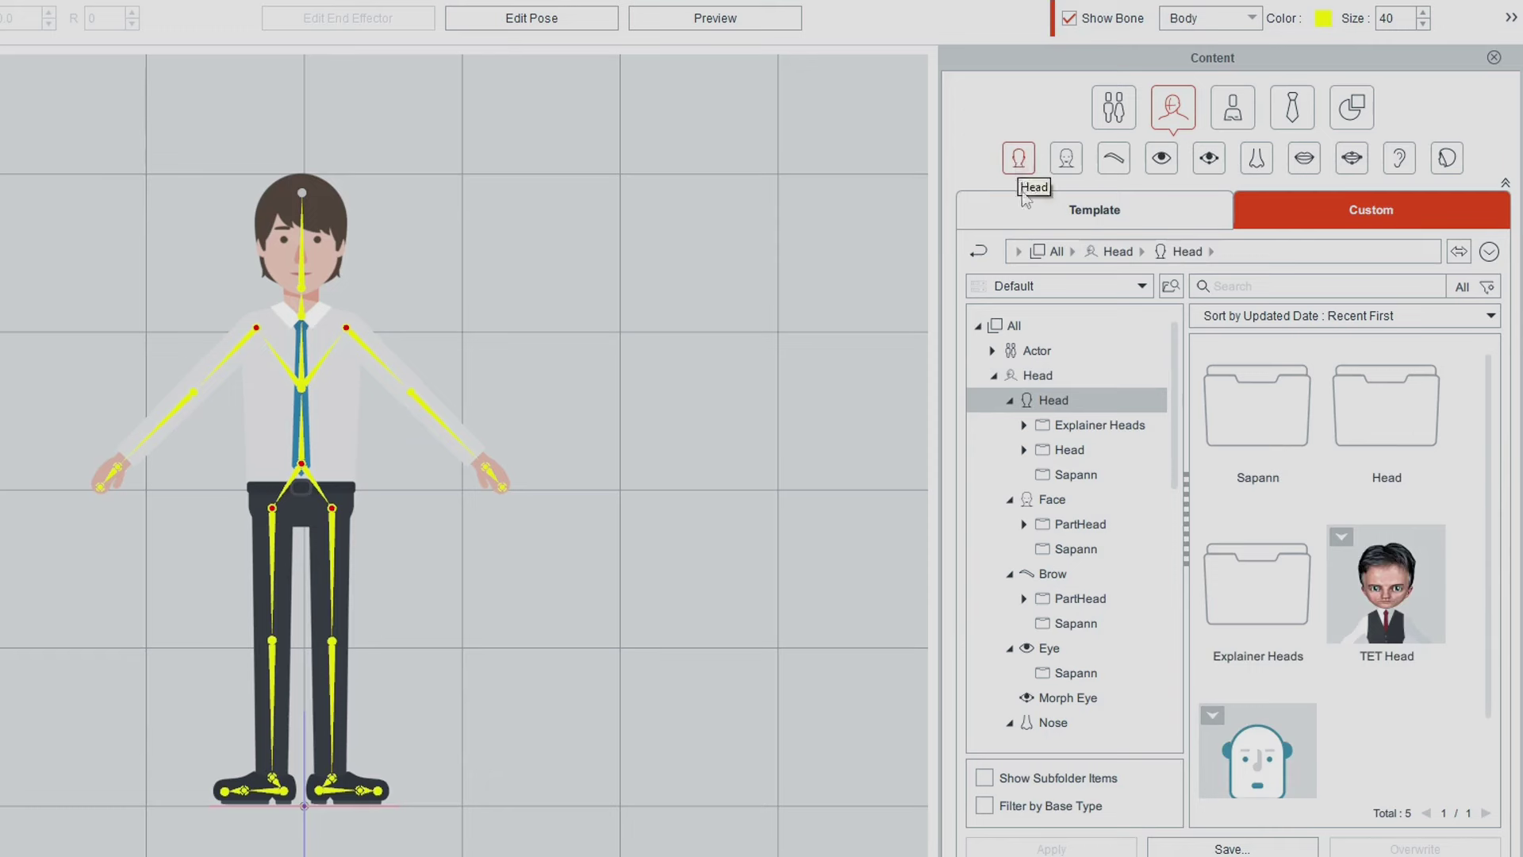
left_click(1073, 549)
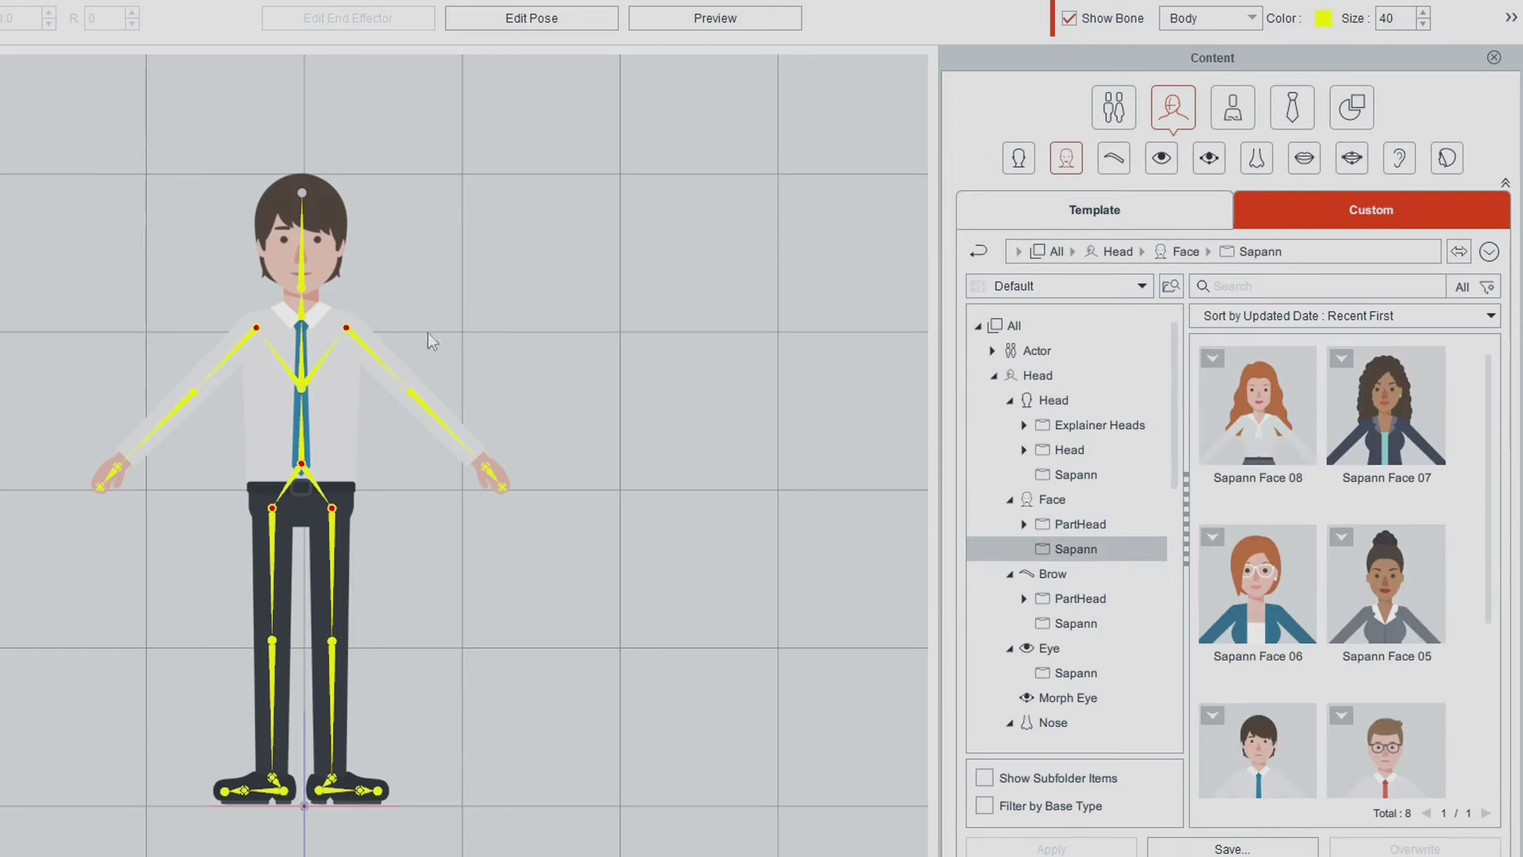
left_click_drag(1488, 389, 1491, 441)
left_click(1394, 742)
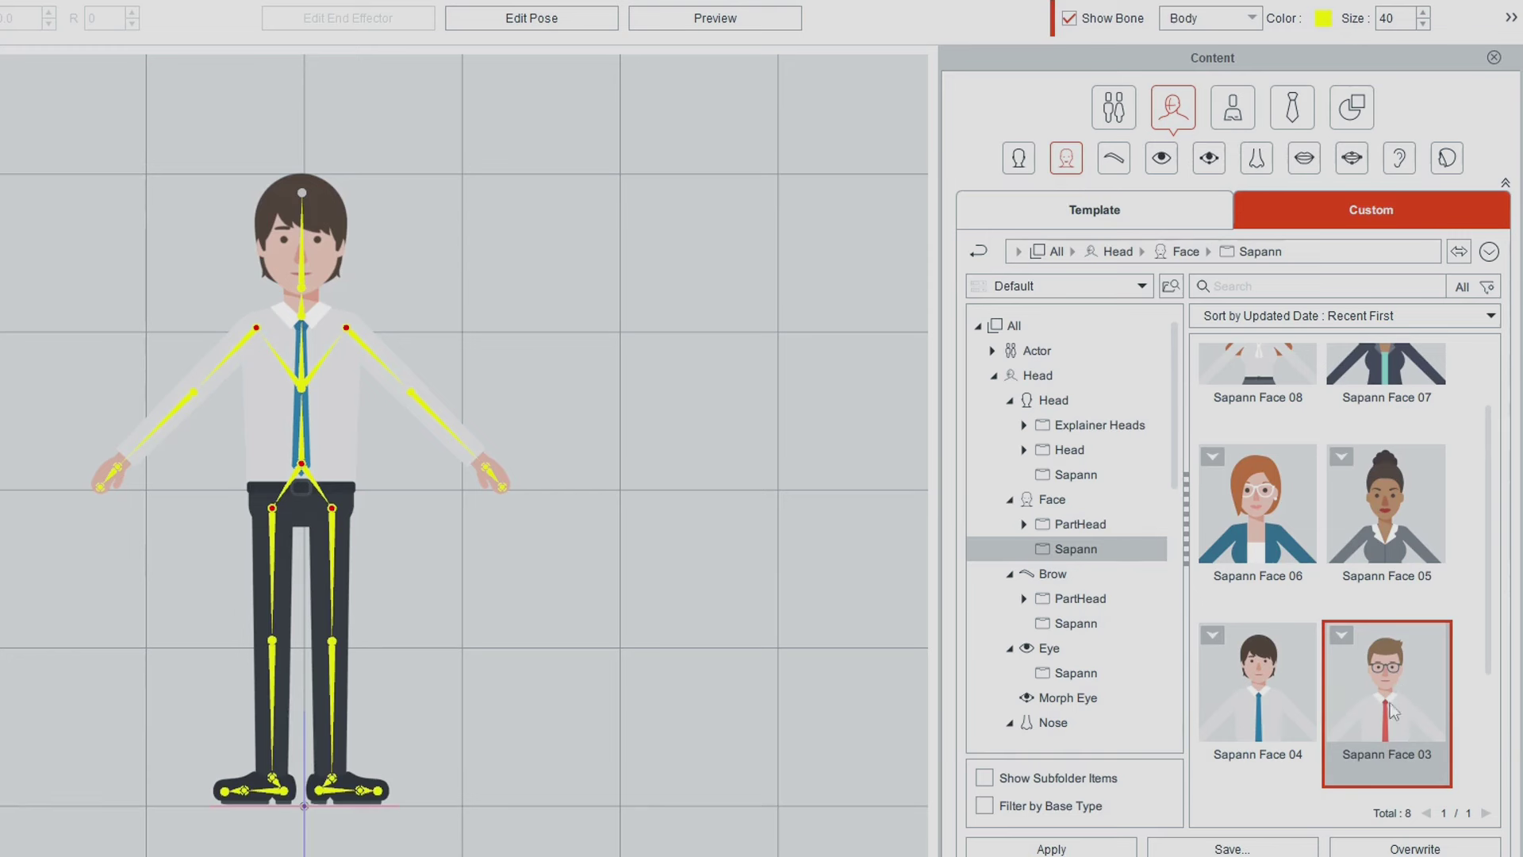
left_click_drag(1403, 695, 264, 215)
left_click(511, 463)
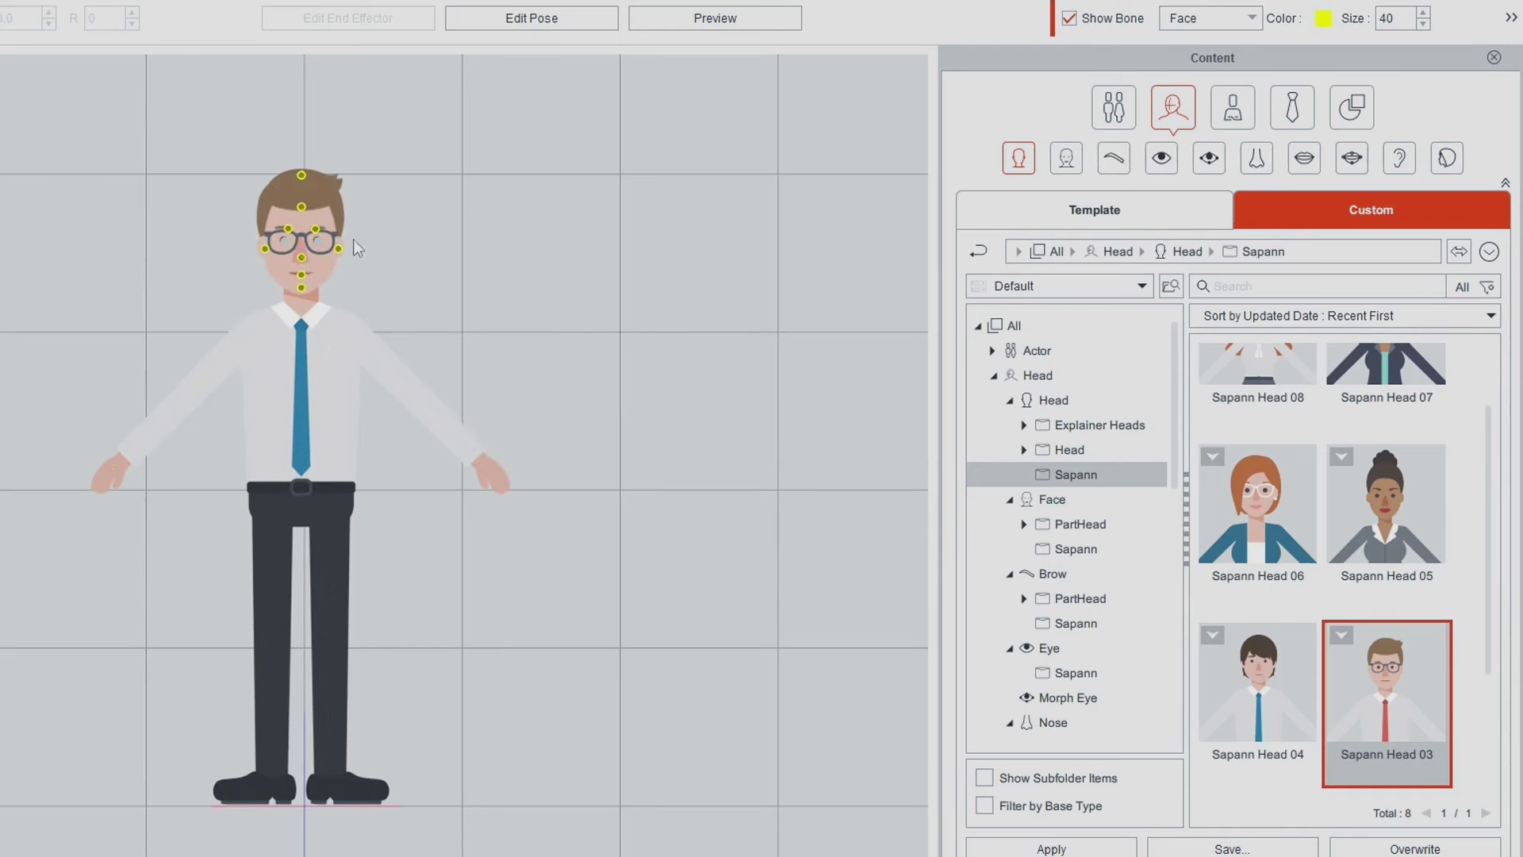
Hide the bones and undo the head replacement, returning to the Sapann heads
left_click(1068, 18)
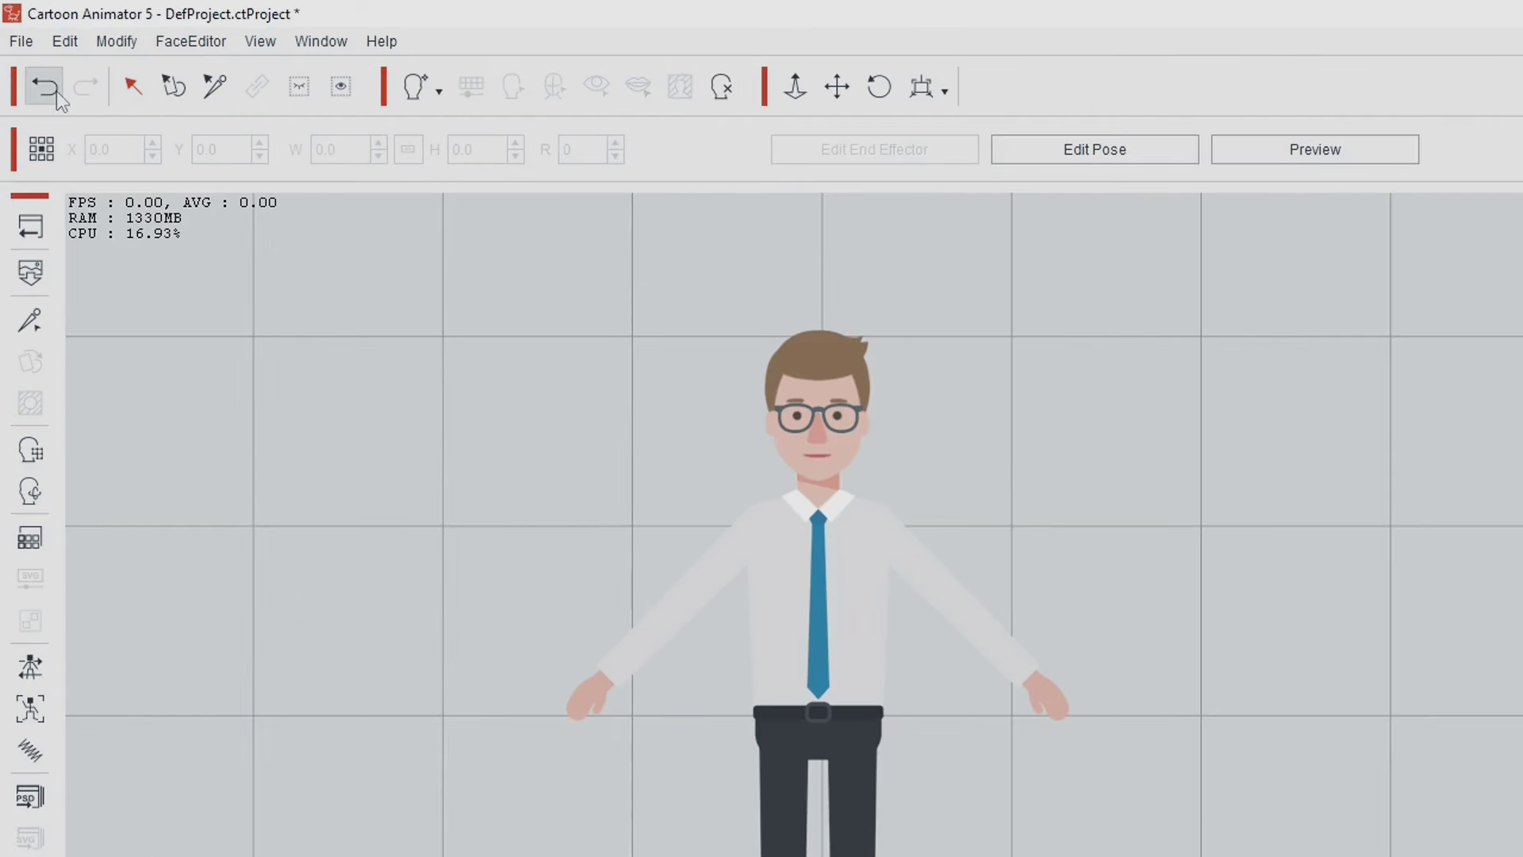
left_click(53, 89)
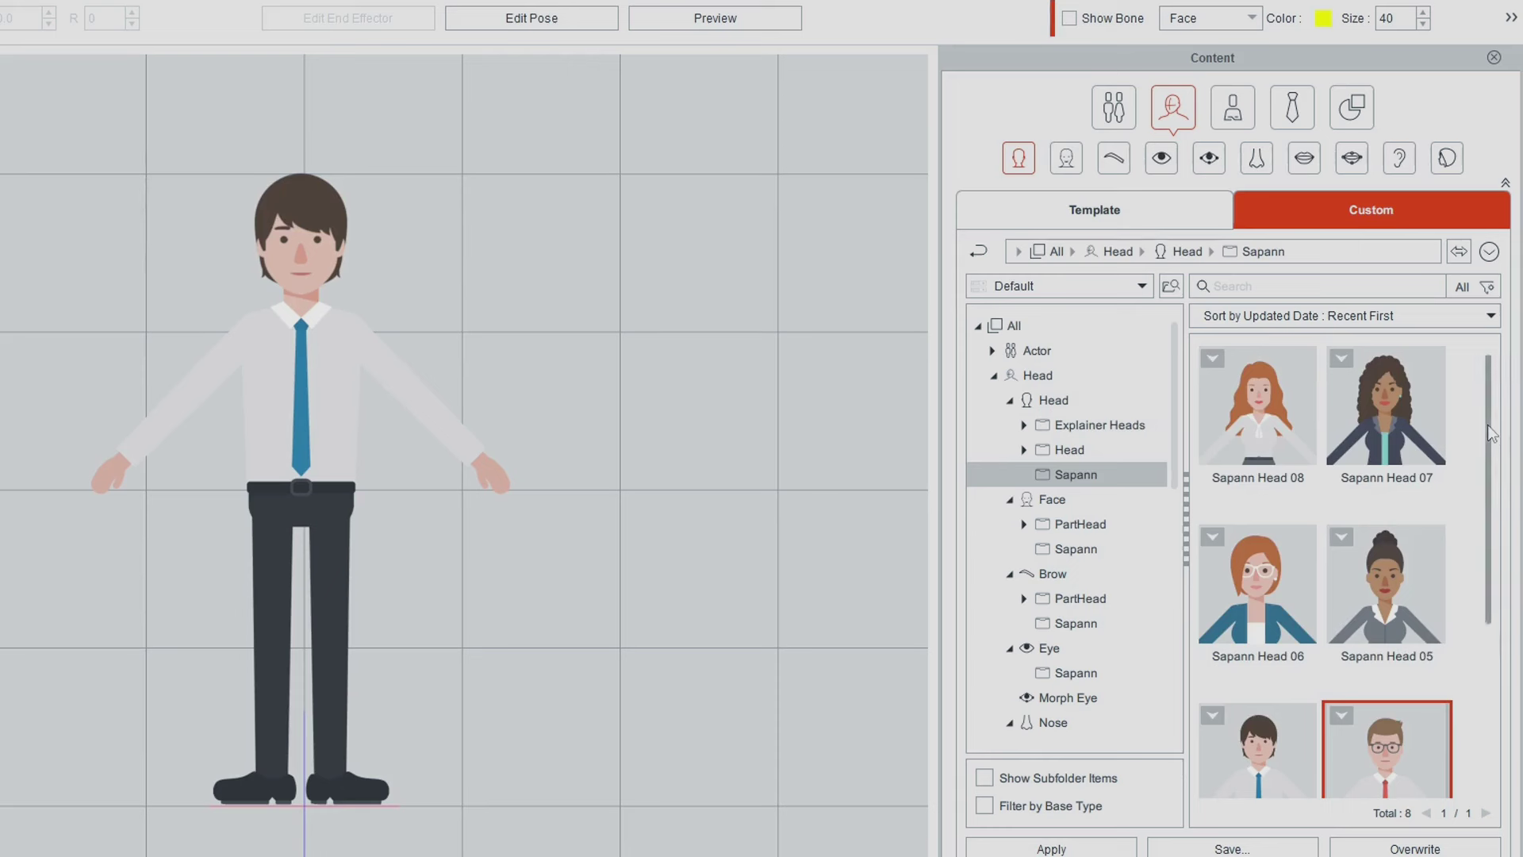
left_click_drag(1497, 432, 1503, 588)
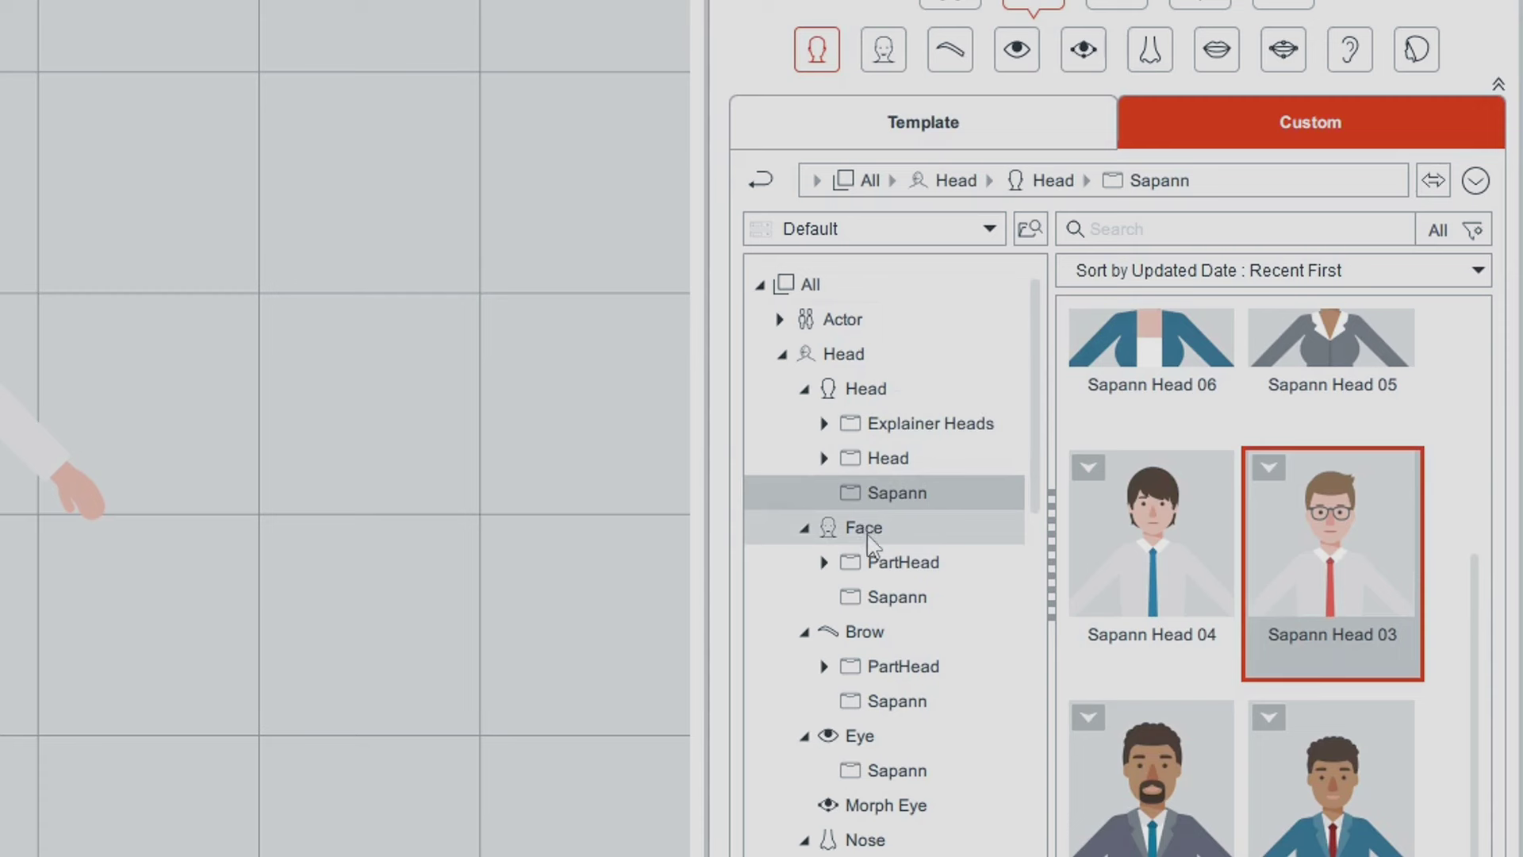
Try Sapann Face 02 from the Face category's Sapann folder on the man and undo it
left_click(896, 605)
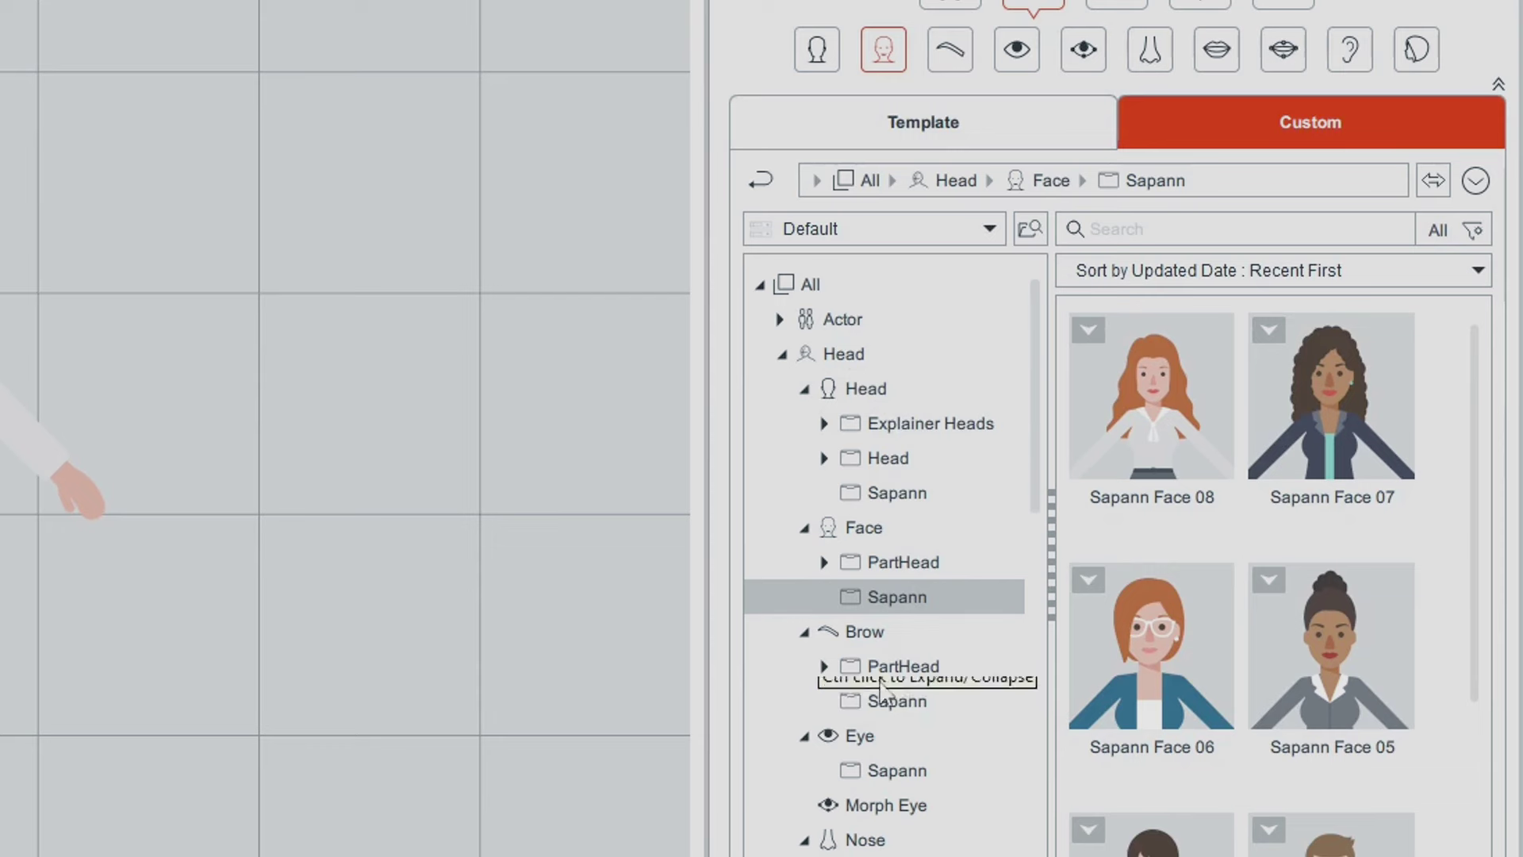
scroll(1172, 824, "down", 3)
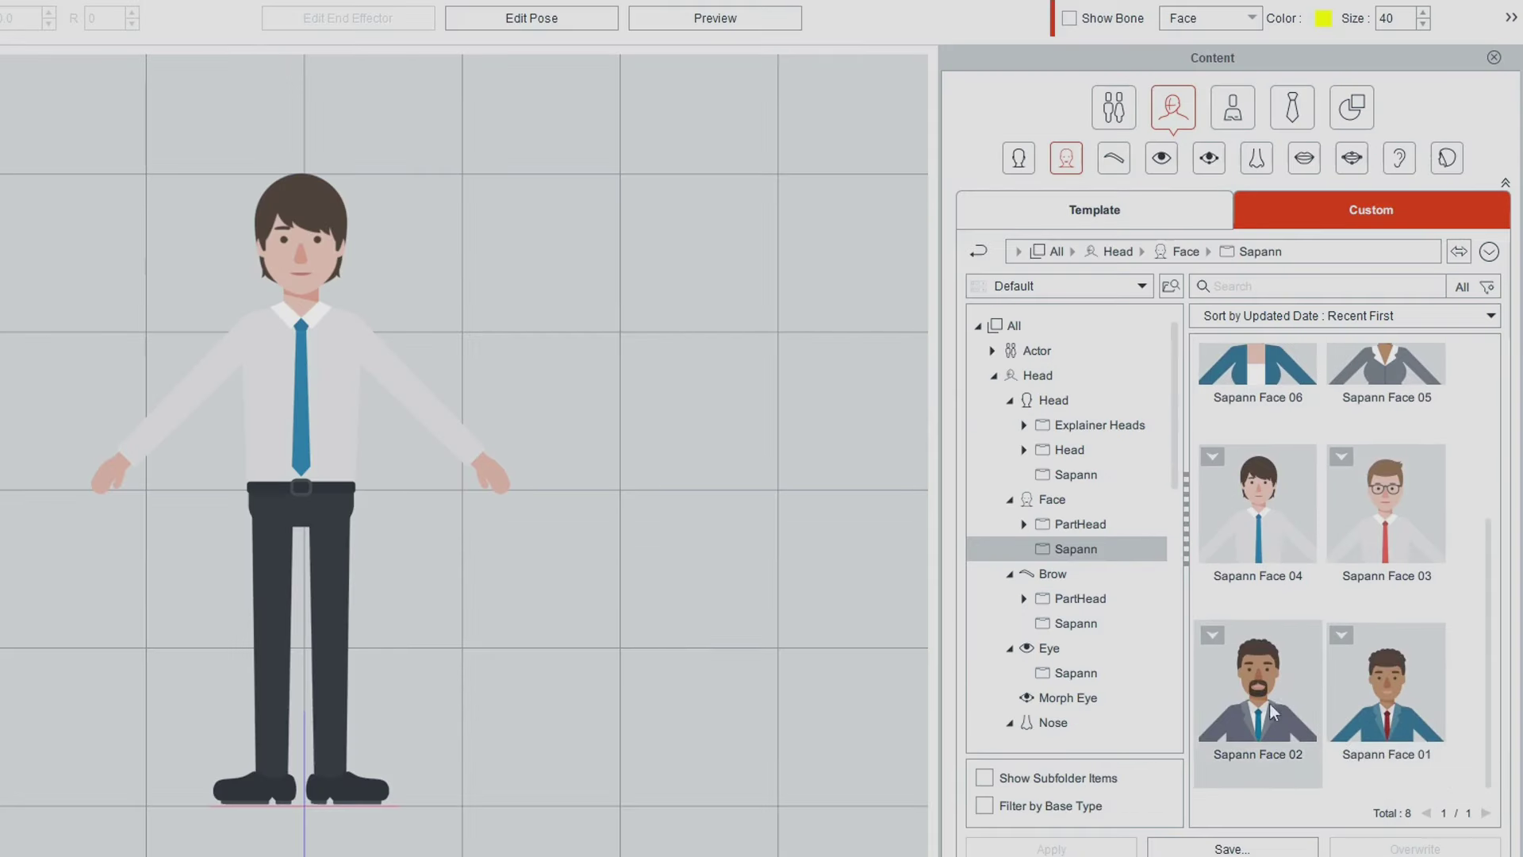
double_click(1271, 710)
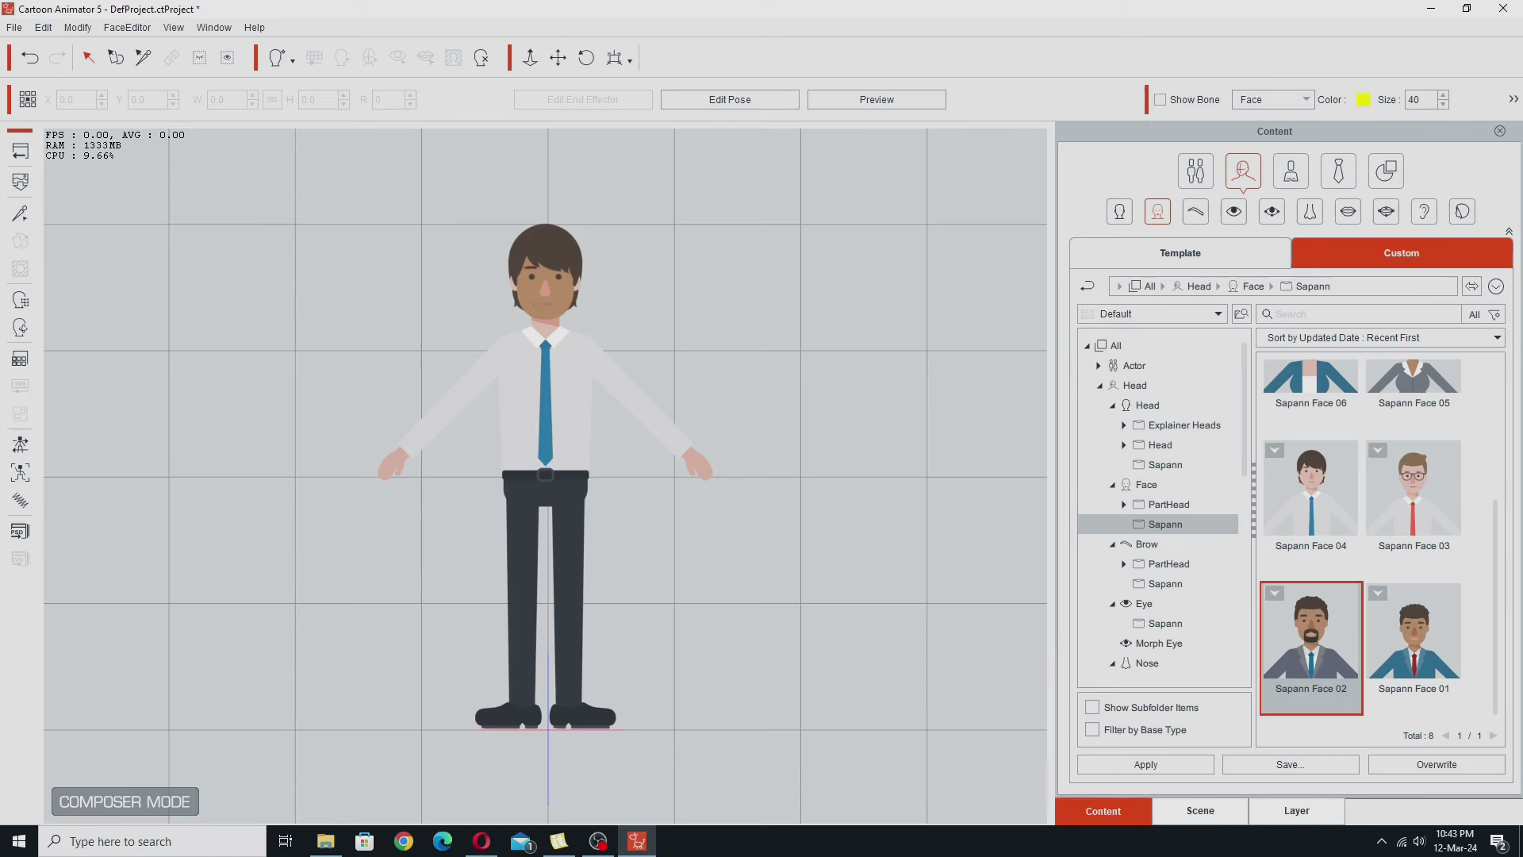
left_click(30, 57)
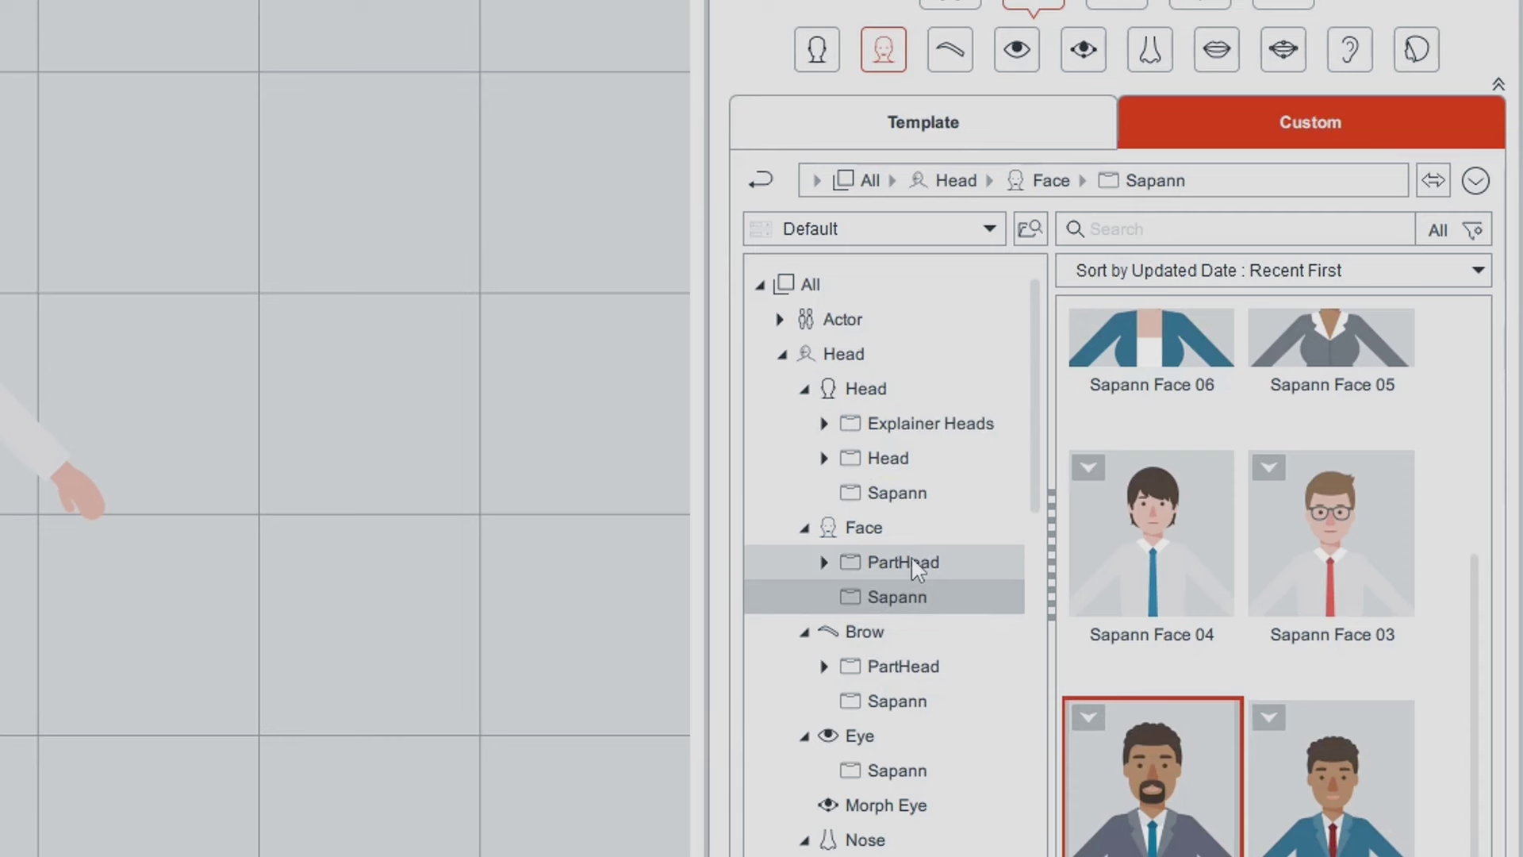
Apply Sapann FaceHair 02 from the Accessory Head category's Sapann folder to the man
scroll(912, 559, "down", 6)
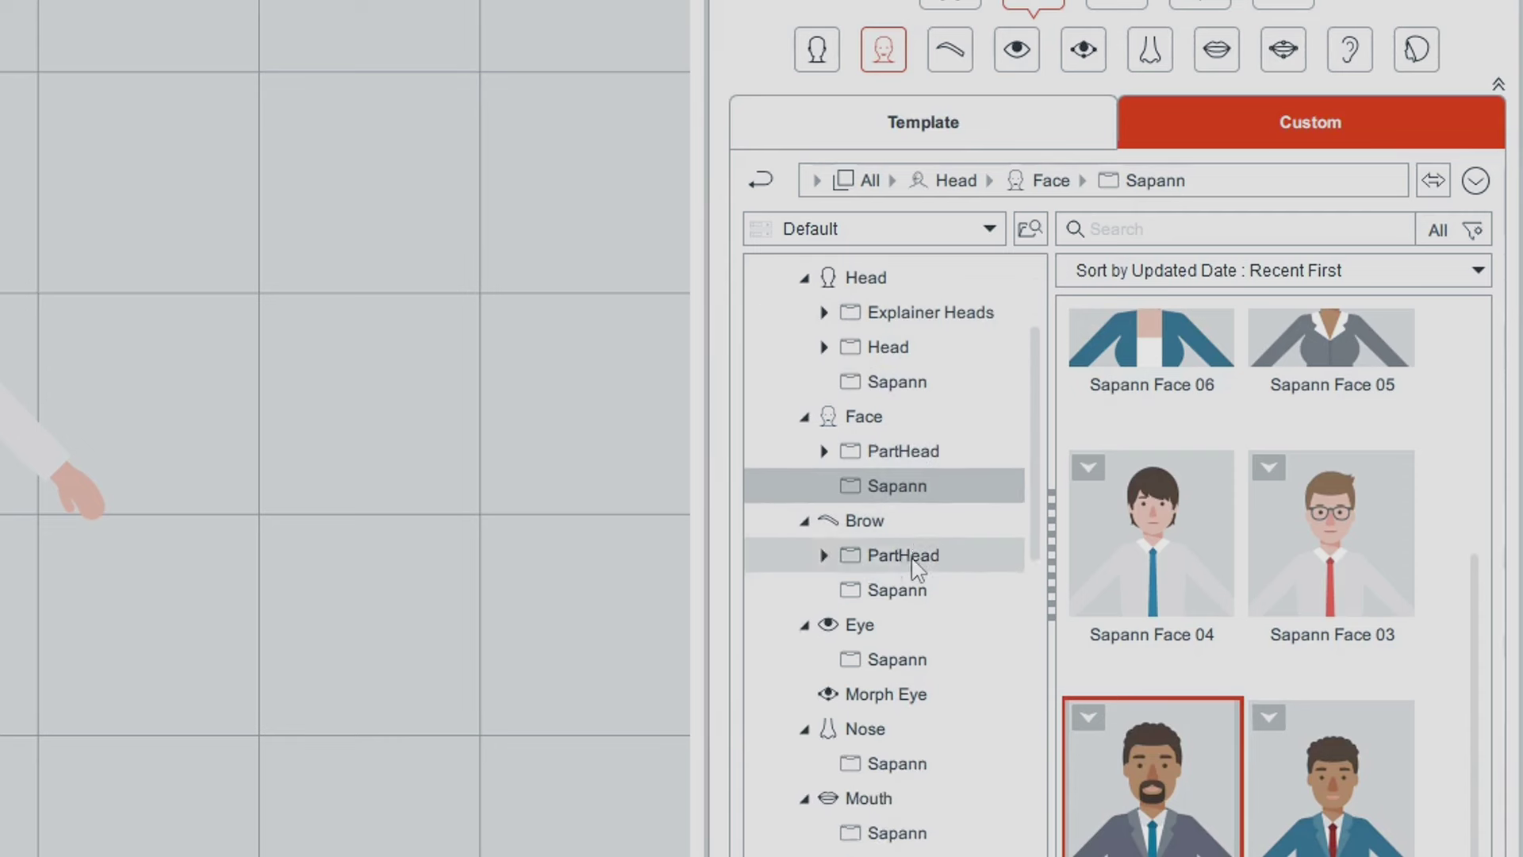
scroll(912, 563, "down", 4)
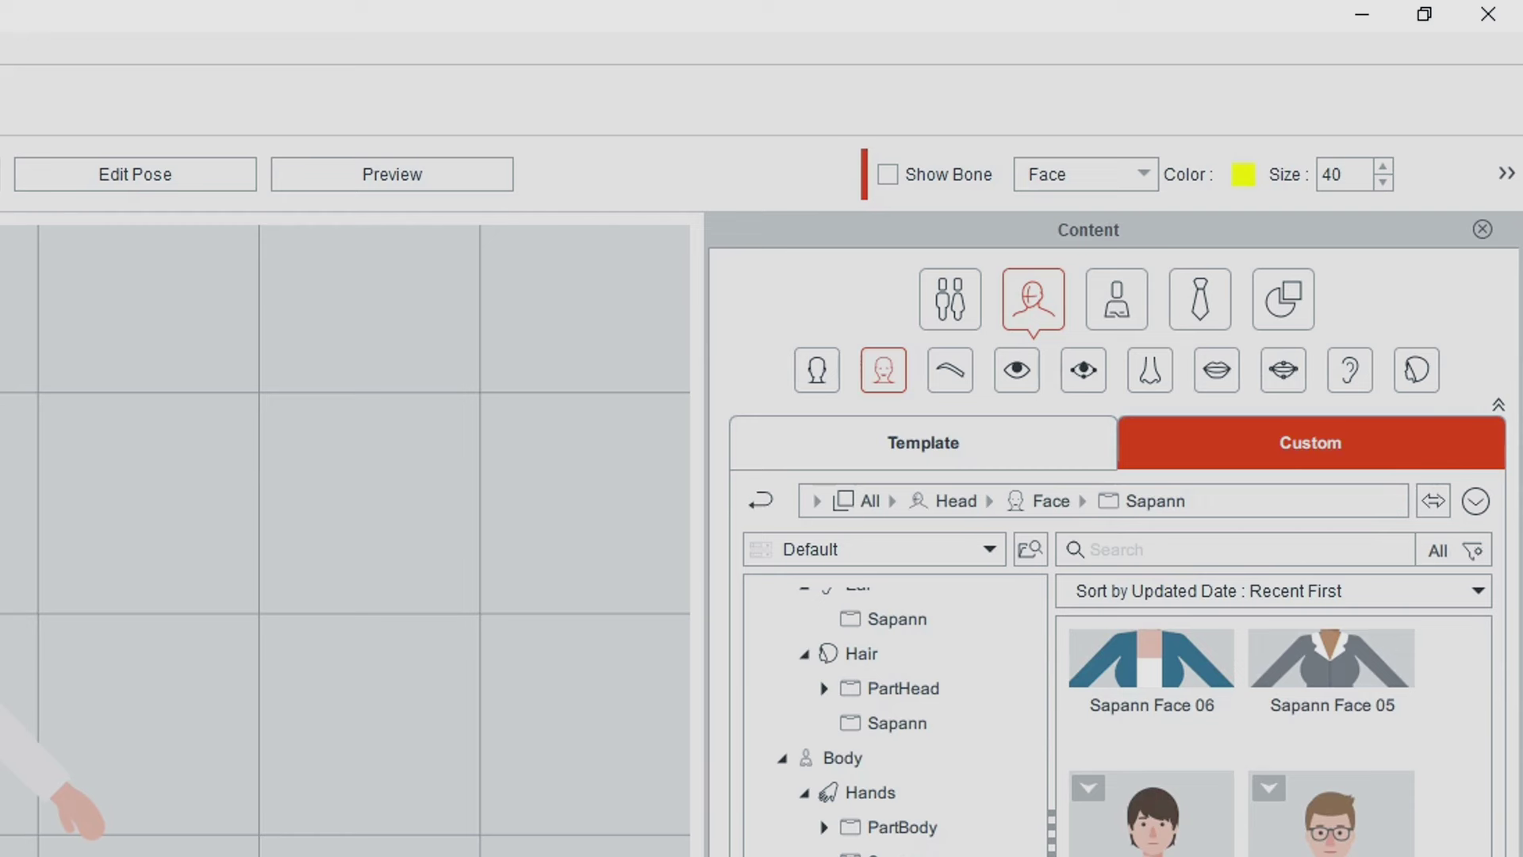
left_click(1202, 321)
left_click(815, 379)
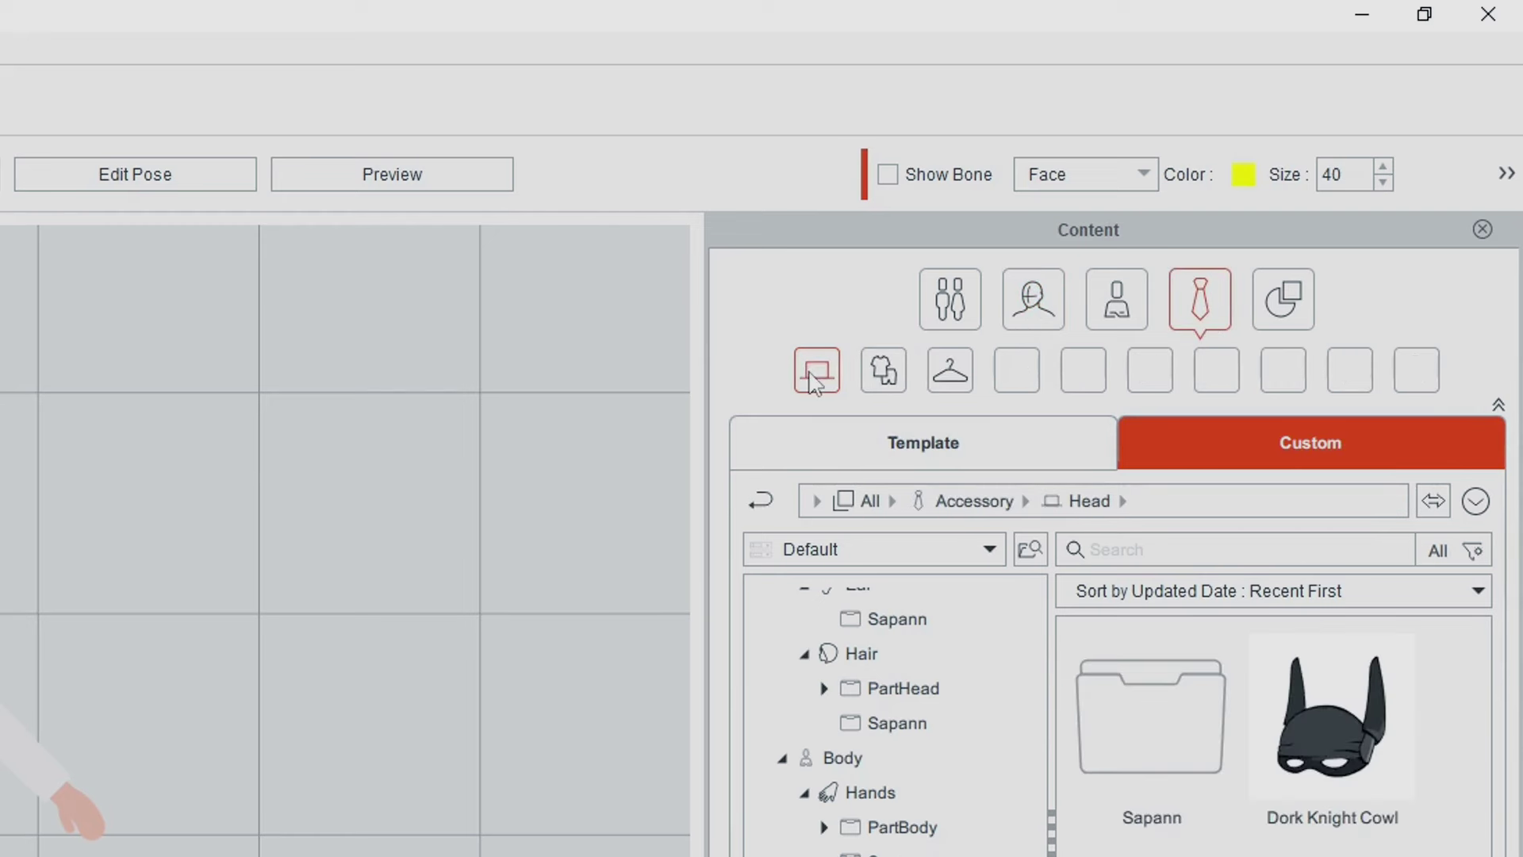
double_click(1151, 714)
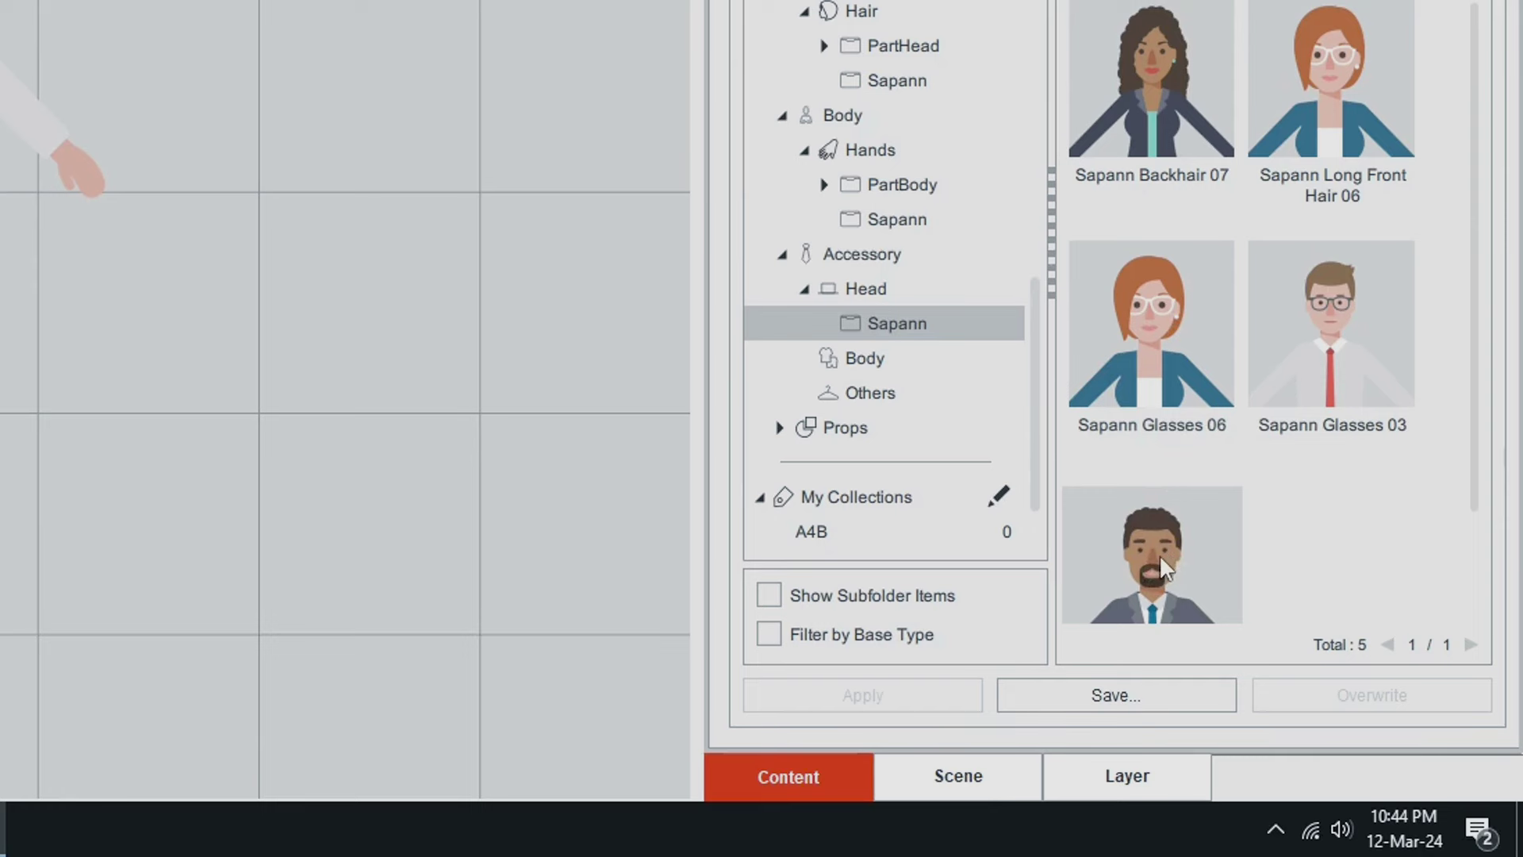
double_click(1157, 554)
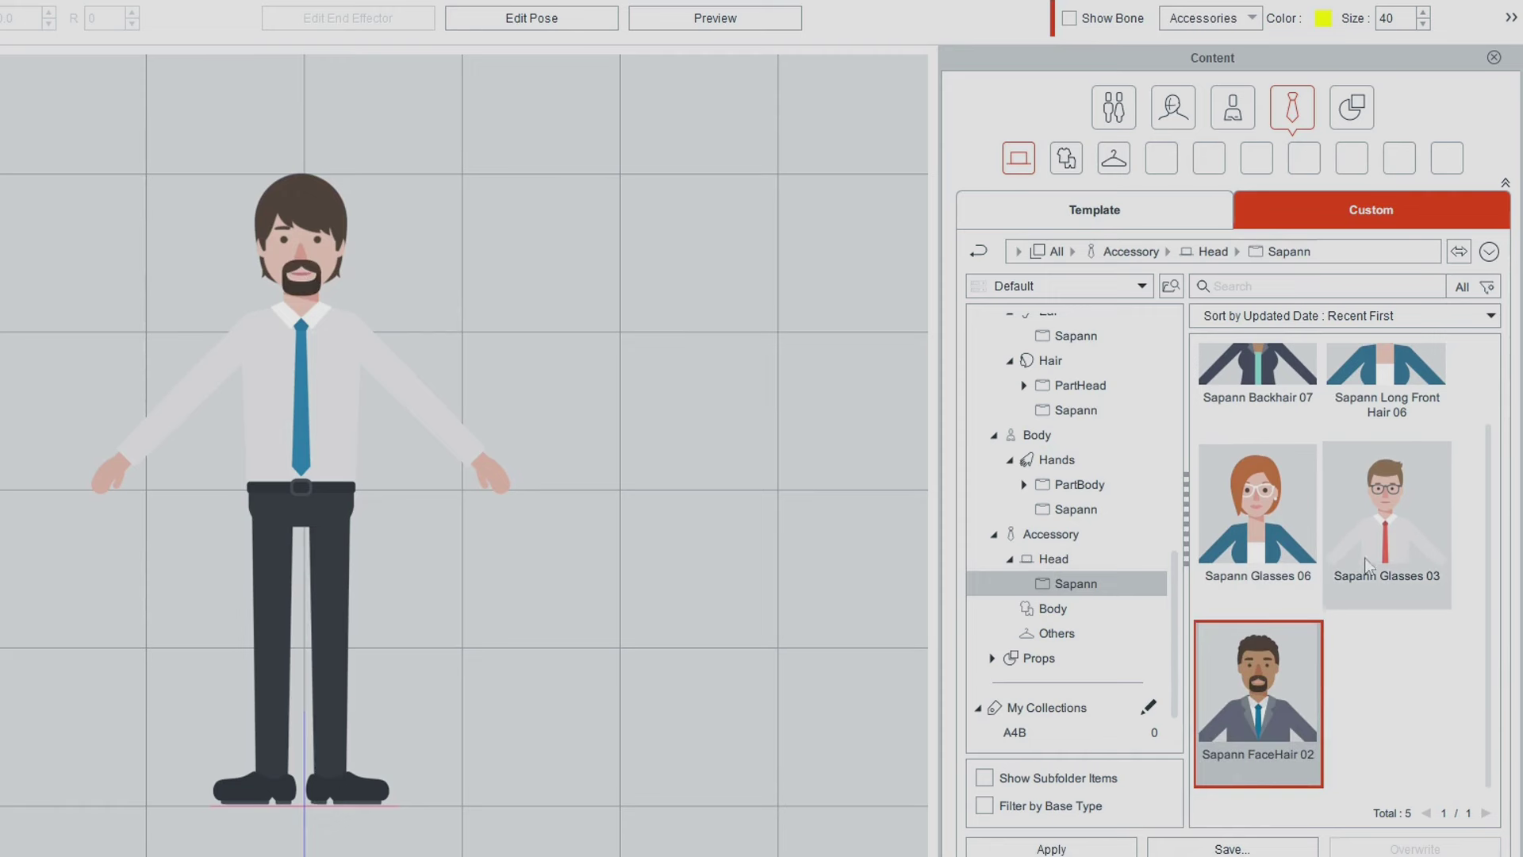
Apply Sapann Glasses 06 to the man and, in Edit Pose, raise the glasses slightly onto his eyes
scroll(1274, 492, "up", 1)
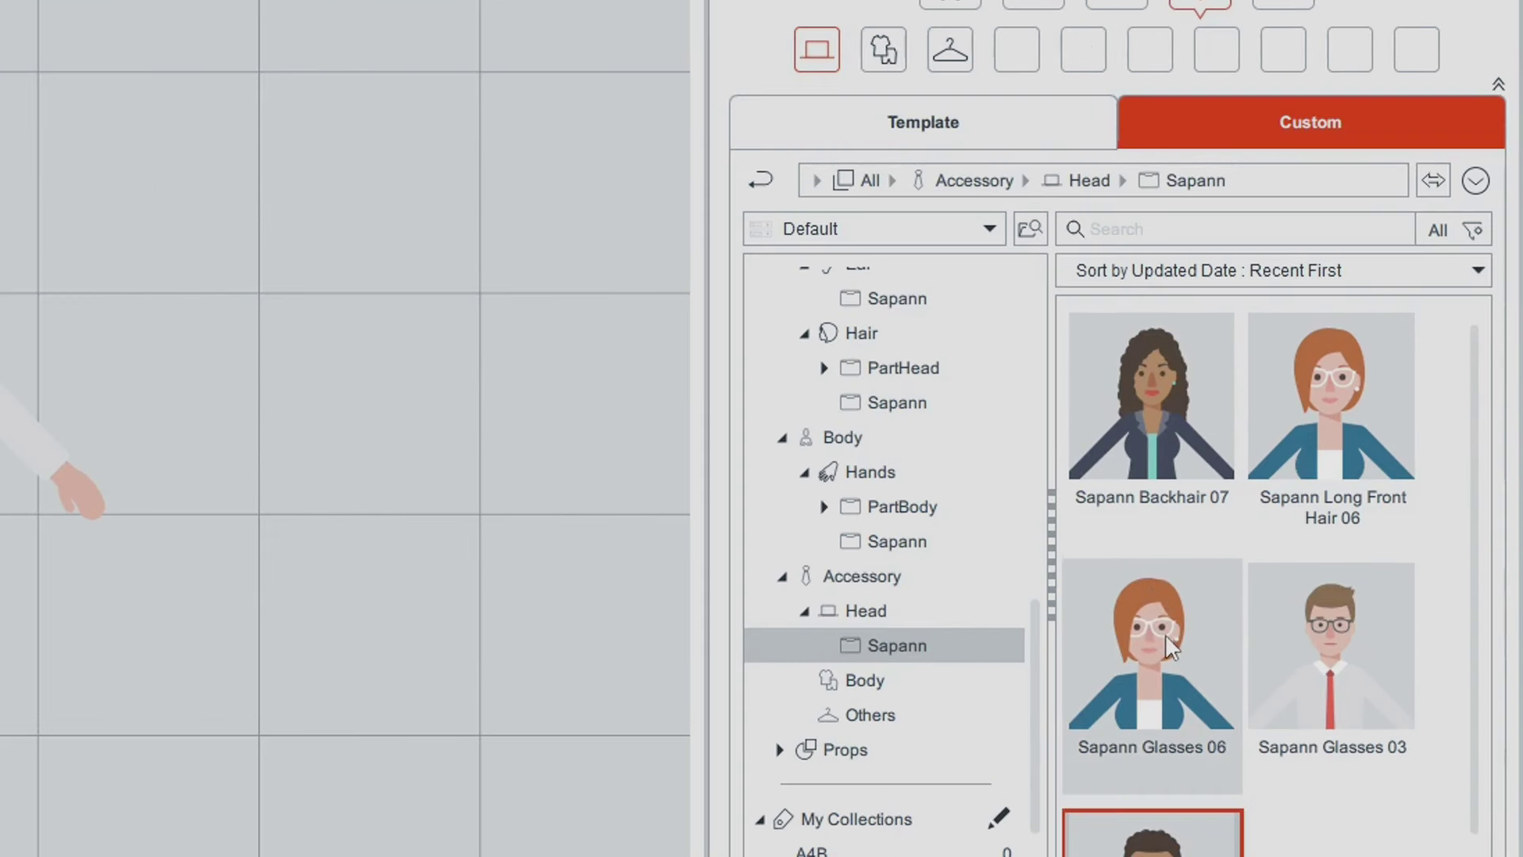
double_click(1164, 635)
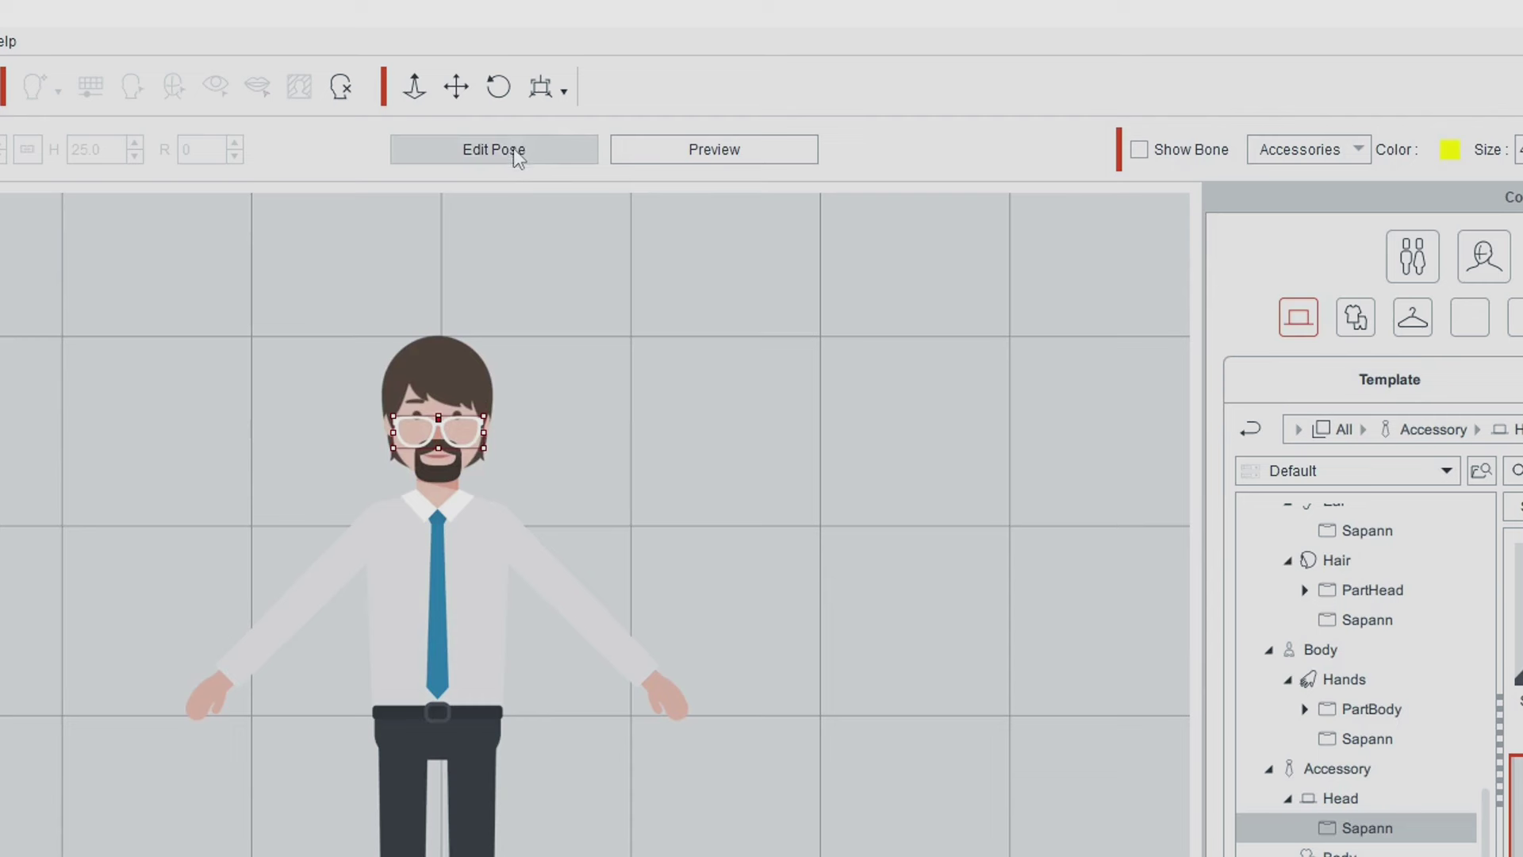
left_click(521, 153)
left_click_drag(441, 426, 439, 411)
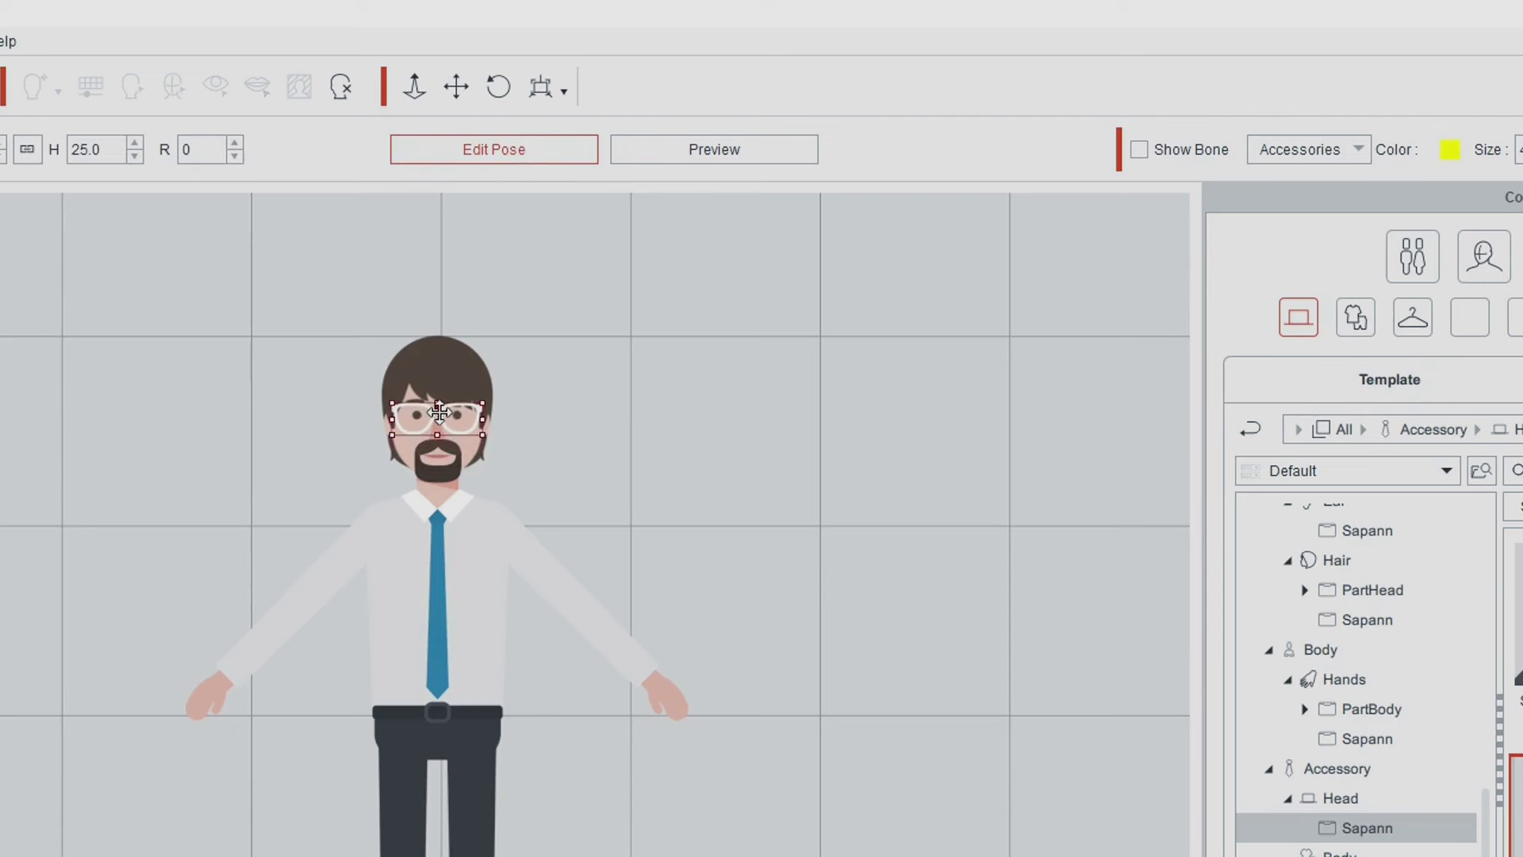
left_click(504, 157)
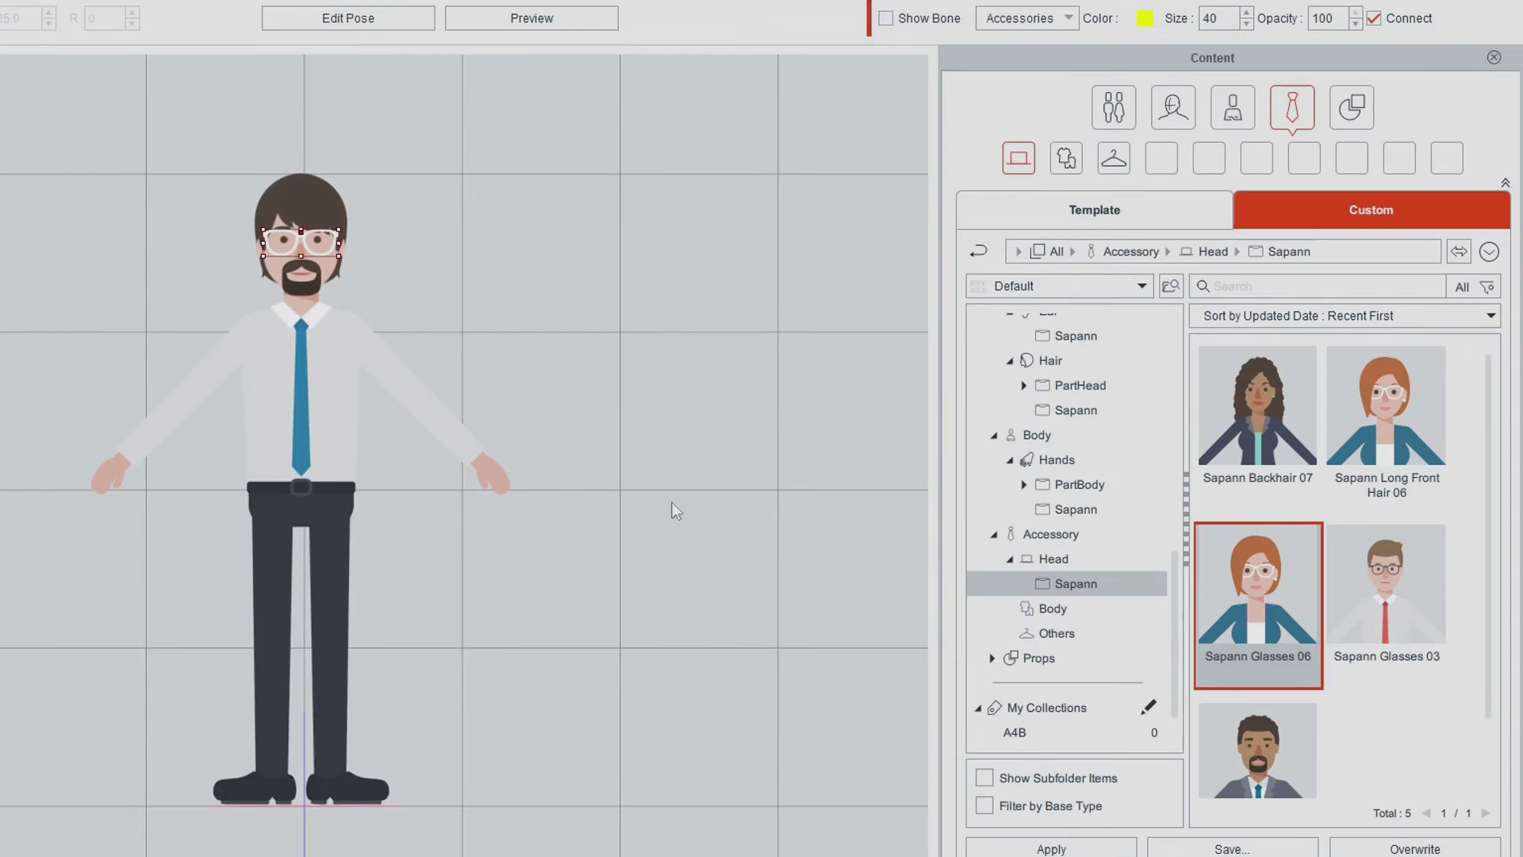
left_click(651, 519)
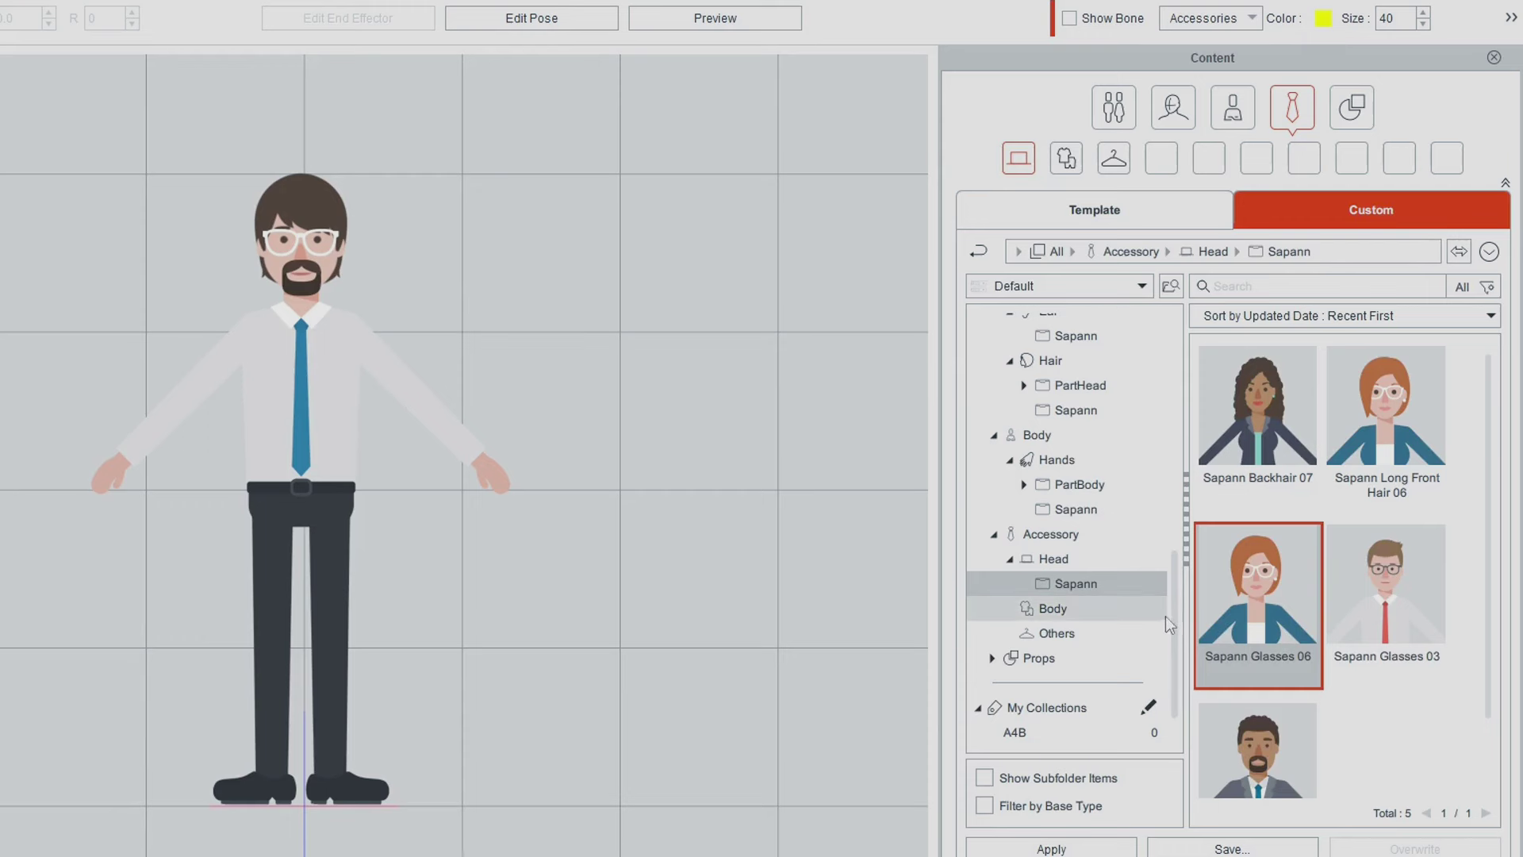
Replace the man's hair with Sapann Hair 01 from the Hair category's Sapann folder
left_click(1068, 415)
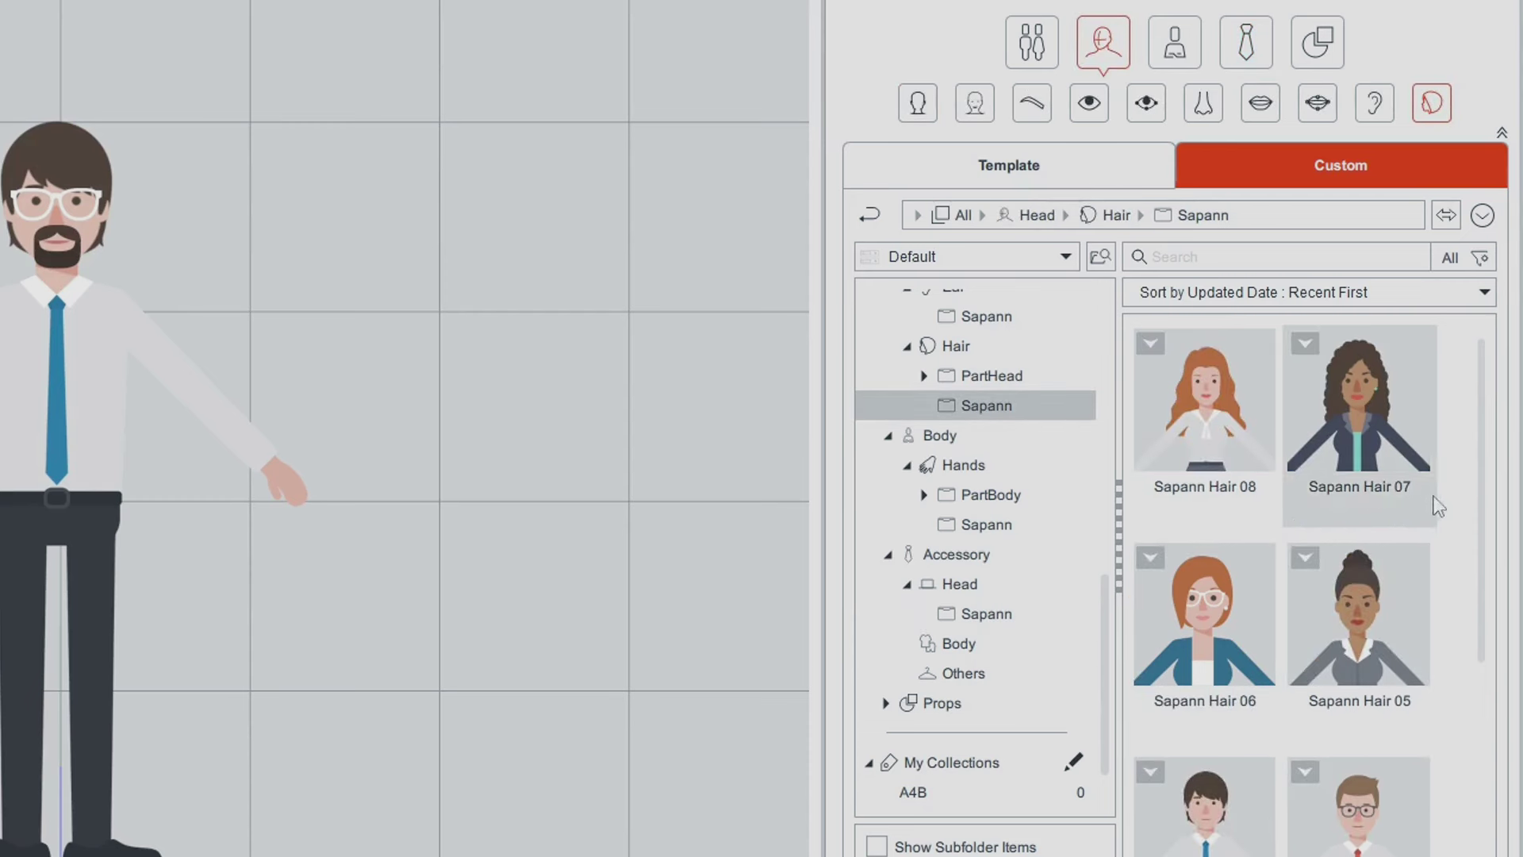
scroll(1435, 508, "down", 3)
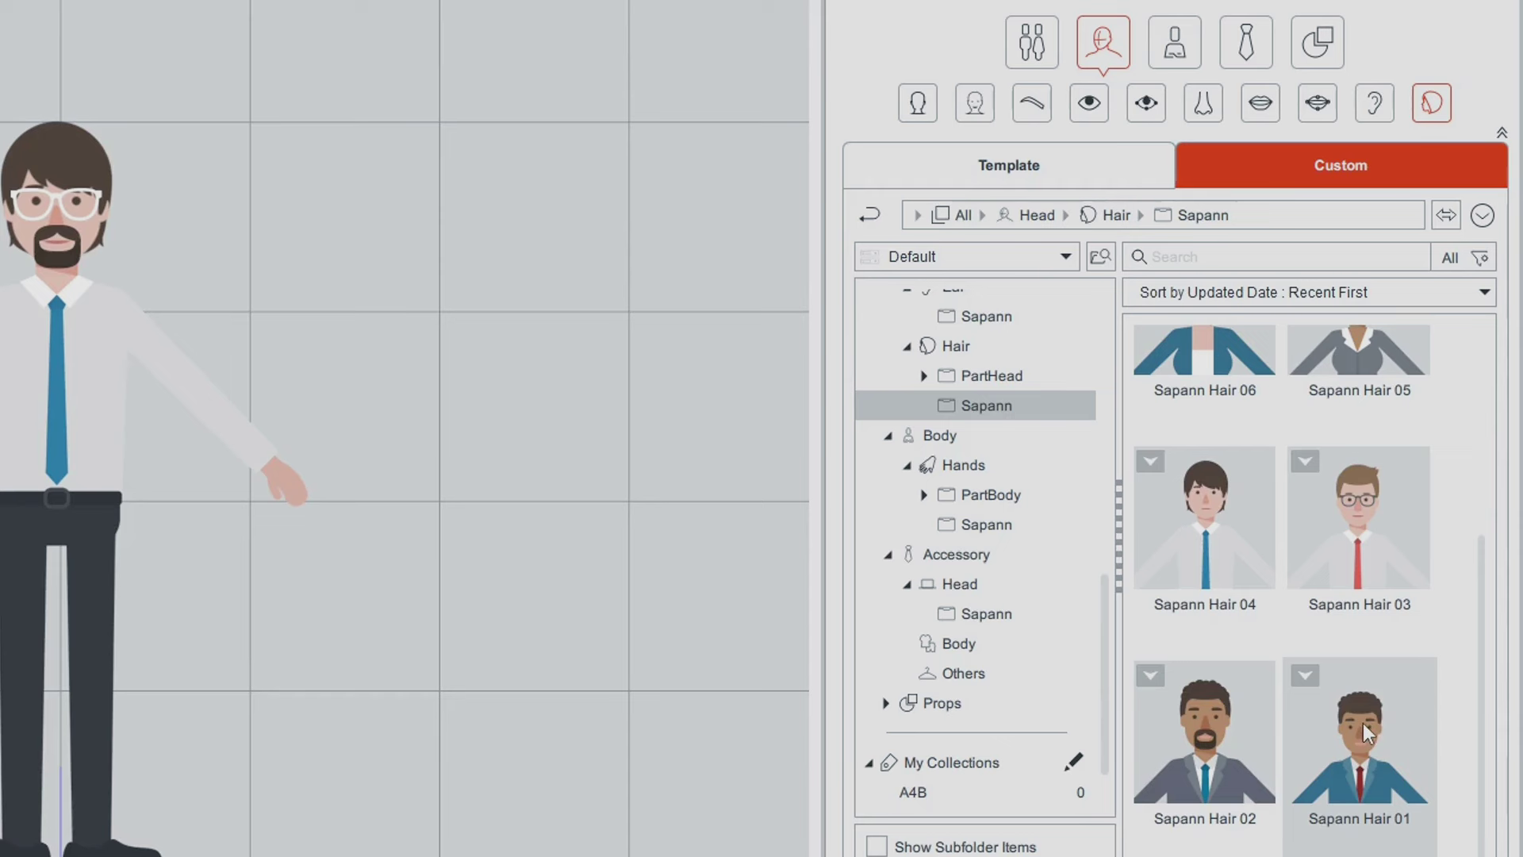
double_click(1363, 722)
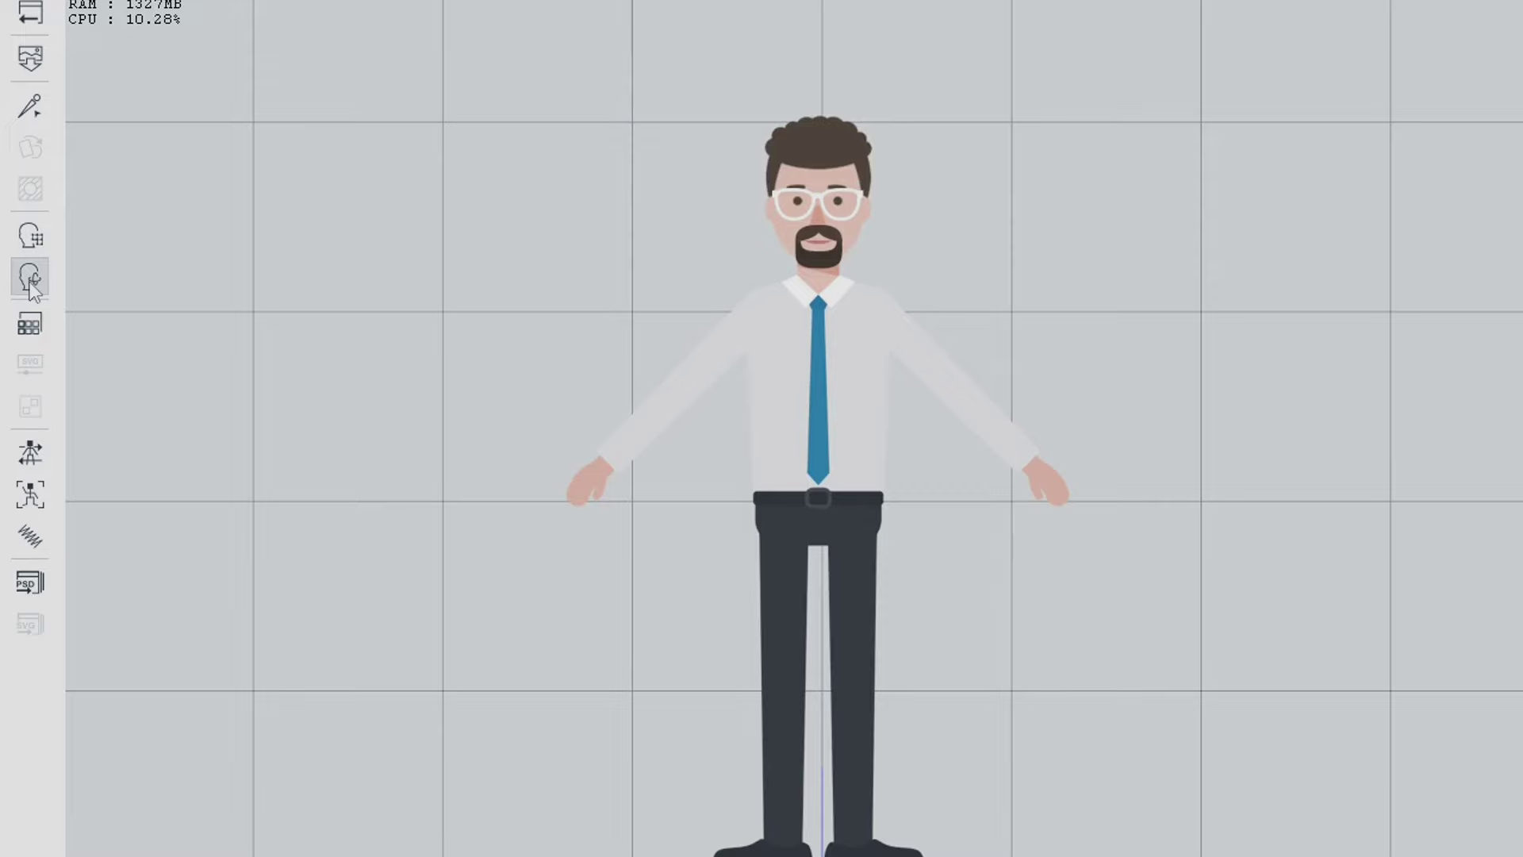
Check the man's new head in the 360 Head Creator, close it and return to the stage
left_click(30, 277)
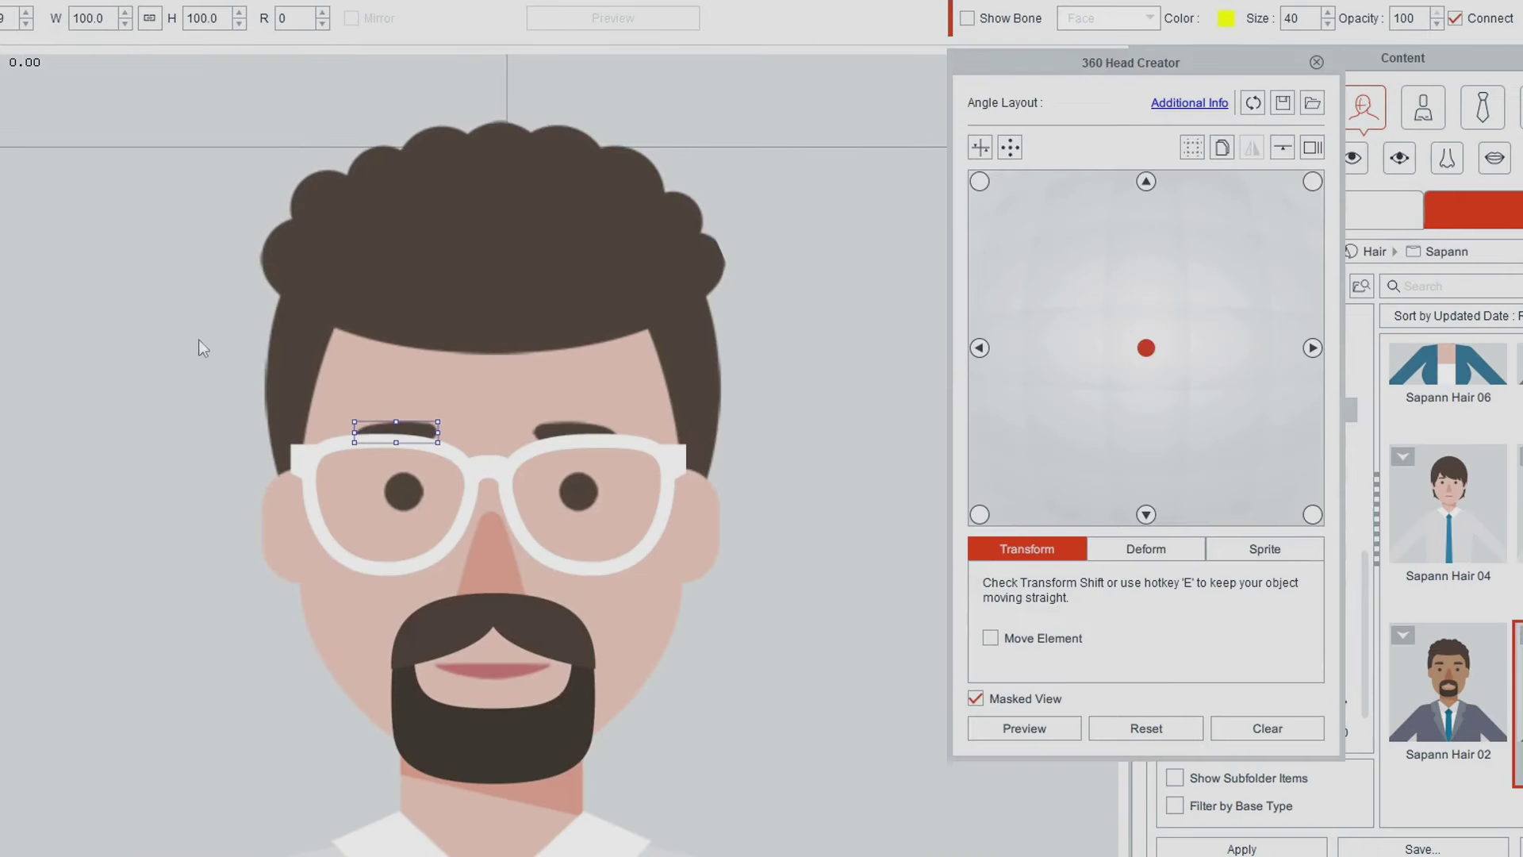
left_click(1052, 735)
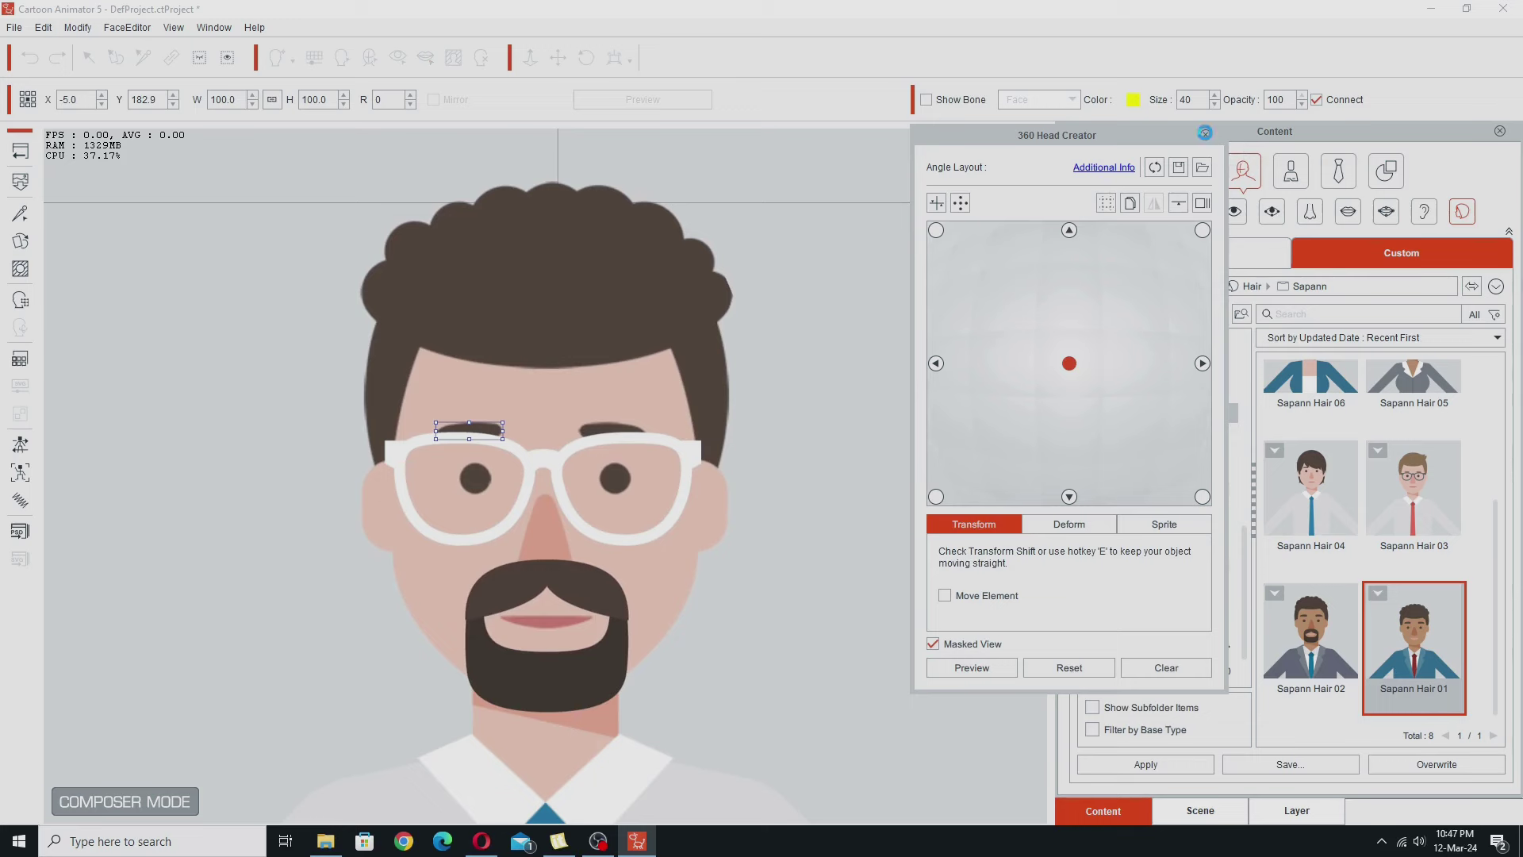
left_click(1205, 133)
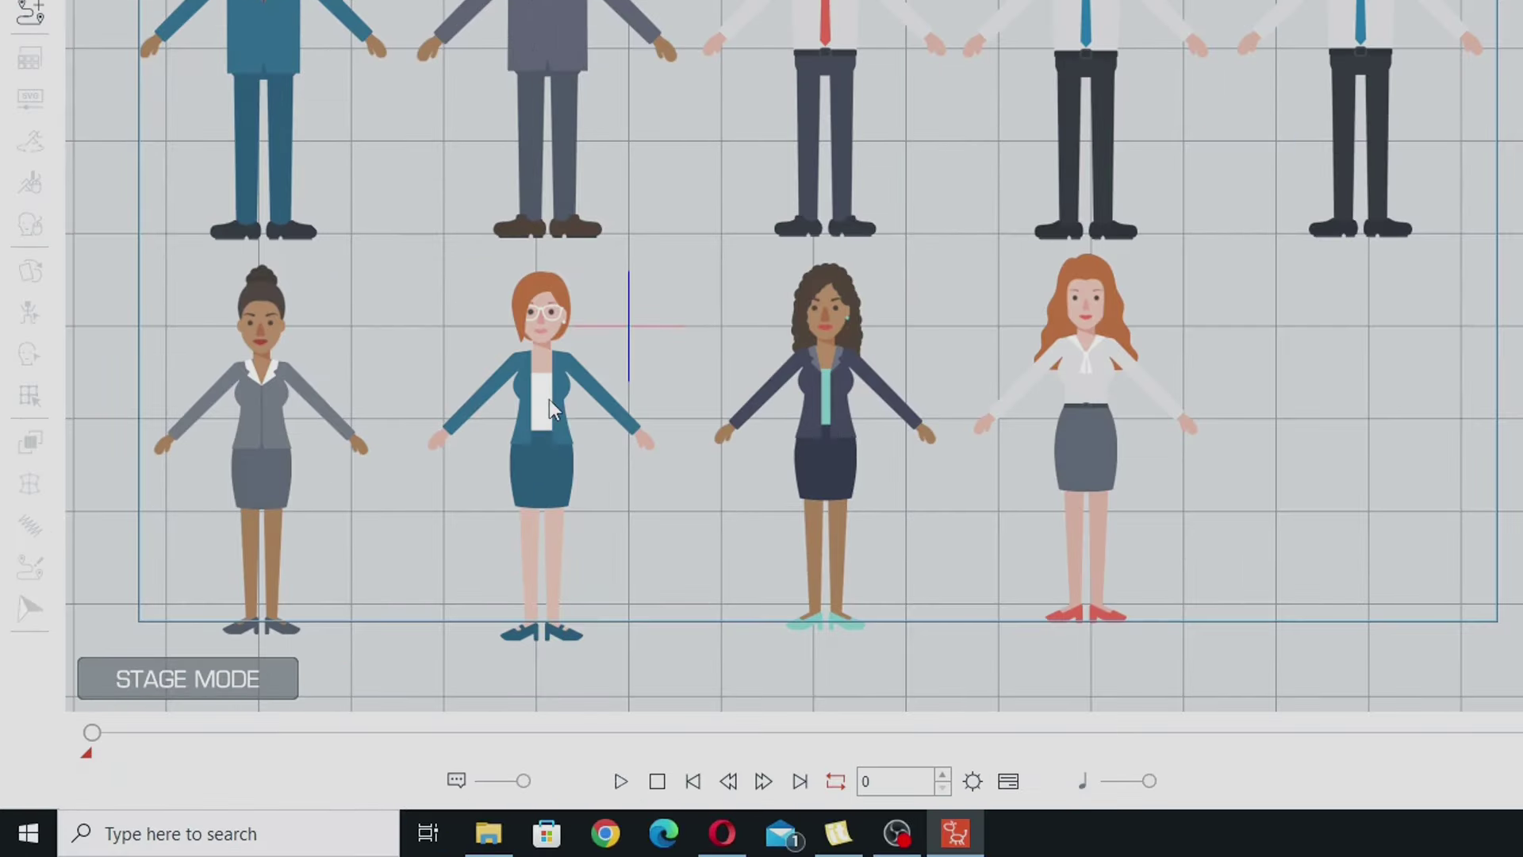
Duplicate the red-haired woman in glasses, place the copy at the right end of the lower row and open it in the composer
left_click(549, 399)
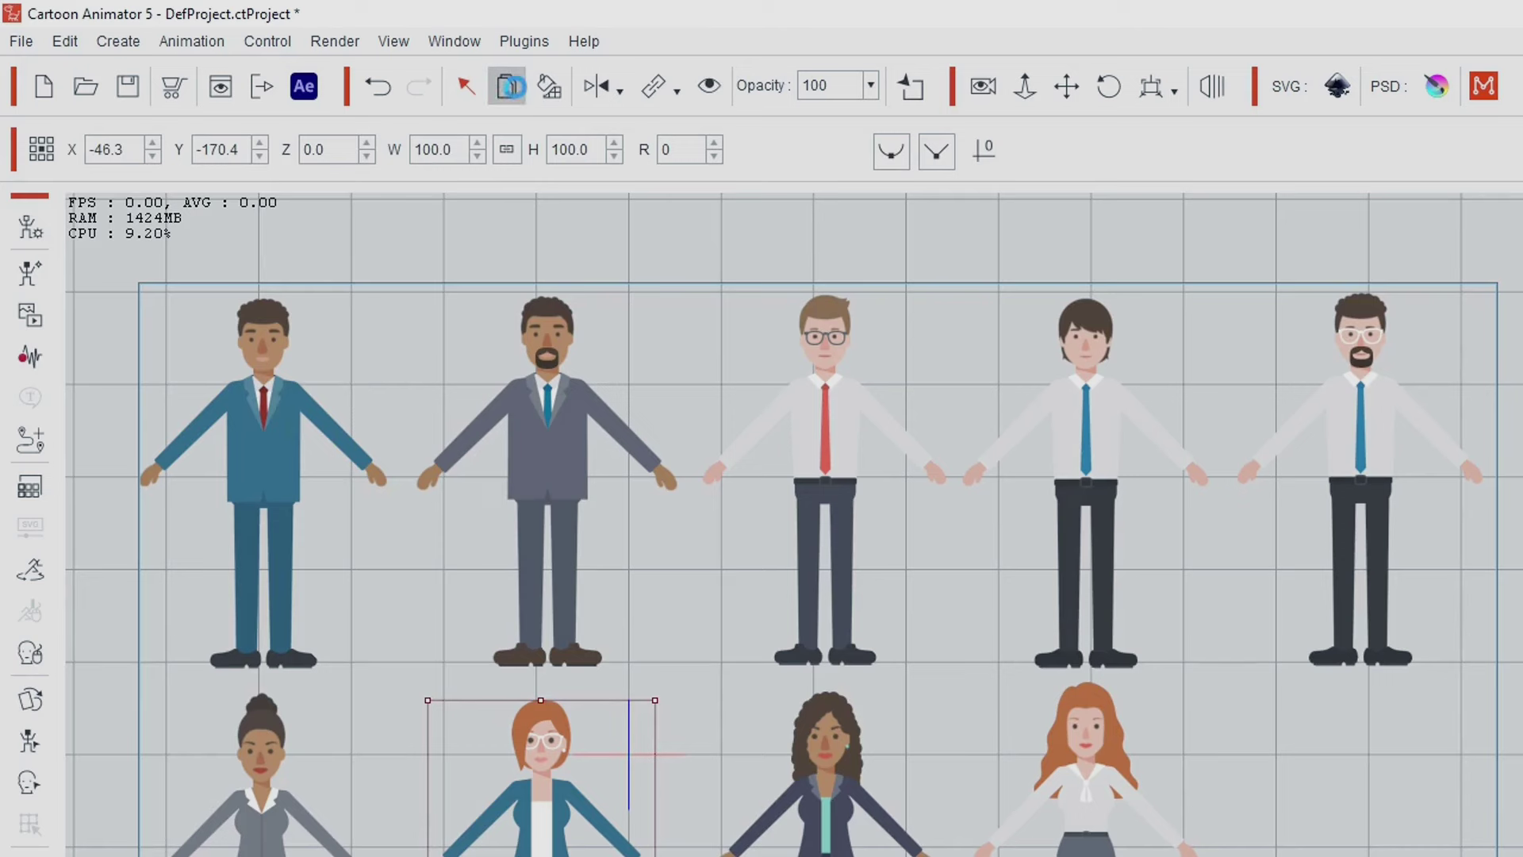
key("ctrl+c")
key("ctrl+v")
left_click_drag(579, 437, 708, 437)
left_click_drag(796, 591, 1136, 577)
left_click(26, 81)
Focus on the woman's head with the bones hidden and delete her GlassesBwomanF_02 accessory
left_click(562, 308)
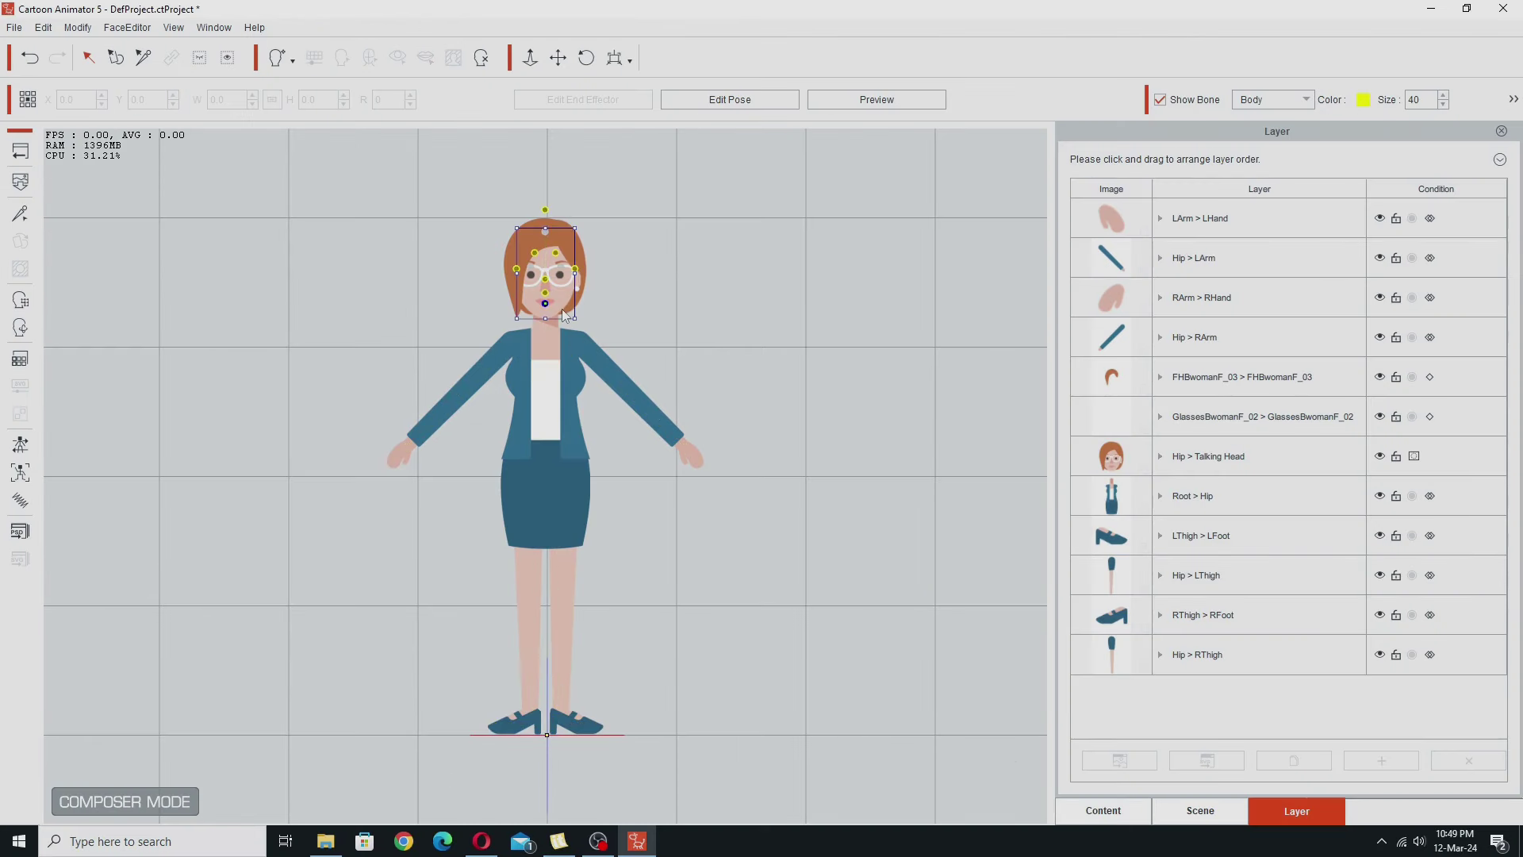
left_click(627, 62)
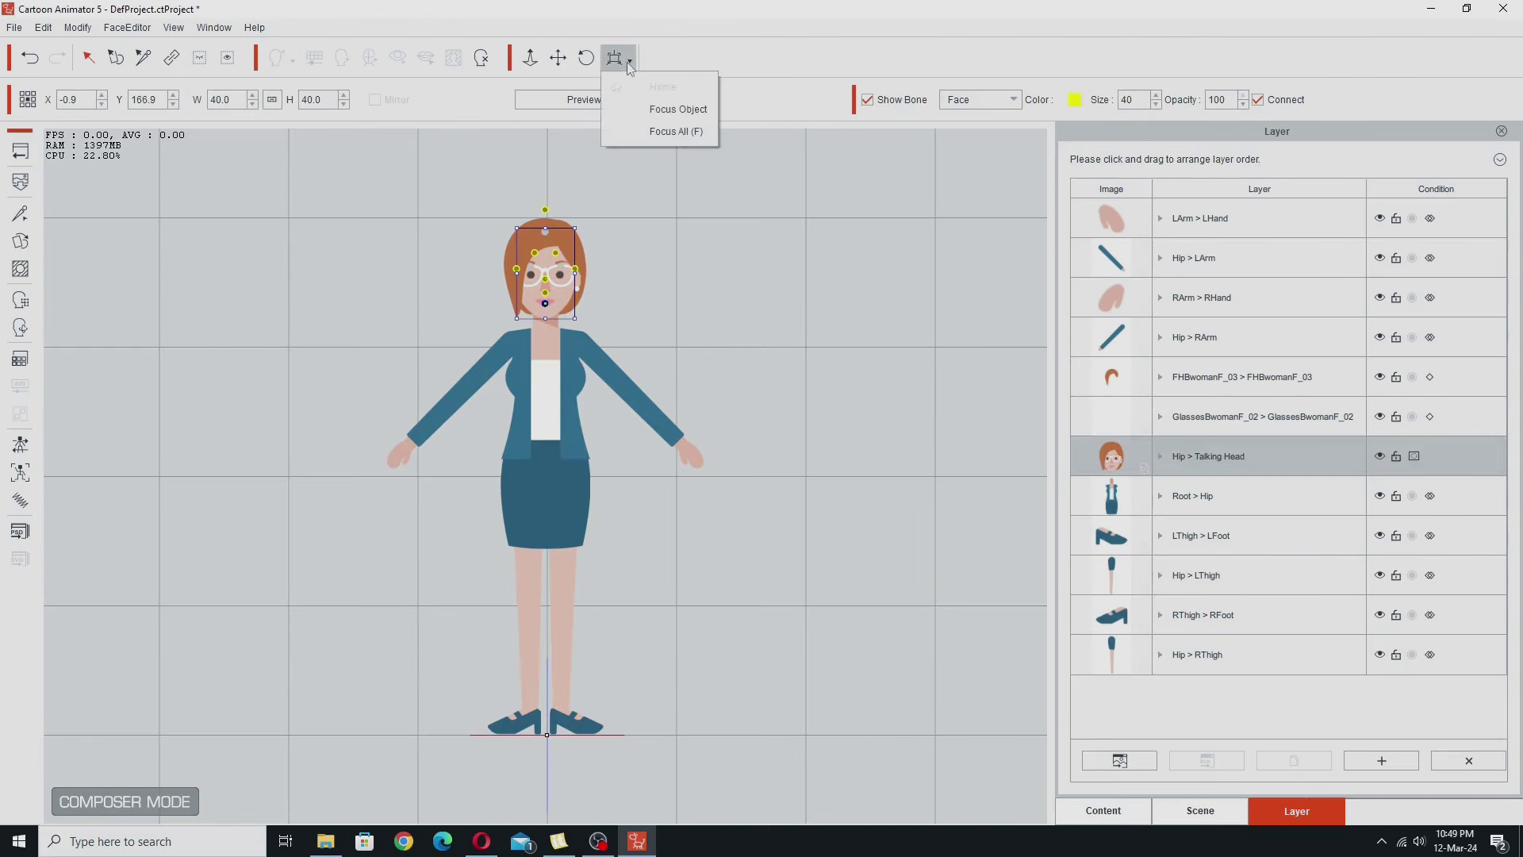
left_click(652, 111)
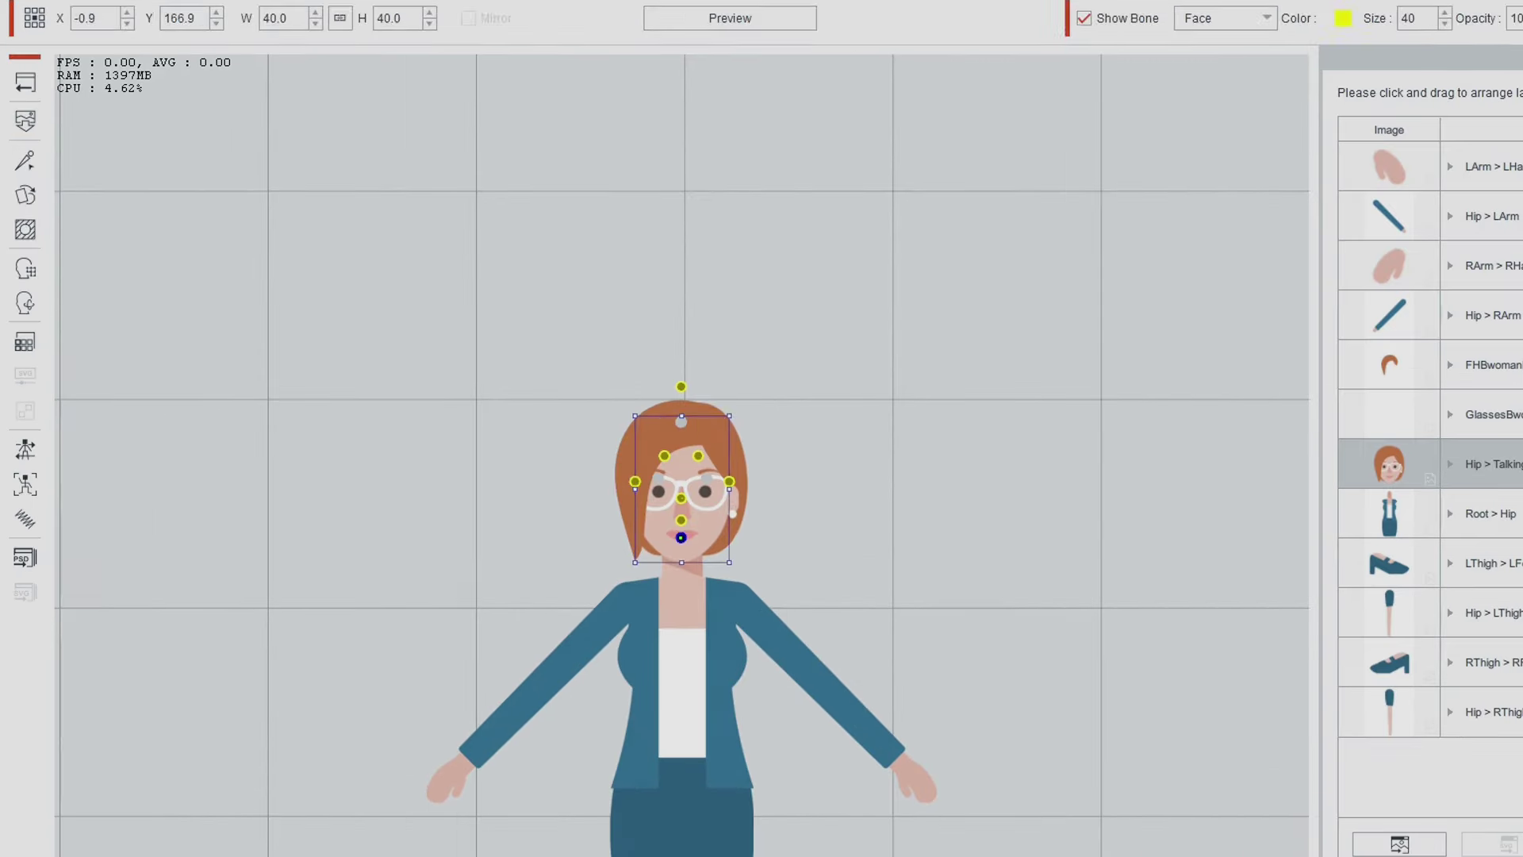
left_click(598, 371)
left_click_drag(768, 287, 792, 41)
left_click(1104, 806)
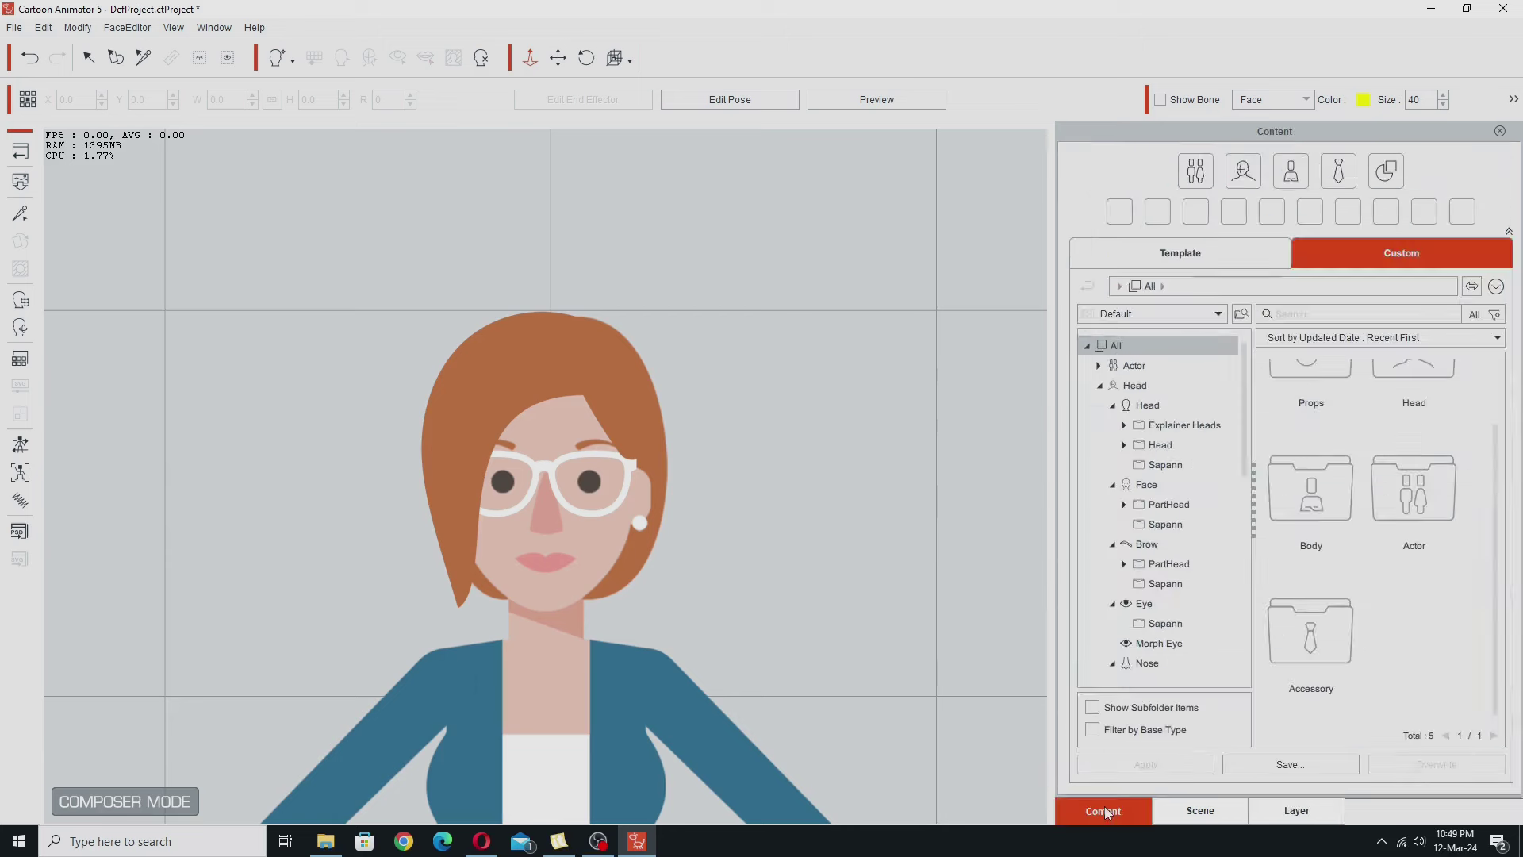
left_click(1200, 811)
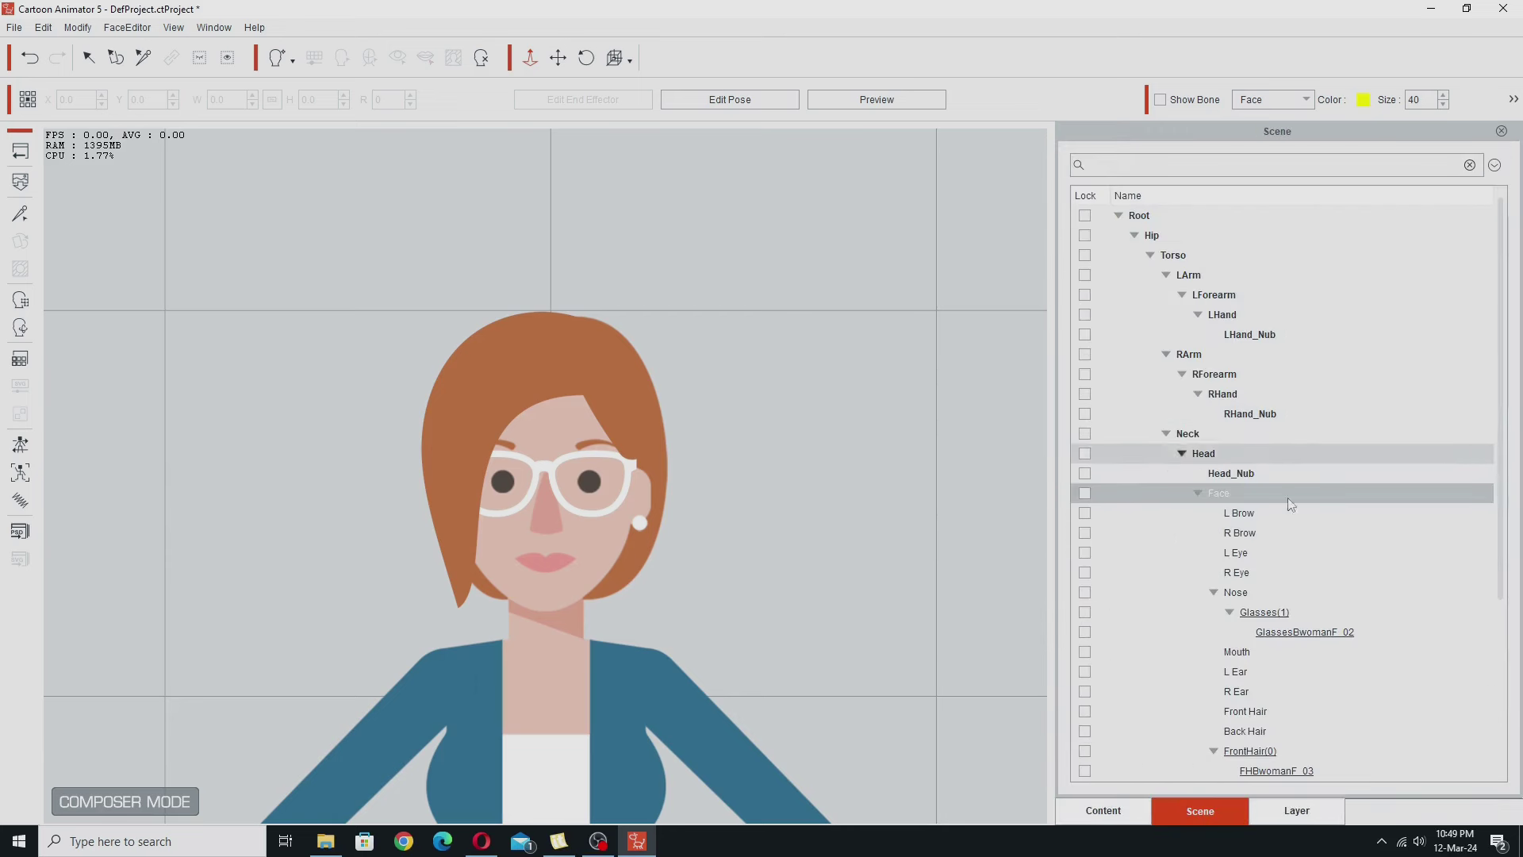
left_click(1278, 811)
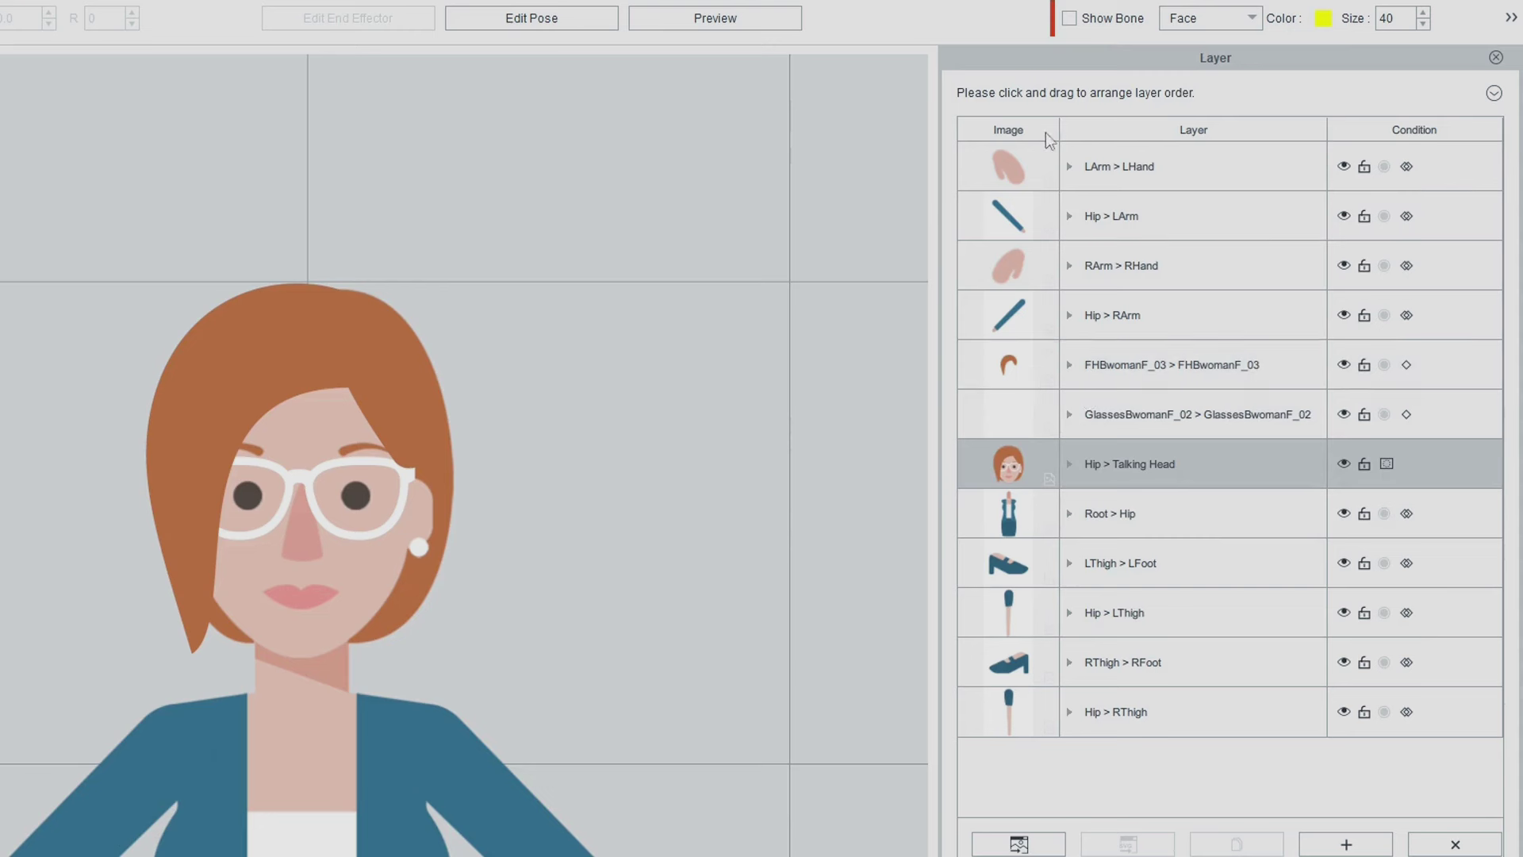
left_click(1250, 417)
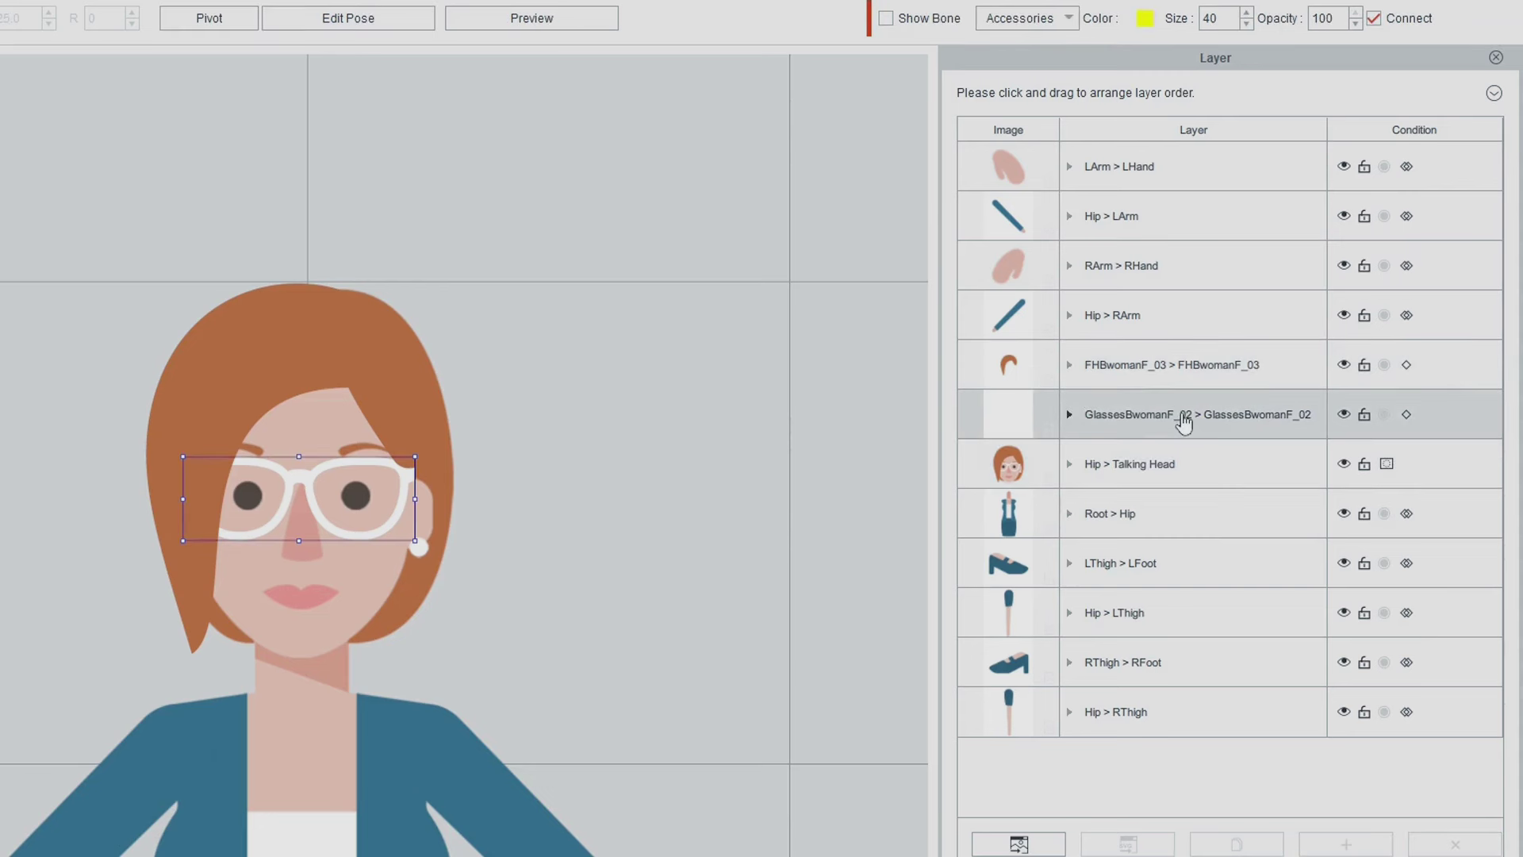
left_click(271, 528)
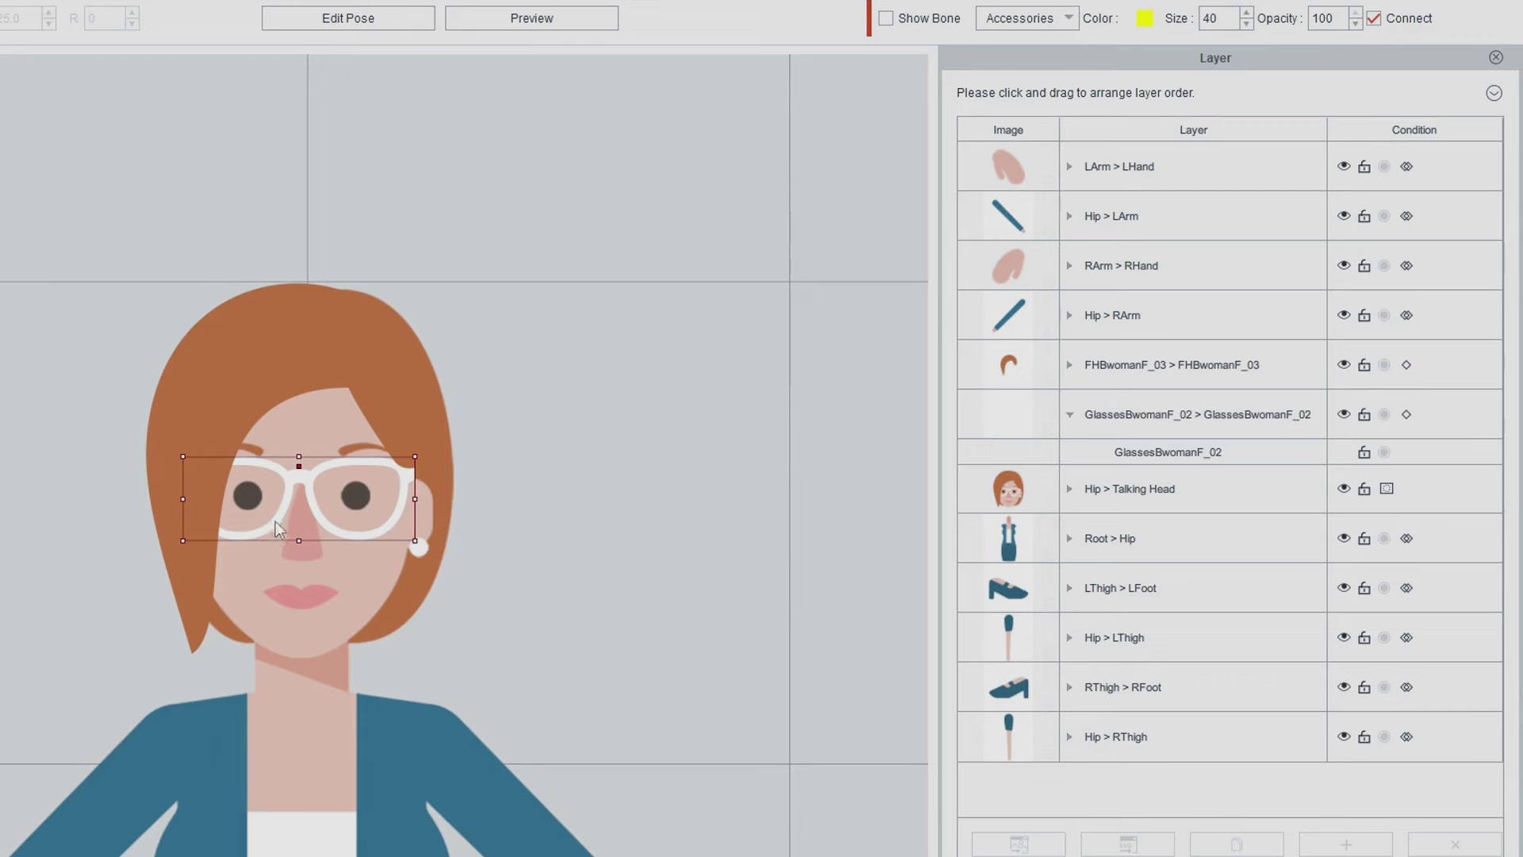
key("Delete")
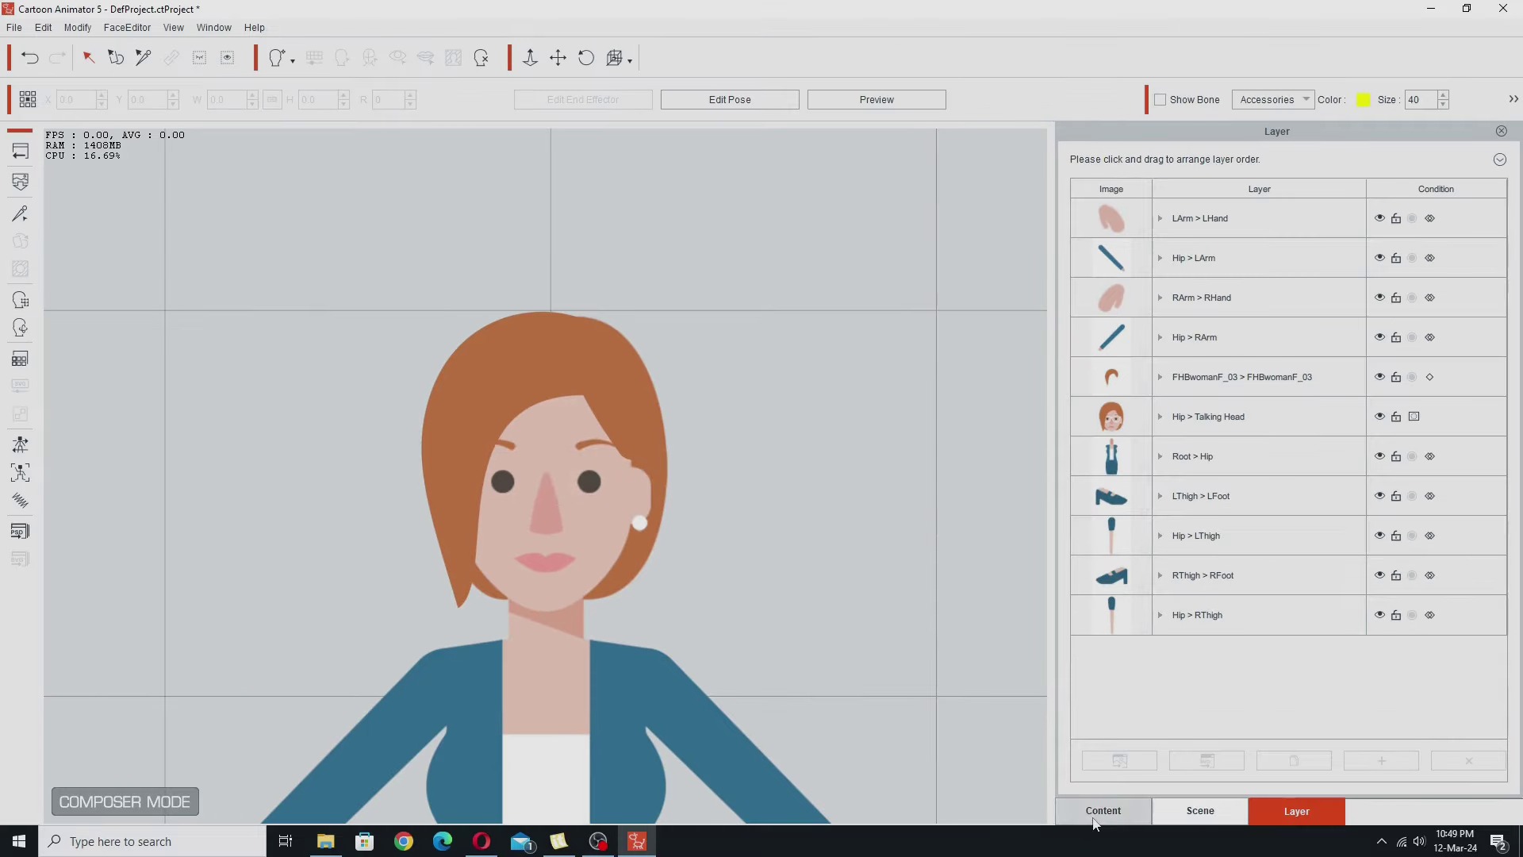
Replace the woman's mouth with Sapan Mouth 04 from the Mouth category's Sapann folder
left_click(1093, 818)
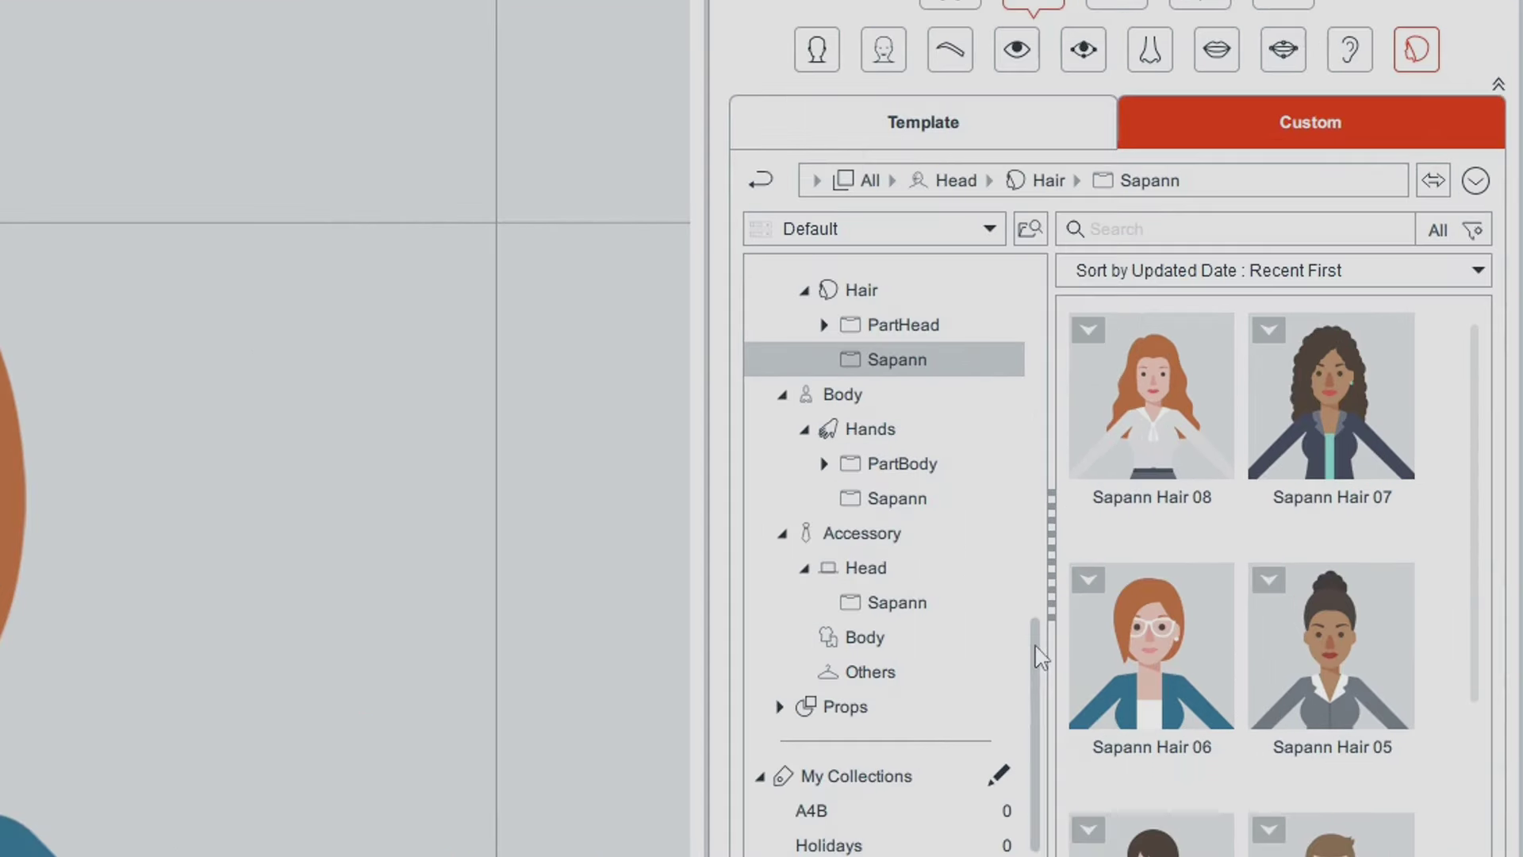
left_click_drag(1035, 647, 1035, 507)
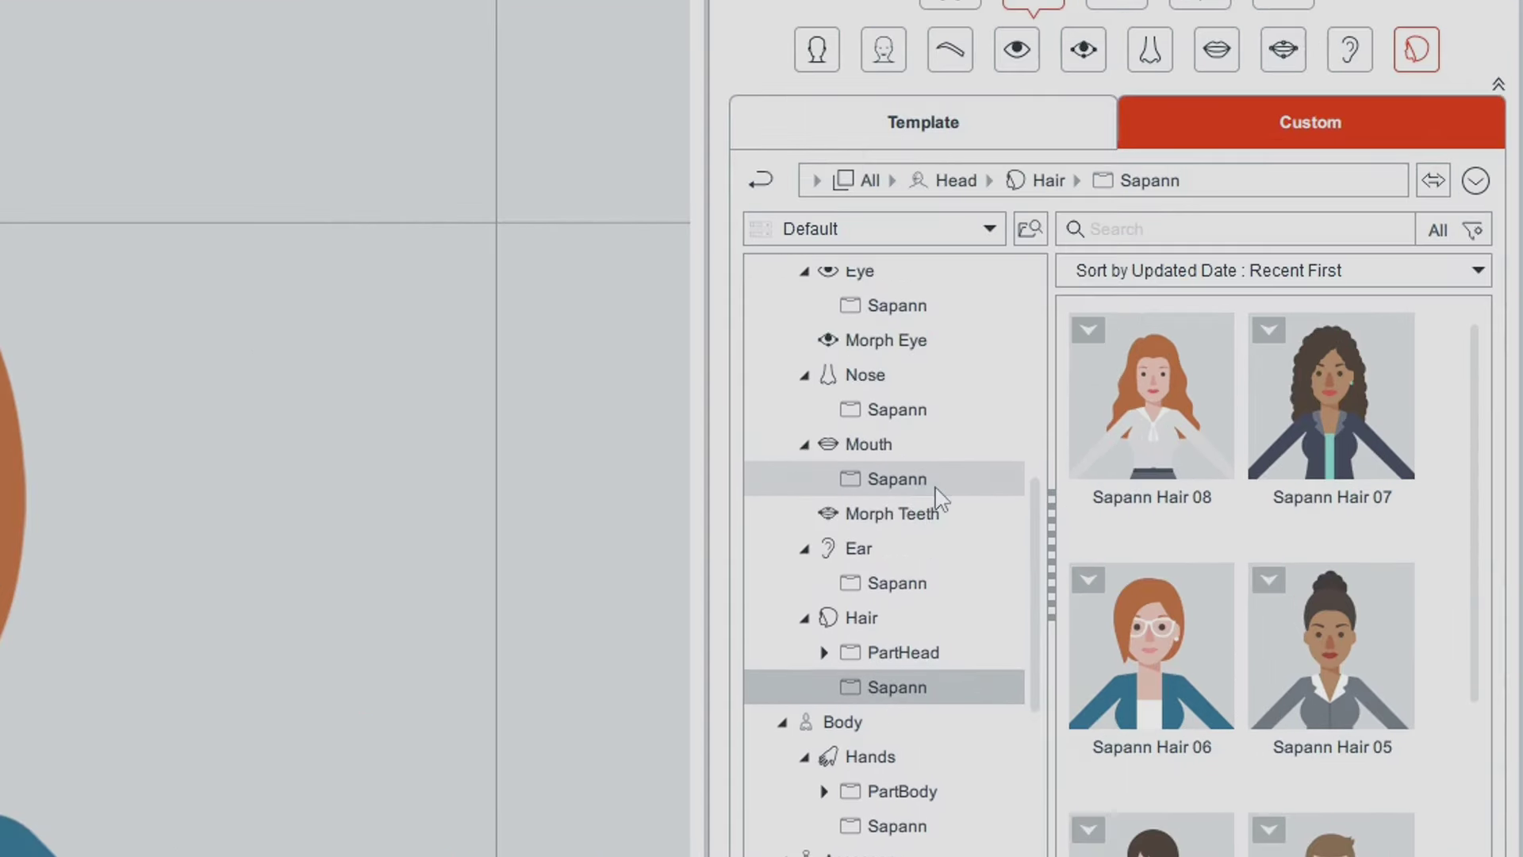
left_click(936, 486)
left_click_drag(1477, 607, 1387, 703)
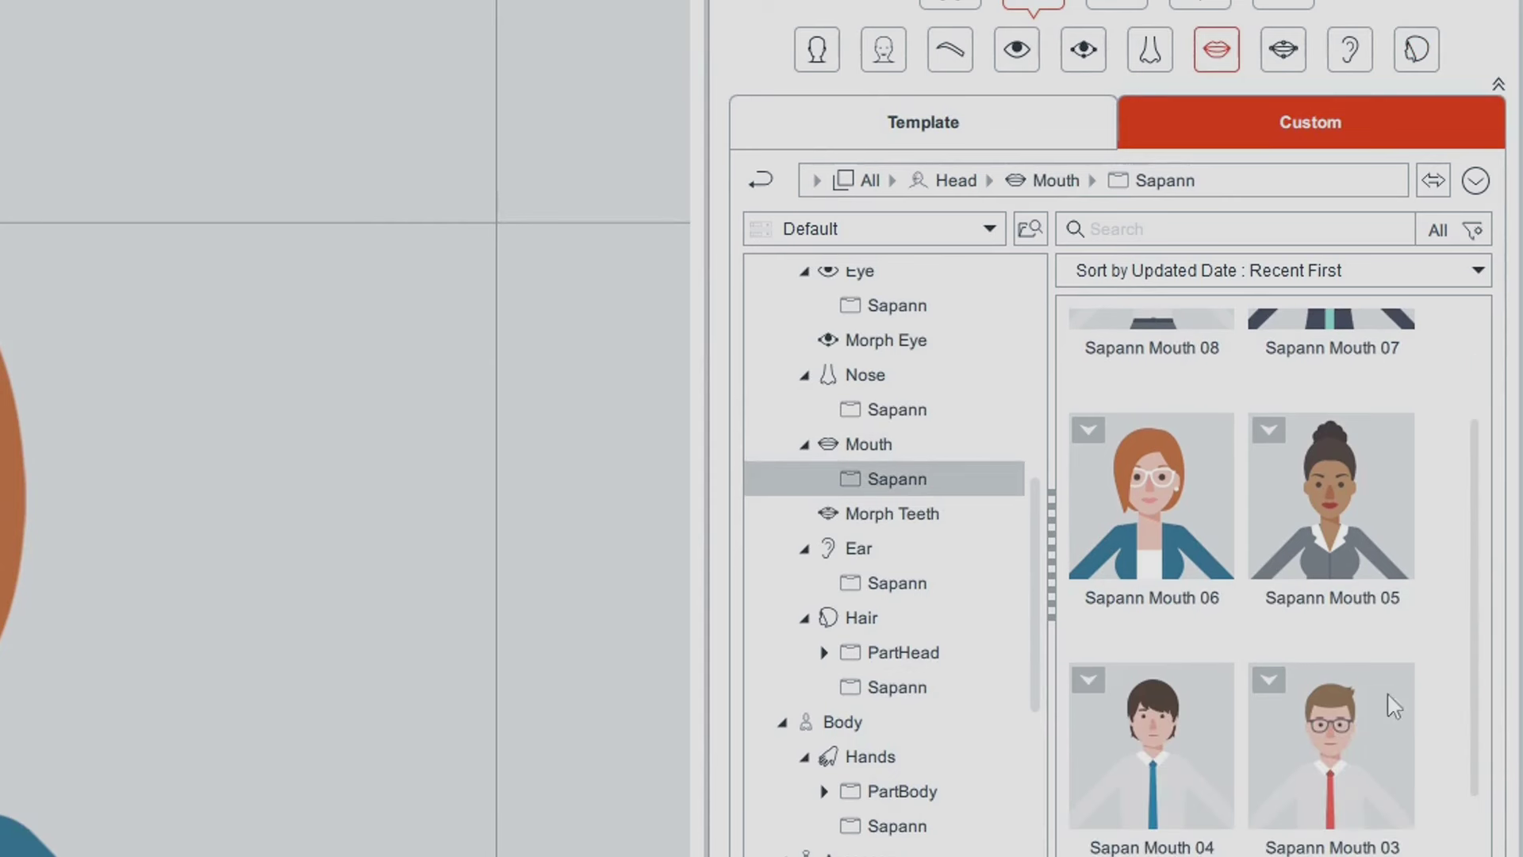
double_click(1157, 740)
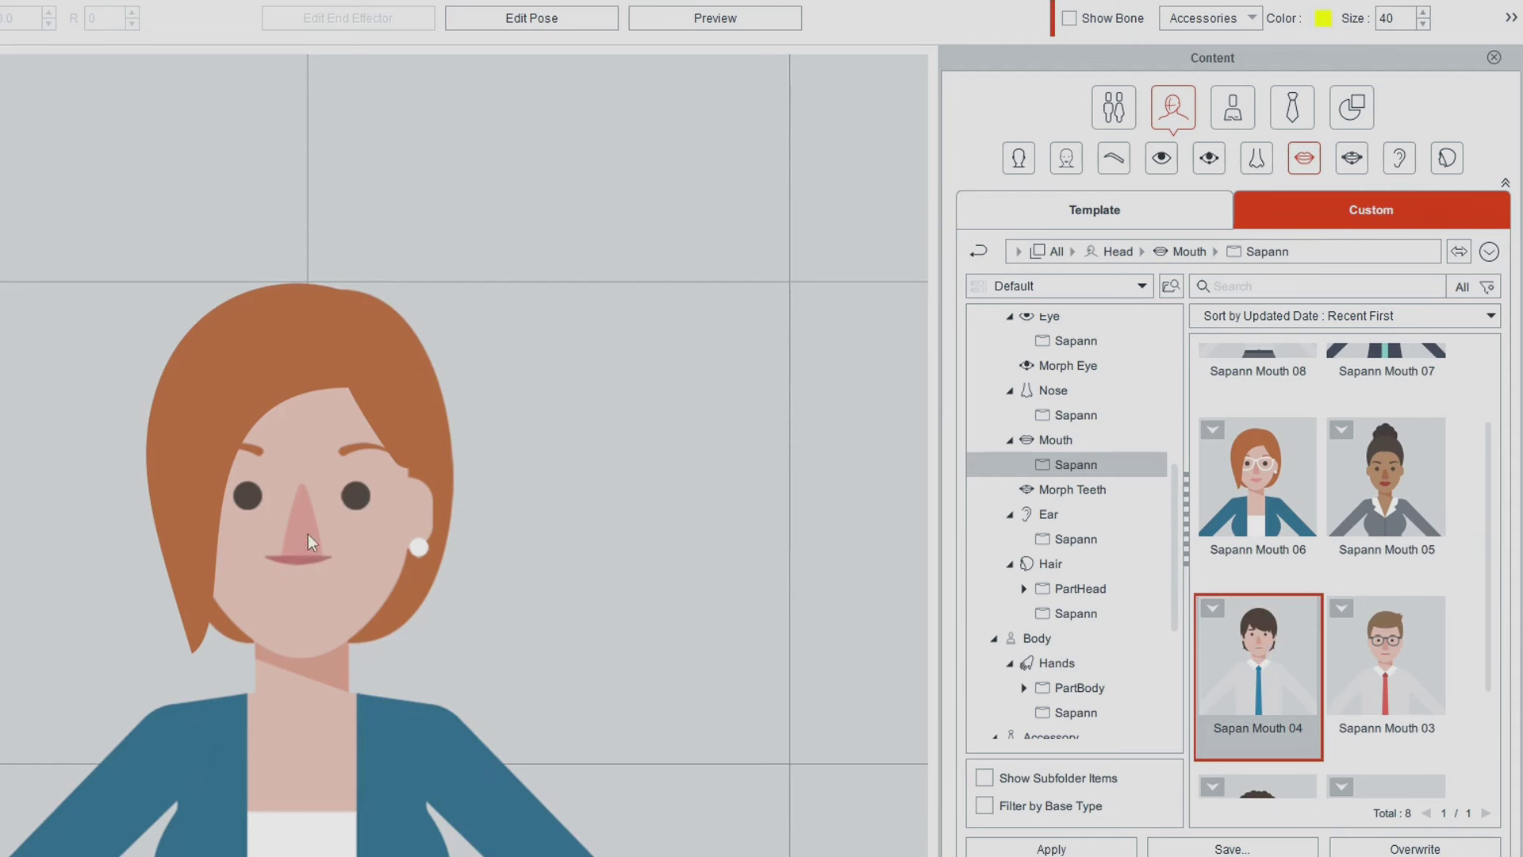
In Edit Pose, lower the woman's mouth so it sits below the nose
left_click(528, 27)
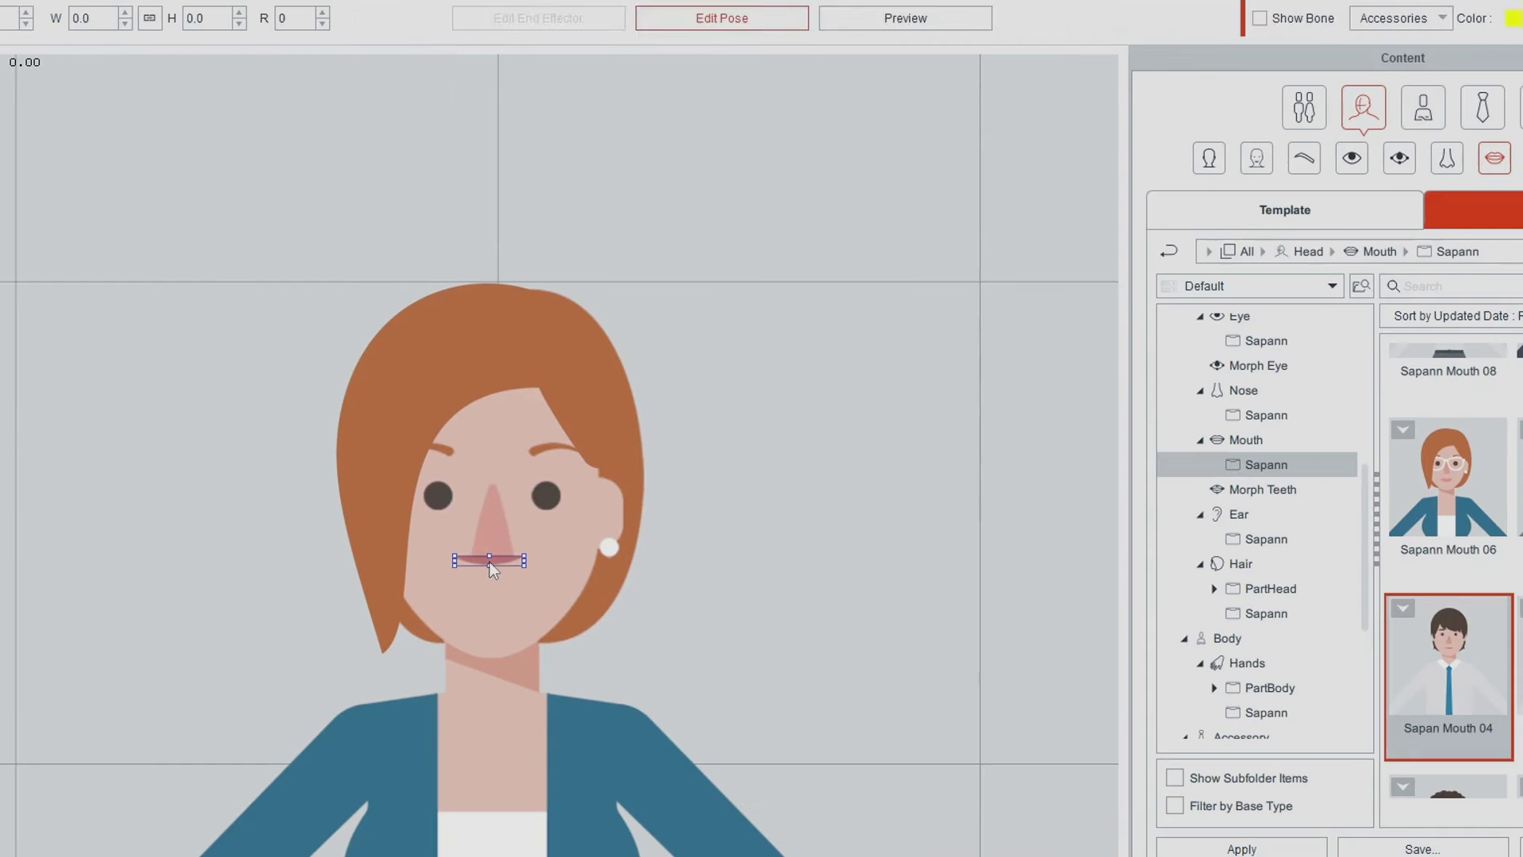
left_click(500, 574)
left_click_drag(504, 577, 506, 597)
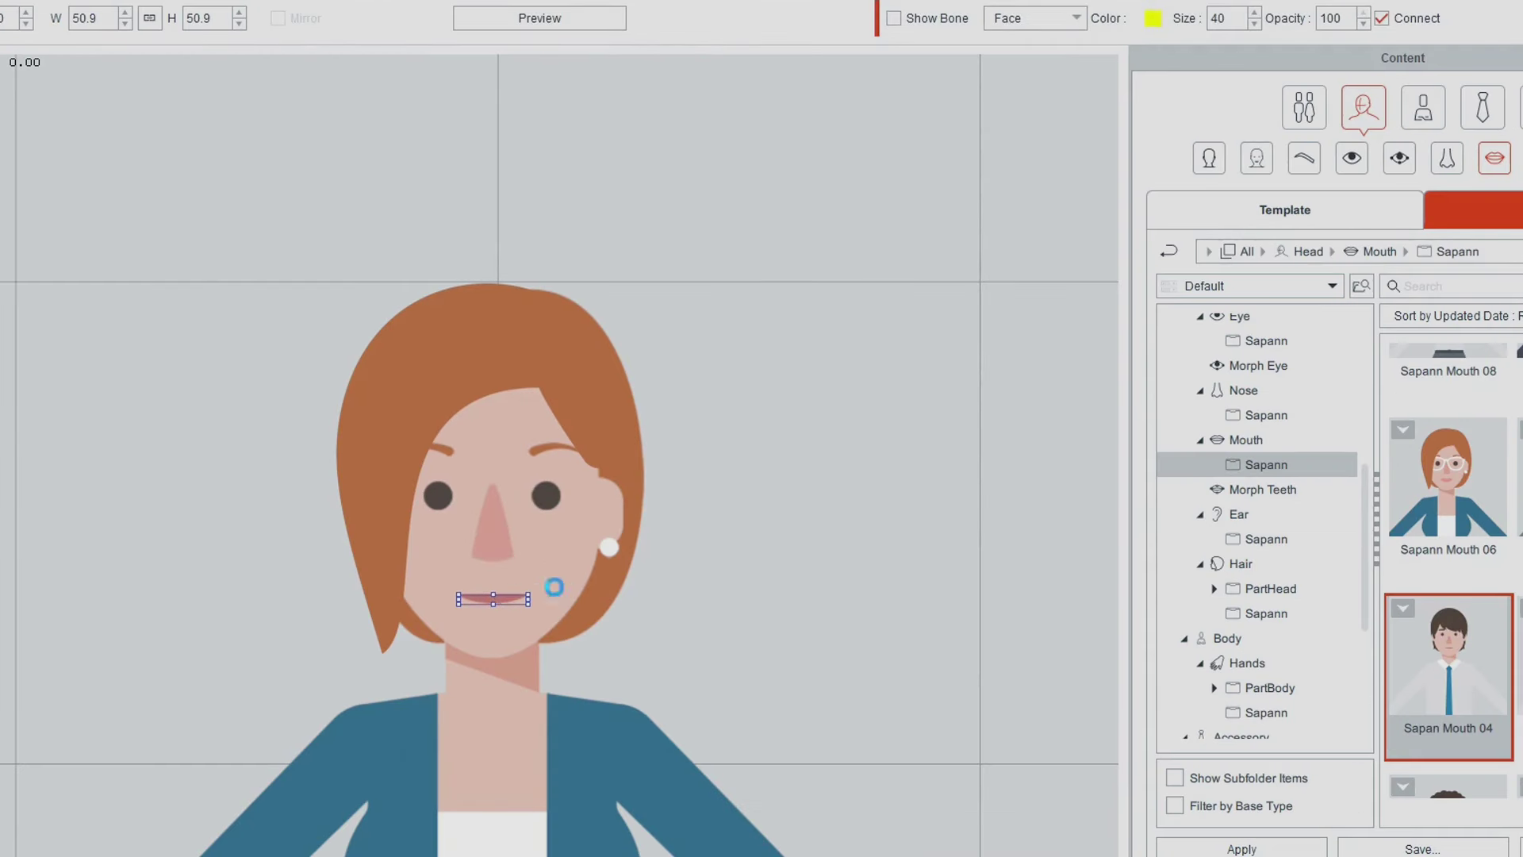
left_click(714, 22)
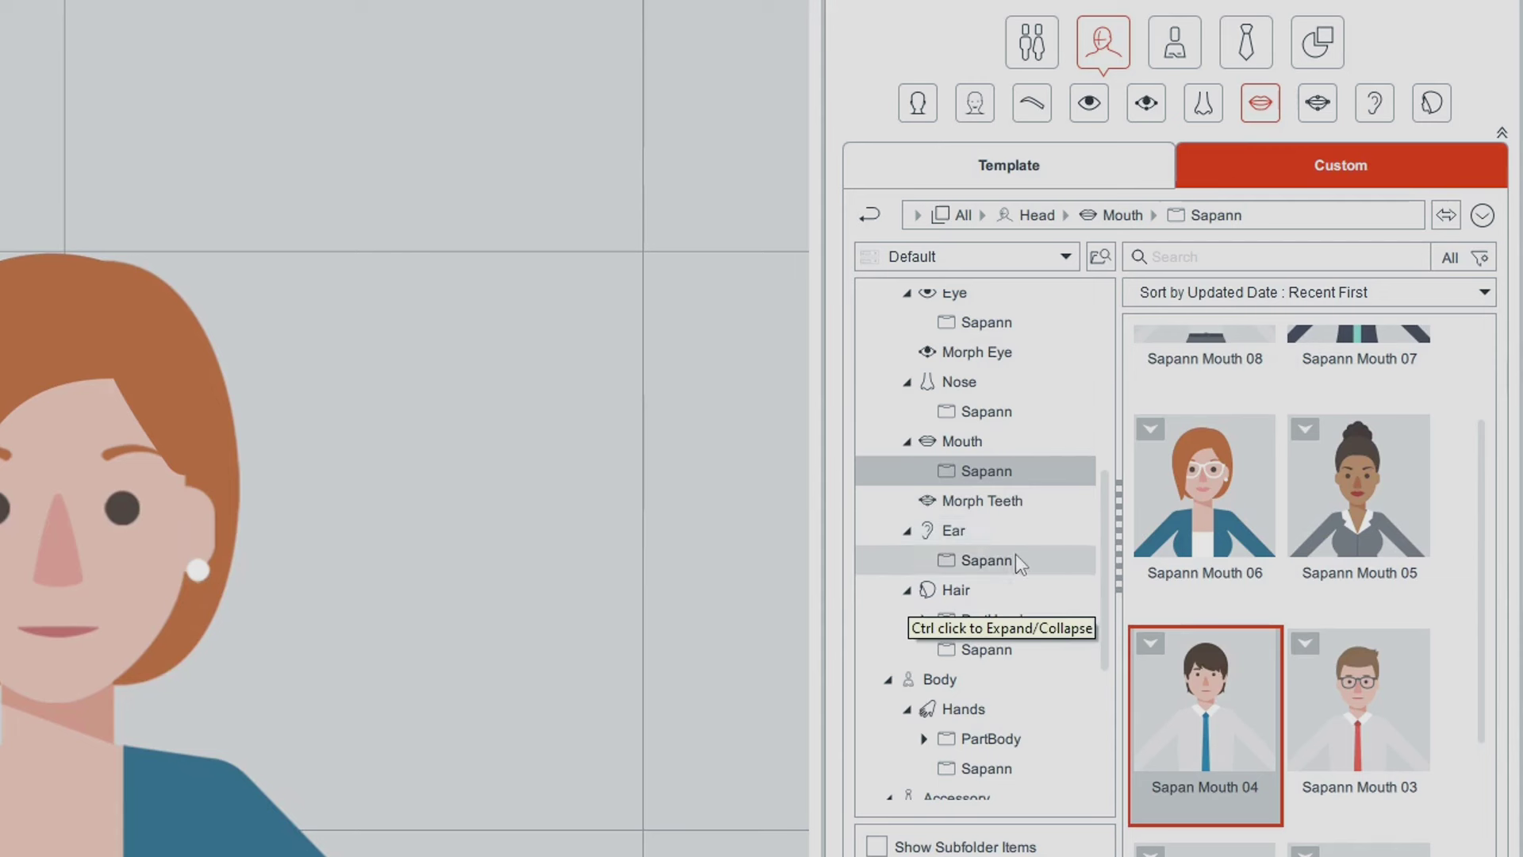
Apply Sapann Ear 03 from the Ear category's Sapann folder and hide the FHBwomanF_03 front hair layer
left_click(1017, 559)
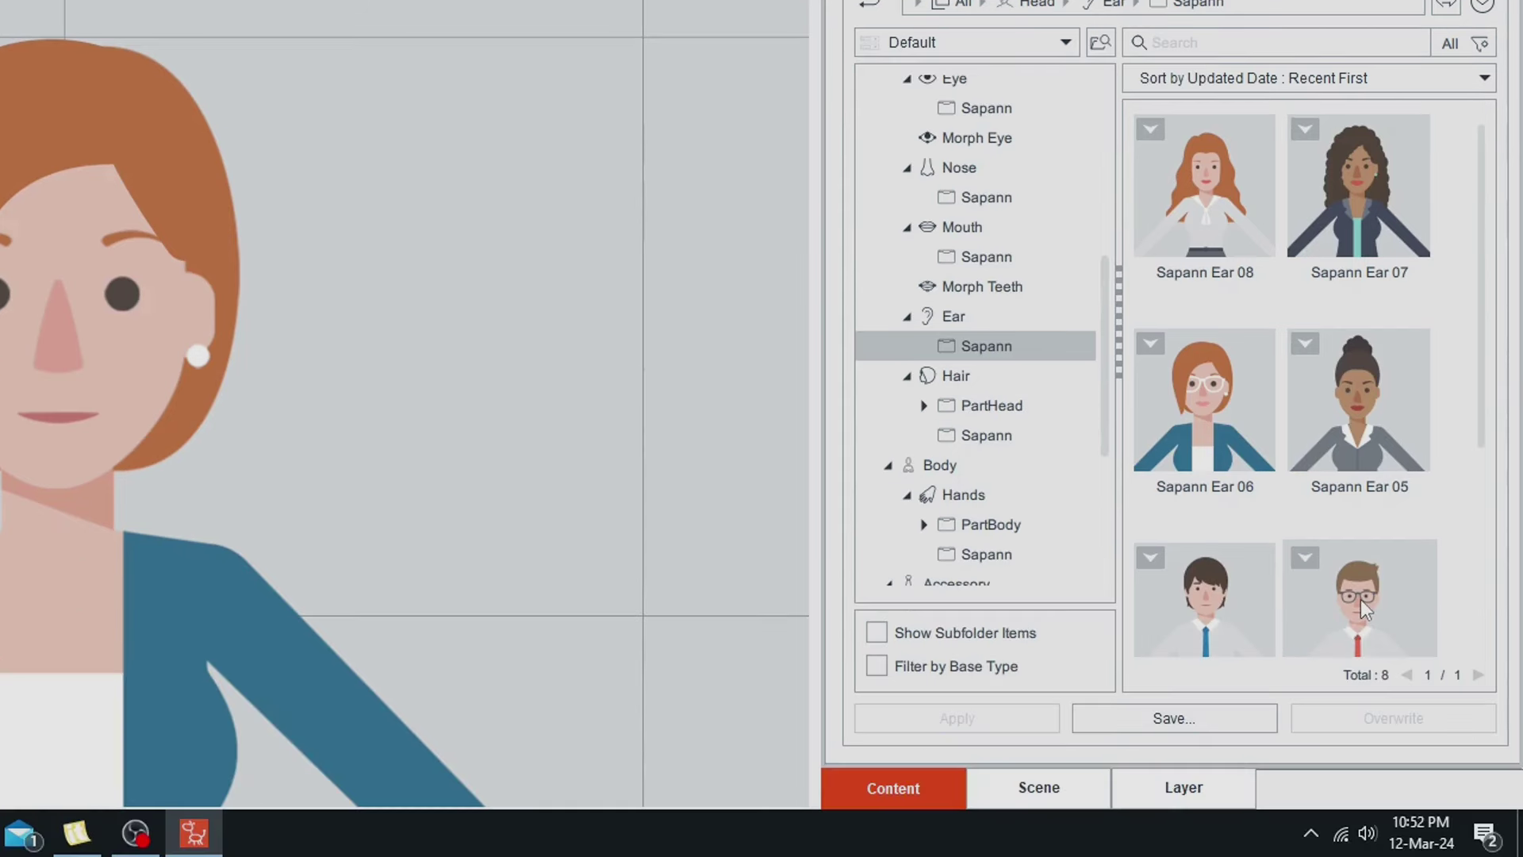
double_click(1360, 598)
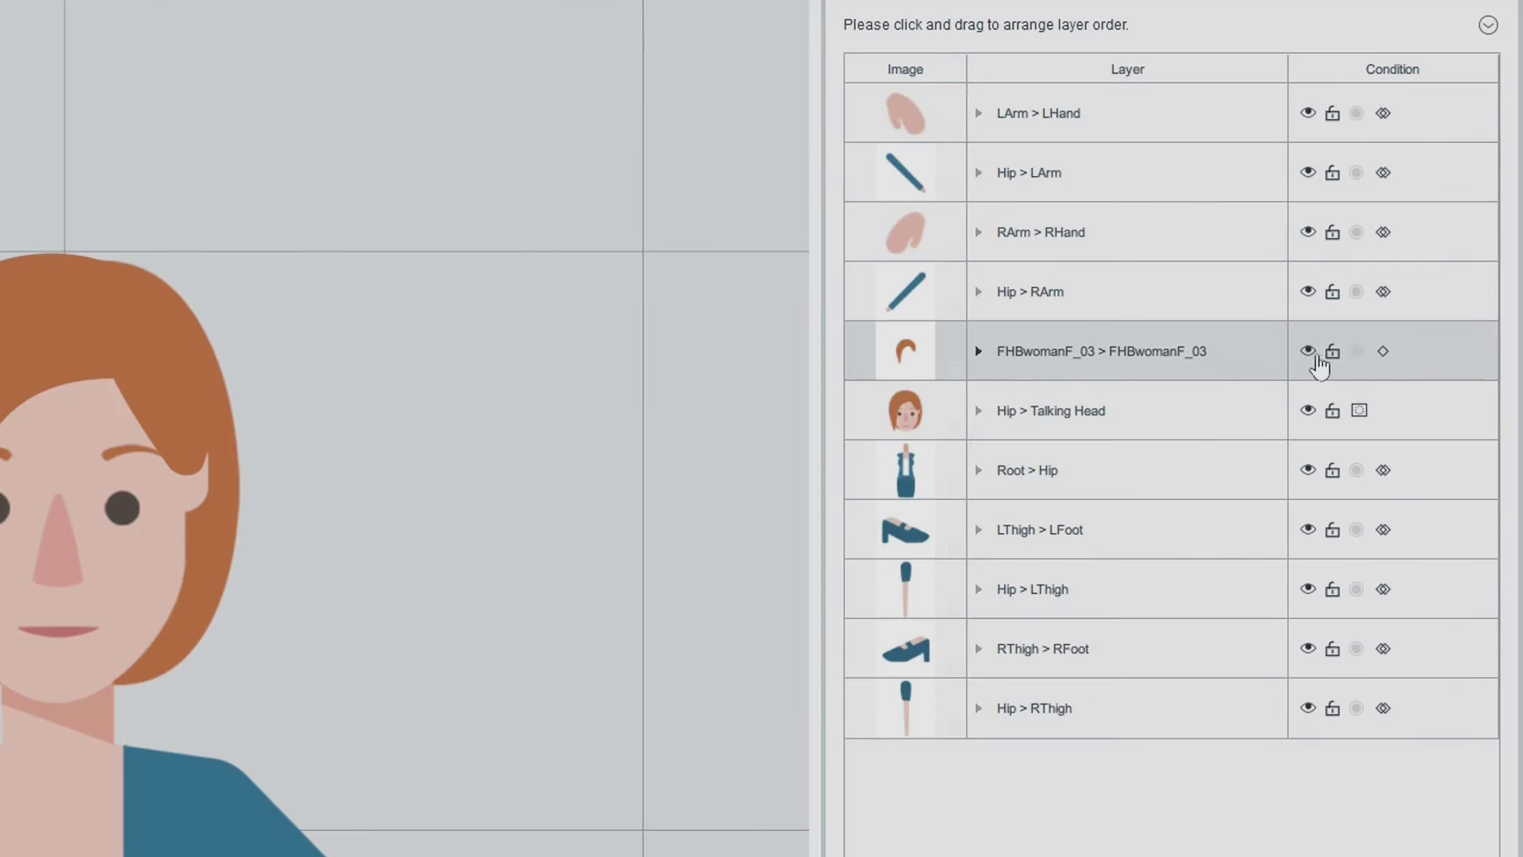
left_click(1309, 363)
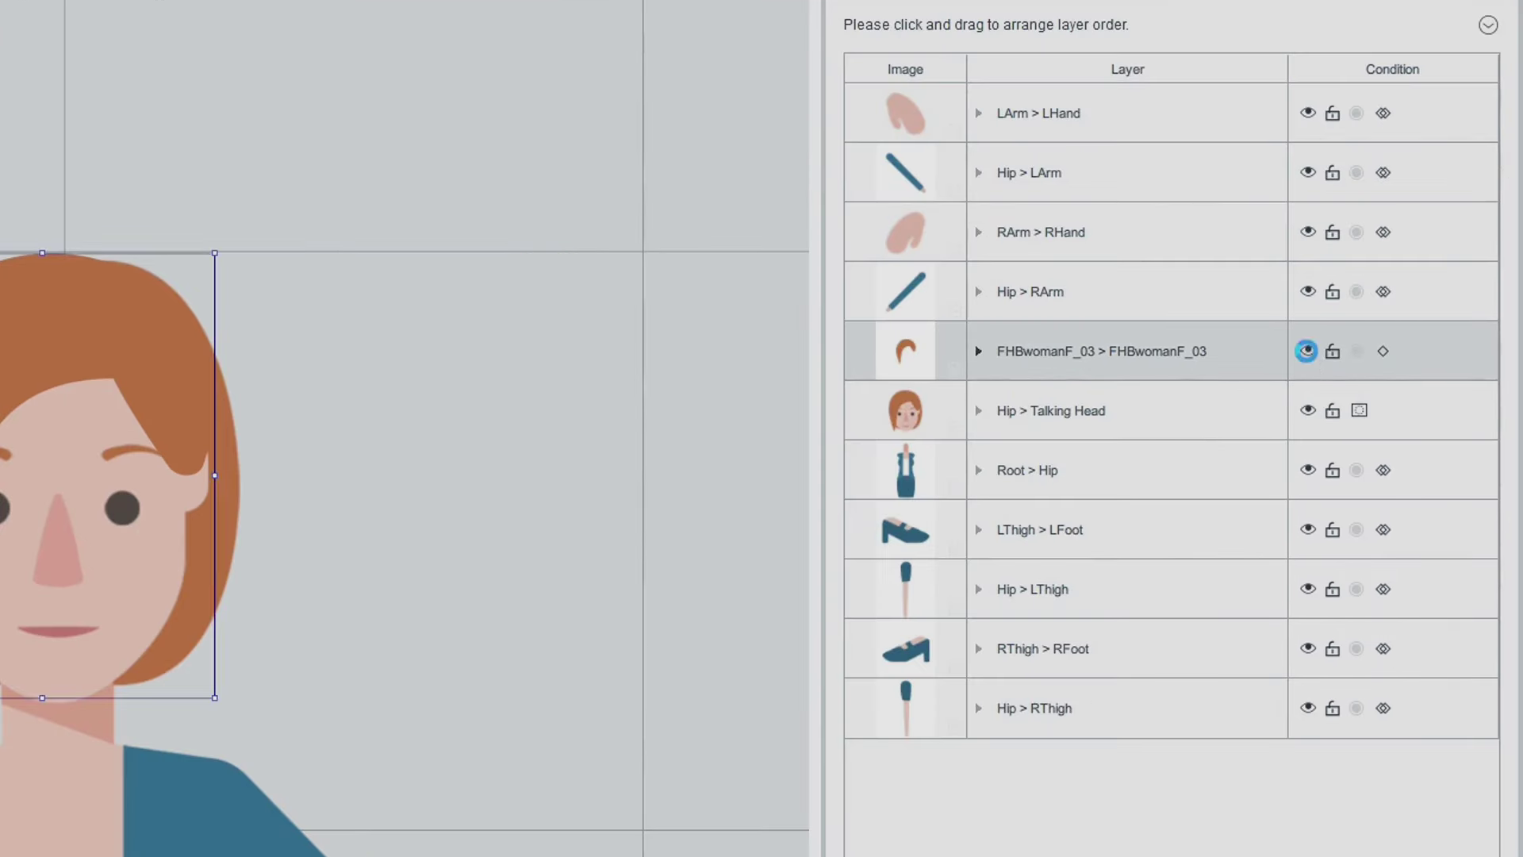
Lower the woman's right ear to roughly eye level by reducing its Y position
left_click(293, 473)
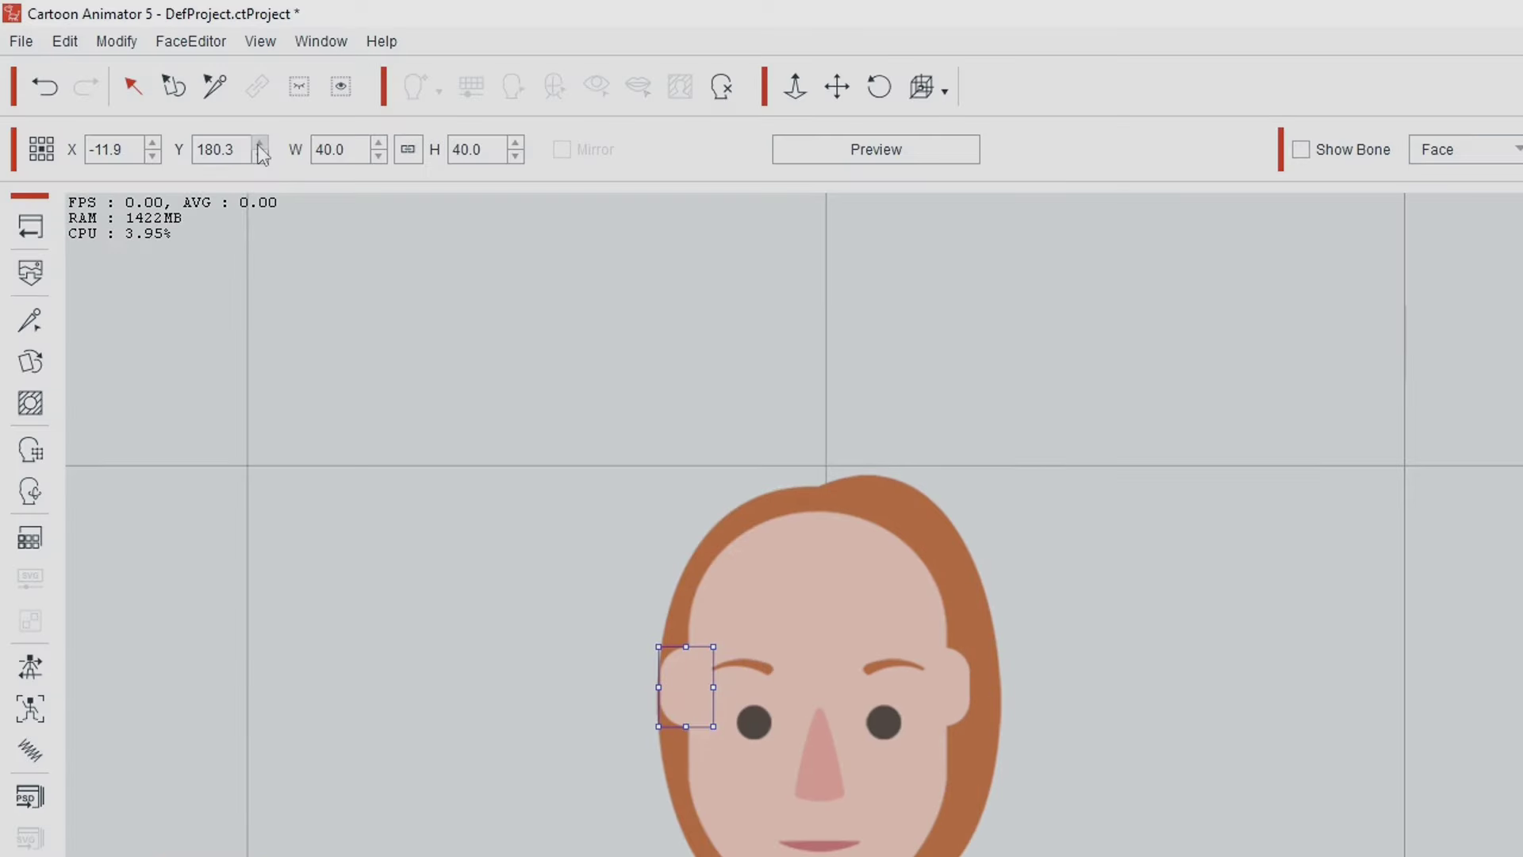
left_click(262, 154)
left_click(262, 155)
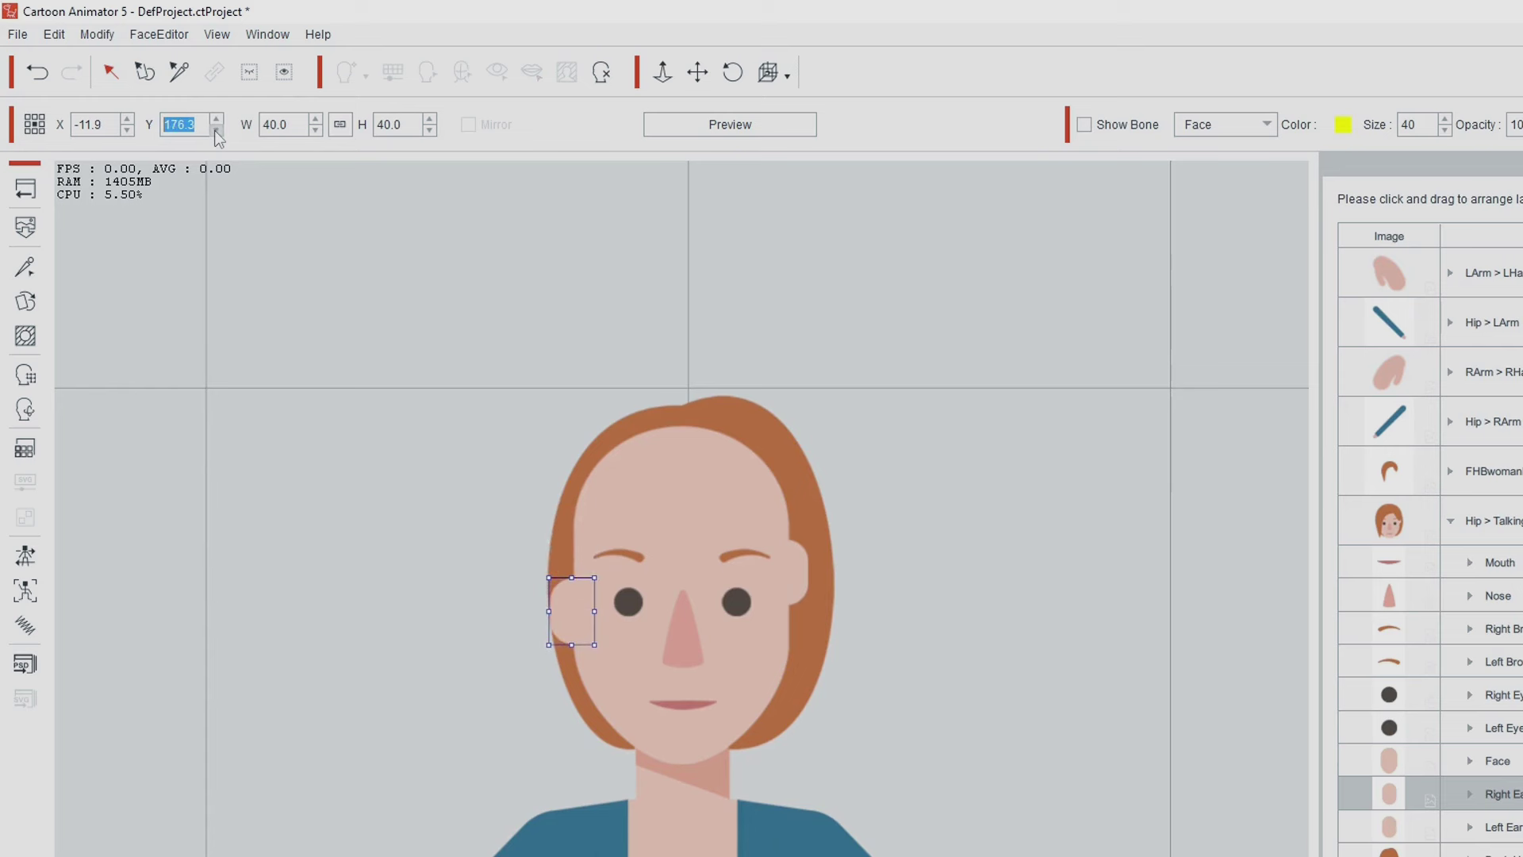
left_click(216, 130)
Lower the woman's left ear by reducing its Y position until it is level with the right ear
left_click(796, 580)
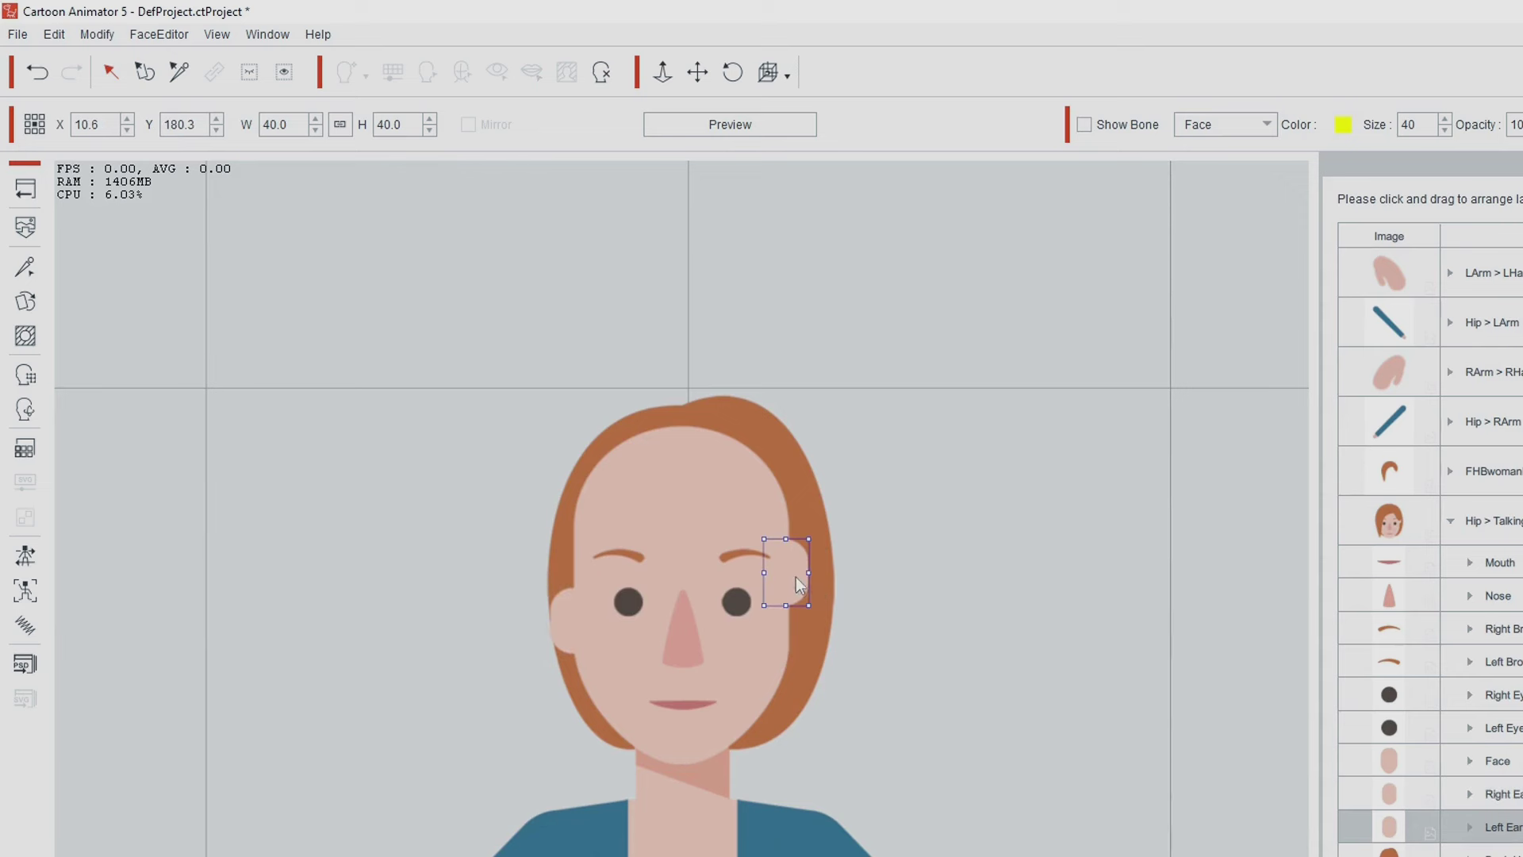
left_click(216, 119)
left_click(216, 130)
left_click(216, 130)
left_click(216, 131)
left_click(216, 130)
left_click(216, 130)
left_click(216, 130)
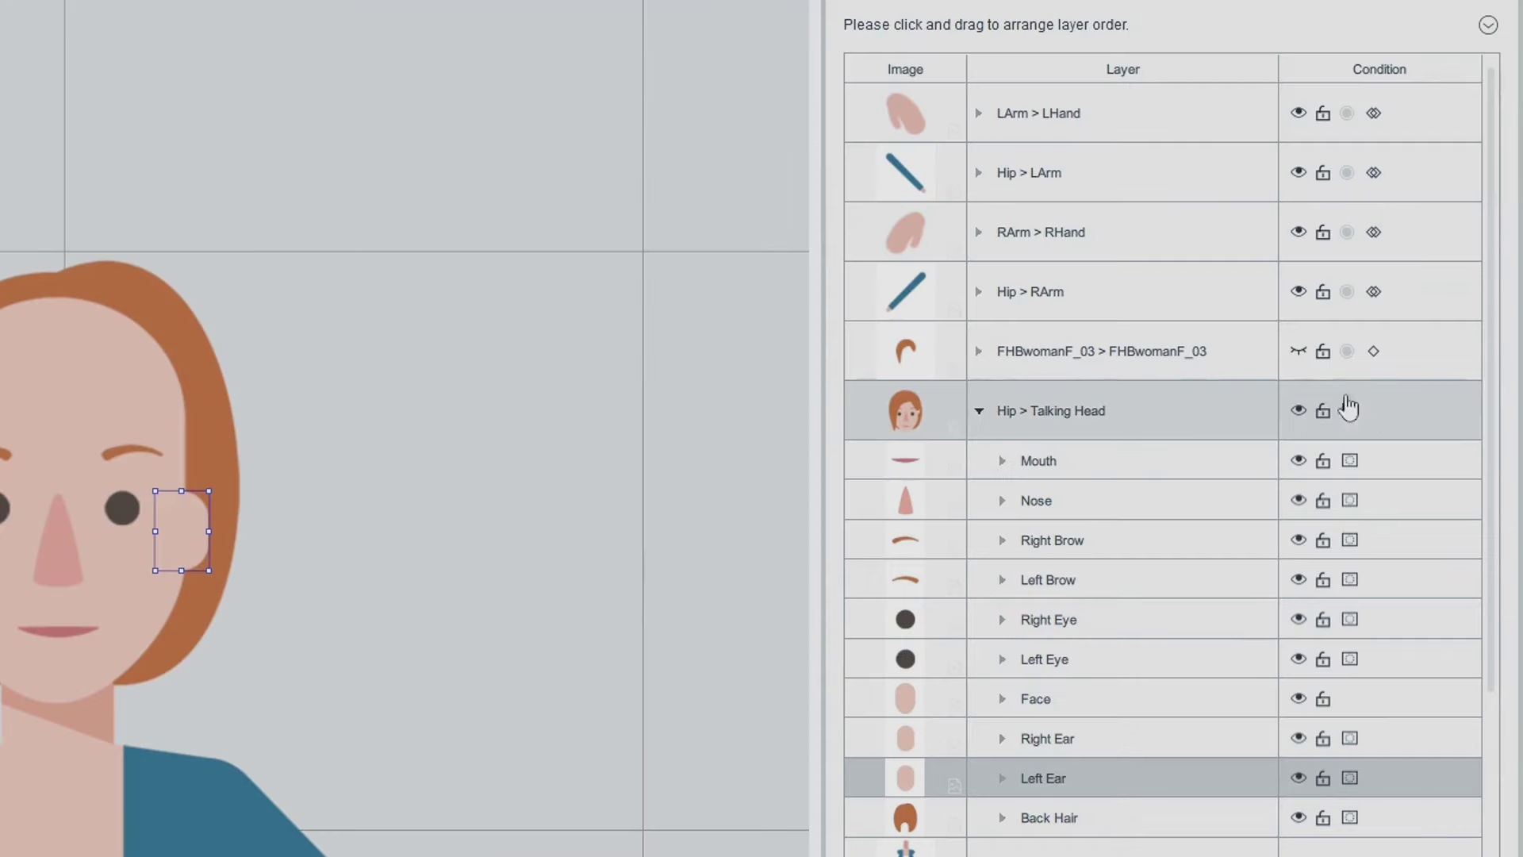
Show the FHBwomanF_03 front hair layer again and return to the stage
left_click(1298, 353)
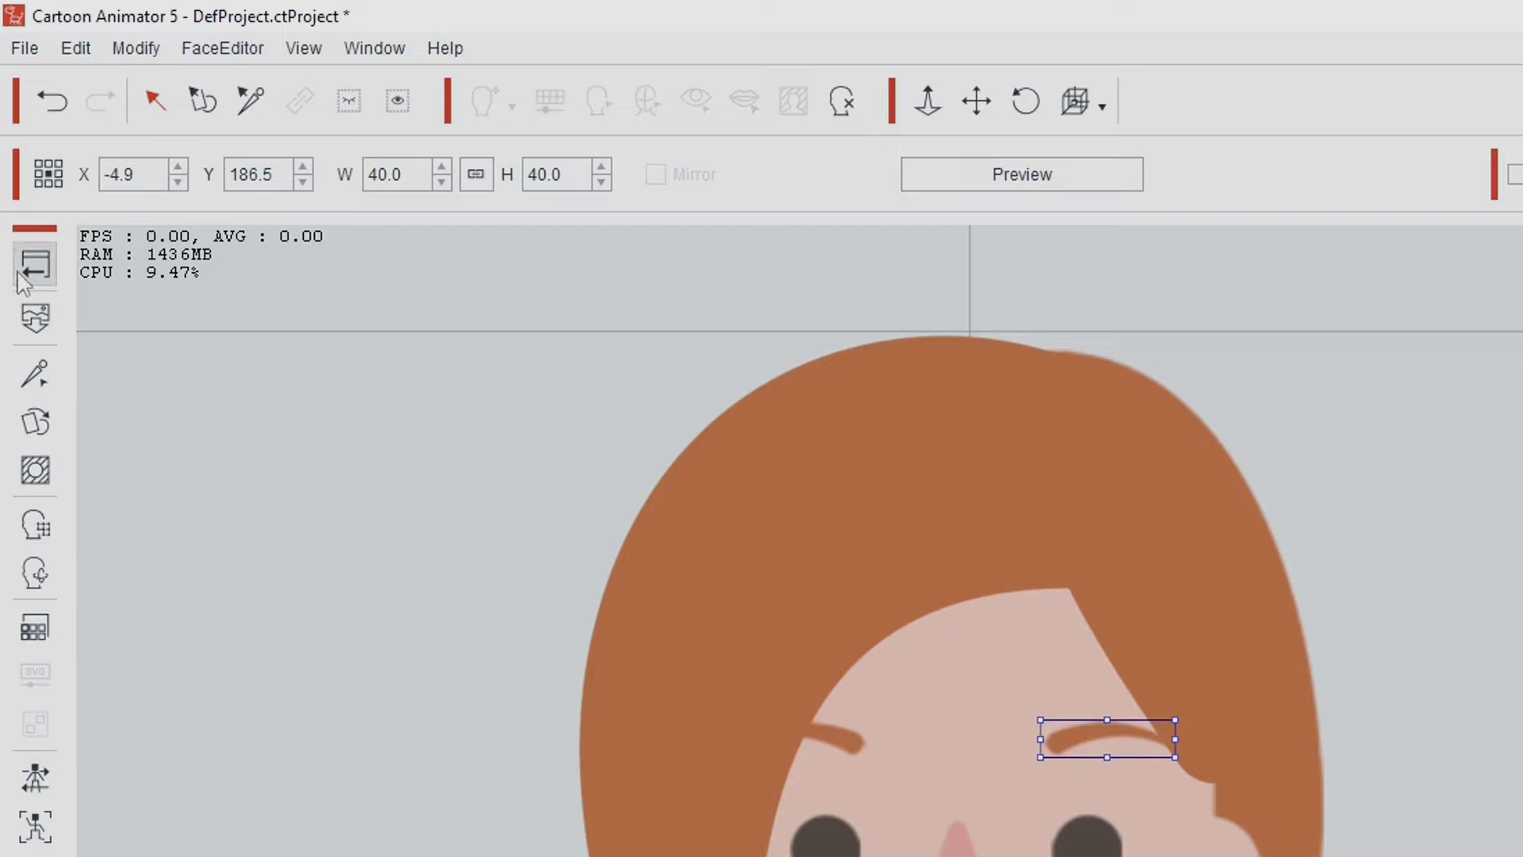
left_click(10, 155)
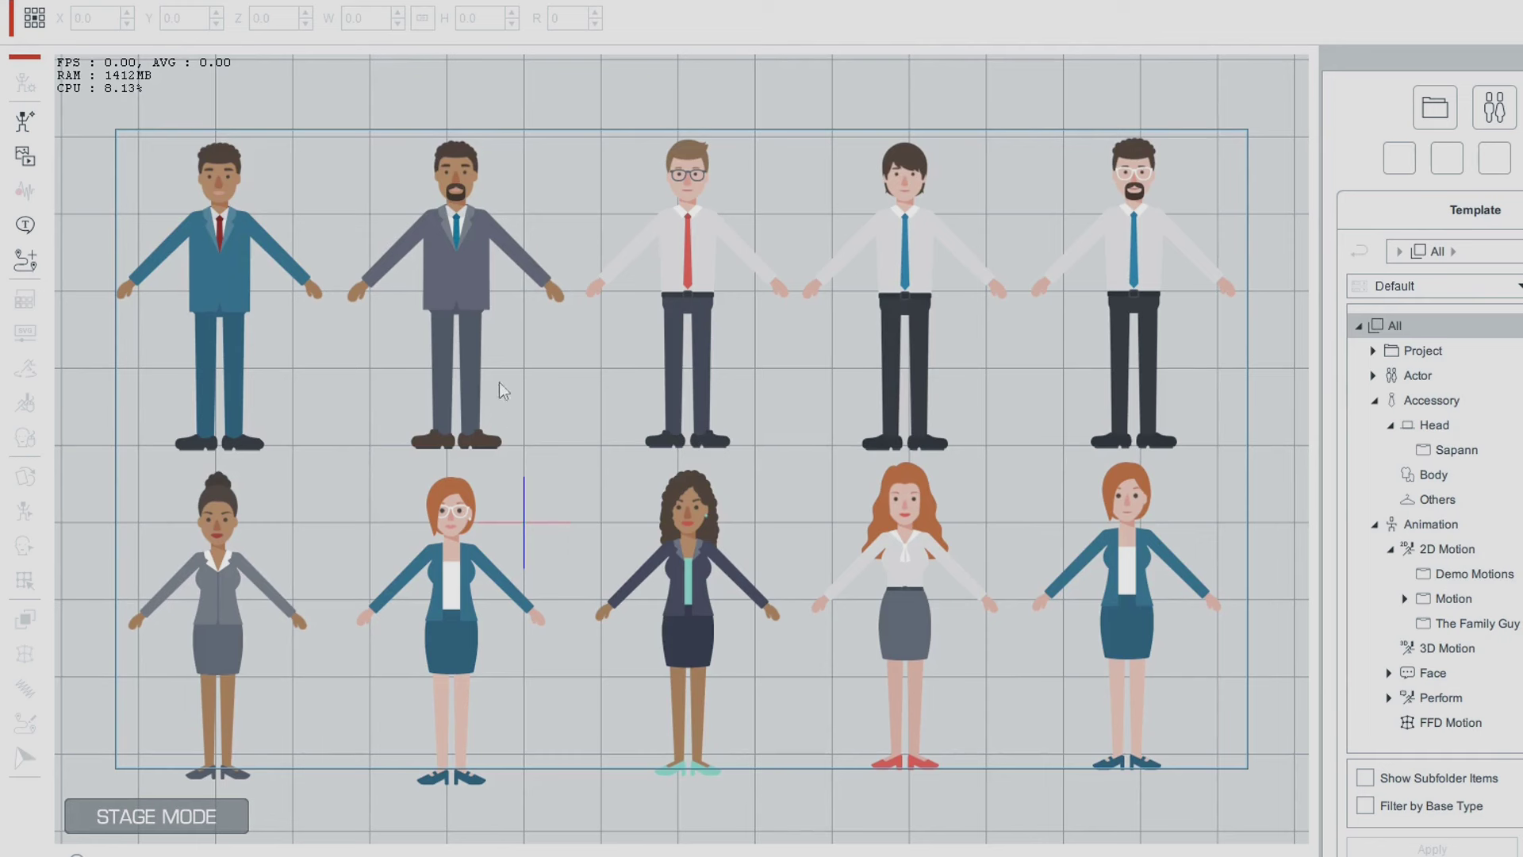
Duplicate the man in the blue suit, place the copy beside him and open it in the composer
left_click(221, 241)
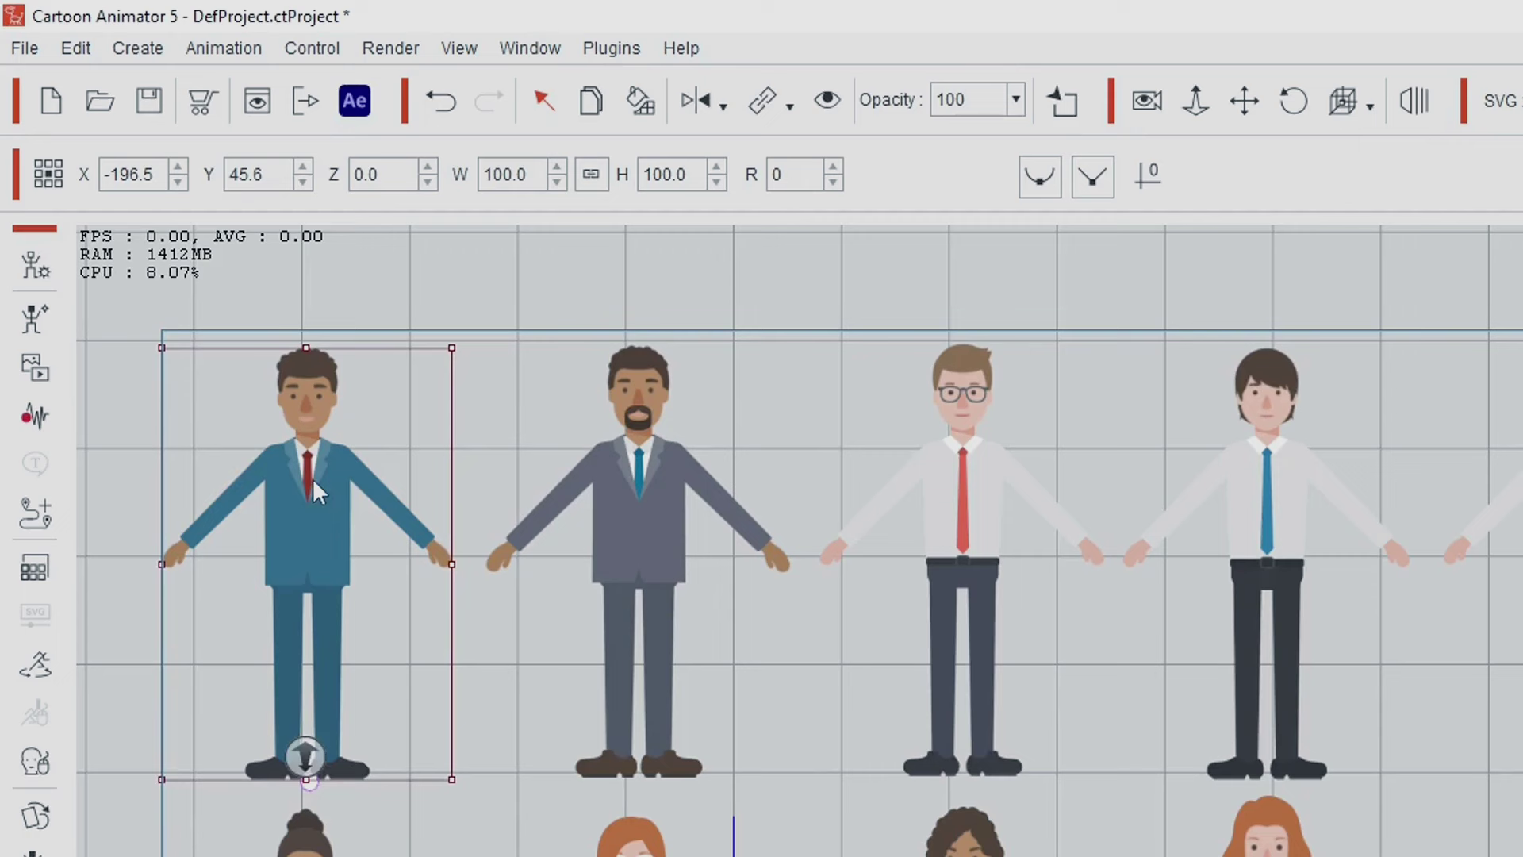
left_click(591, 101)
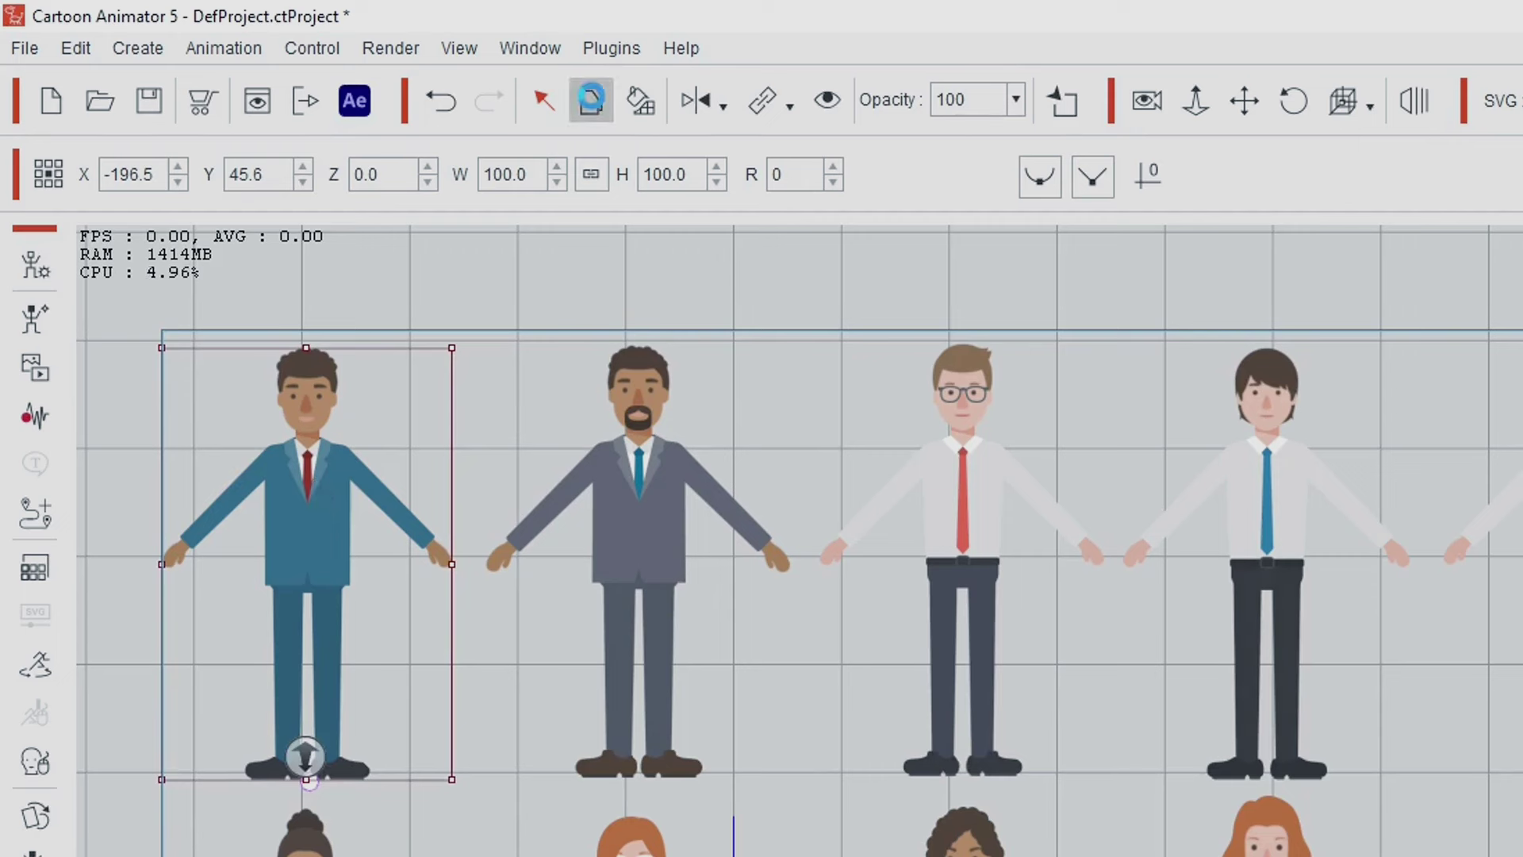
mouse_move(403, 465)
left_mouse_down()
mouse_move(394, 503)
mouse_move(470, 497)
left_mouse_up()
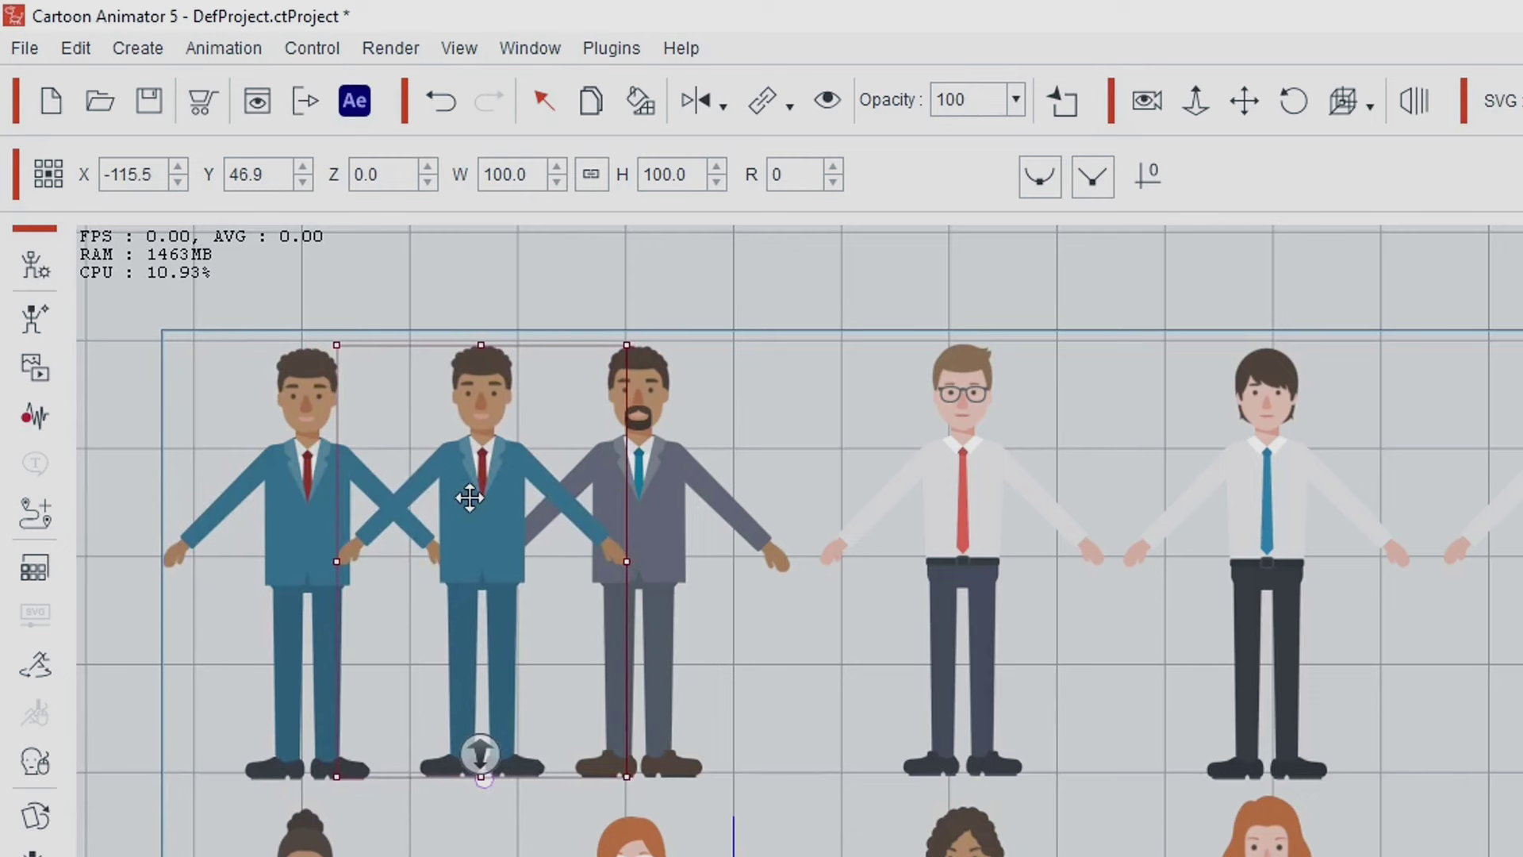
left_click(36, 270)
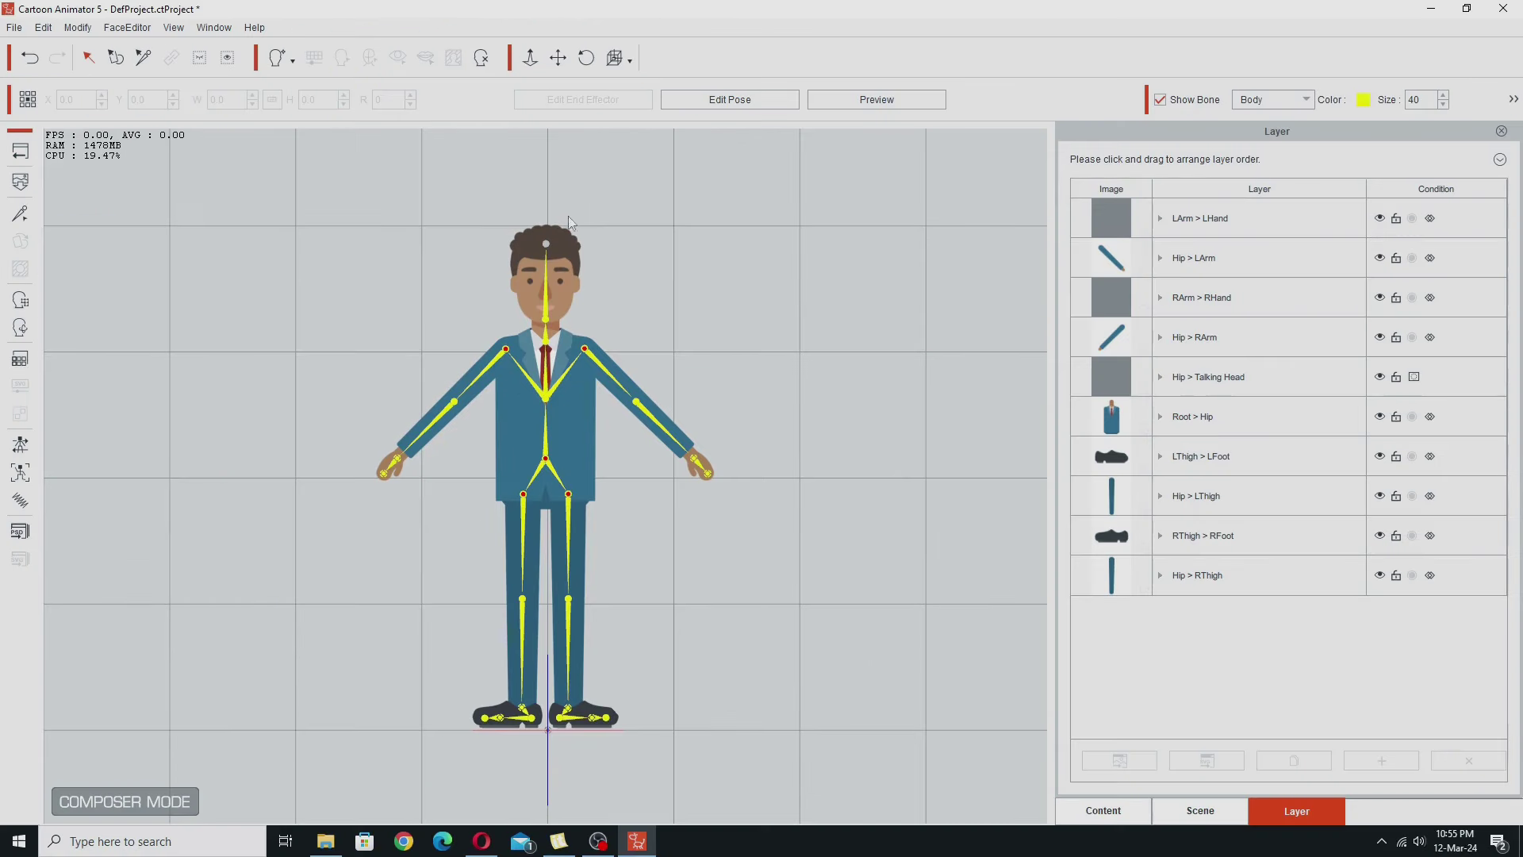
Apply the custom Sapann Hair 04 item to the man in the blue suit and hide his bones
left_click(1093, 808)
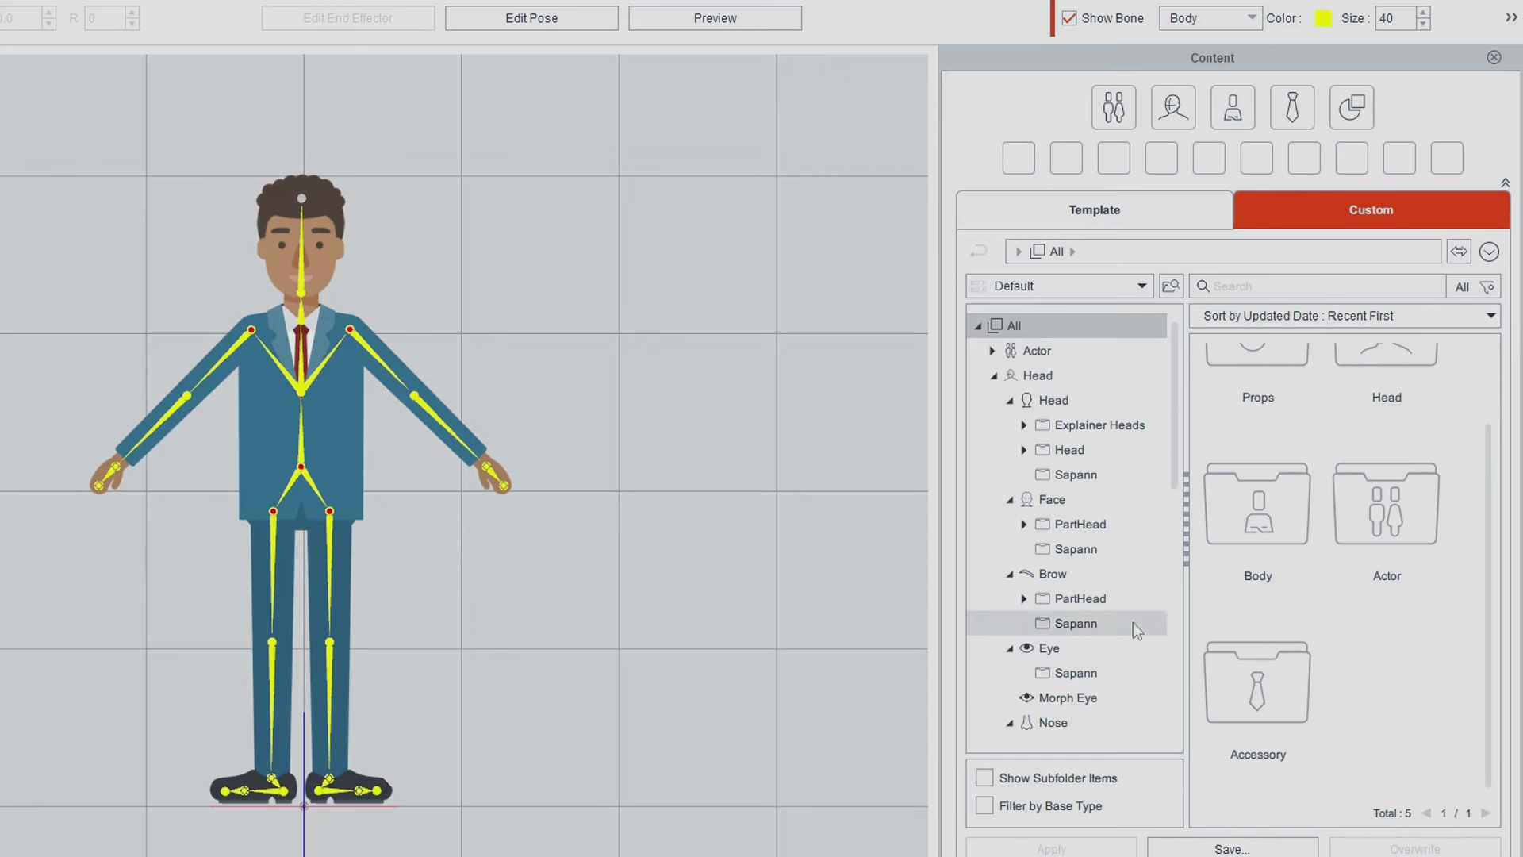
scroll(1108, 615, "down", 4)
left_click(1098, 626)
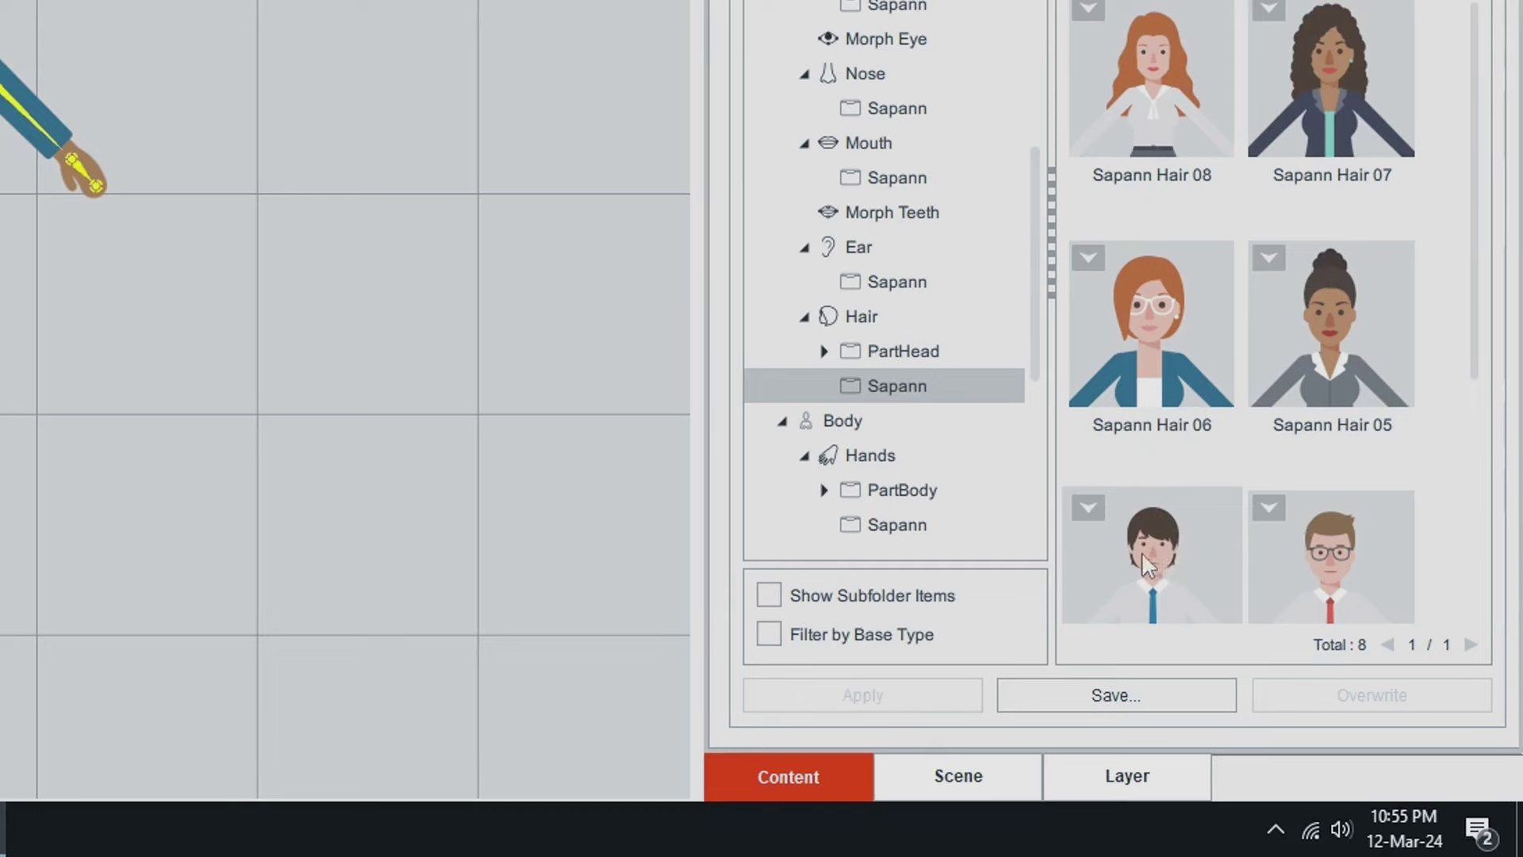
double_click(1155, 545)
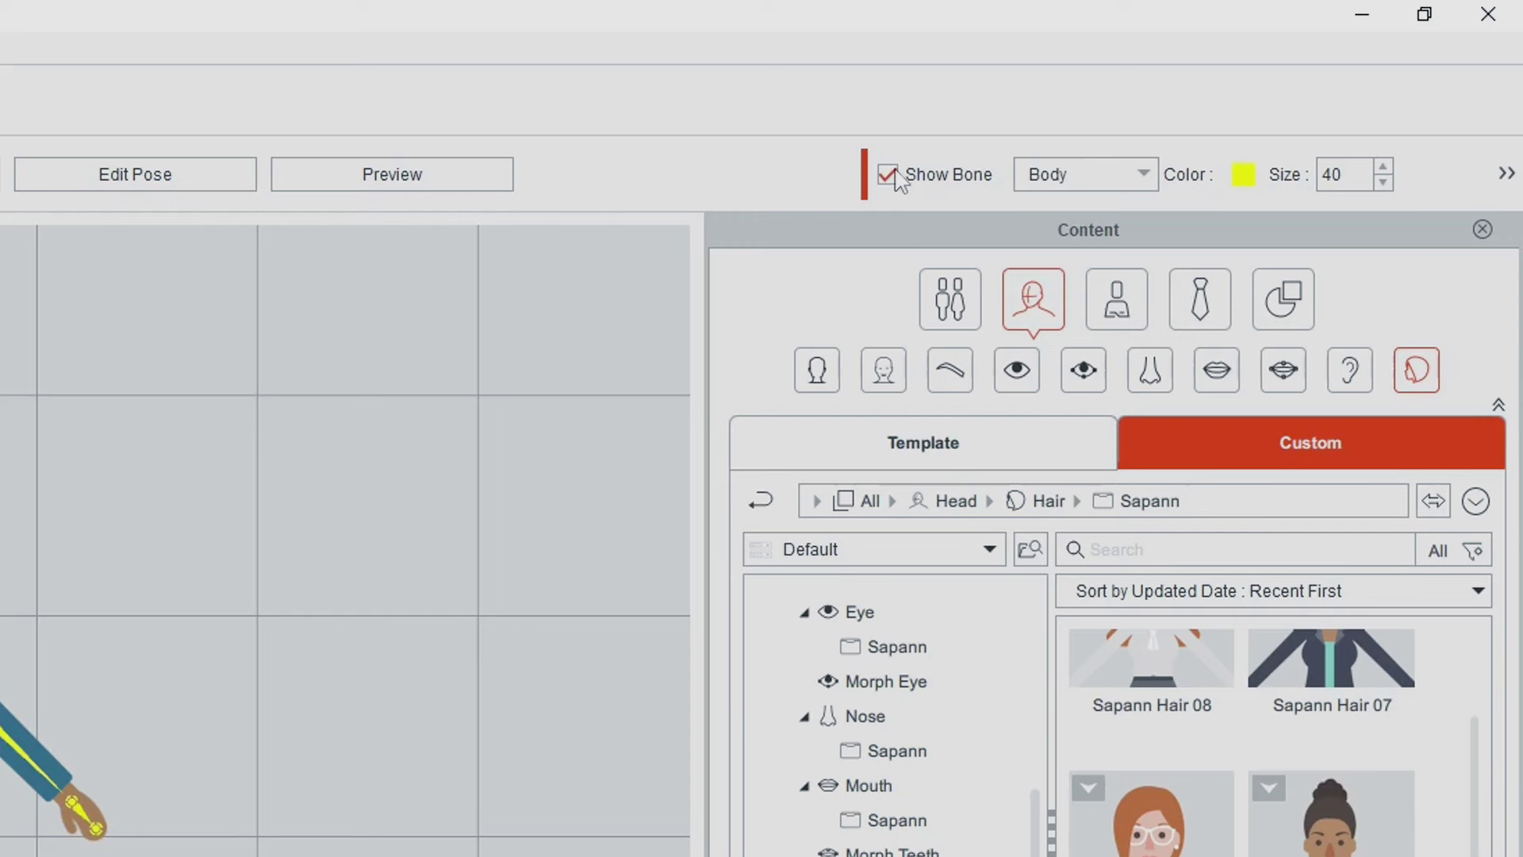
left_click(1070, 18)
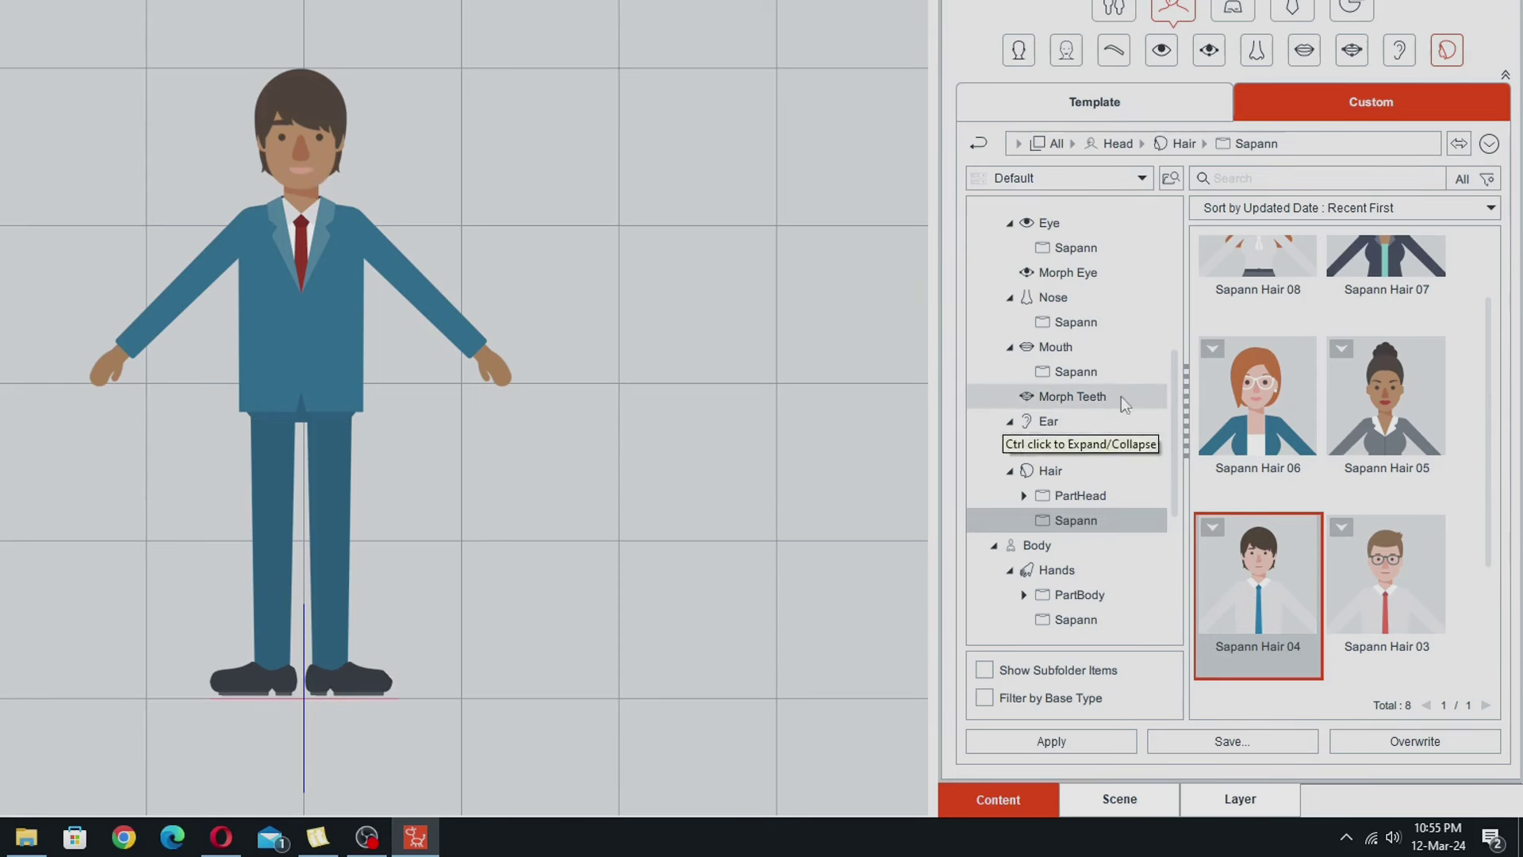
Replace the man's mouth with the custom Sapan Mouth 04 item from the Sapann mouth folder
scroll(1164, 444, "down", 3)
scroll(1164, 444, "up", 3)
left_click(1082, 408)
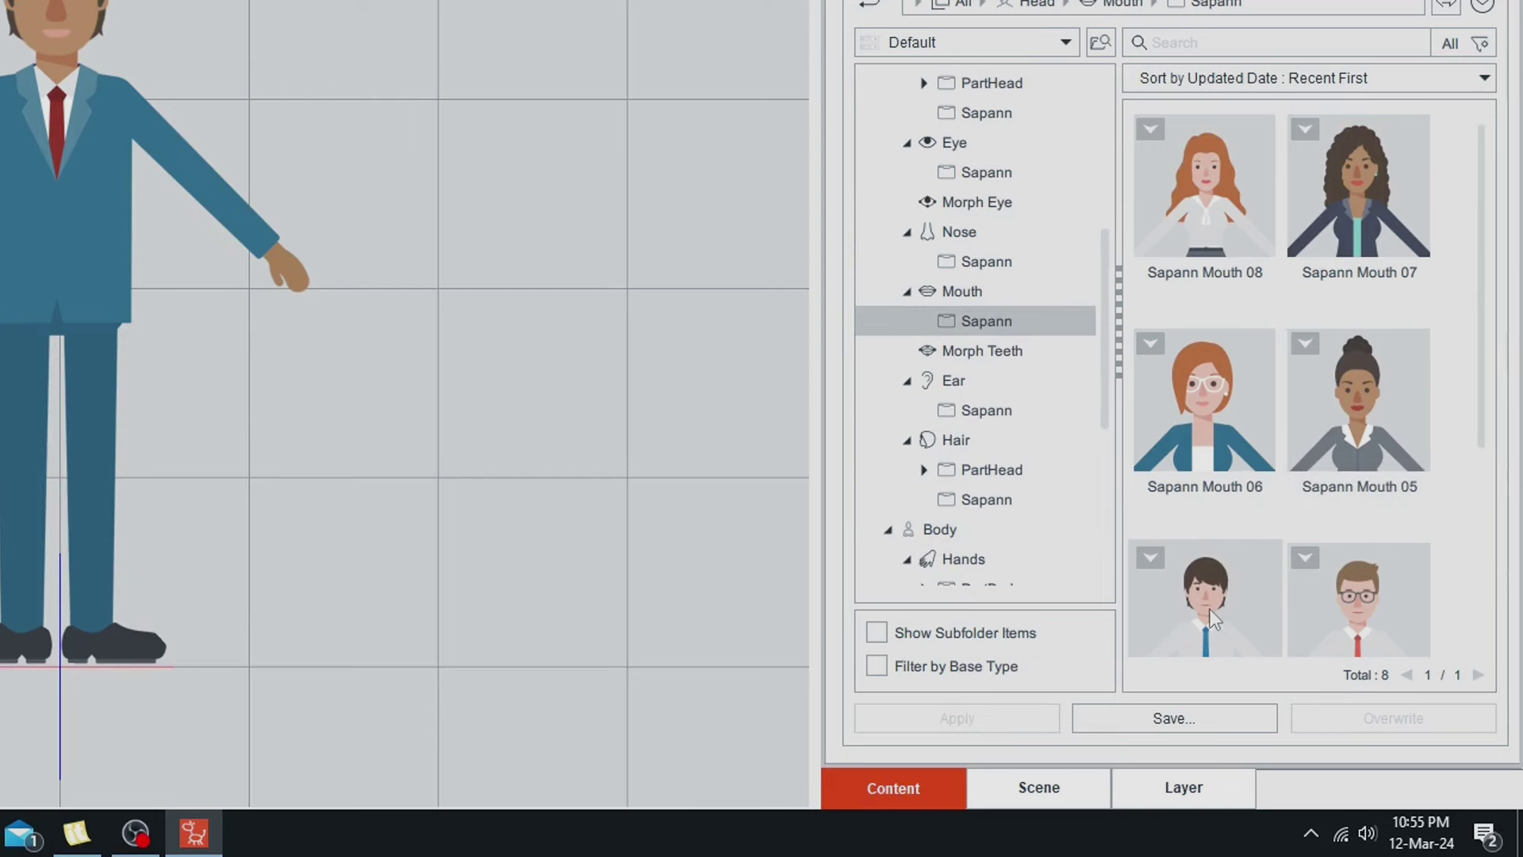
double_click(1214, 603)
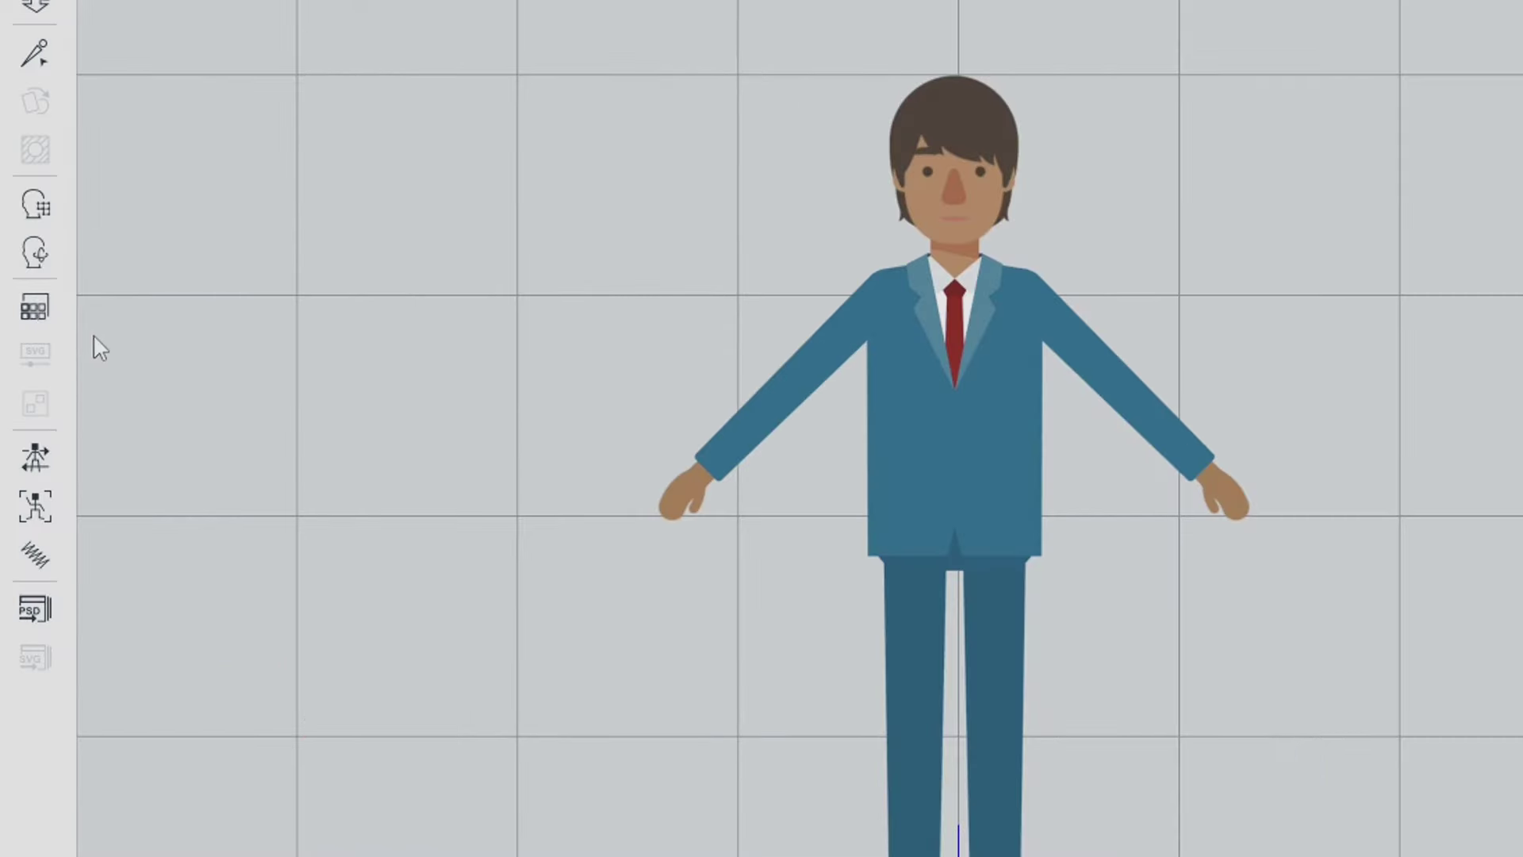
Open the man's head in the 360 Head Creator and preview how the new hair and mouth follow head turns
left_click(37, 253)
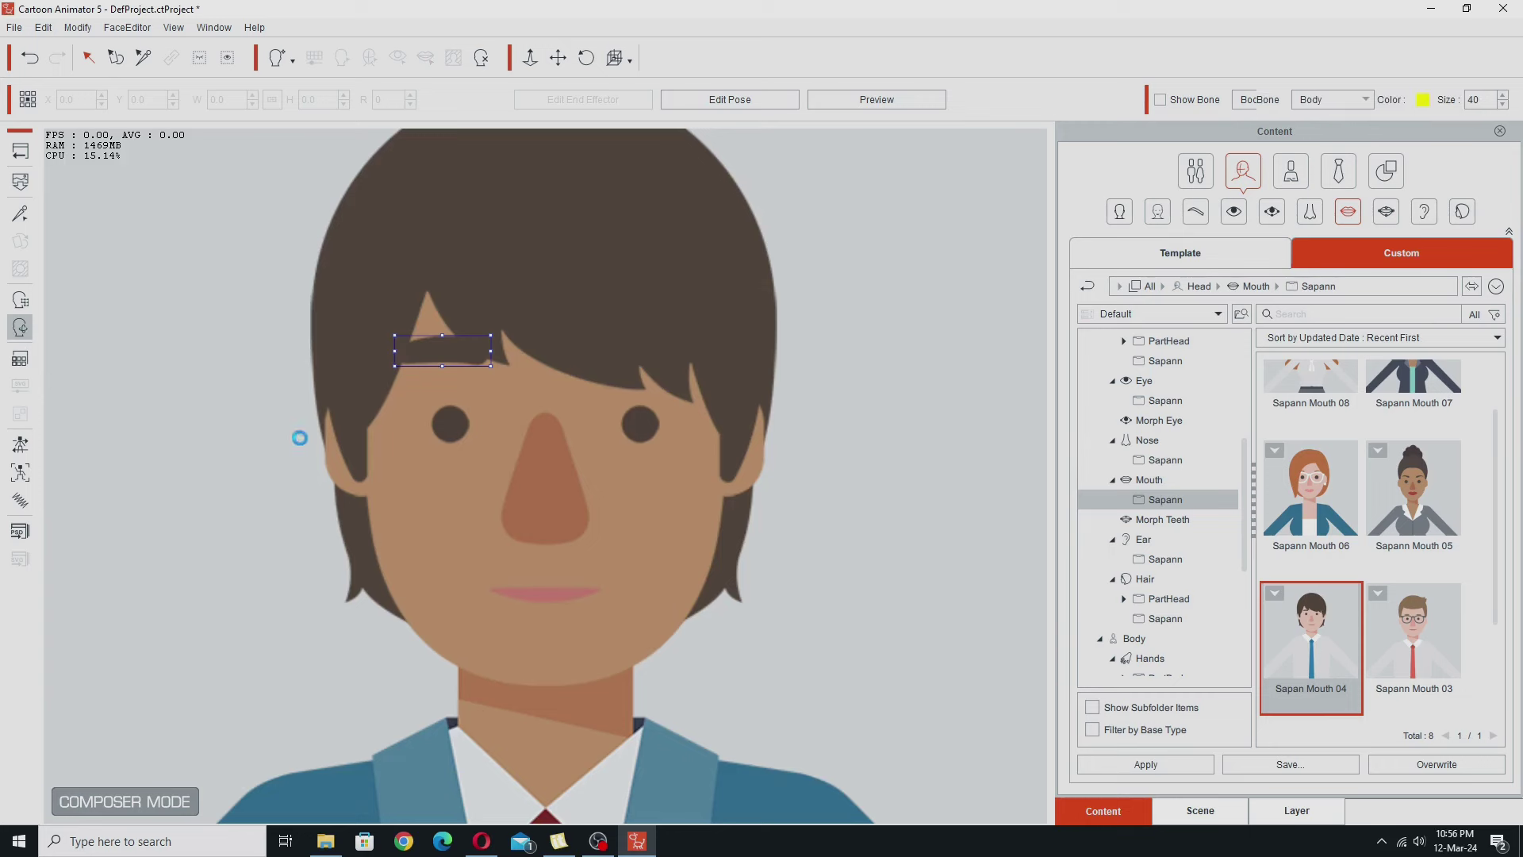
left_click(982, 669)
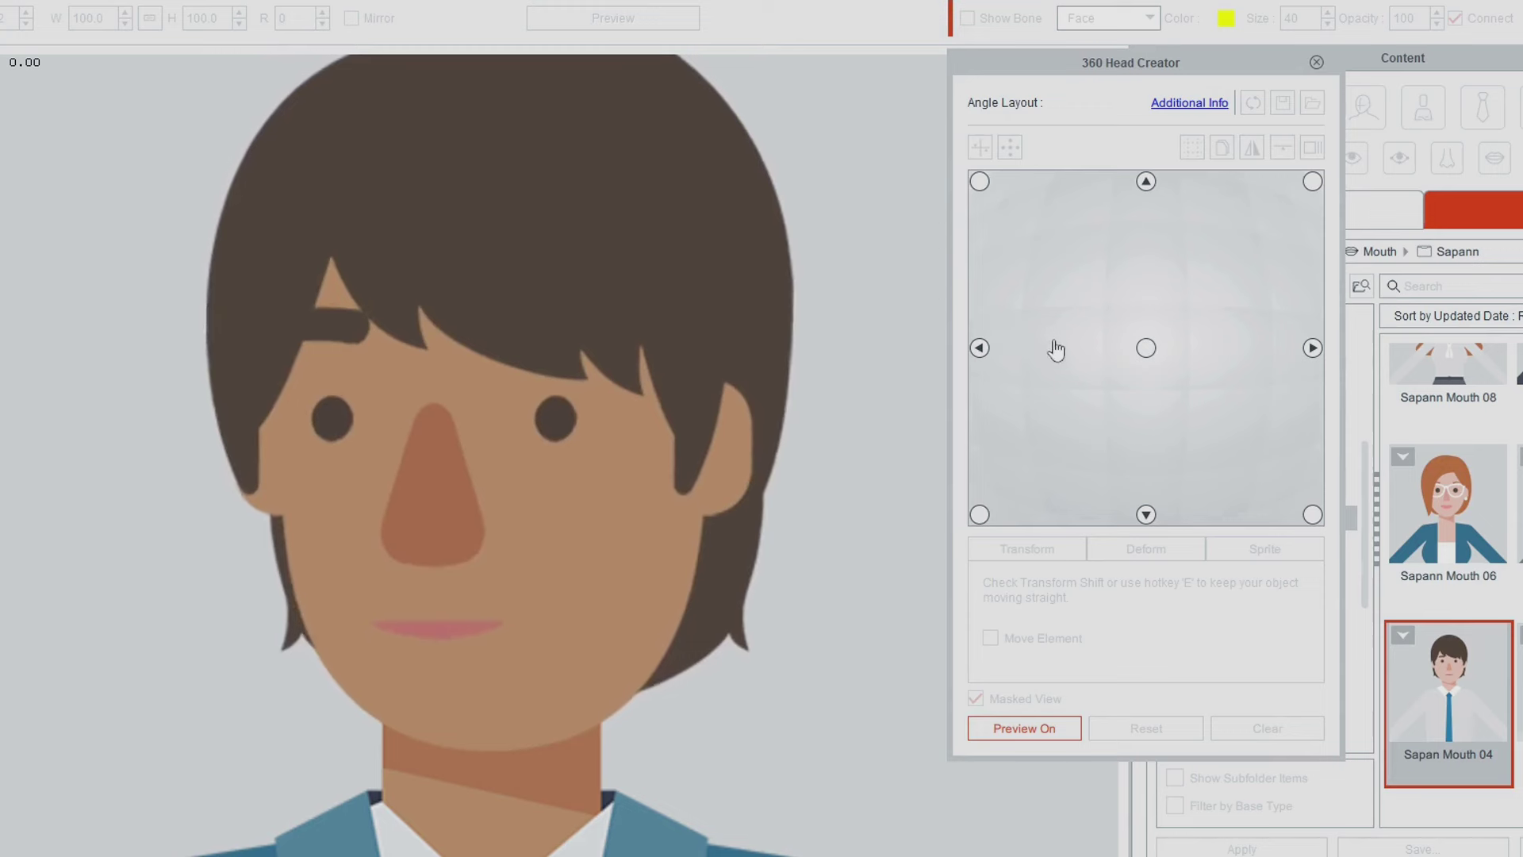
left_click(1056, 349)
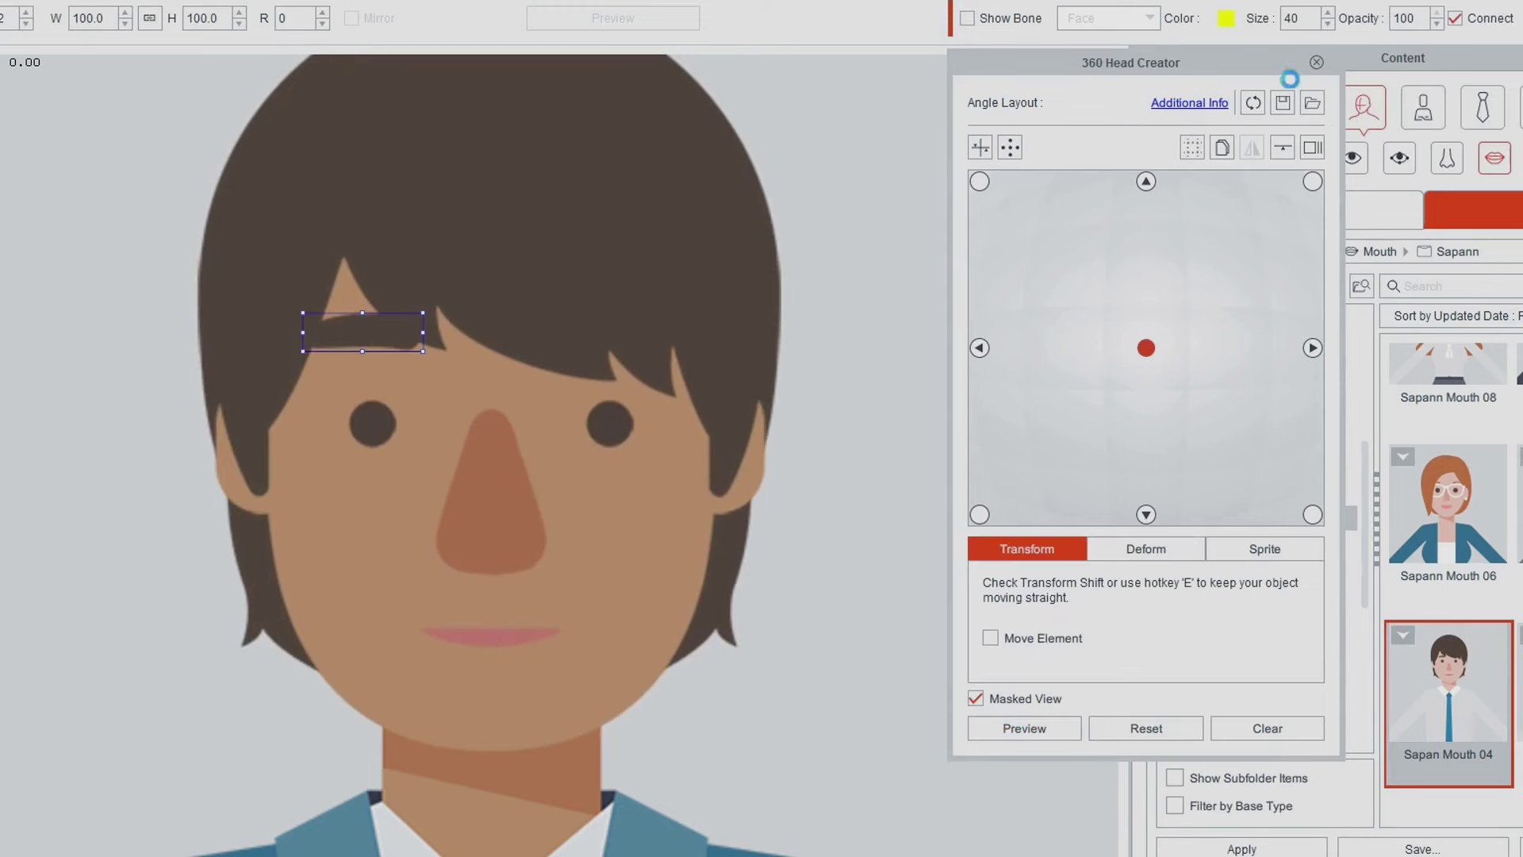